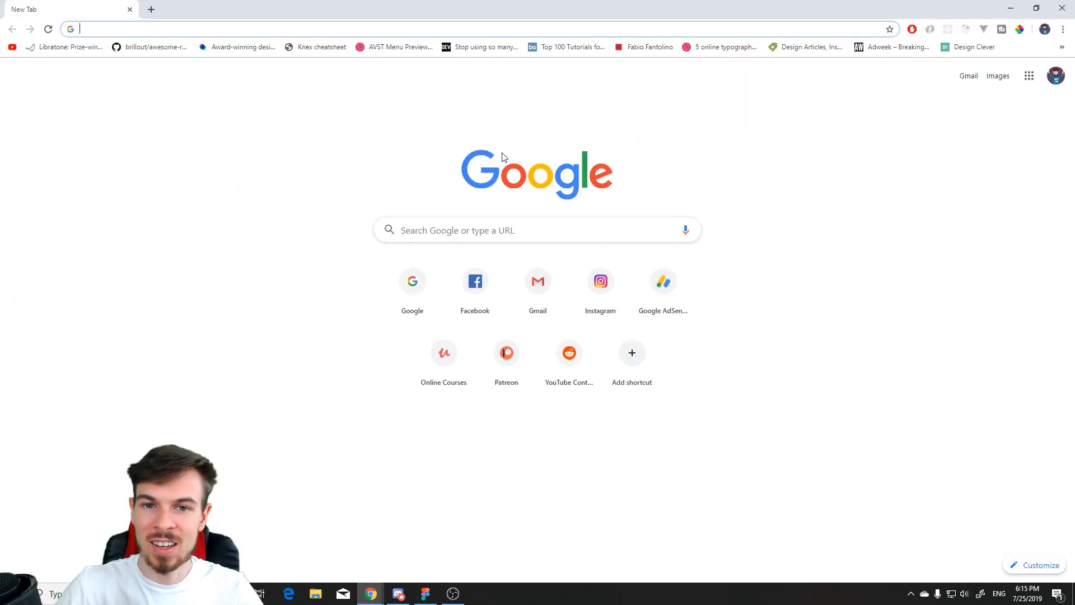
Step: Open pexels.com and search its stock photos for fitness
{"action": "type", "text": "pexe"}
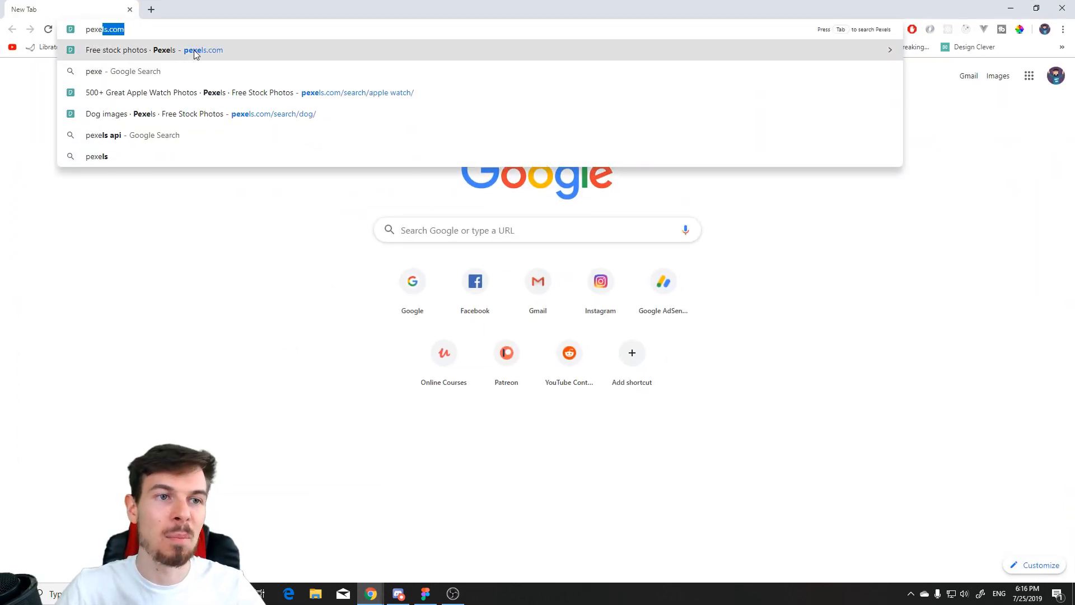
{"action": "key", "text": "Return"}
{"action": "scroll", "coordinate": [495, 257], "scroll_direction": "down", "scroll_amount": 5}
{"action": "scroll", "coordinate": [456, 234], "scroll_direction": "up", "scroll_amount": 5}
{"action": "left_click", "coordinate": [440, 198]}
{"action": "type", "text": "fitness"}
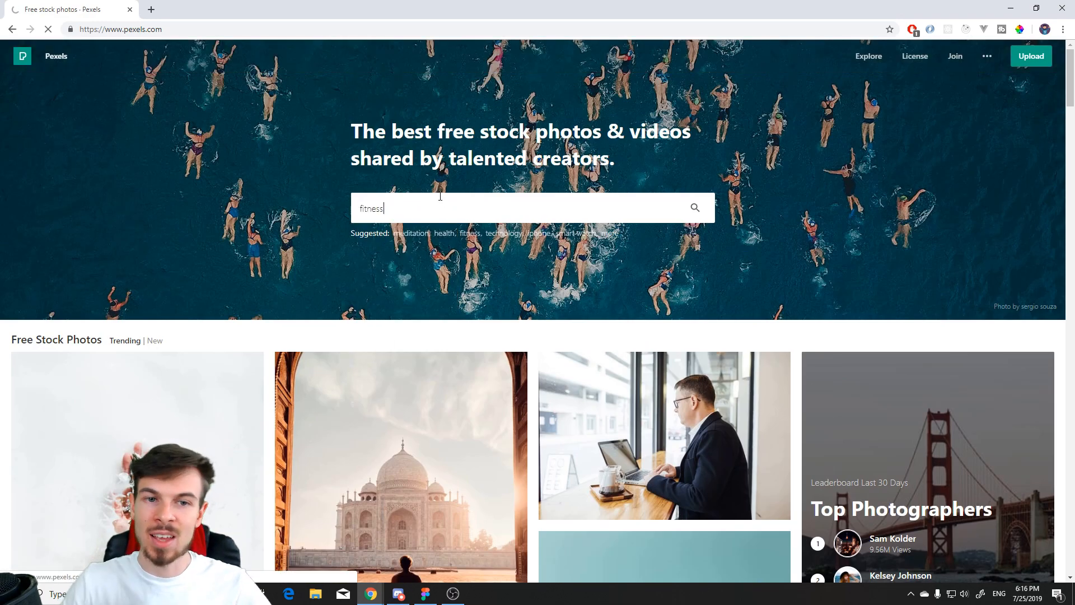
Step: Look through the fitness photo results for a suitable exercise picture
{"action": "scroll", "coordinate": [628, 229], "scroll_direction": "down", "scroll_amount": 3}
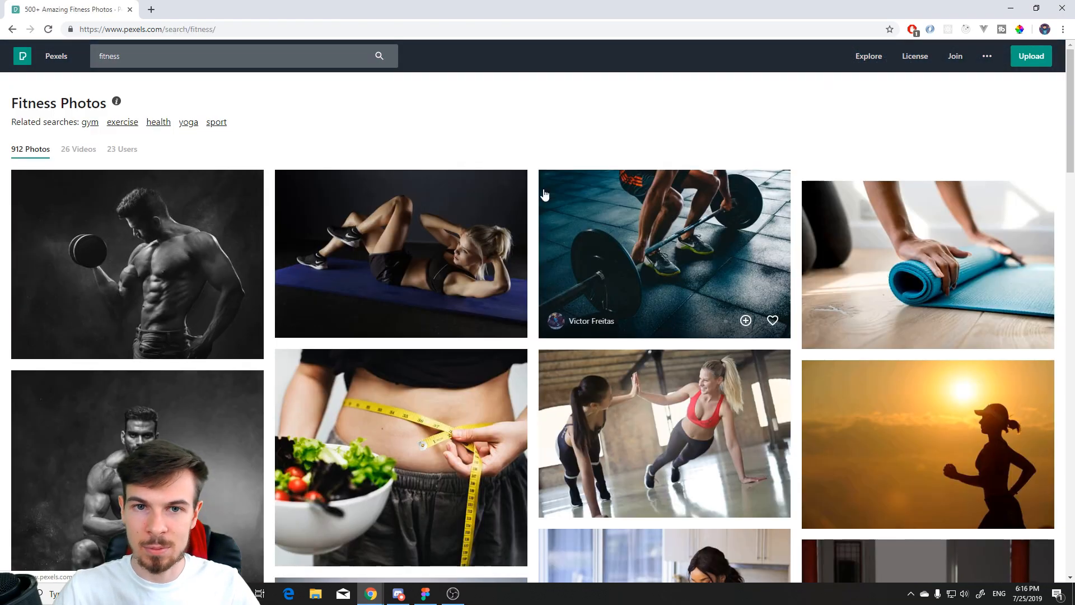
{"action": "scroll", "coordinate": [586, 146], "scroll_direction": "down", "scroll_amount": 18}
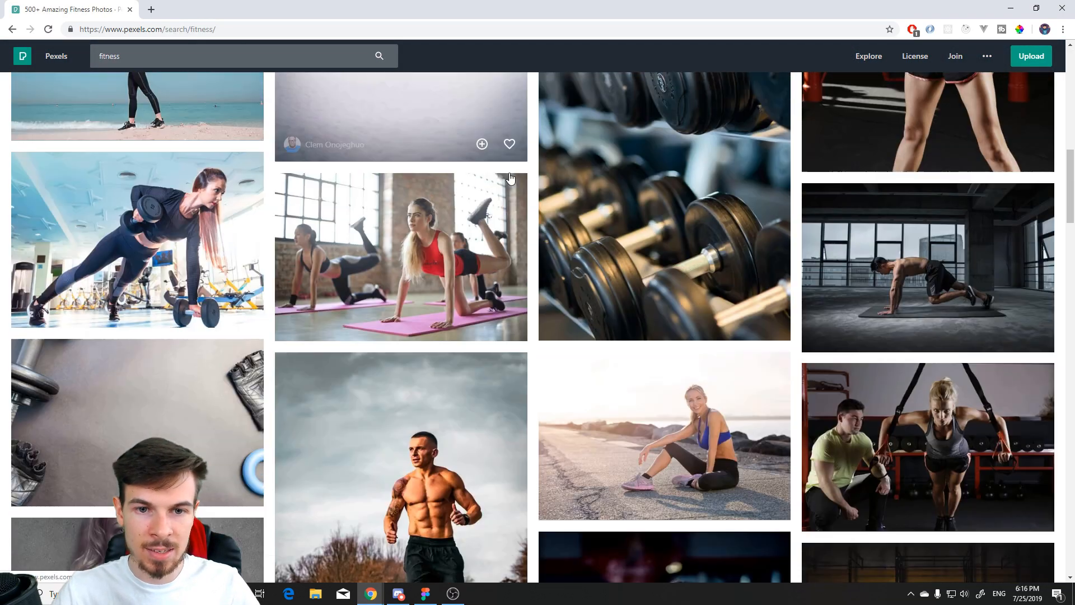
{"action": "scroll", "coordinate": [507, 179], "scroll_direction": "up", "scroll_amount": 15}
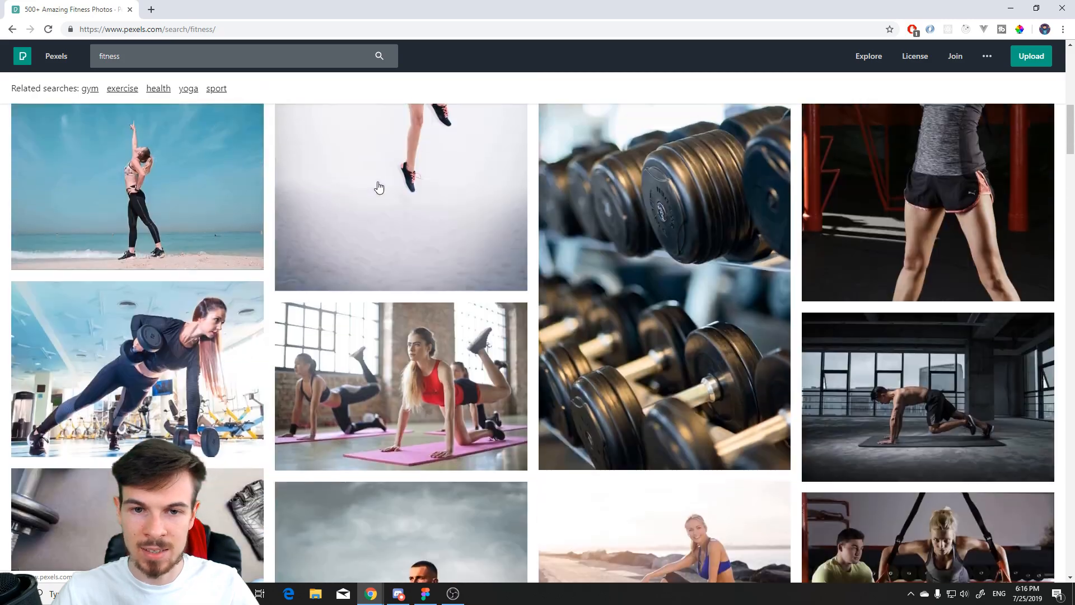
{"action": "scroll", "coordinate": [421, 258], "scroll_direction": "up", "scroll_amount": 3}
{"action": "scroll", "coordinate": [420, 247], "scroll_direction": "down", "scroll_amount": 15}
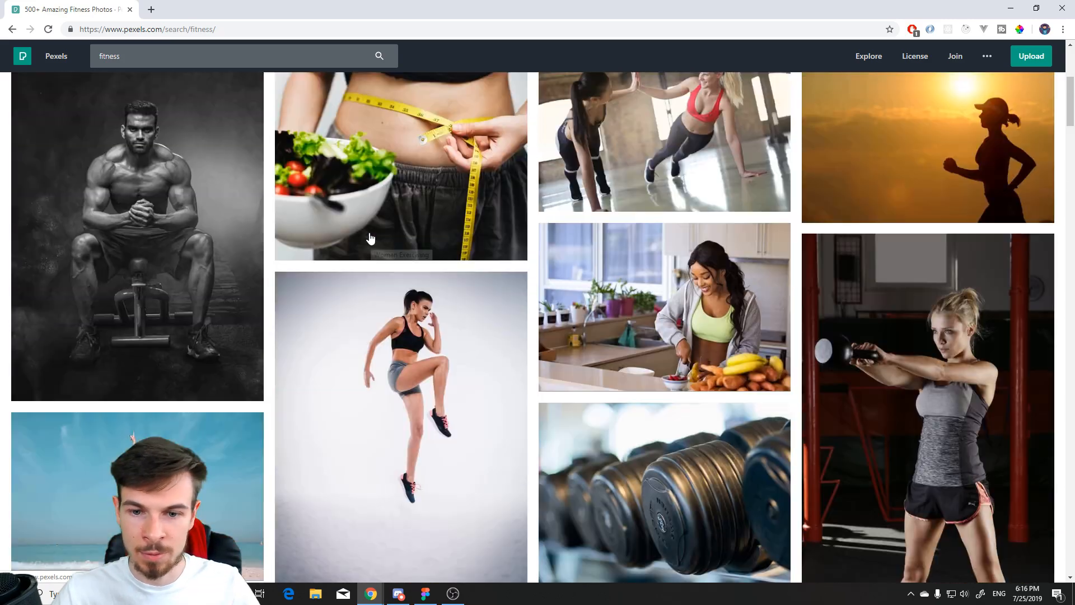
{"action": "scroll", "coordinate": [421, 235], "scroll_direction": "down", "scroll_amount": 12}
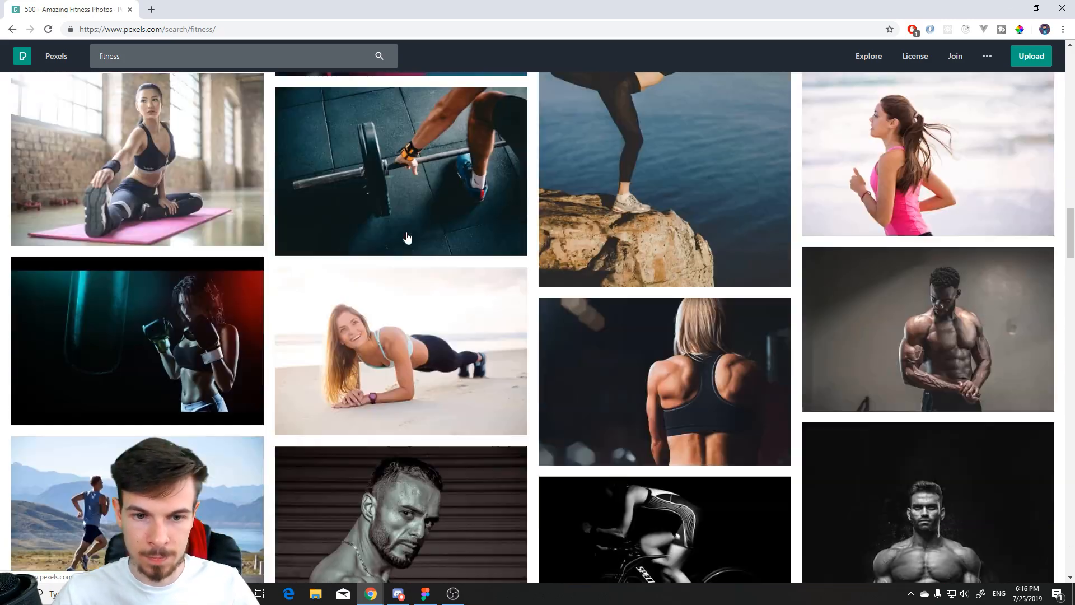
{"action": "scroll", "coordinate": [407, 230], "scroll_direction": "up", "scroll_amount": 2}
{"action": "scroll", "coordinate": [406, 231], "scroll_direction": "up", "scroll_amount": 15}
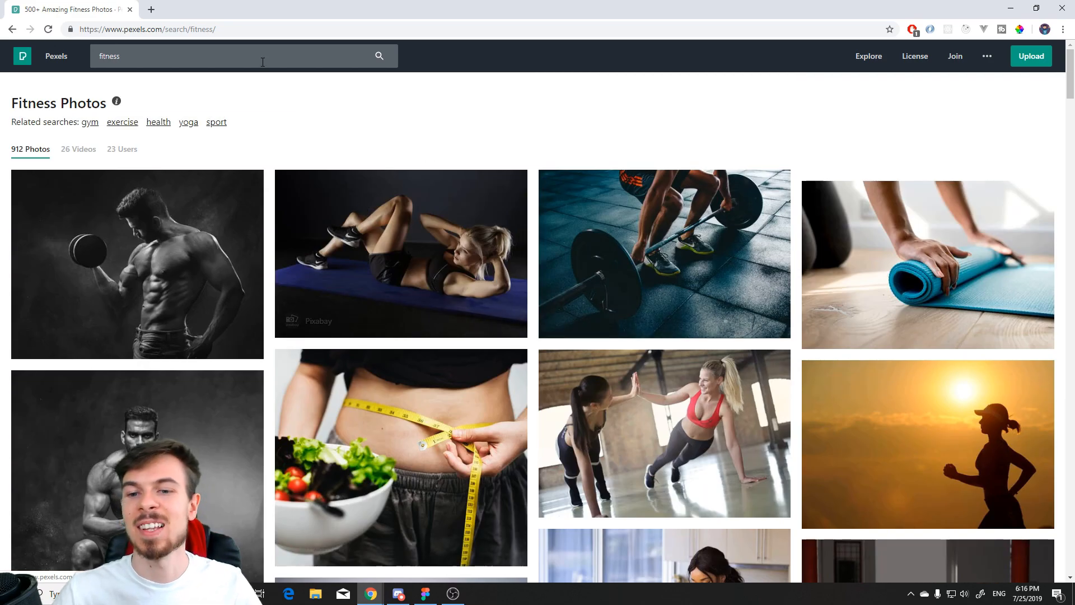
Step: Switch the photo search to yoga and preview the sunset silhouette picture by the sea
{"action": "left_click", "coordinate": [174, 58]}
{"action": "left_click", "coordinate": [181, 130]}
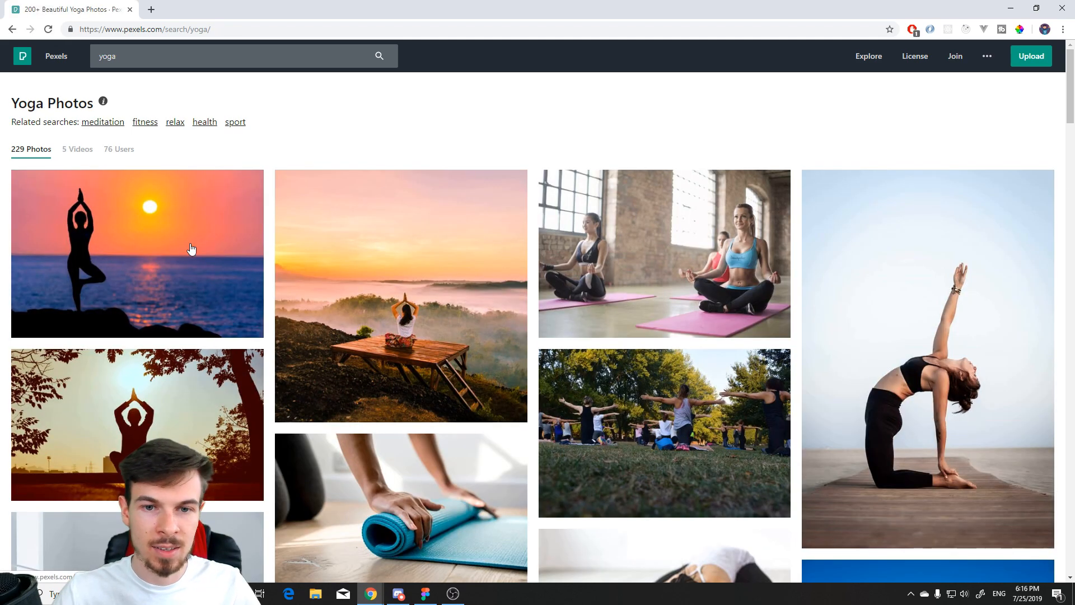
{"action": "left_click", "coordinate": [191, 249]}
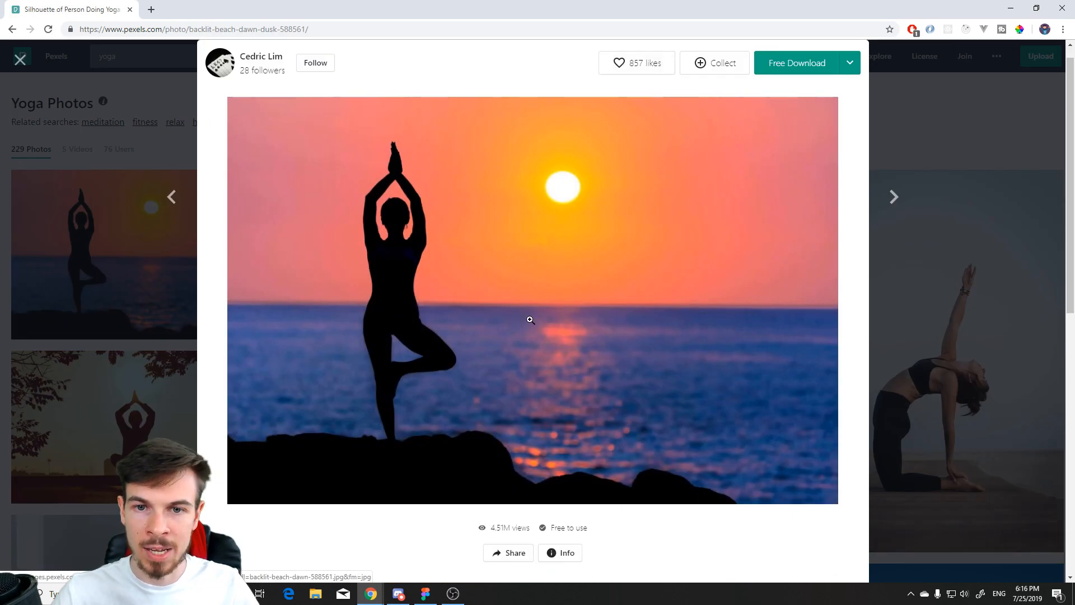
{"action": "left_click", "coordinate": [122, 328]}
Step: Open the photo of the woman raising one leg on a purple mat and inspect it enlarged
{"action": "scroll", "coordinate": [402, 234], "scroll_direction": "down", "scroll_amount": 3}
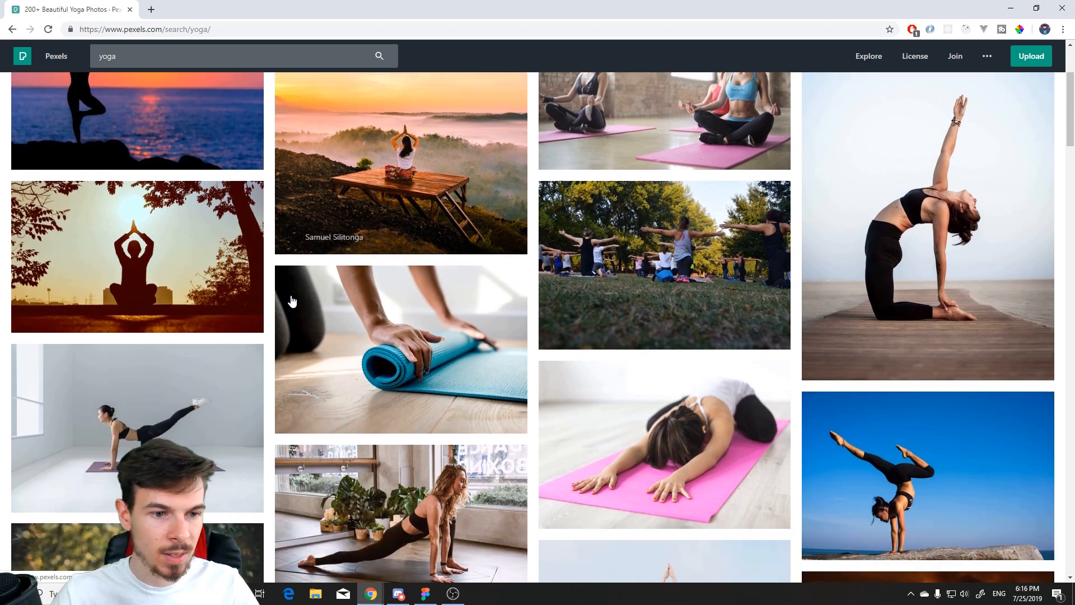
{"action": "scroll", "coordinate": [302, 288], "scroll_direction": "down", "scroll_amount": 2}
{"action": "left_click", "coordinate": [168, 314]}
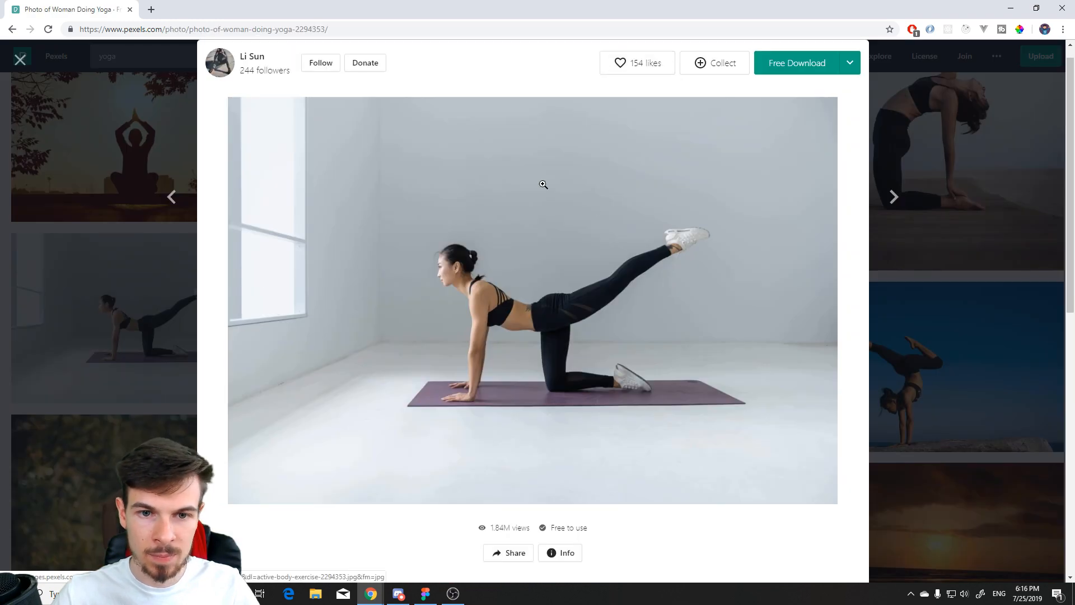
{"action": "left_click", "coordinate": [478, 398]}
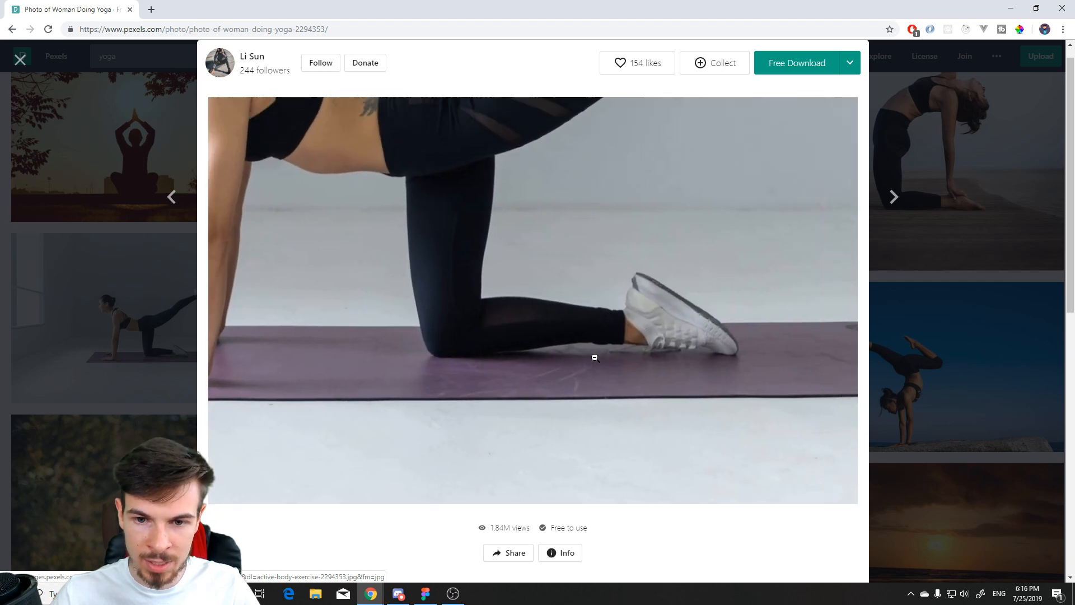
{"action": "left_click", "coordinate": [580, 371]}
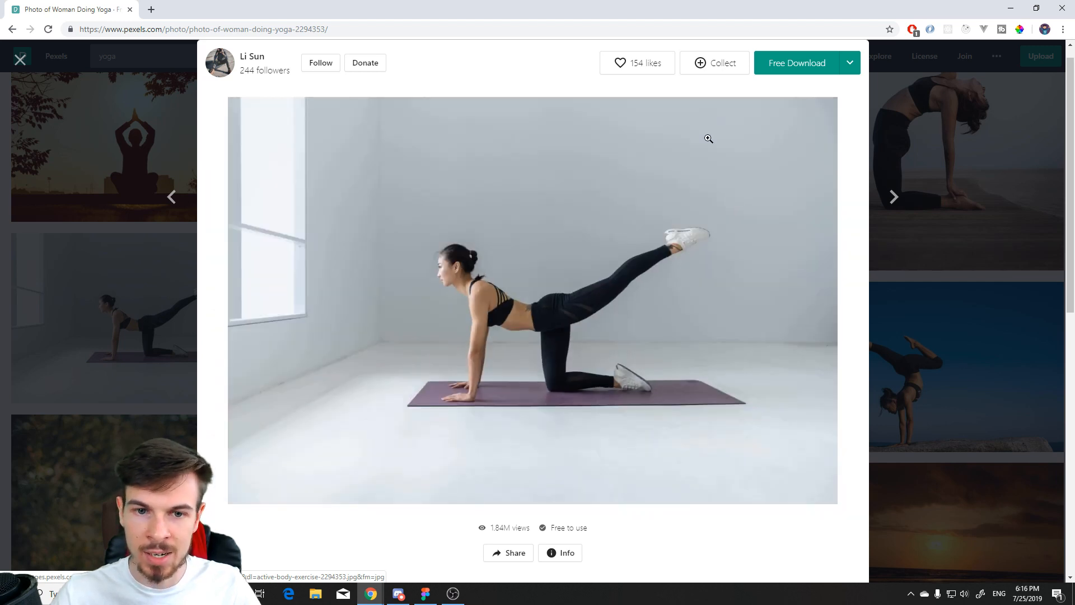
Step: Download the yoga photo in its Original size, 7360 x 4912, and dismiss the thank-you dialog
{"action": "left_click", "coordinate": [850, 63]}
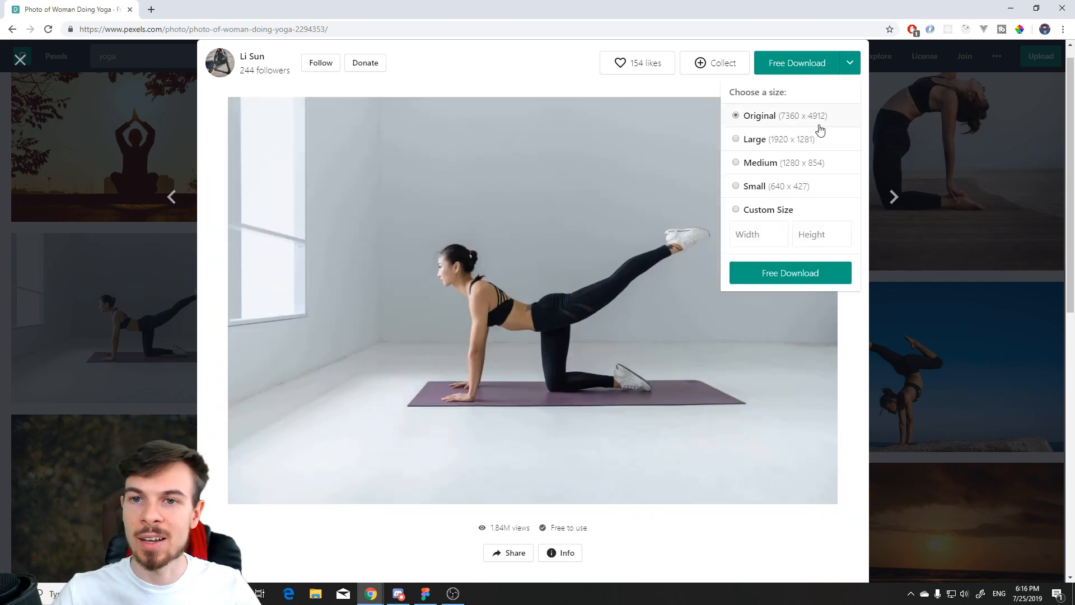
{"action": "left_click", "coordinate": [801, 62]}
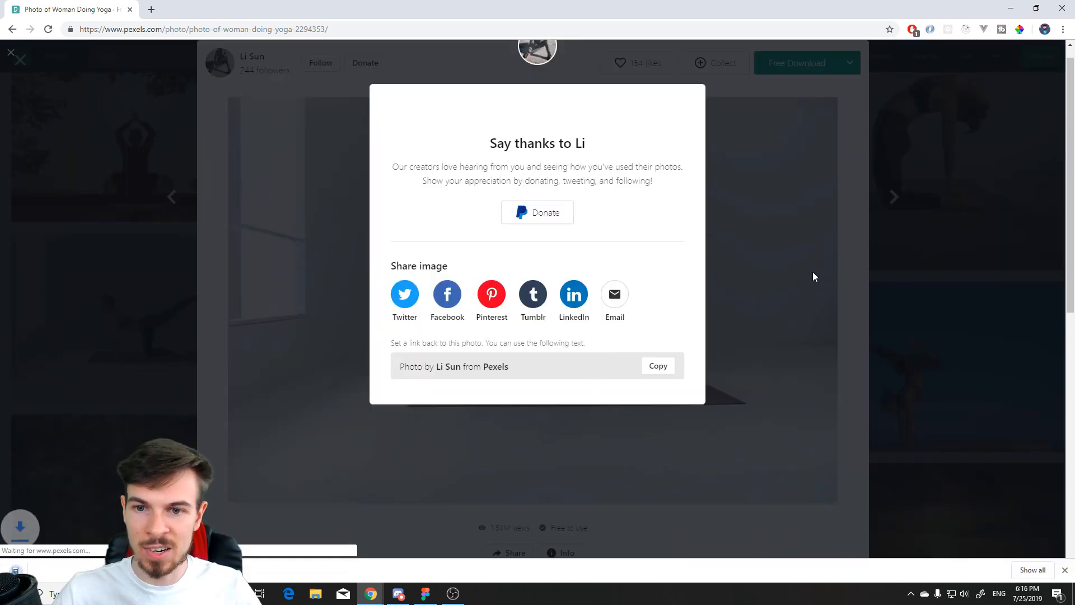
{"action": "left_click", "coordinate": [803, 253]}
Step: Launch Affinity Photo from the desktop, continue the trial and close the welcome panel
{"action": "left_click", "coordinate": [1011, 8]}
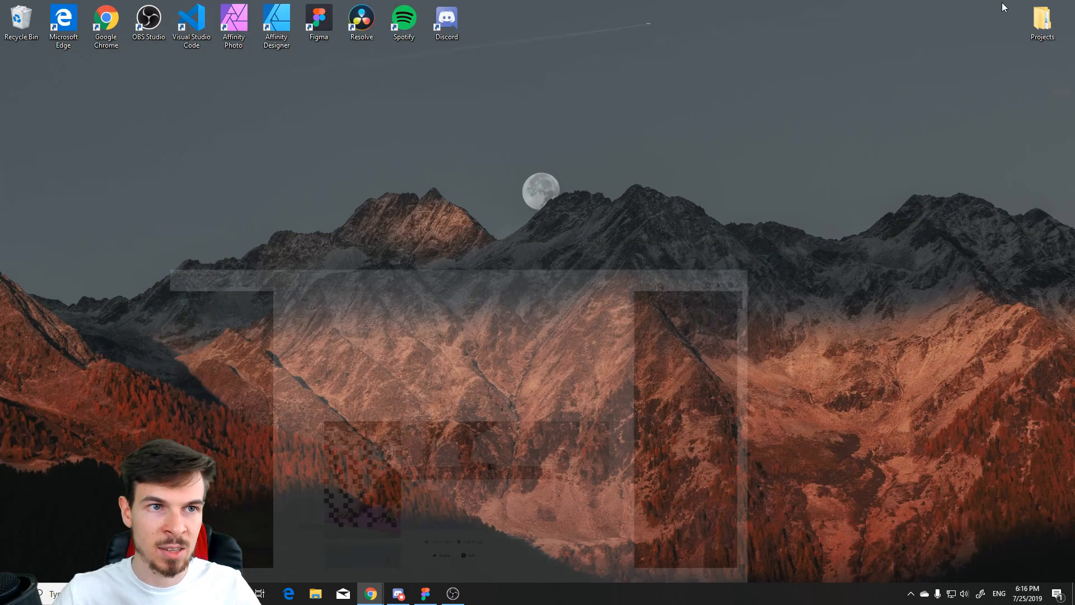
{"action": "left_click", "coordinate": [234, 26]}
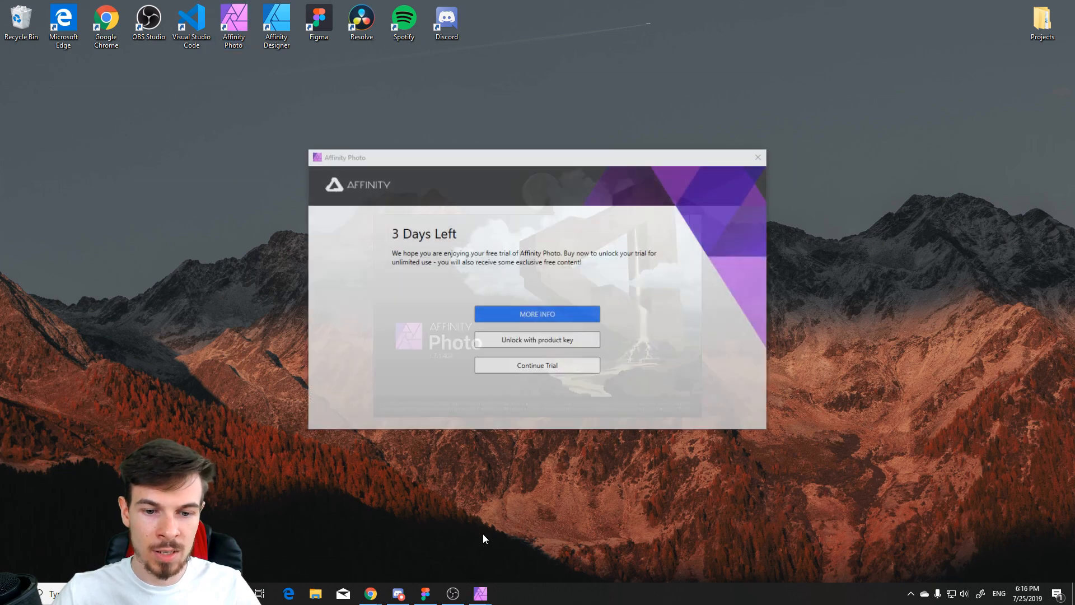
{"action": "left_click", "coordinate": [549, 371]}
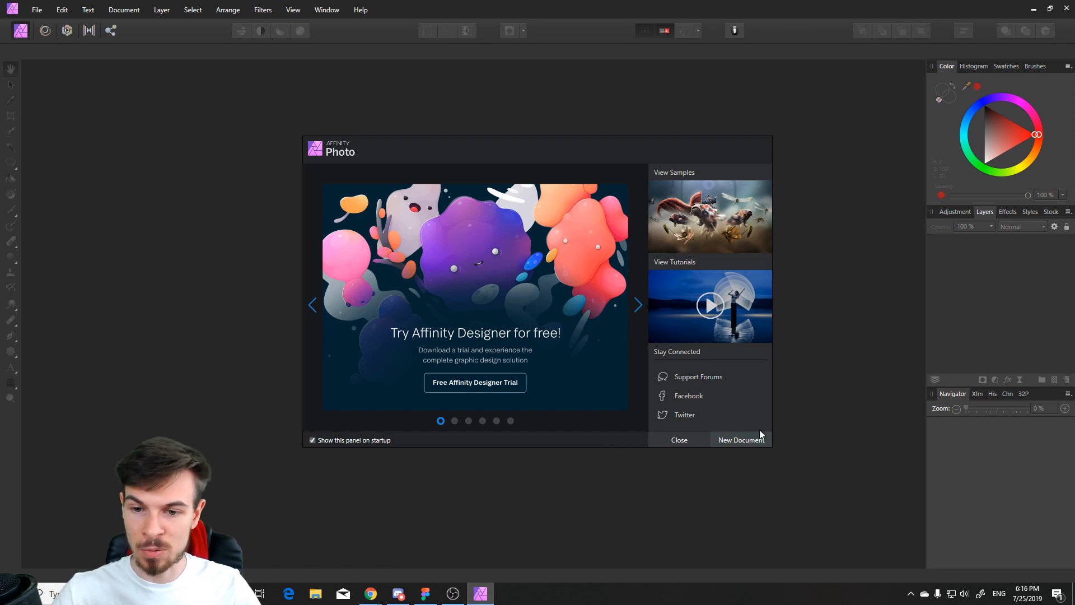
{"action": "left_click", "coordinate": [682, 439]}
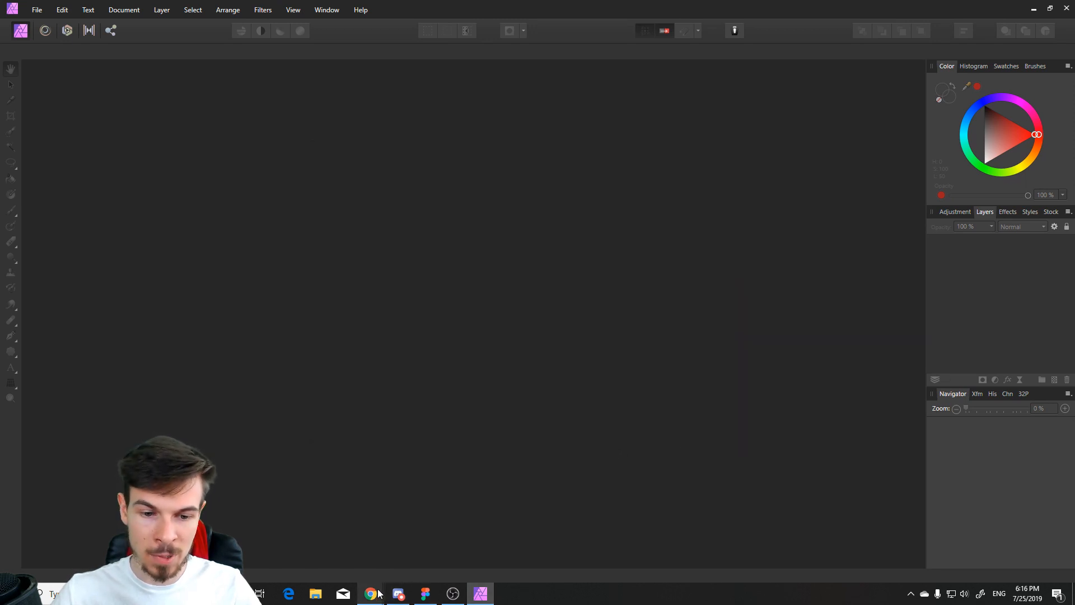
Step: Open the downloaded yoga photo from the browser's downloads in Affinity Photo
{"action": "mouse_move", "coordinate": [374, 593]}
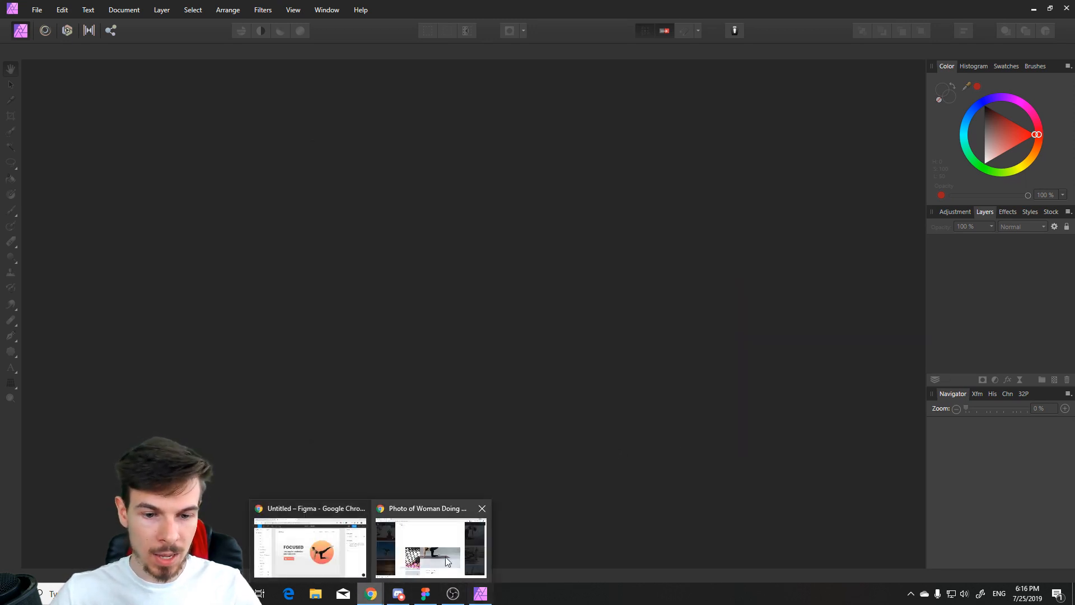
{"action": "left_click", "coordinate": [451, 567]}
{"action": "left_click_drag", "start_coordinate": [56, 570], "coordinate": [478, 345]}
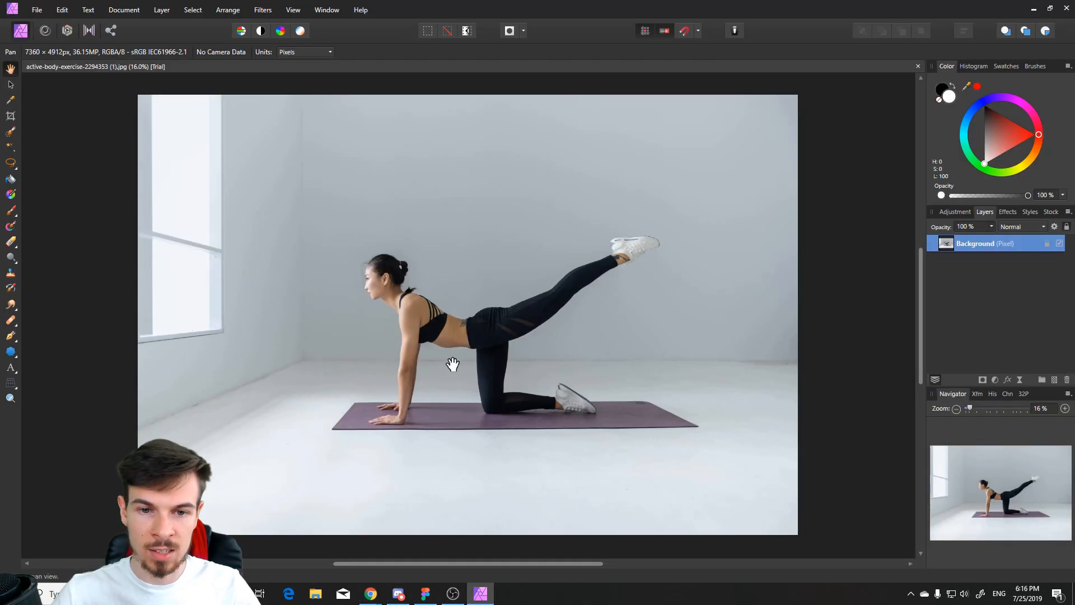
Step: Select the woman's body and raised leg with the 32 px Selection Brush, including the white shoe
{"action": "key", "text": "w"}
{"action": "scroll", "coordinate": [636, 317], "scroll_direction": "up", "scroll_amount": 4}
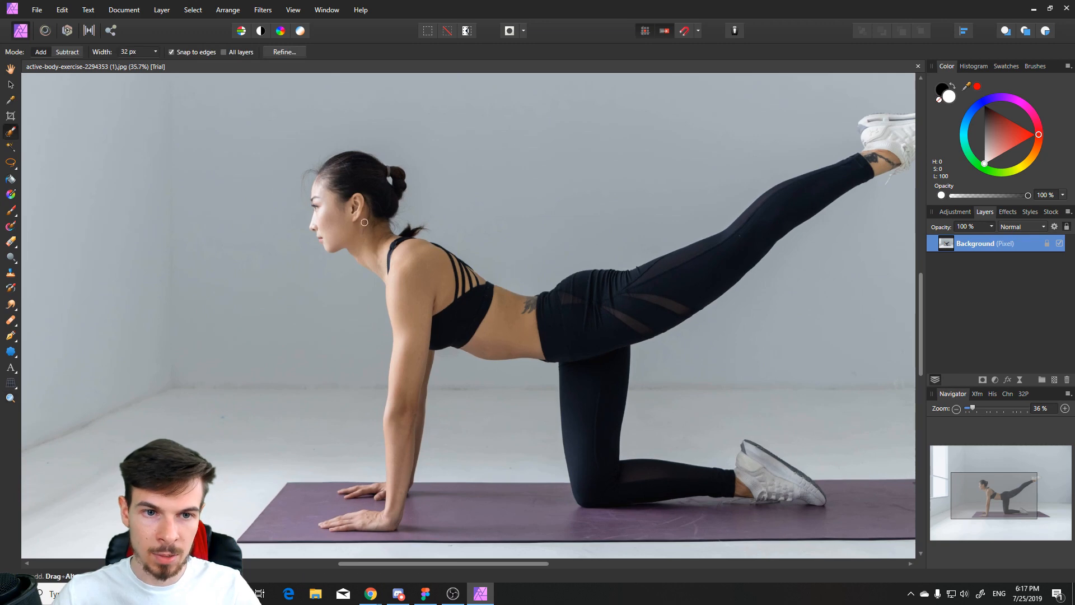
{"action": "mouse_move", "coordinate": [318, 204]}
{"action": "left_mouse_down"}
{"action": "mouse_move", "coordinate": [461, 297]}
{"action": "mouse_move", "coordinate": [537, 311]}
{"action": "mouse_move", "coordinate": [663, 289]}
{"action": "mouse_move", "coordinate": [784, 228]}
{"action": "mouse_move", "coordinate": [896, 141]}
{"action": "mouse_move", "coordinate": [660, 245]}
{"action": "mouse_move", "coordinate": [699, 188]}
{"action": "mouse_move", "coordinate": [801, 195]}
{"action": "mouse_move", "coordinate": [553, 269]}
{"action": "left_mouse_up"}
{"action": "key", "text": "z"}
{"action": "left_click", "coordinate": [627, 250]}
{"action": "left_click", "coordinate": [763, 215]}
{"action": "key", "text": "w"}
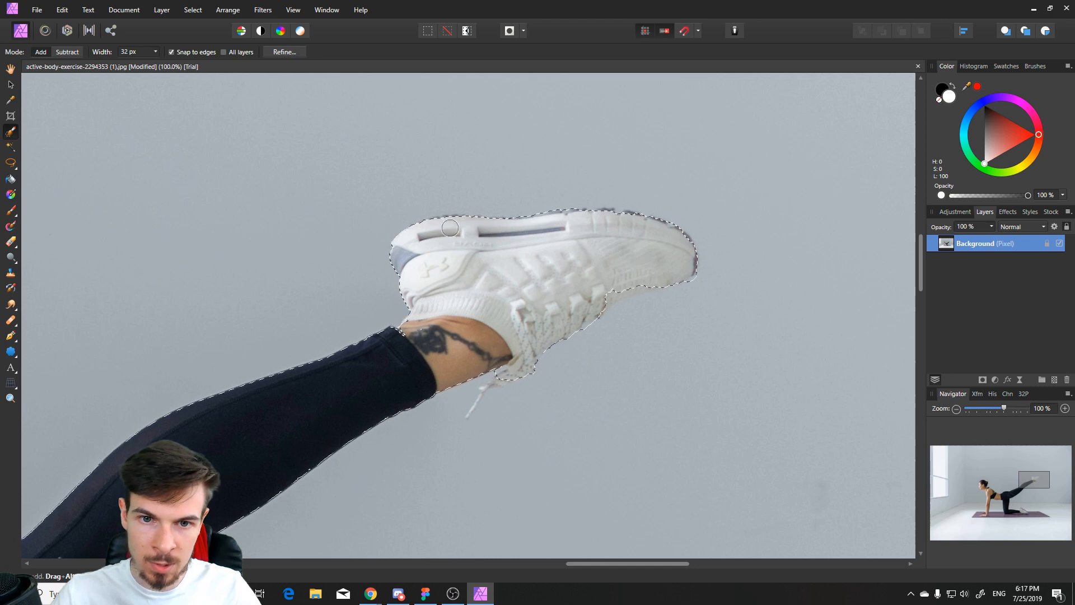
Step: Check the selection edge from the raised leg to the head and add the missed forehead and front of the neck
{"action": "left_click_drag", "start_coordinate": [417, 315], "coordinate": [710, 68]}
{"action": "left_click_drag", "start_coordinate": [283, 344], "coordinate": [607, 279]}
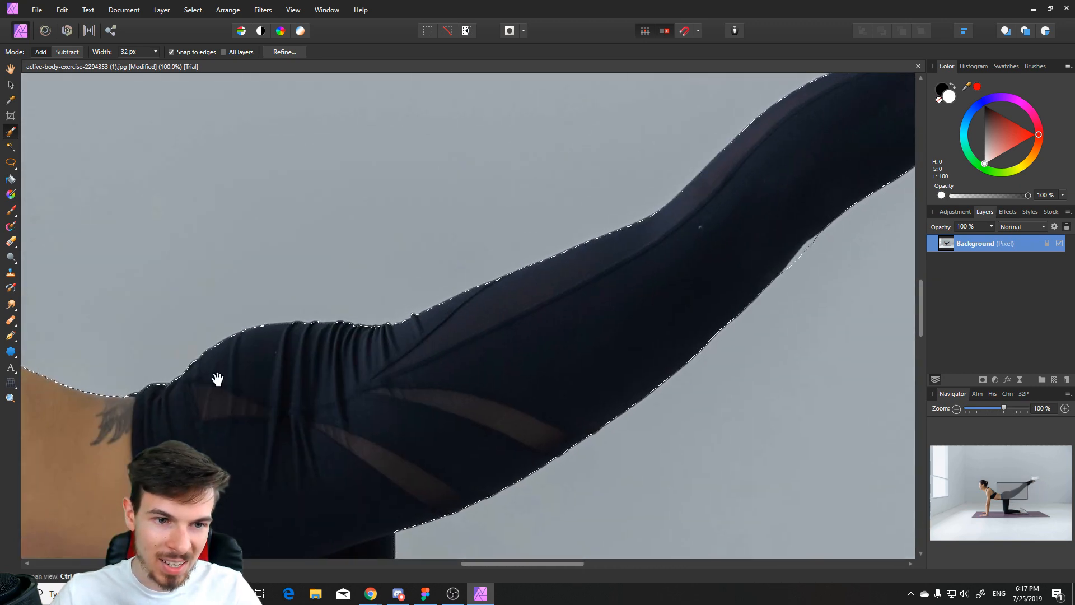
{"action": "left_click_drag", "start_coordinate": [351, 355], "coordinate": [749, 218]}
{"action": "left_click_drag", "start_coordinate": [356, 246], "coordinate": [609, 315]}
{"action": "left_click_drag", "start_coordinate": [470, 224], "coordinate": [489, 355]}
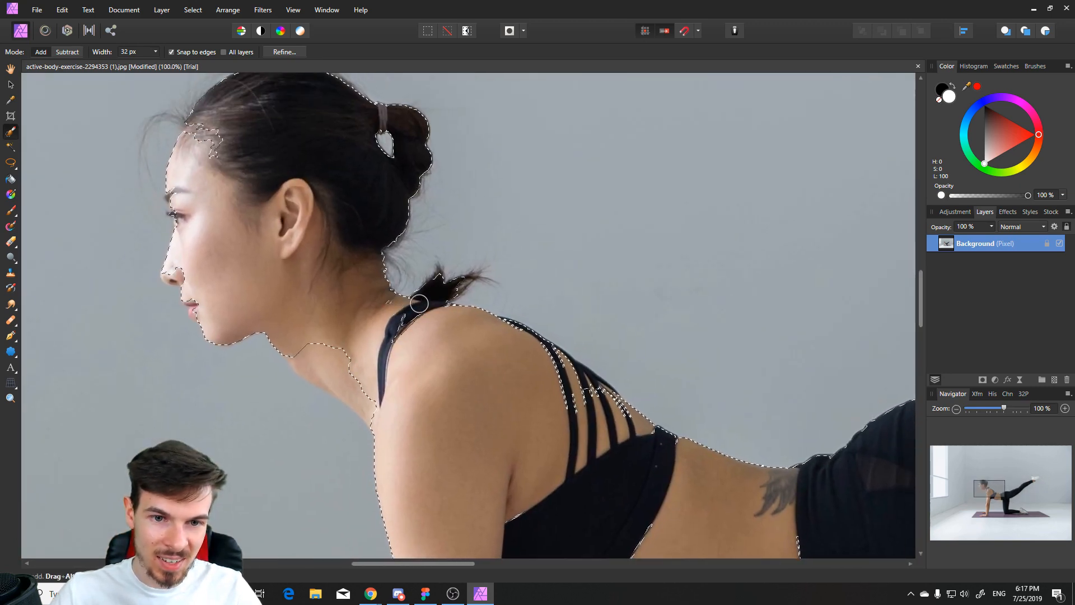
{"action": "left_click_drag", "start_coordinate": [360, 173], "coordinate": [480, 240]}
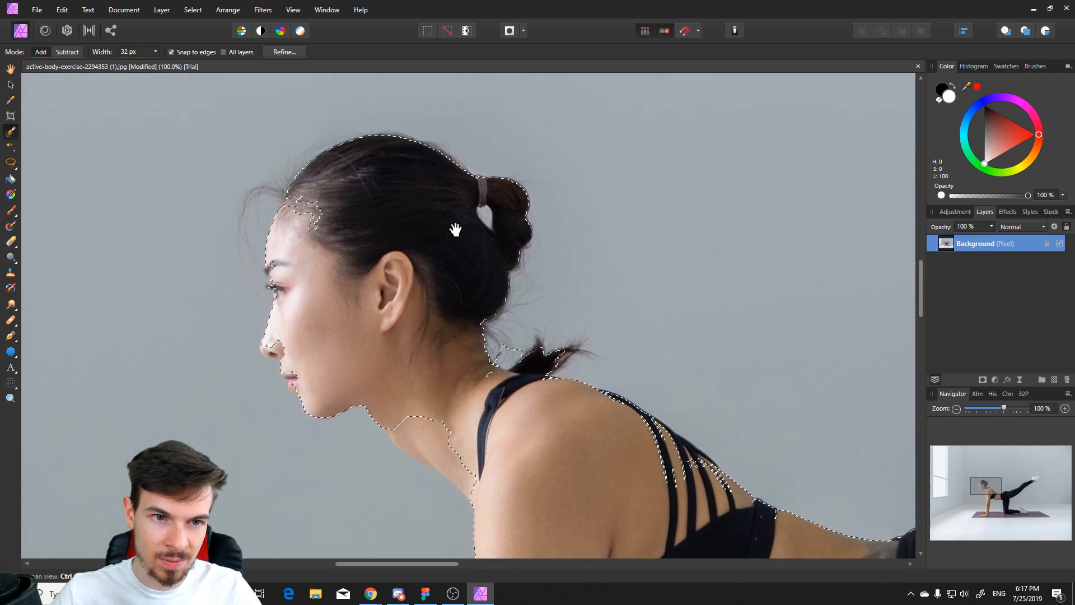
{"action": "left_click_drag", "start_coordinate": [309, 196], "coordinate": [291, 203]}
{"action": "left_click_drag", "start_coordinate": [287, 266], "coordinate": [325, 187]}
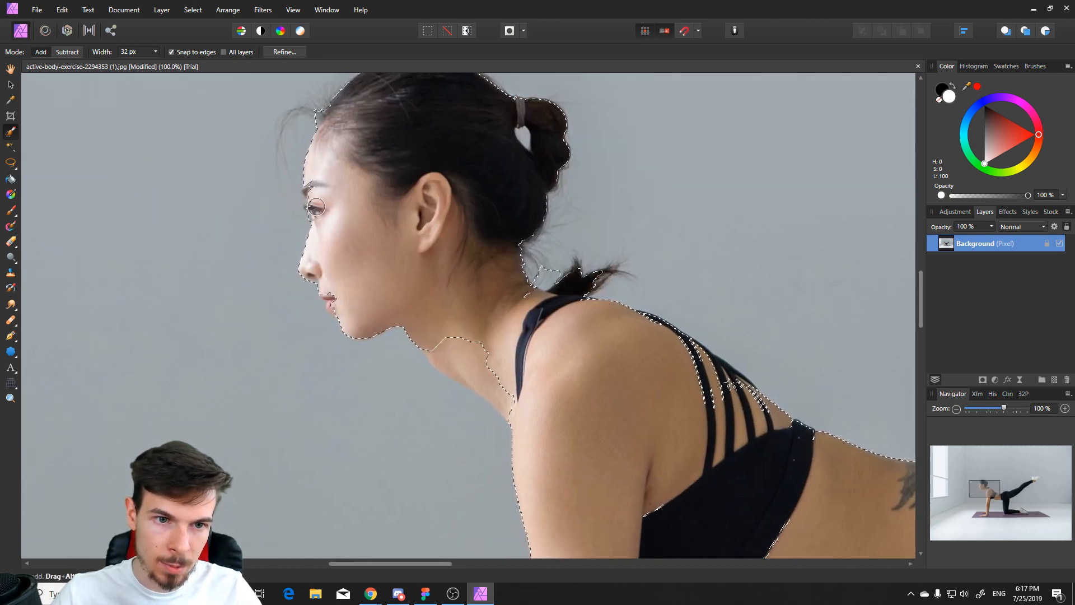
{"action": "mouse_move", "coordinate": [359, 277]}
{"action": "left_mouse_down"}
{"action": "mouse_move", "coordinate": [341, 231]}
{"action": "mouse_move", "coordinate": [312, 253]}
{"action": "left_mouse_up"}
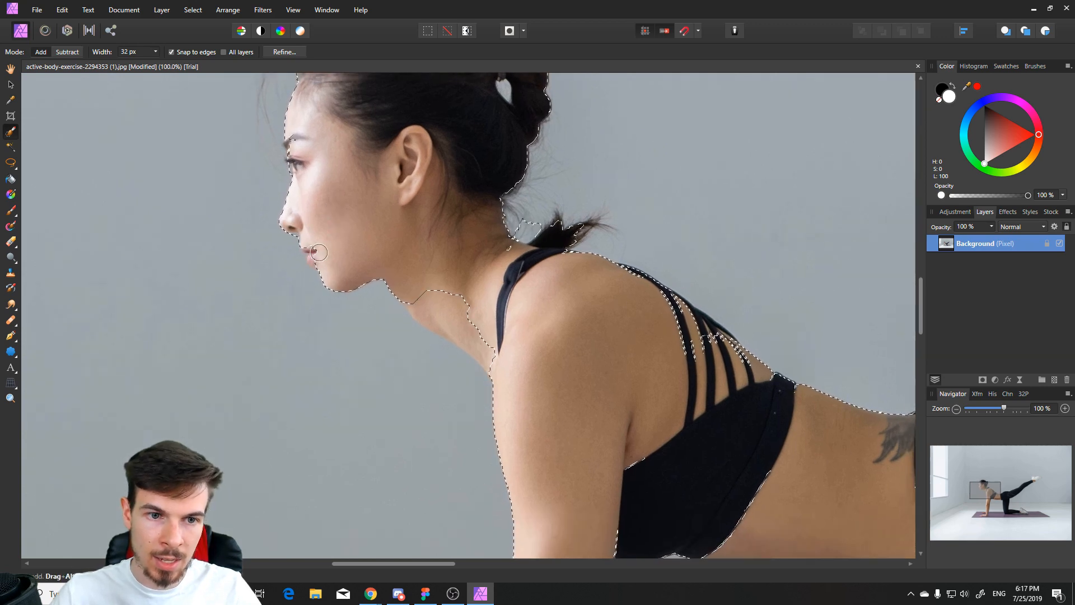
{"action": "left_click_drag", "start_coordinate": [425, 300], "coordinate": [312, 197]}
{"action": "scroll", "coordinate": [408, 367], "scroll_direction": "down", "scroll_amount": 4}
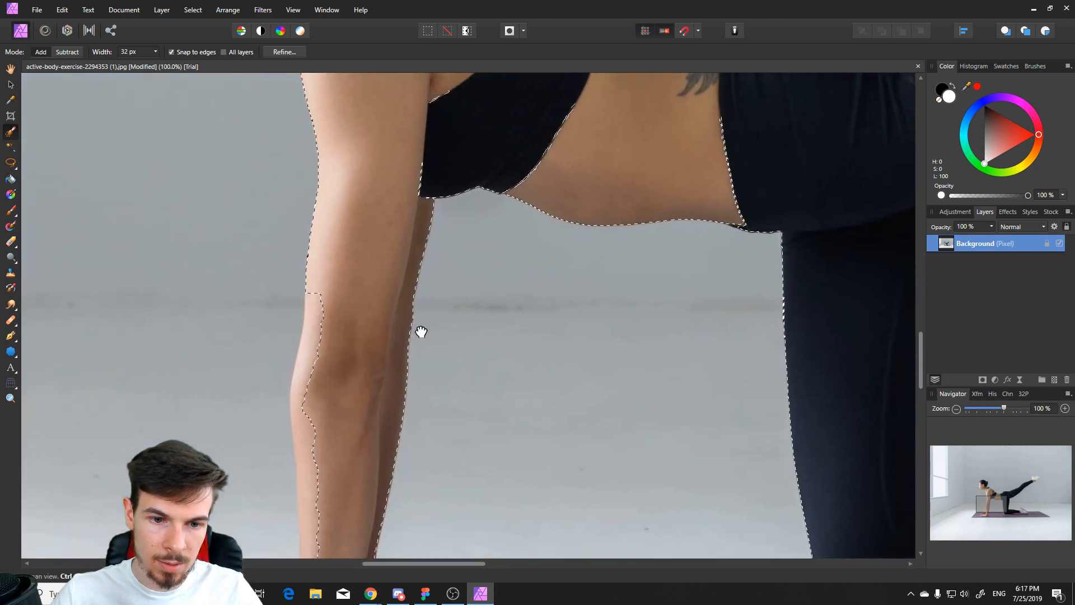
Step: Add the rest of the forearm and both hands on the mat to the selection
{"action": "left_click_drag", "start_coordinate": [338, 160], "coordinate": [327, 488]}
{"action": "left_click_drag", "start_coordinate": [371, 456], "coordinate": [431, 312]}
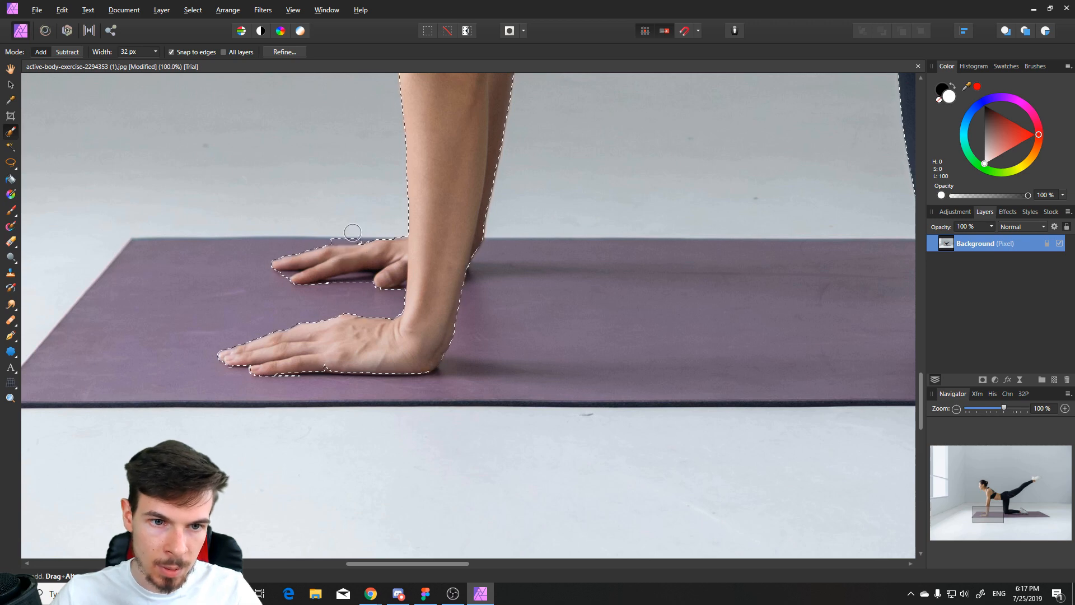
{"action": "left_click_drag", "start_coordinate": [486, 290], "coordinate": [405, 308]}
Step: Subtract the mat below the bent knee from the selection, extend it over the resting foot's shoe, and undo the last stroke
{"action": "left_click_drag", "start_coordinate": [889, 320], "coordinate": [333, 321]}
{"action": "left_click_drag", "start_coordinate": [521, 331], "coordinate": [471, 328], "text": "alt"}
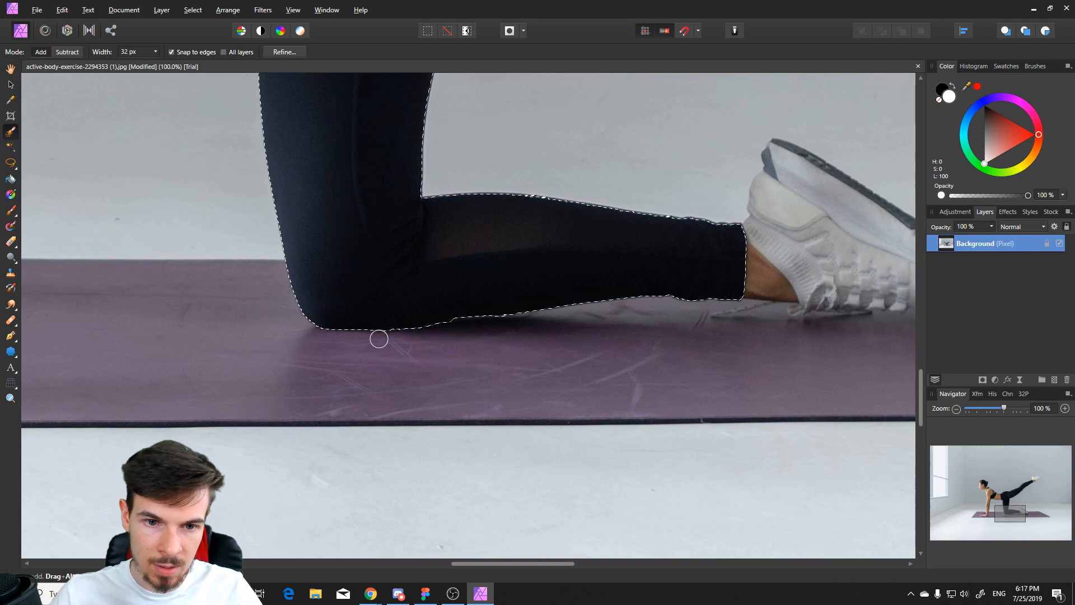
{"action": "mouse_move", "coordinate": [699, 275]}
{"action": "left_mouse_down"}
{"action": "mouse_move", "coordinate": [403, 310]}
{"action": "mouse_move", "coordinate": [630, 313]}
{"action": "mouse_move", "coordinate": [688, 336]}
{"action": "mouse_move", "coordinate": [588, 341]}
{"action": "mouse_move", "coordinate": [644, 263]}
{"action": "mouse_move", "coordinate": [479, 188]}
{"action": "mouse_move", "coordinate": [488, 330]}
{"action": "mouse_move", "coordinate": [589, 333]}
{"action": "left_mouse_up"}
{"action": "left_click_drag", "start_coordinate": [303, 191], "coordinate": [552, 367]}
{"action": "left_click_drag", "start_coordinate": [529, 308], "coordinate": [490, 203]}
{"action": "key", "text": "ctrl+z"}
Step: Fill the missed selection gaps at the shorts' waistband and around the lower edge of the sports top
{"action": "key", "text": "z"}
{"action": "left_click", "coordinate": [293, 310], "text": "alt"}
{"action": "left_click_drag", "start_coordinate": [576, 208], "coordinate": [420, 408]}
{"action": "left_click_drag", "start_coordinate": [545, 267], "coordinate": [720, 286]}
{"action": "left_click", "coordinate": [219, 355]}
{"action": "key", "text": "w"}
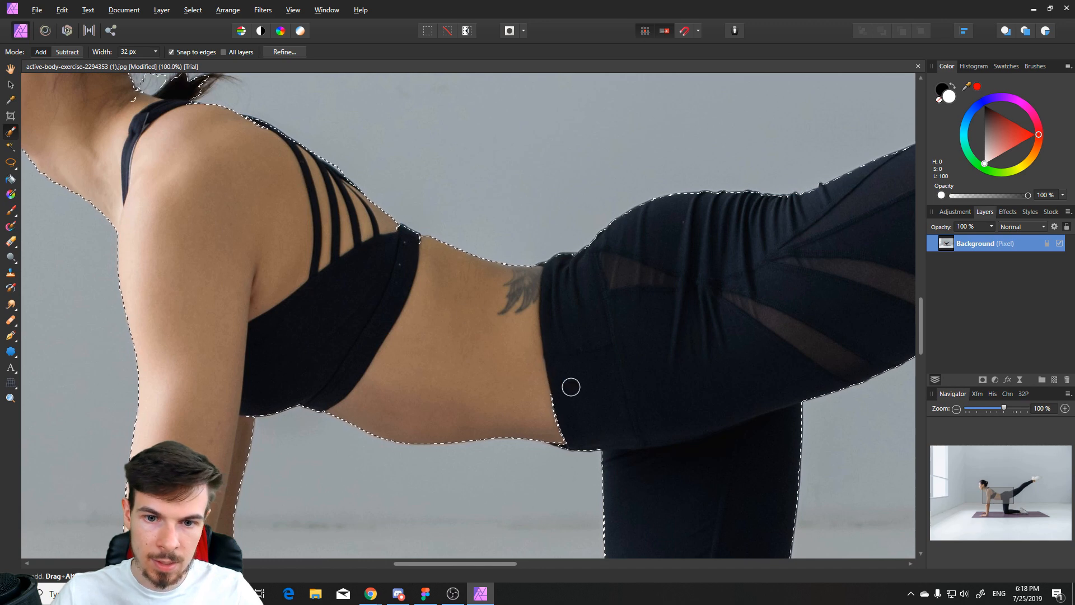
{"action": "left_click_drag", "start_coordinate": [563, 433], "coordinate": [573, 427]}
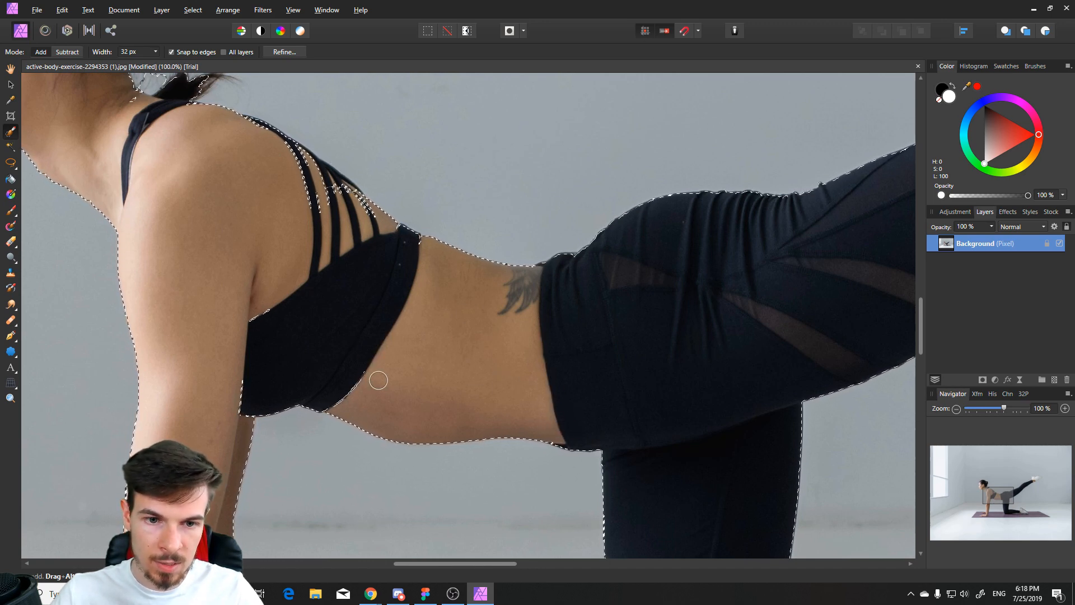
{"action": "left_click_drag", "start_coordinate": [247, 389], "coordinate": [469, 483]}
{"action": "key", "text": "z"}
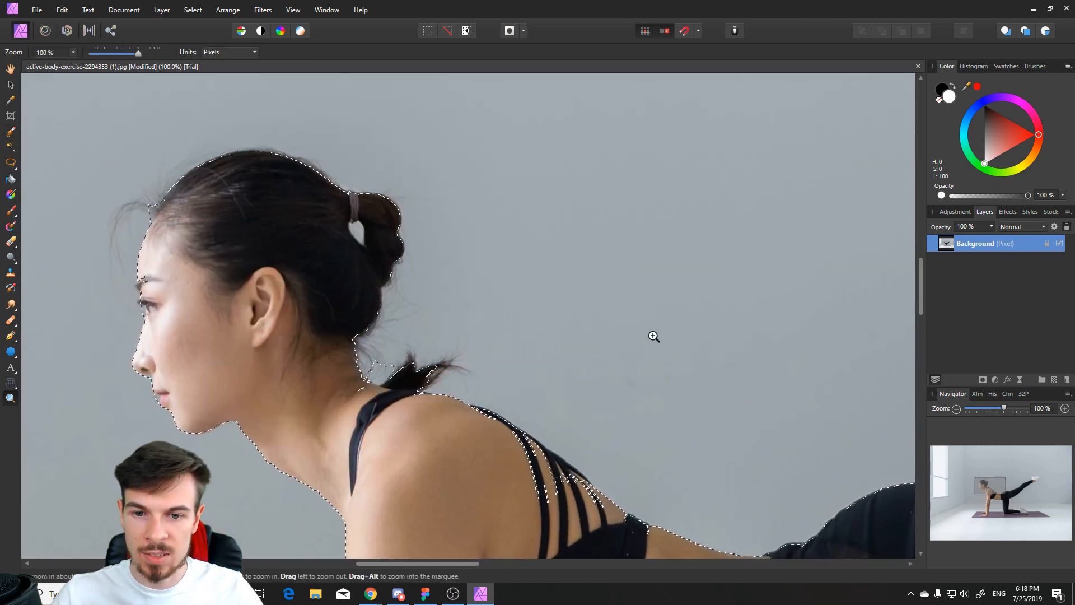
Step: Open Refine Selection and brush the matte over the gap below the hair tie, the loose ponytail end and the forehead hairline
{"action": "left_click", "coordinate": [667, 334], "text": "alt"}
{"action": "mouse_move", "coordinate": [783, 456]}
{"action": "left_mouse_down"}
{"action": "mouse_move", "coordinate": [498, 290]}
{"action": "mouse_move", "coordinate": [408, 314]}
{"action": "mouse_move", "coordinate": [391, 302]}
{"action": "left_mouse_up"}
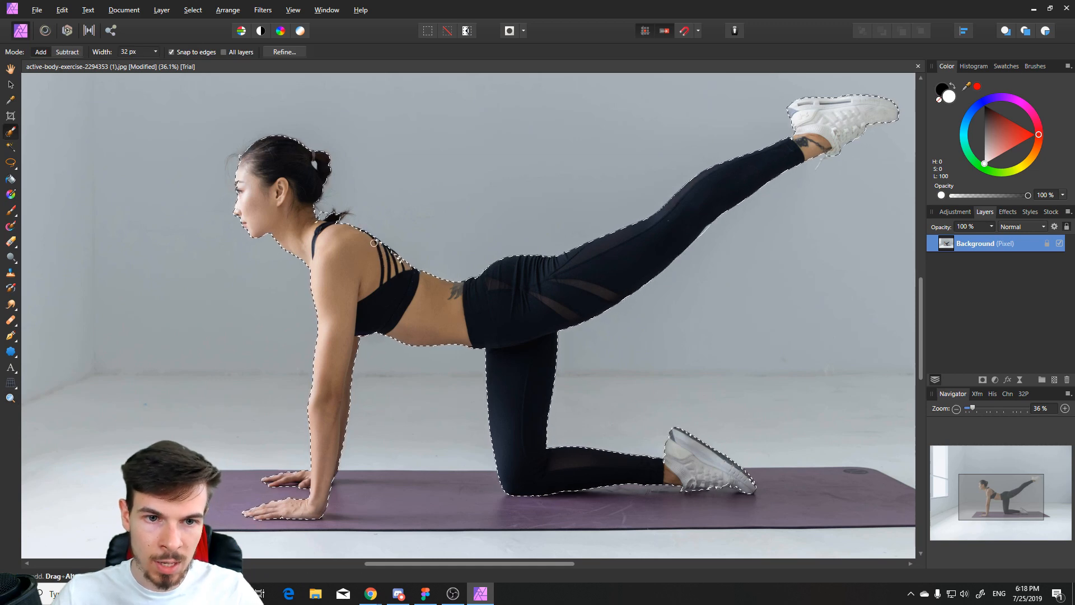
{"action": "left_click", "coordinate": [287, 51]}
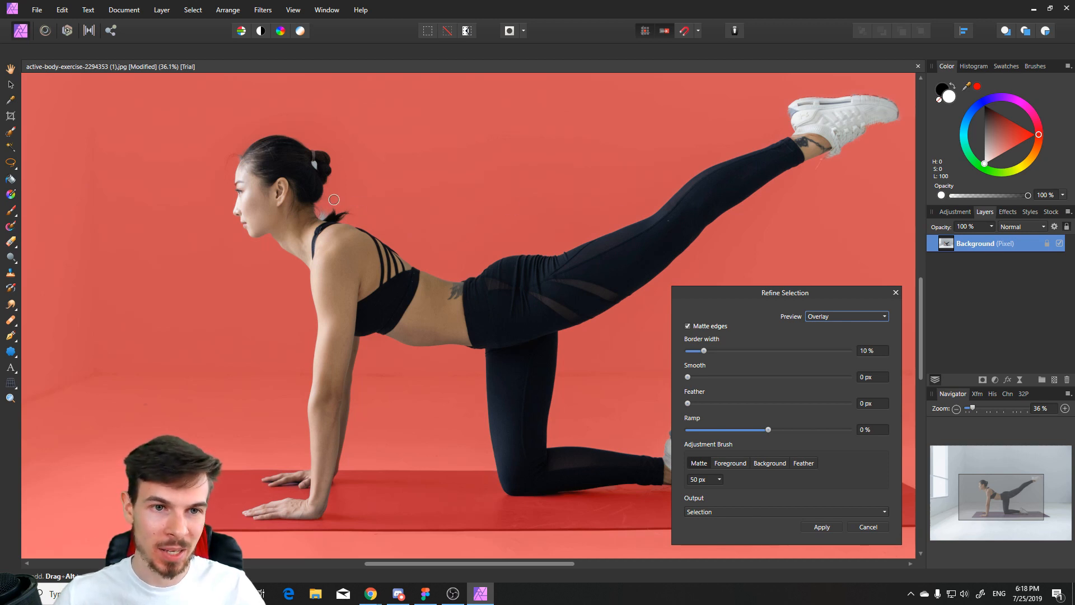
{"action": "scroll", "coordinate": [392, 211], "scroll_direction": "up", "scroll_amount": 5}
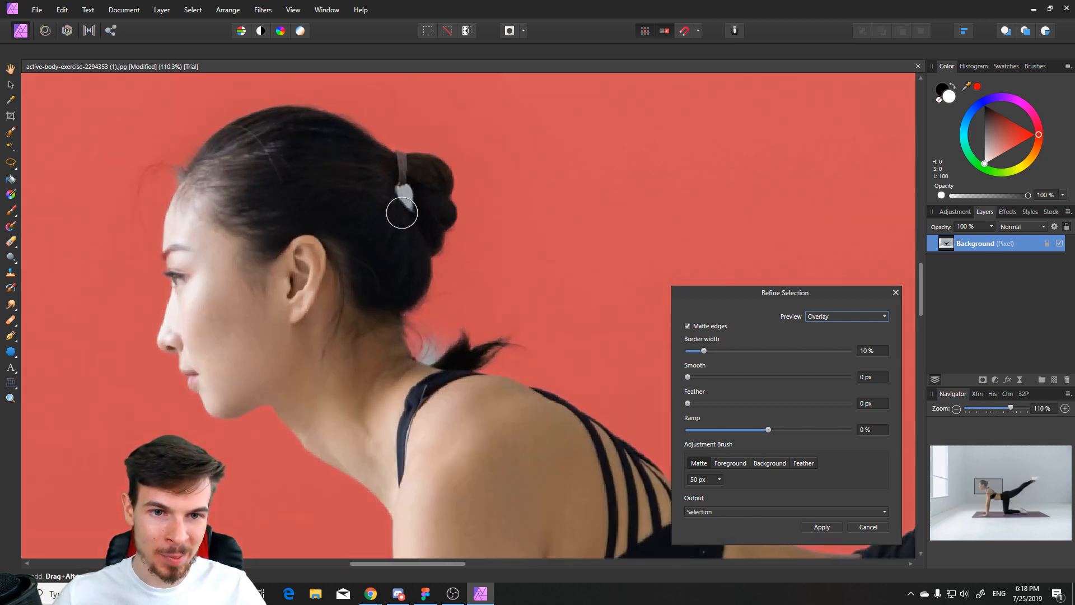
{"action": "left_click_drag", "start_coordinate": [403, 187], "coordinate": [414, 209]}
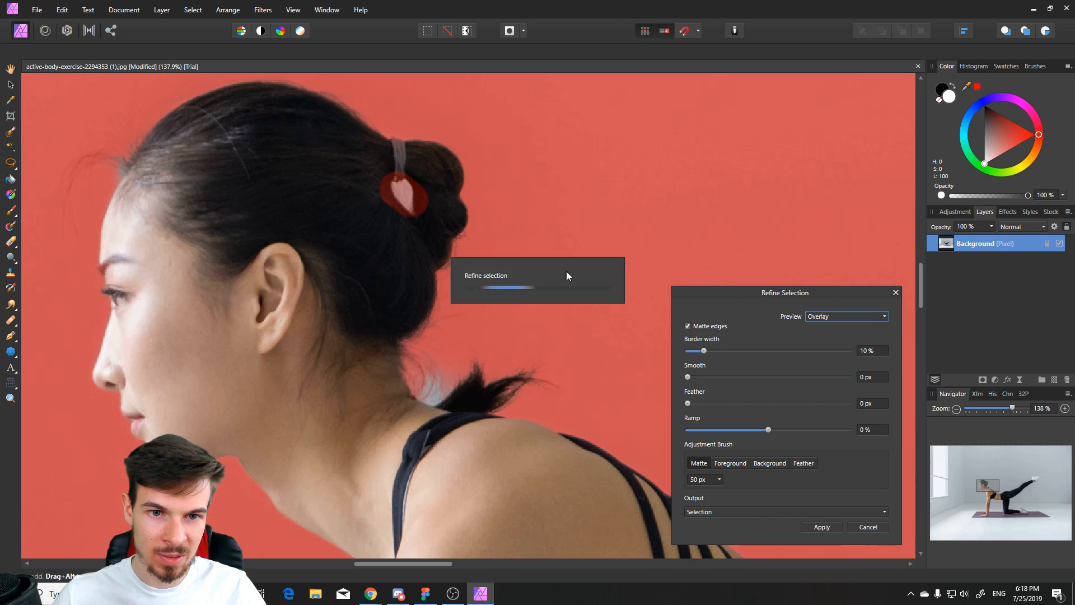
{"action": "left_click_drag", "start_coordinate": [455, 392], "coordinate": [469, 378]}
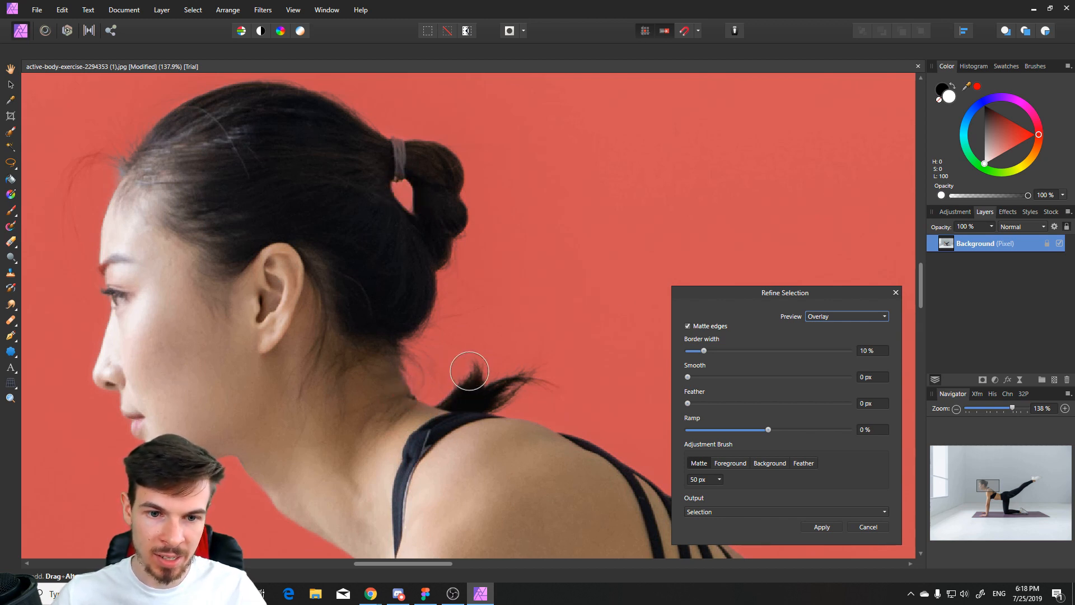
{"action": "left_click_drag", "start_coordinate": [206, 260], "coordinate": [380, 291]}
{"action": "left_click_drag", "start_coordinate": [300, 203], "coordinate": [313, 187]}
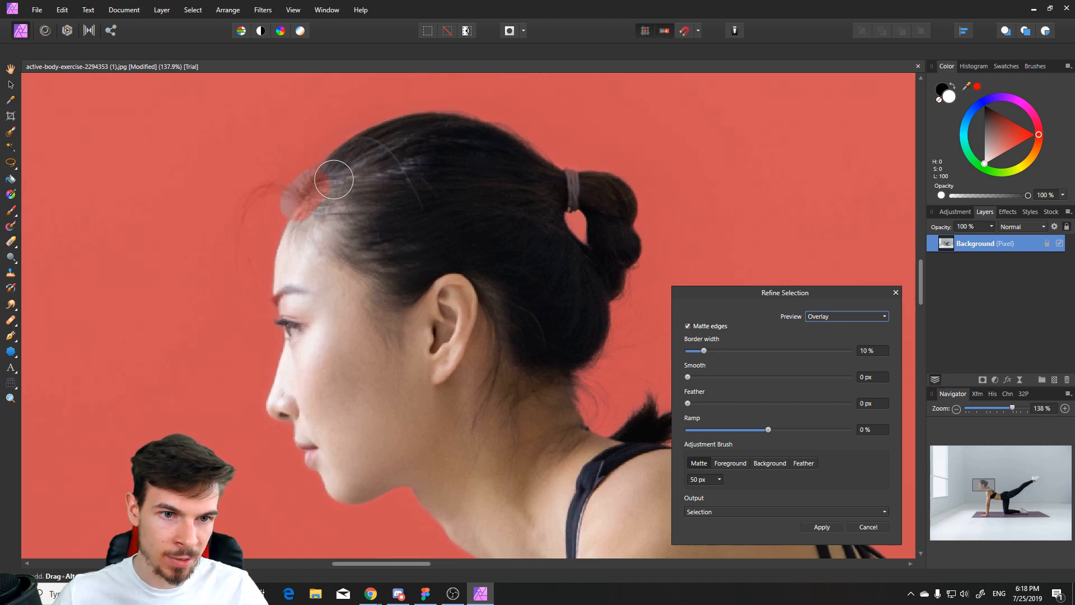
Step: Refine the matte on the mat directly beneath the far hand's fingers
{"action": "left_click_drag", "start_coordinate": [382, 303], "coordinate": [269, 106]}
{"action": "left_click_drag", "start_coordinate": [366, 336], "coordinate": [276, 107]}
{"action": "left_click_drag", "start_coordinate": [284, 386], "coordinate": [456, 151]}
{"action": "left_click_drag", "start_coordinate": [448, 297], "coordinate": [519, 70]}
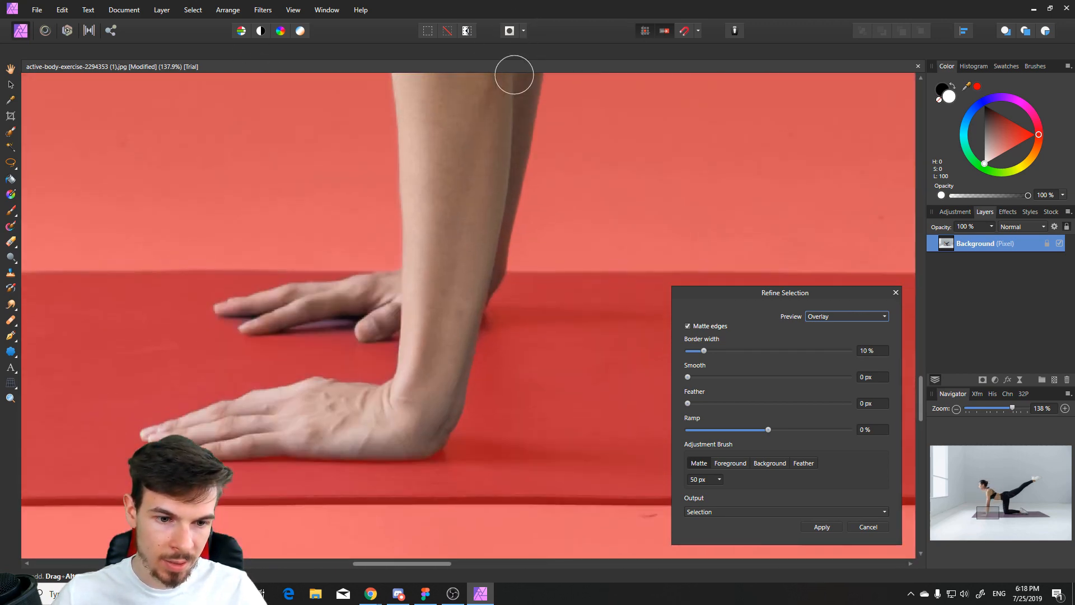
{"action": "left_click_drag", "start_coordinate": [309, 330], "coordinate": [310, 335]}
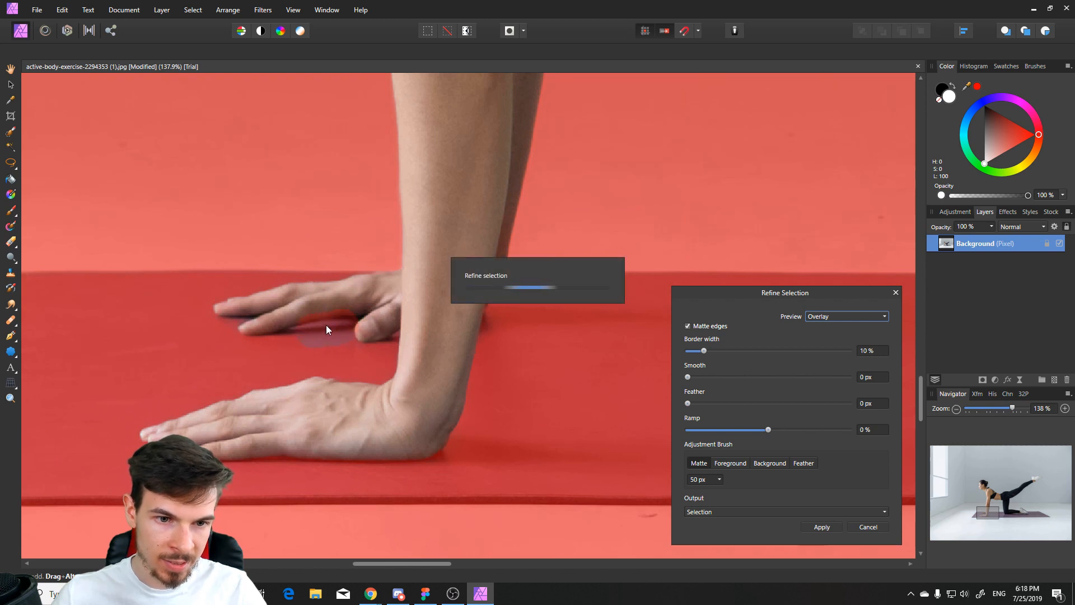
Step: Brush the matte along the raised shoe's laces, underside, toe and sole edge
{"action": "scroll", "coordinate": [307, 312], "scroll_direction": "down", "scroll_amount": 8}
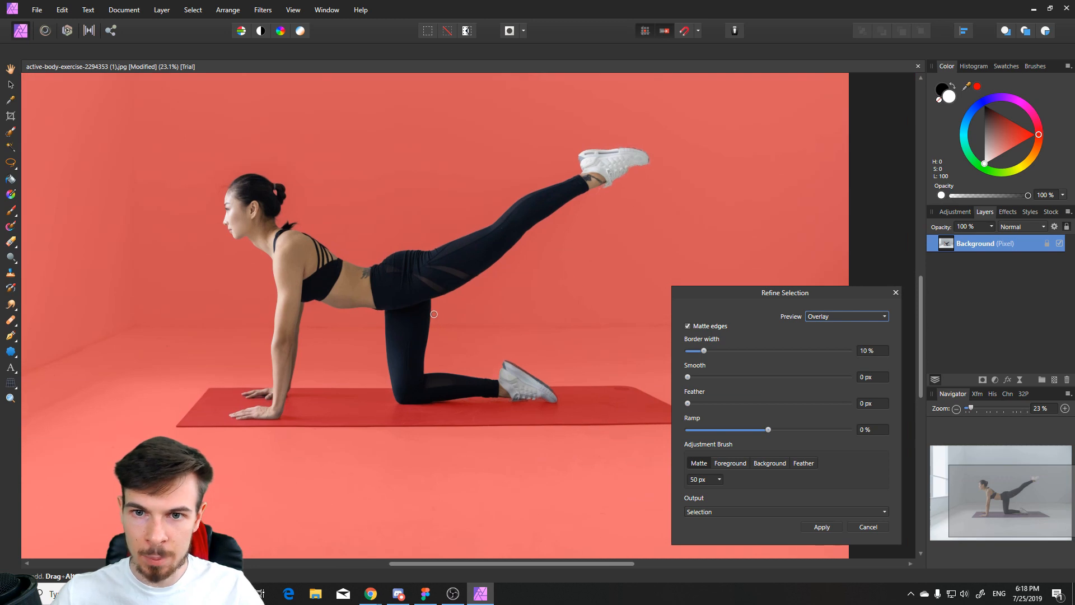
{"action": "scroll", "coordinate": [671, 168], "scroll_direction": "up", "scroll_amount": 5}
{"action": "scroll", "coordinate": [643, 161], "scroll_direction": "up", "scroll_amount": 3}
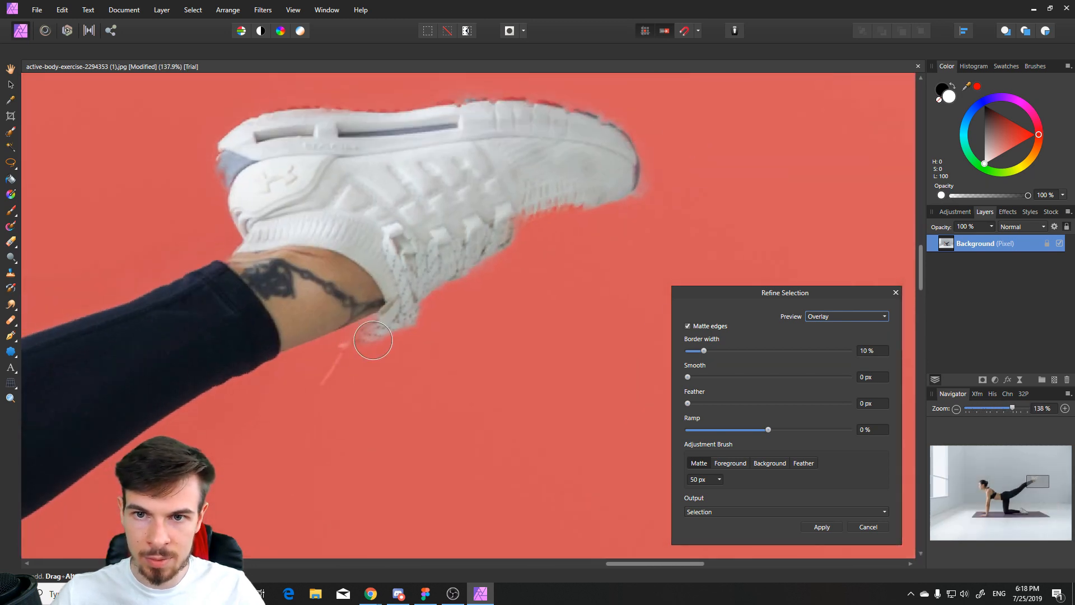
{"action": "mouse_move", "coordinate": [412, 261]}
{"action": "left_mouse_down"}
{"action": "mouse_move", "coordinate": [600, 192]}
{"action": "mouse_move", "coordinate": [588, 213]}
{"action": "left_mouse_up"}
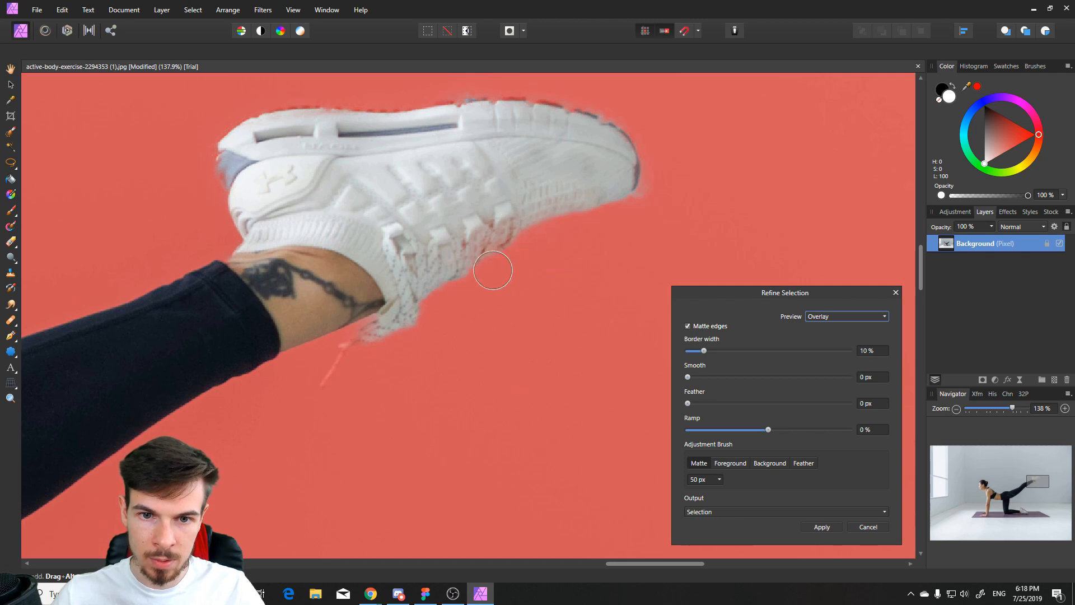
{"action": "mouse_move", "coordinate": [636, 177]}
{"action": "left_mouse_down"}
{"action": "mouse_move", "coordinate": [628, 144]}
{"action": "mouse_move", "coordinate": [562, 114]}
{"action": "mouse_move", "coordinate": [443, 115]}
{"action": "left_mouse_up"}
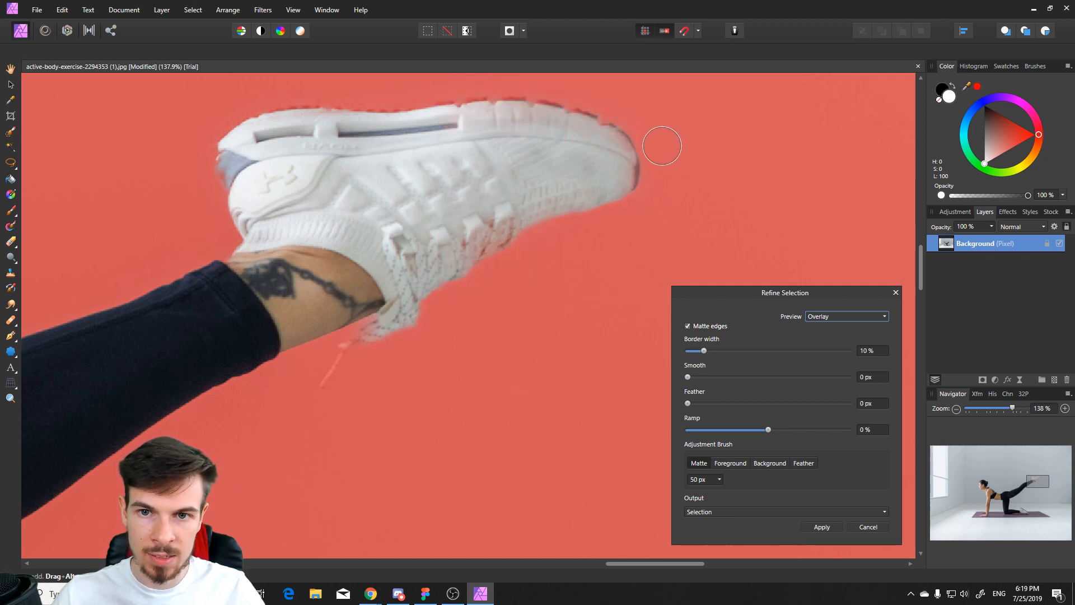
Step: Set the refined selection's output to New layer with mask, apply it and check the cutout
{"action": "scroll", "coordinate": [409, 302], "scroll_direction": "down", "scroll_amount": 8}
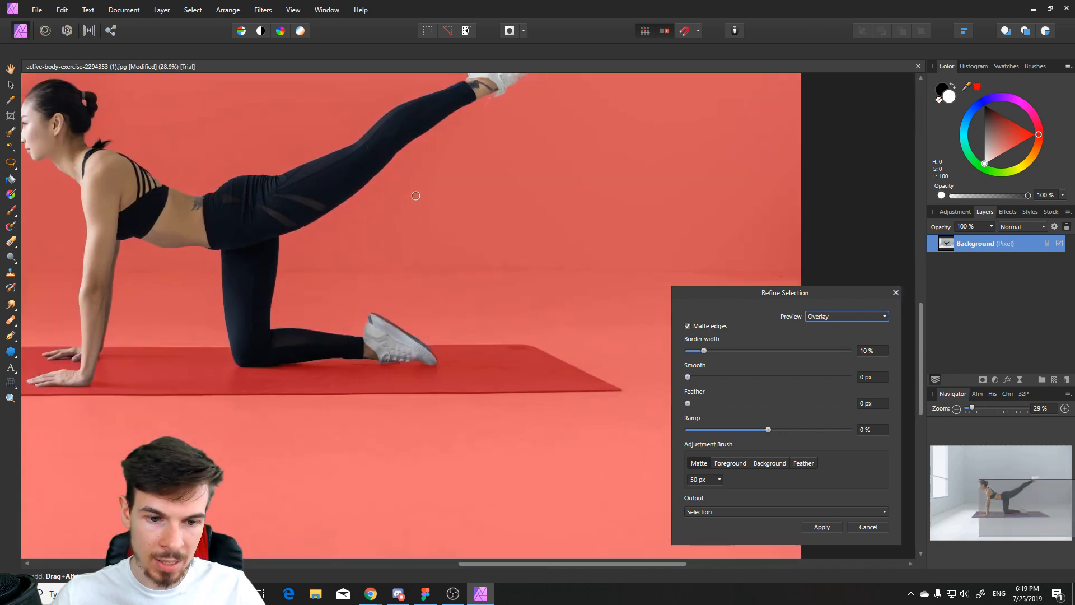
{"action": "scroll", "coordinate": [461, 311], "scroll_direction": "down", "scroll_amount": 2}
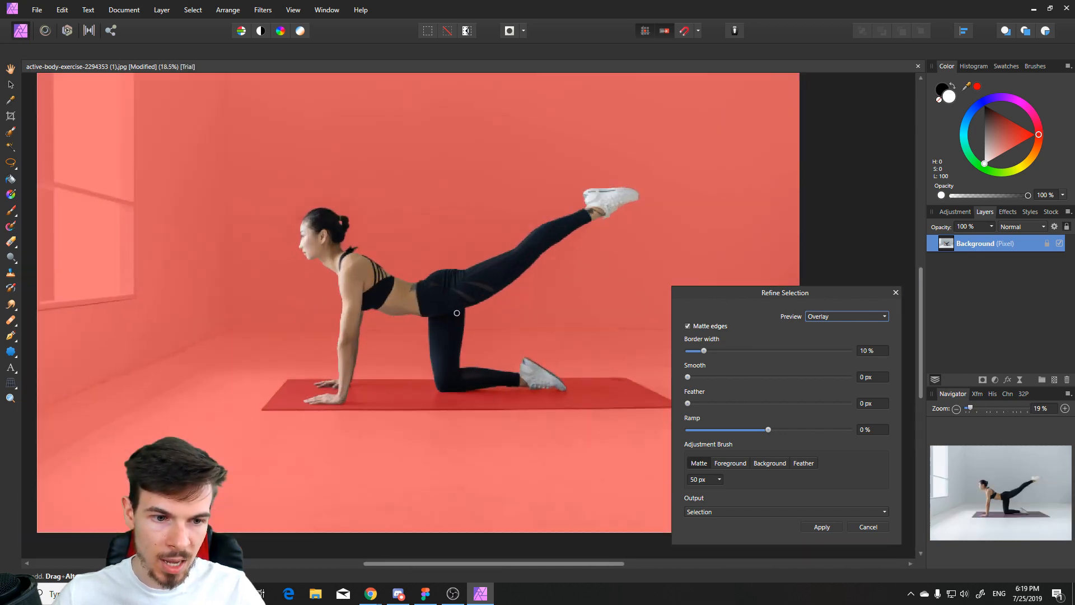
{"action": "left_click", "coordinate": [752, 512]}
{"action": "left_click", "coordinate": [711, 549]}
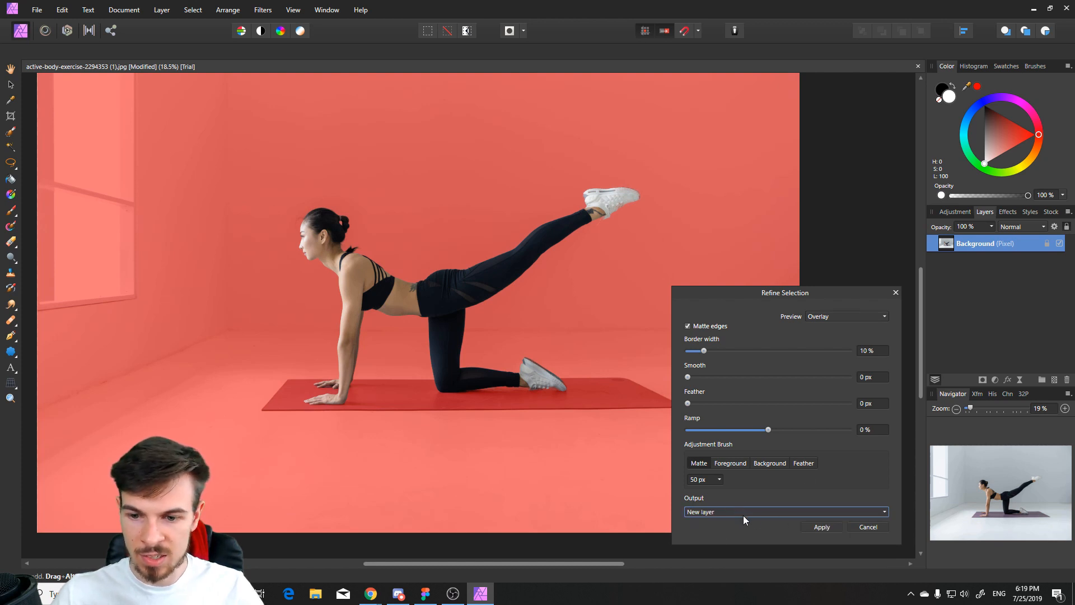
{"action": "left_click", "coordinate": [794, 514]}
{"action": "left_click", "coordinate": [741, 562]}
{"action": "left_click", "coordinate": [818, 525]}
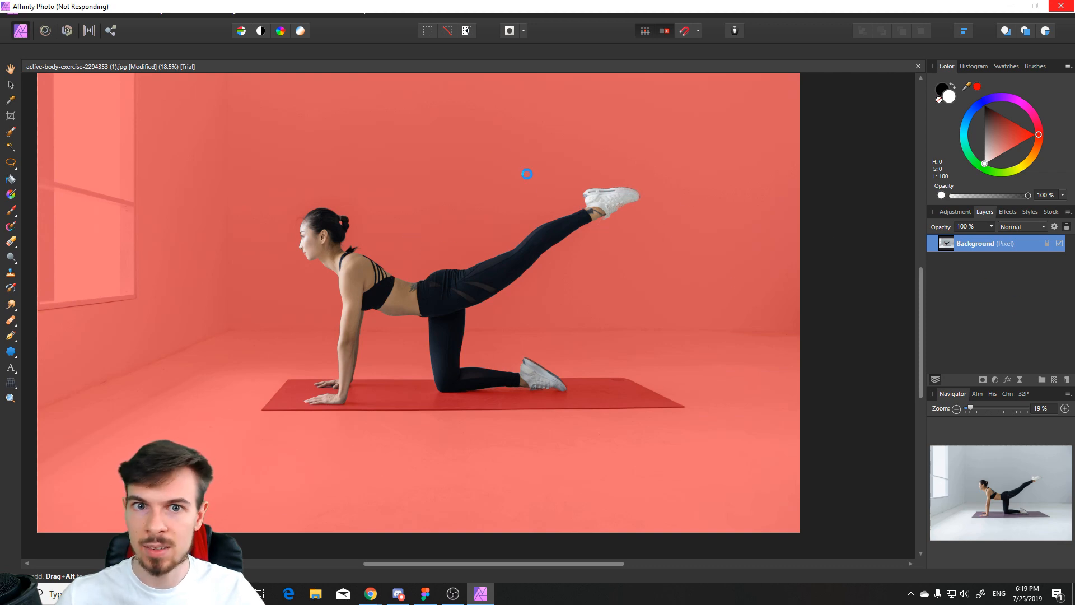
{"action": "scroll", "coordinate": [367, 277], "scroll_direction": "up", "scroll_amount": 3}
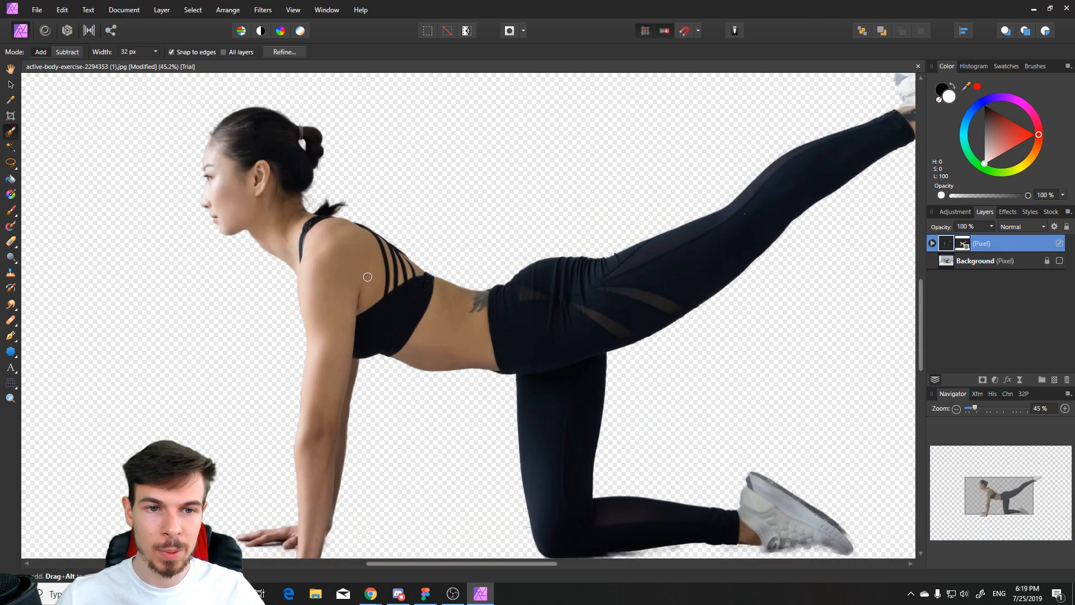
{"action": "scroll", "coordinate": [368, 276], "scroll_direction": "down", "scroll_amount": 3}
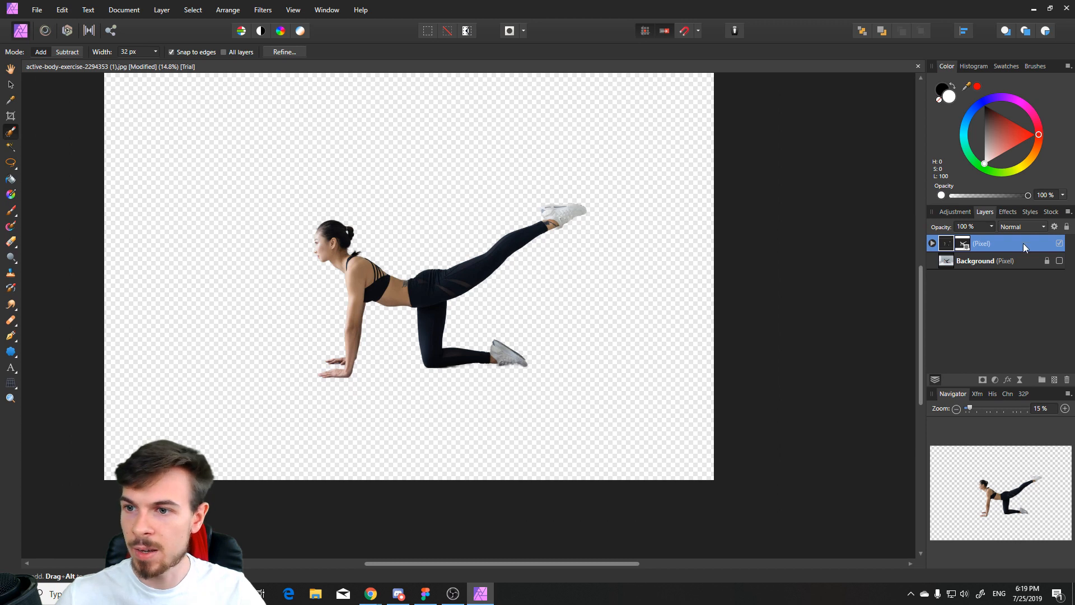
Step: Switch to the Export persona and draw a slice of about 3944 × 2797 px around the whole woman
{"action": "left_click", "coordinate": [110, 31]}
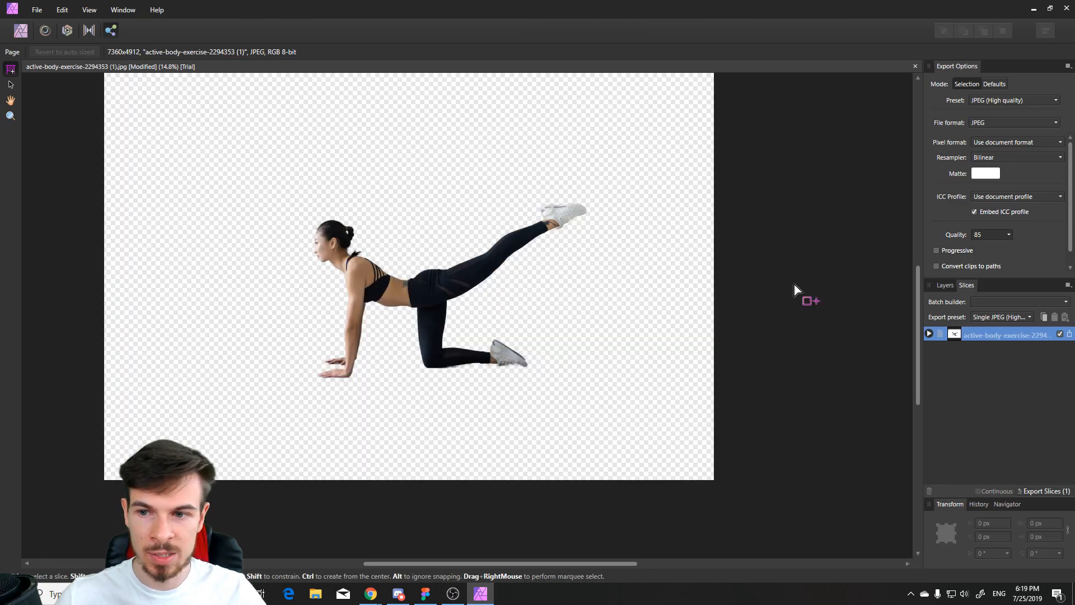
{"action": "double_click", "coordinate": [988, 334]}
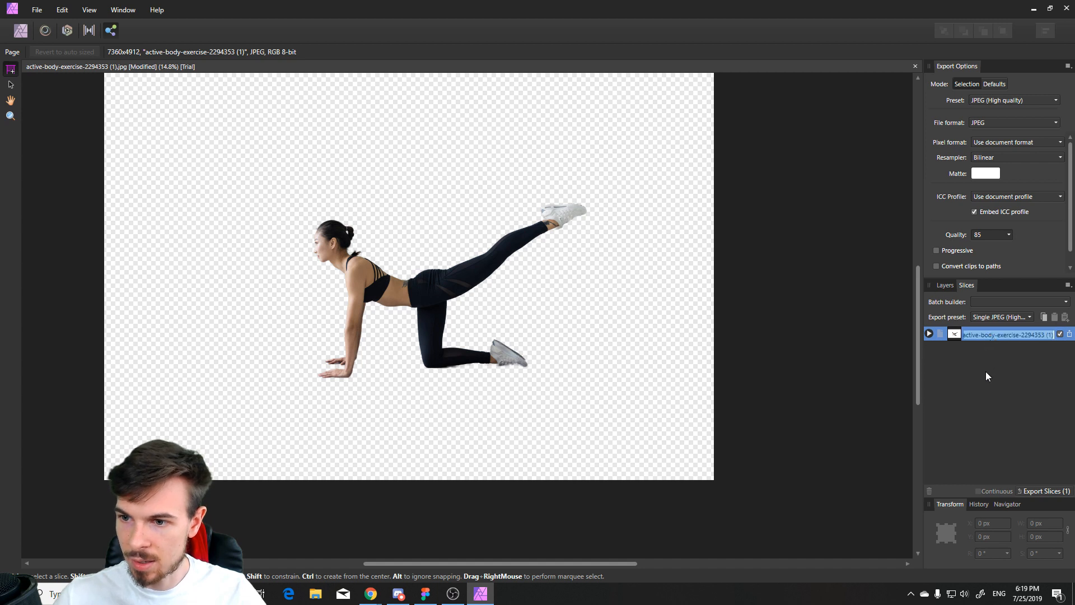
{"action": "left_click_drag", "start_coordinate": [273, 167], "coordinate": [599, 399]}
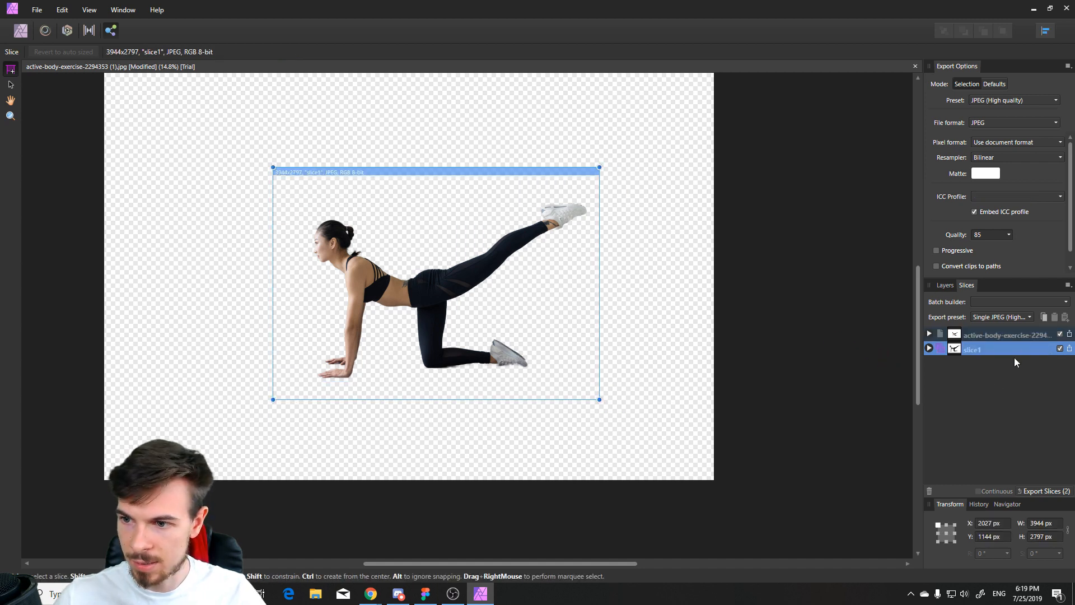
{"action": "left_click", "coordinate": [1070, 349]}
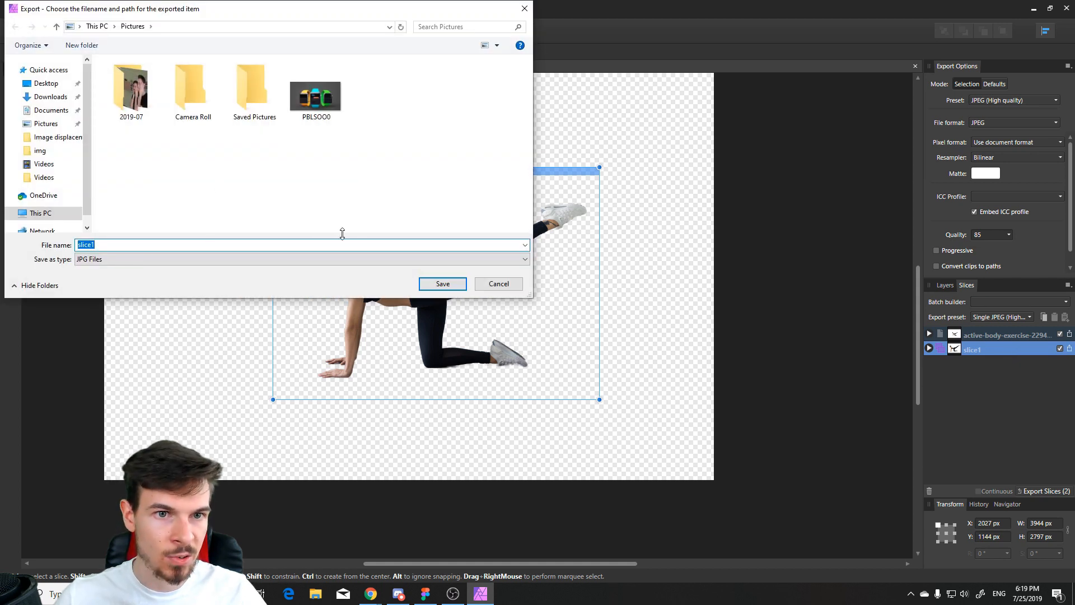
{"action": "type", "text": "girl-yoga"}
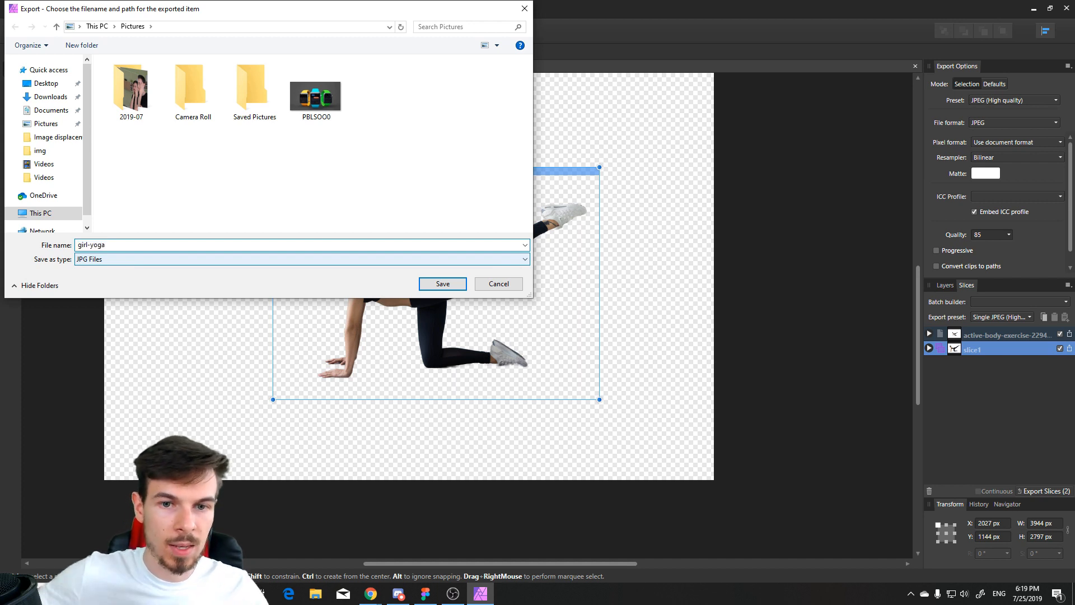
{"action": "left_click", "coordinate": [235, 259]}
{"action": "left_click", "coordinate": [170, 269]}
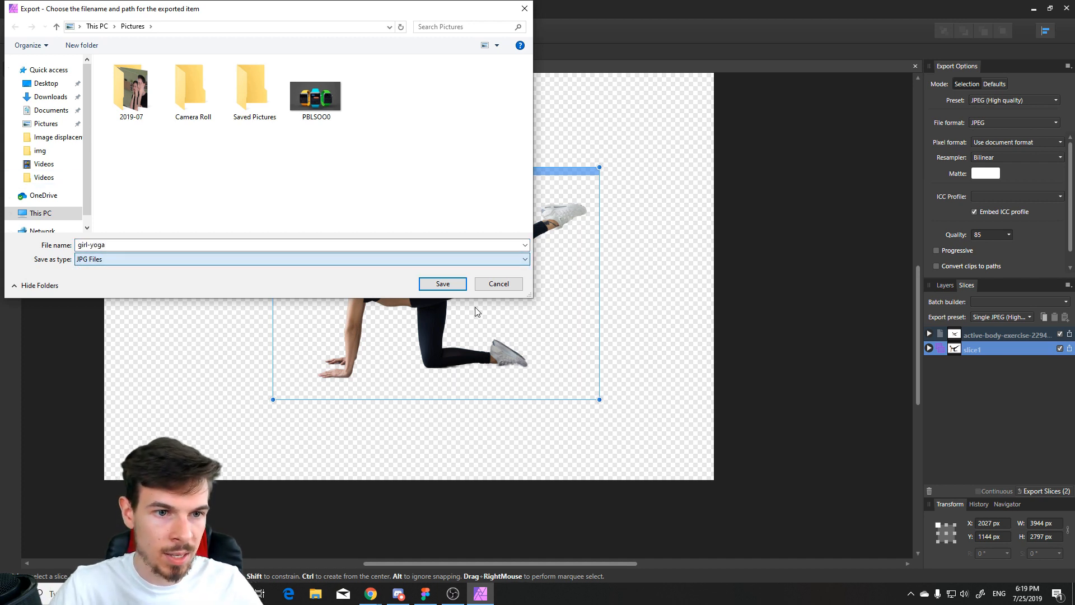
{"action": "left_click", "coordinate": [506, 287]}
Step: Set the slice's export preset to PNG and export it to the Pictures folder
{"action": "left_click", "coordinate": [1003, 122]}
{"action": "left_click", "coordinate": [1005, 126]}
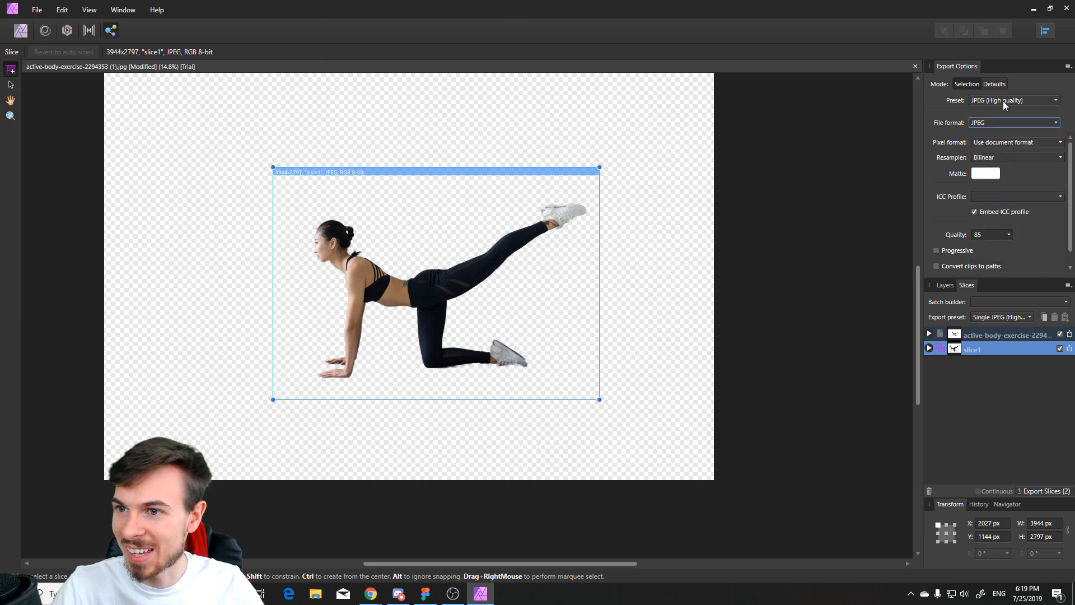
{"action": "left_click", "coordinate": [1003, 101]}
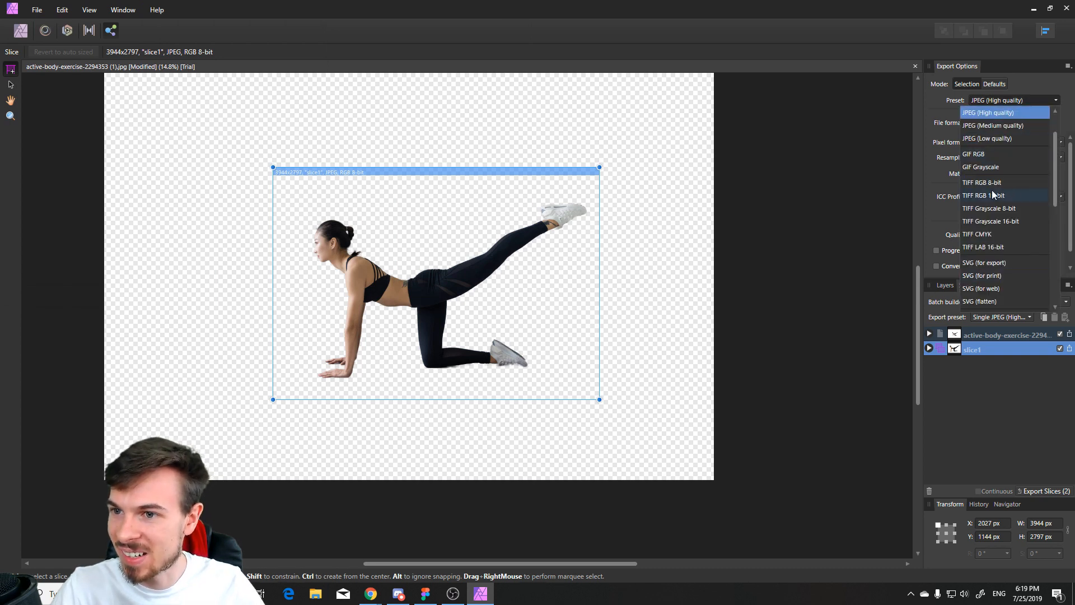
{"action": "scroll", "coordinate": [991, 185], "scroll_direction": "down", "scroll_amount": 6}
{"action": "scroll", "coordinate": [1003, 246], "scroll_direction": "up", "scroll_amount": 6}
{"action": "left_click", "coordinate": [981, 115]}
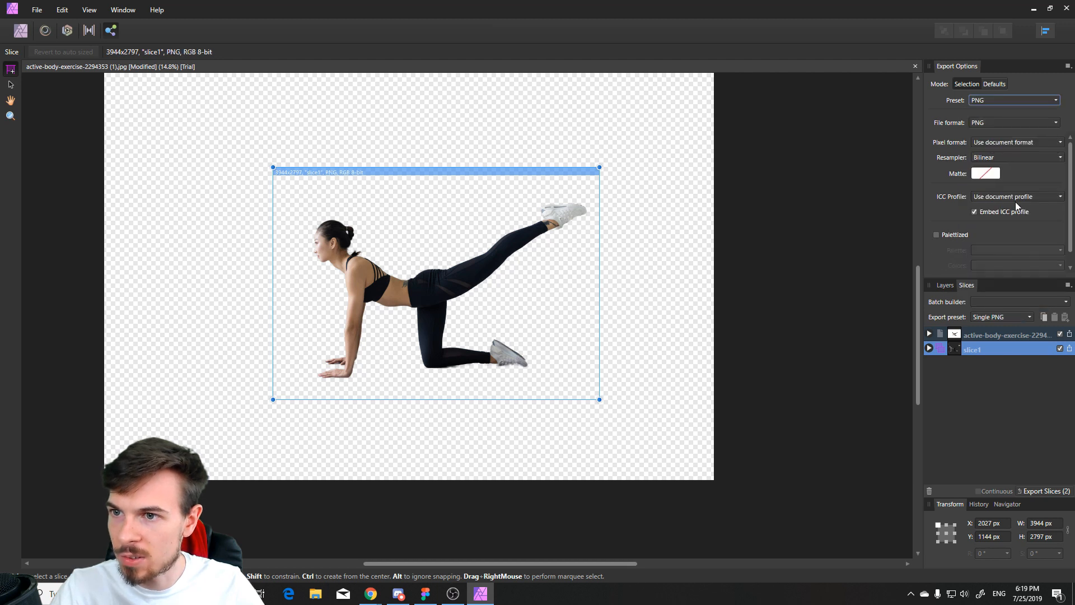
{"action": "left_click", "coordinate": [1070, 349]}
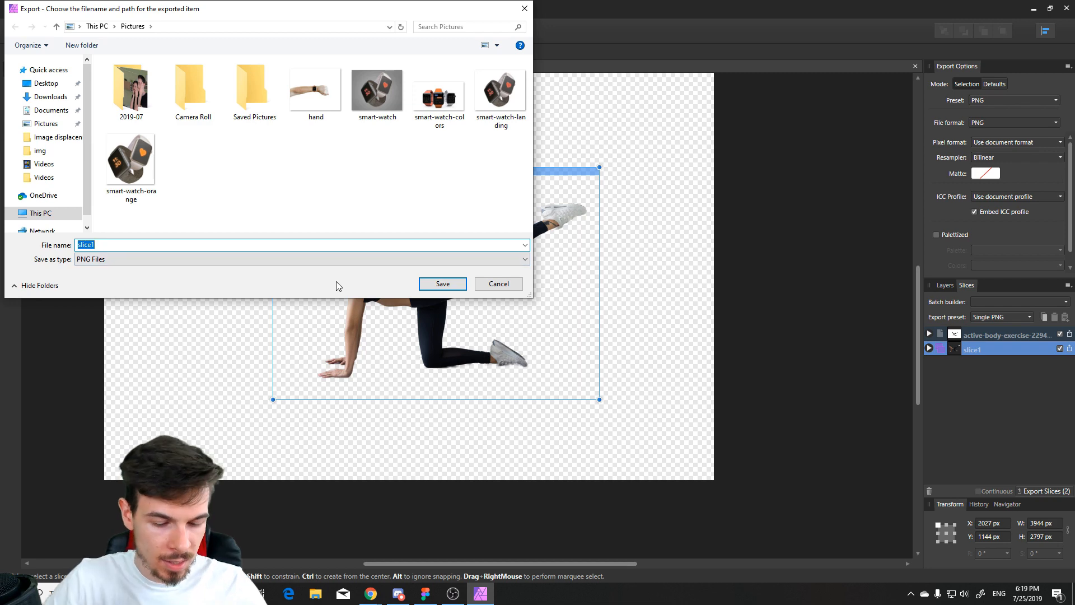
{"action": "key", "text": "Return"}
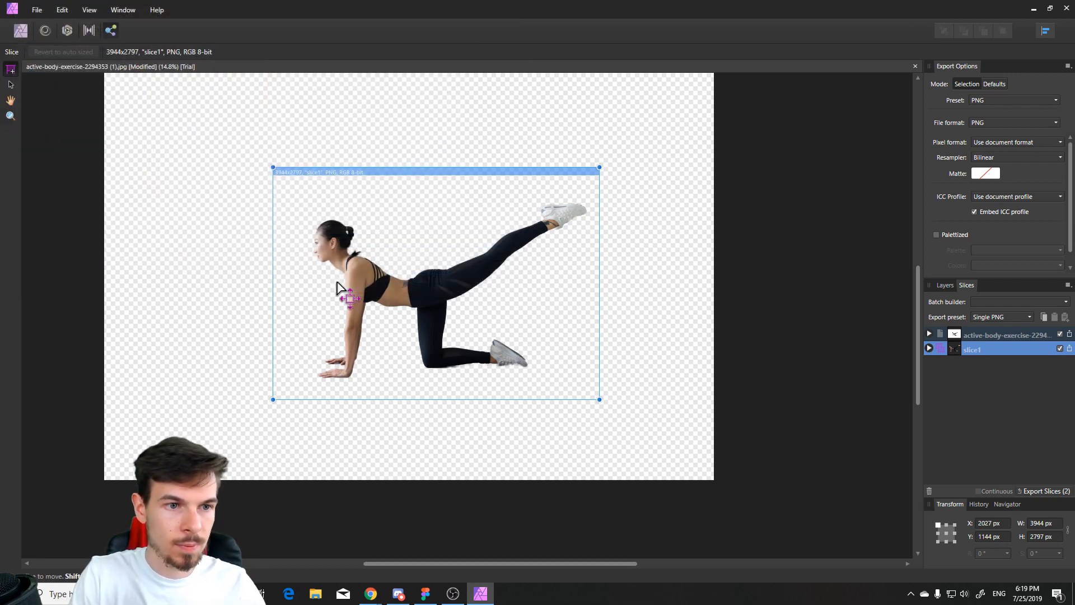
Step: Switch to Figma and create a new design file
{"action": "left_click", "coordinate": [426, 593]}
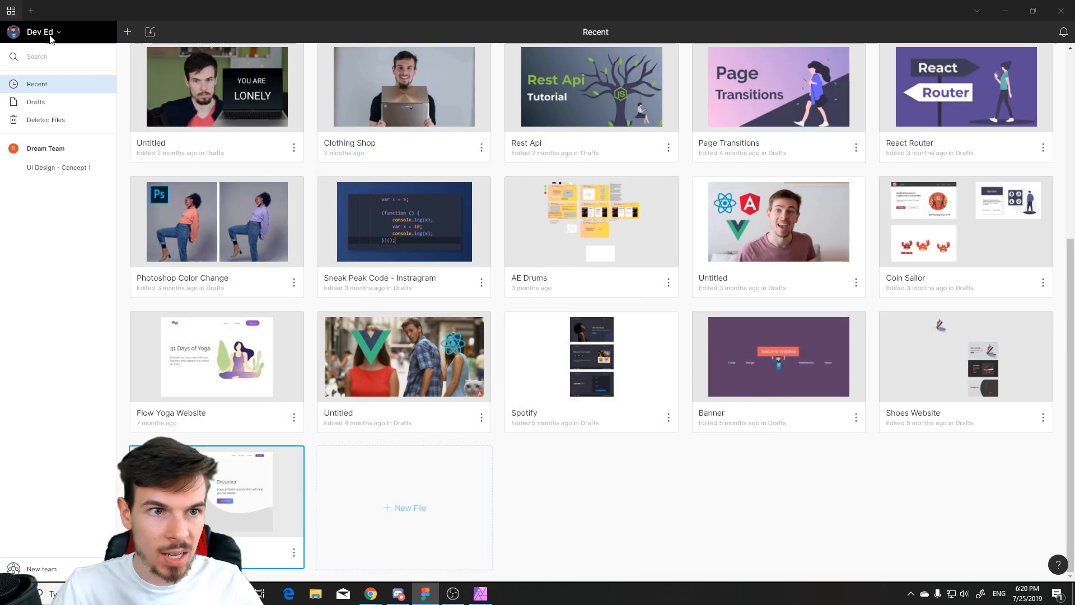
{"action": "left_click", "coordinate": [128, 32]}
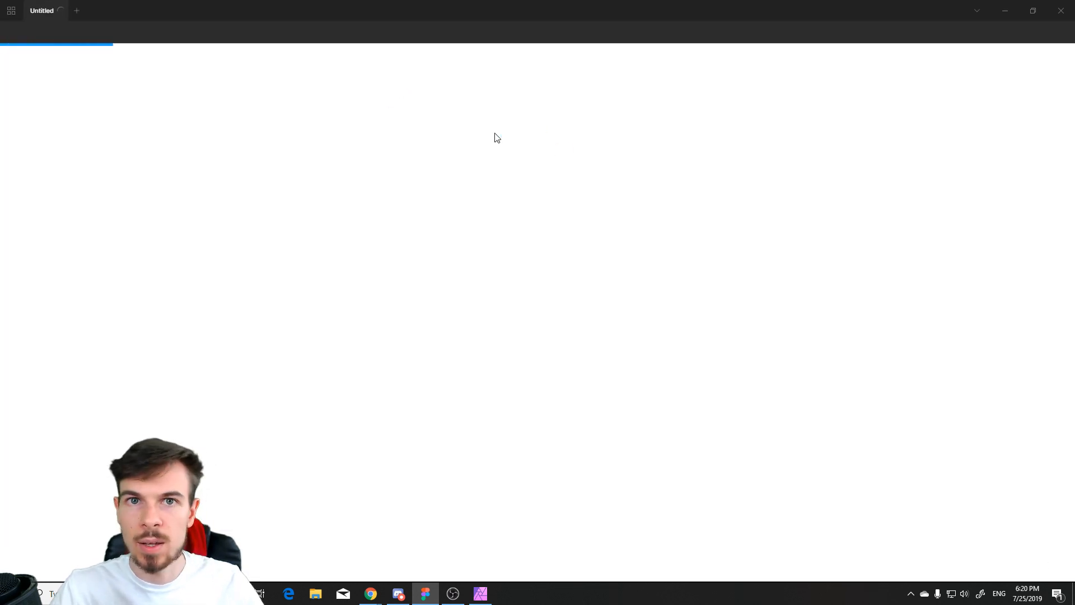
{"action": "key", "text": "alt+Tab"}
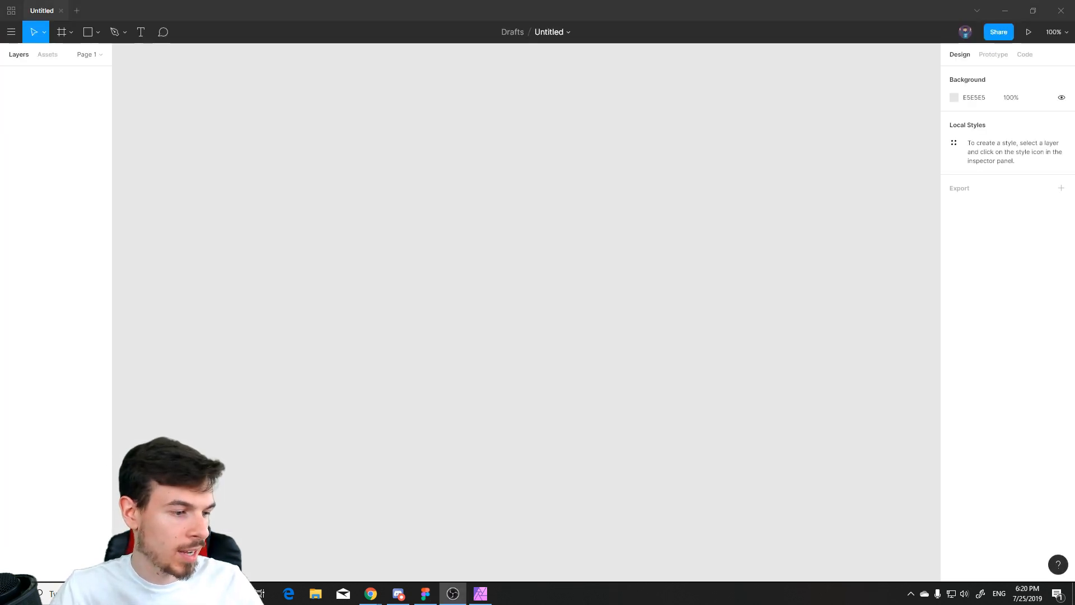
{"action": "left_click", "coordinate": [297, 434]}
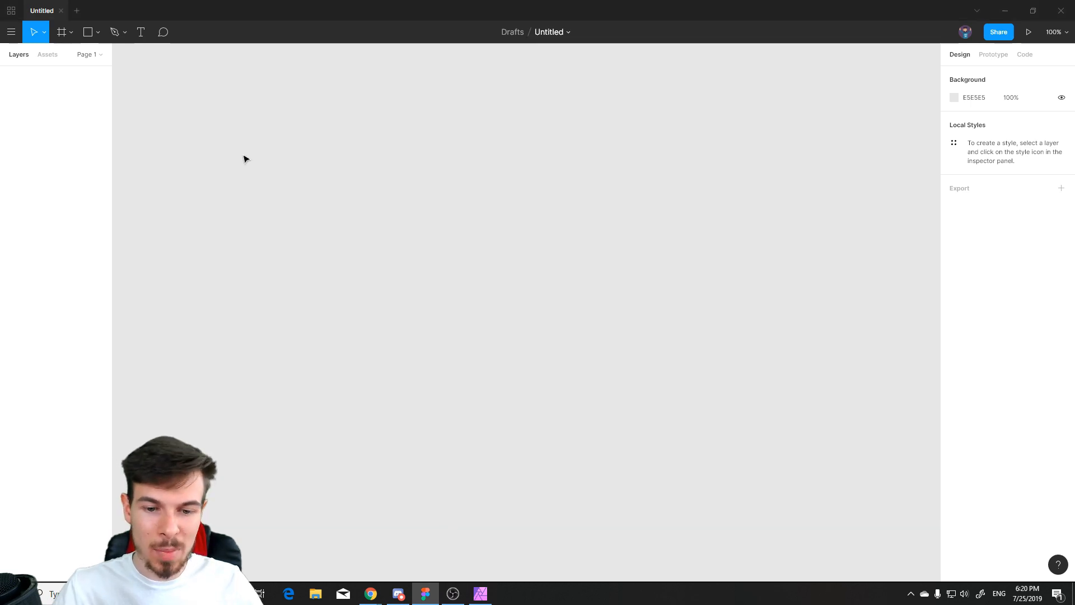
Step: Add a Desktop preset frame of 1440 × 1024 to the empty canvas
{"action": "left_click", "coordinate": [71, 32]}
{"action": "left_click", "coordinate": [60, 56]}
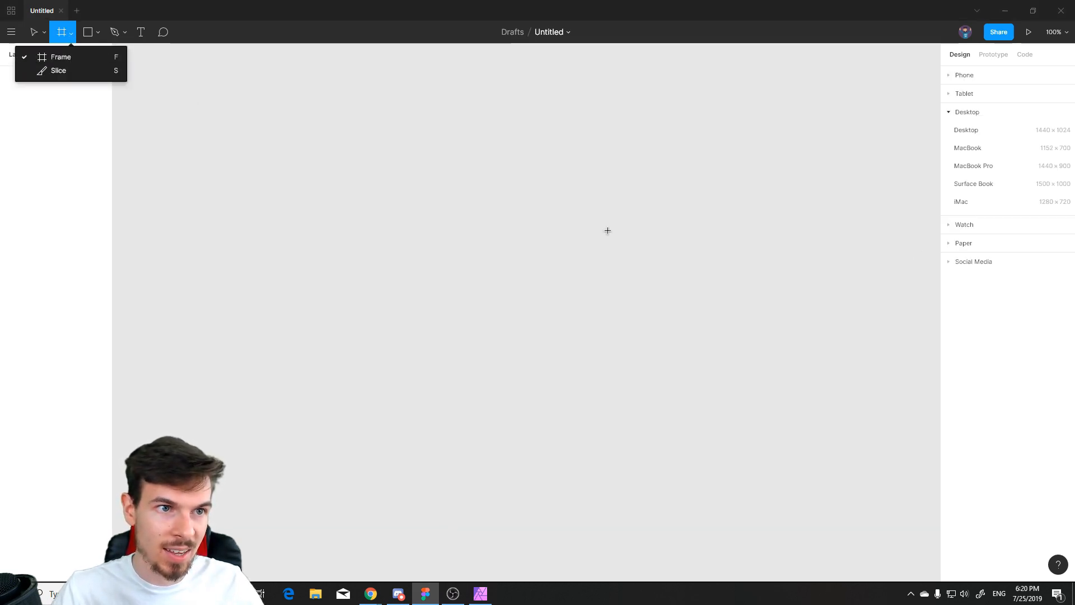
{"action": "left_click", "coordinate": [977, 133]}
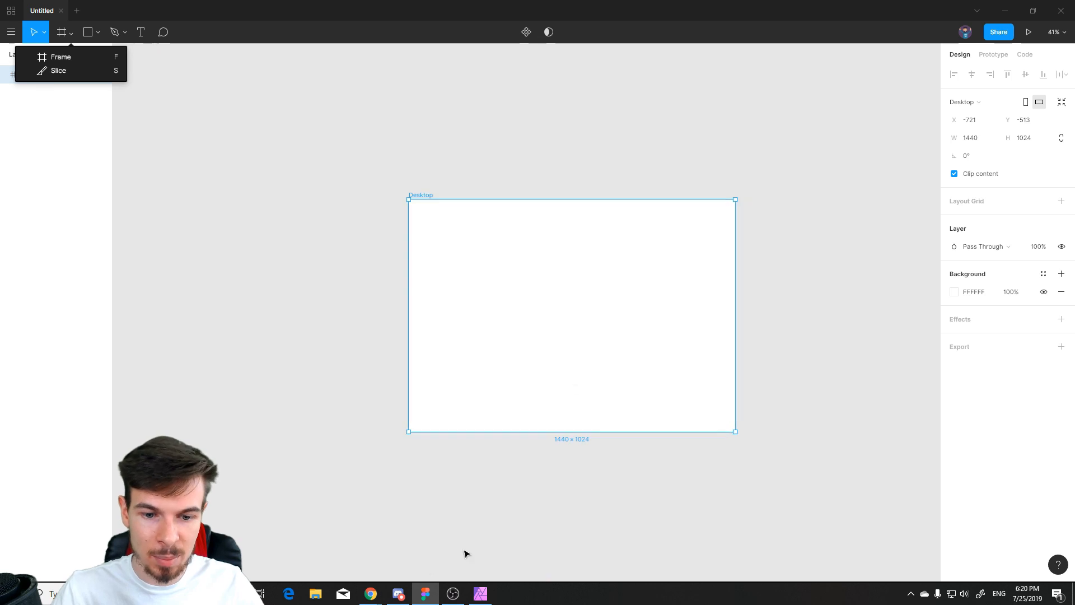
Step: Bring the yoga-girl PNG from the Pictures folder in File Explorer onto the Desktop frame in Figma
{"action": "left_click", "coordinate": [315, 594]}
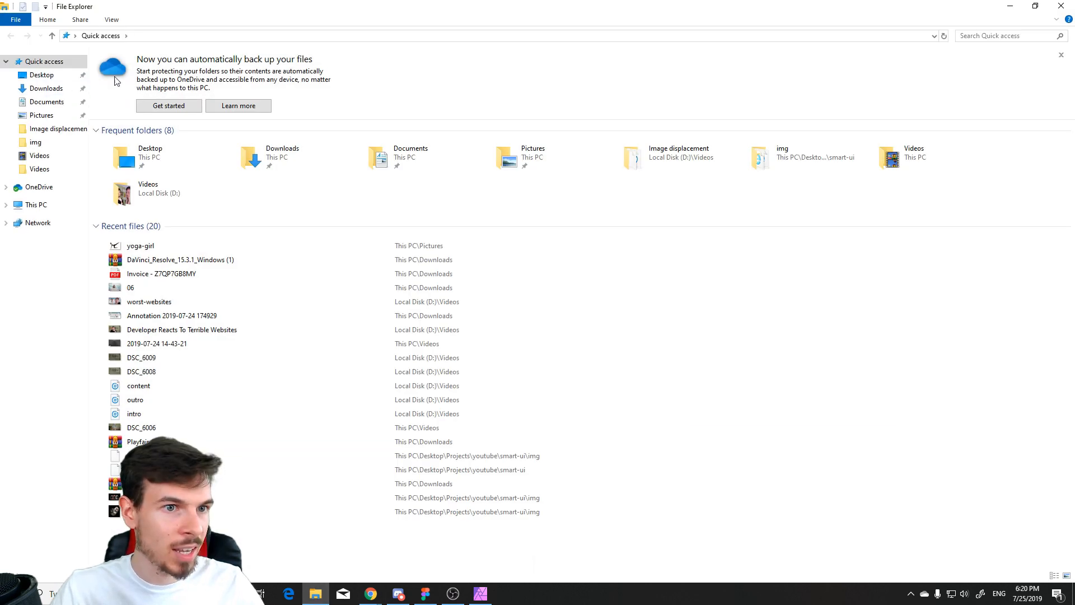
{"action": "left_click_drag", "start_coordinate": [394, 3], "coordinate": [0, 68]}
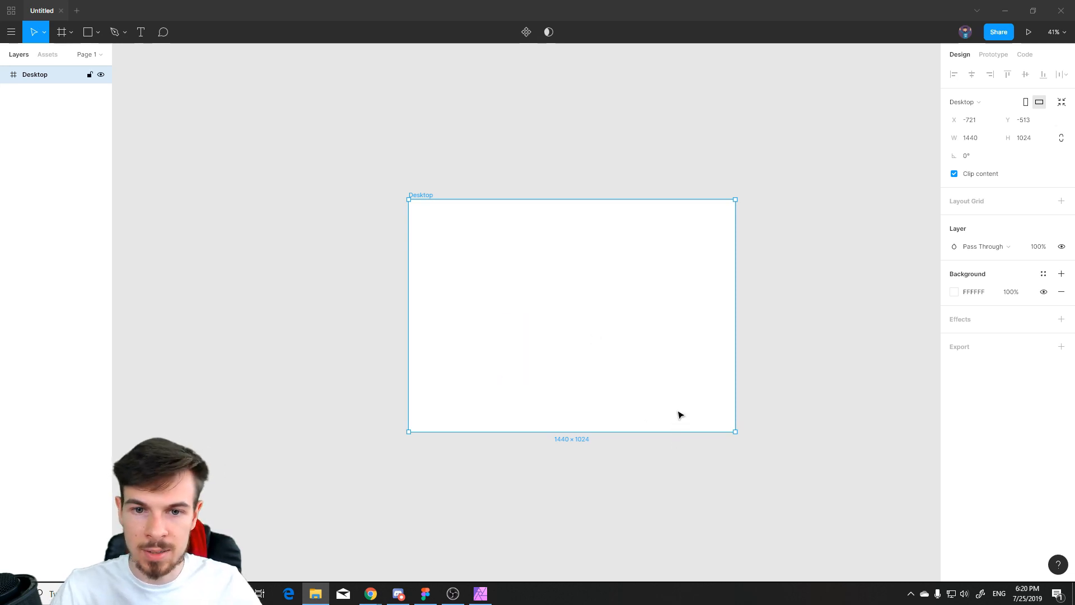
{"action": "left_click_drag", "start_coordinate": [679, 415], "coordinate": [679, 377]}
Step: Try to shrink the oversized yoga-girl image to about 818 × 581 and reposition it, and undo these changes
{"action": "scroll", "coordinate": [674, 369], "scroll_direction": "down", "scroll_amount": 5}
{"action": "left_click_drag", "start_coordinate": [822, 218], "coordinate": [669, 377]}
{"action": "scroll", "coordinate": [694, 391], "scroll_direction": "up", "scroll_amount": 3}
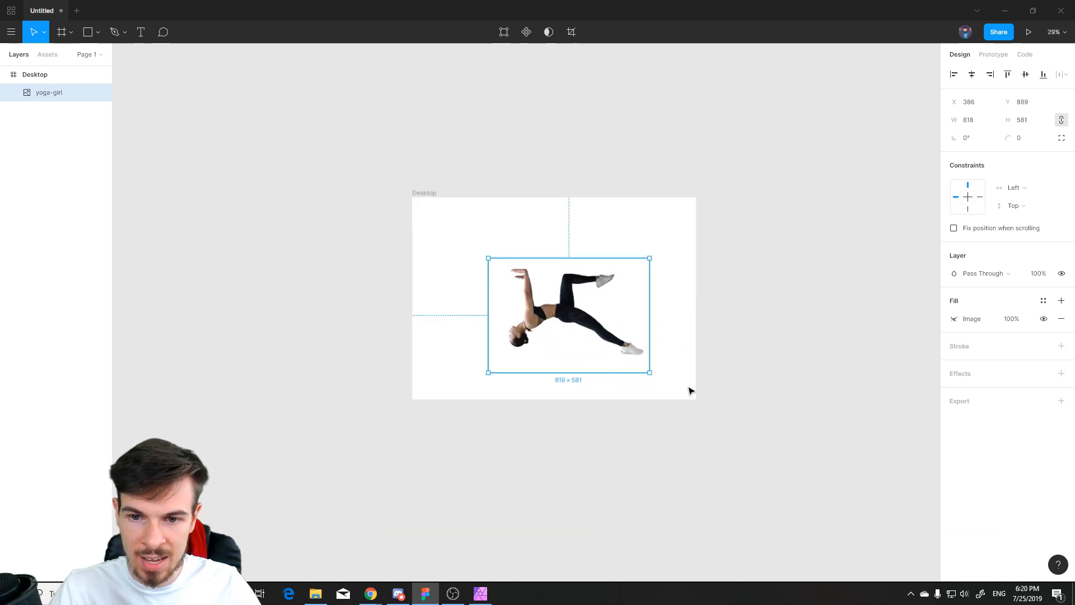
{"action": "scroll", "coordinate": [665, 369], "scroll_direction": "up", "scroll_amount": 5}
{"action": "left_click_drag", "start_coordinate": [470, 388], "coordinate": [506, 459]}
{"action": "scroll", "coordinate": [521, 397], "scroll_direction": "down", "scroll_amount": 2}
{"action": "left_click_drag", "start_coordinate": [516, 330], "coordinate": [481, 335]}
{"action": "left_click_drag", "start_coordinate": [594, 244], "coordinate": [663, 235]}
{"action": "key", "text": "ctrl+z"}
{"action": "key", "text": "ctrl+z"}
{"action": "key", "text": "ctrl+z"}
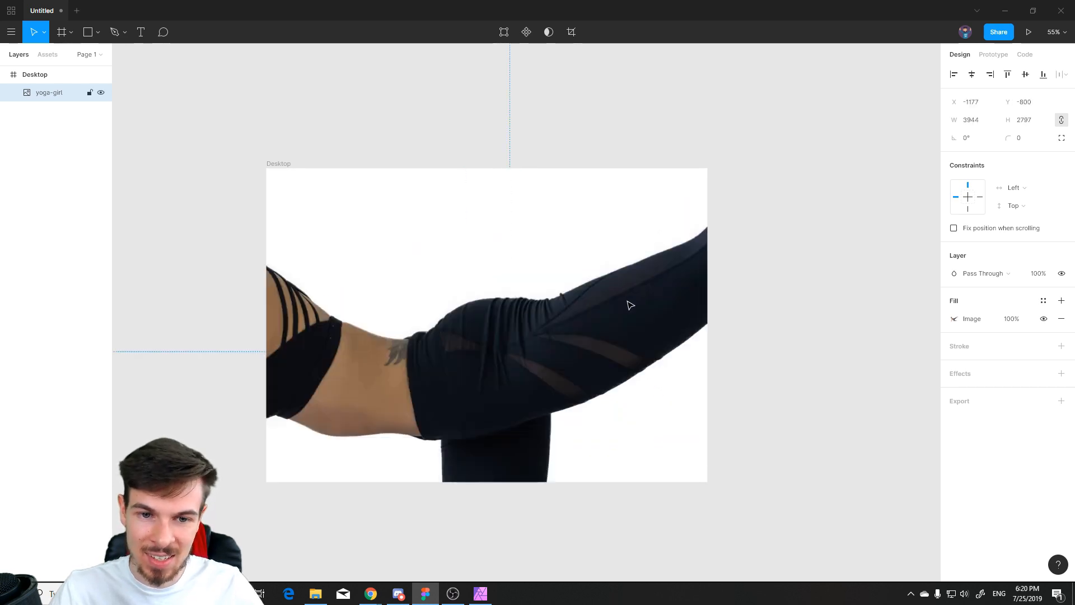
Step: Scale the yoga-girl image proportionally to about 519 × 368 and leave it upright near the middle of the Desktop frame
{"action": "scroll", "coordinate": [604, 319], "scroll_direction": "down", "scroll_amount": 3}
{"action": "left_click_drag", "start_coordinate": [850, 127], "coordinate": [673, 252]}
{"action": "left_click_drag", "start_coordinate": [727, 186], "coordinate": [641, 246]}
{"action": "scroll", "coordinate": [542, 398], "scroll_direction": "up", "scroll_amount": 5}
{"action": "left_click_drag", "start_coordinate": [610, 315], "coordinate": [459, 459]}
{"action": "scroll", "coordinate": [459, 459], "scroll_direction": "down", "scroll_amount": 1}
{"action": "left_click_drag", "start_coordinate": [477, 311], "coordinate": [466, 363]}
{"action": "left_click_drag", "start_coordinate": [616, 247], "coordinate": [555, 288]}
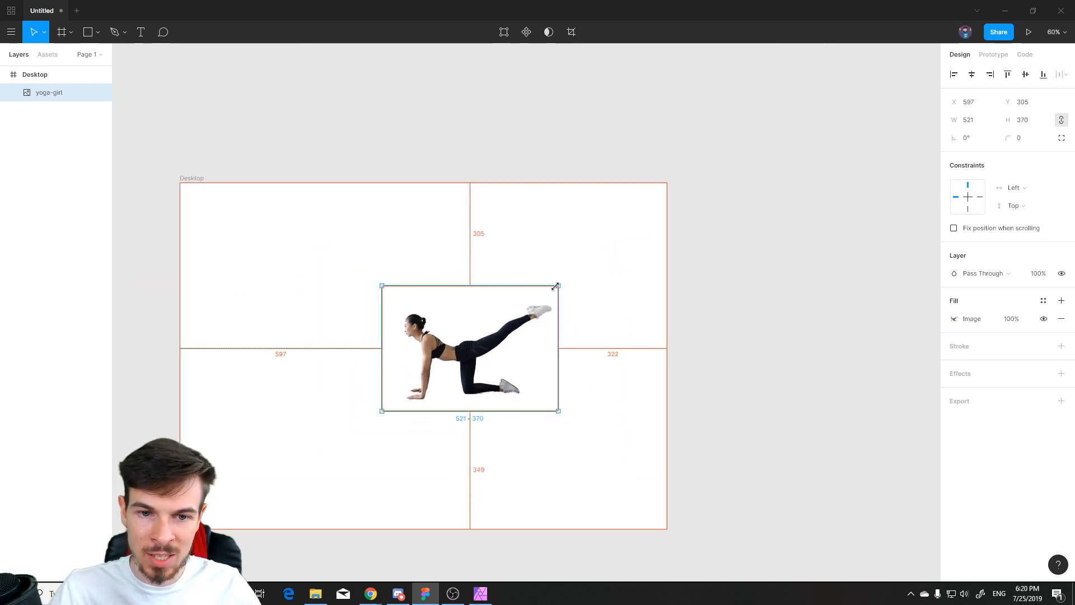
{"action": "key", "text": "Escape"}
{"action": "scroll", "coordinate": [532, 396], "scroll_direction": "down", "scroll_amount": 2}
{"action": "left_click_drag", "start_coordinate": [497, 442], "coordinate": [548, 395]}
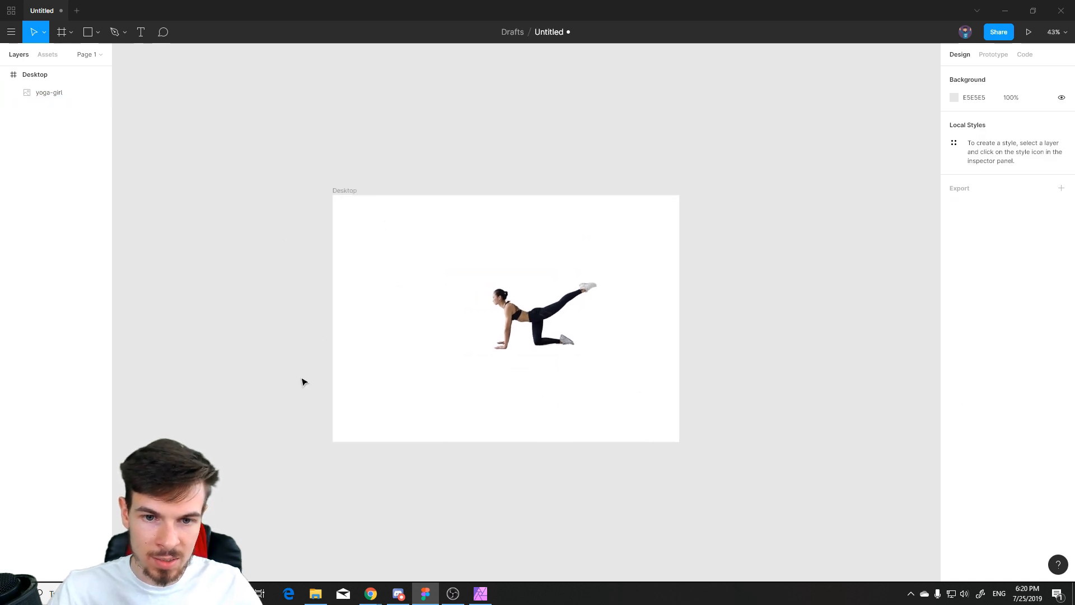
Step: Inspect the placed cut-out up close, check the source photo in the browser and the slice in Affinity Photo, and return to Figma
{"action": "left_click", "coordinate": [501, 300]}
{"action": "scroll", "coordinate": [245, 271], "scroll_direction": "up", "scroll_amount": 4}
{"action": "scroll", "coordinate": [236, 247], "scroll_direction": "down", "scroll_amount": 1}
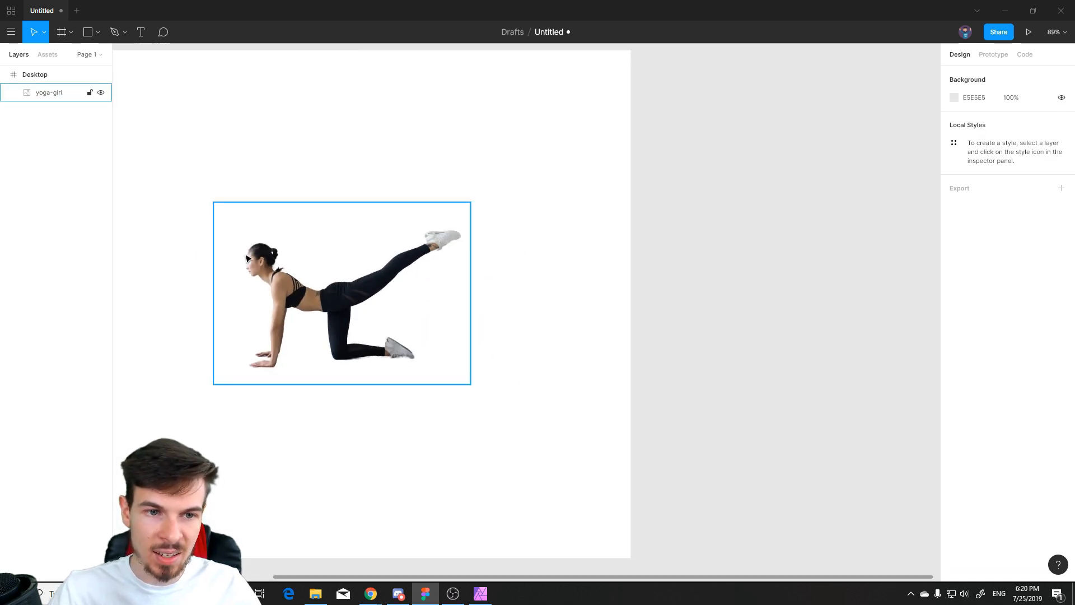
{"action": "scroll", "coordinate": [484, 254], "scroll_direction": "down", "scroll_amount": 3}
{"action": "left_click_drag", "start_coordinate": [307, 304], "coordinate": [470, 343]}
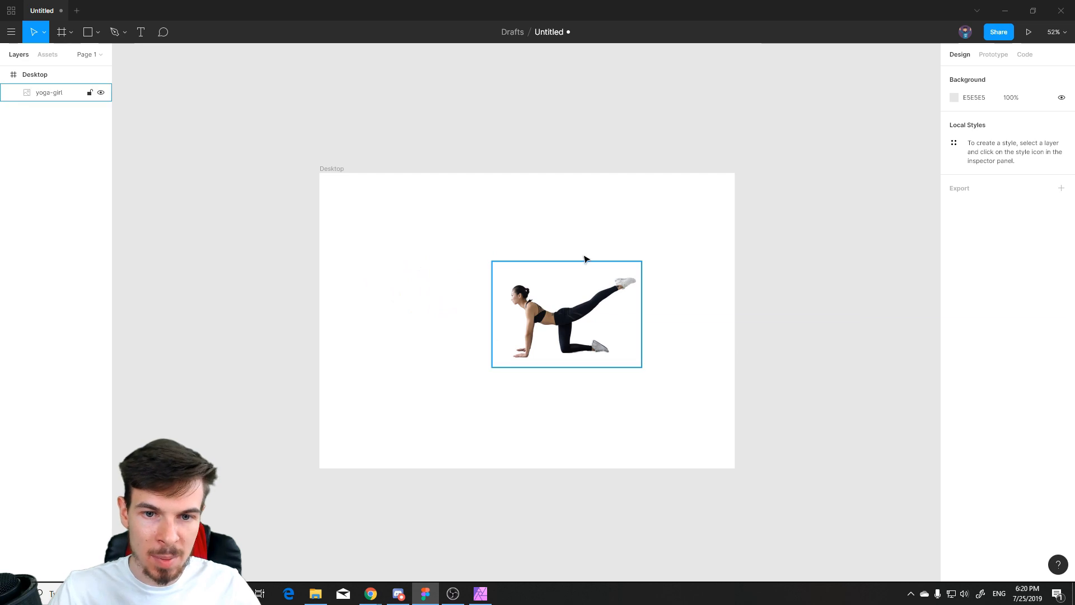
{"action": "scroll", "coordinate": [582, 358], "scroll_direction": "up", "scroll_amount": 1}
{"action": "left_click", "coordinate": [69, 289]}
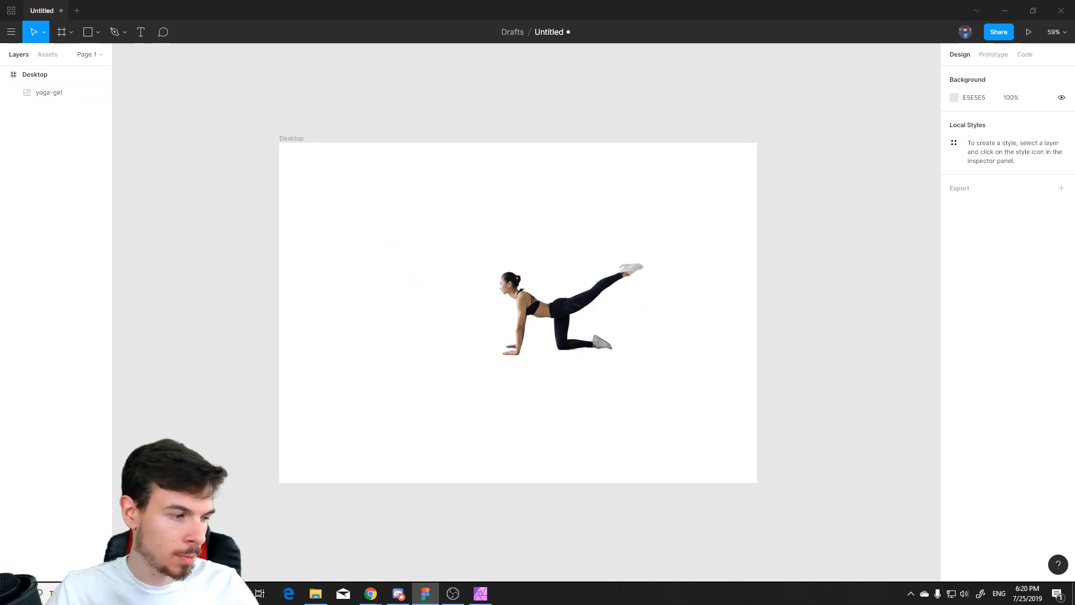
{"action": "key", "text": "alt+Tab"}
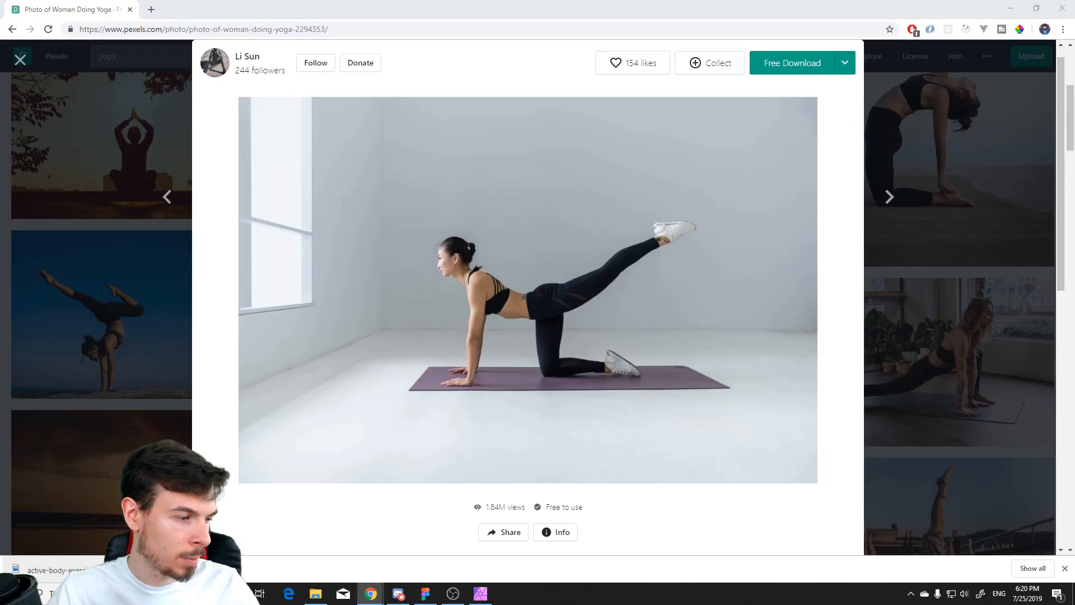
{"action": "left_click", "coordinate": [480, 594]}
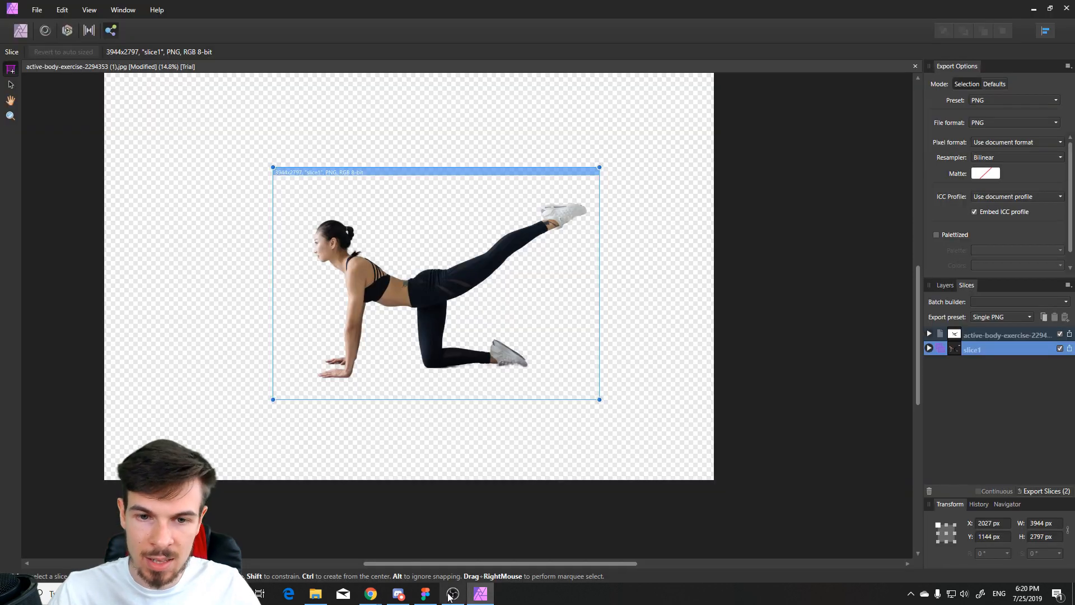
{"action": "left_click", "coordinate": [425, 594]}
Step: Draw a circle of about 507 × 507 around the woman and place its layer below the yoga-girl image
{"action": "scroll", "coordinate": [543, 392], "scroll_direction": "up", "scroll_amount": 1}
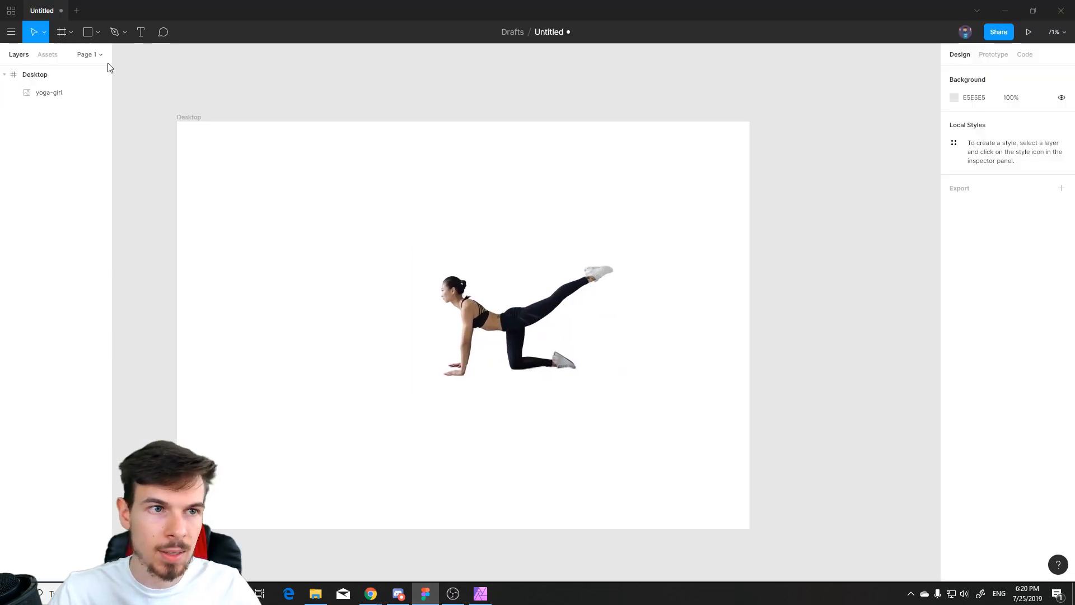
{"action": "left_click", "coordinate": [97, 32]}
{"action": "left_click", "coordinate": [75, 98]}
{"action": "left_click_drag", "start_coordinate": [415, 225], "coordinate": [616, 426]}
{"action": "left_click_drag", "start_coordinate": [31, 109], "coordinate": [35, 87]}
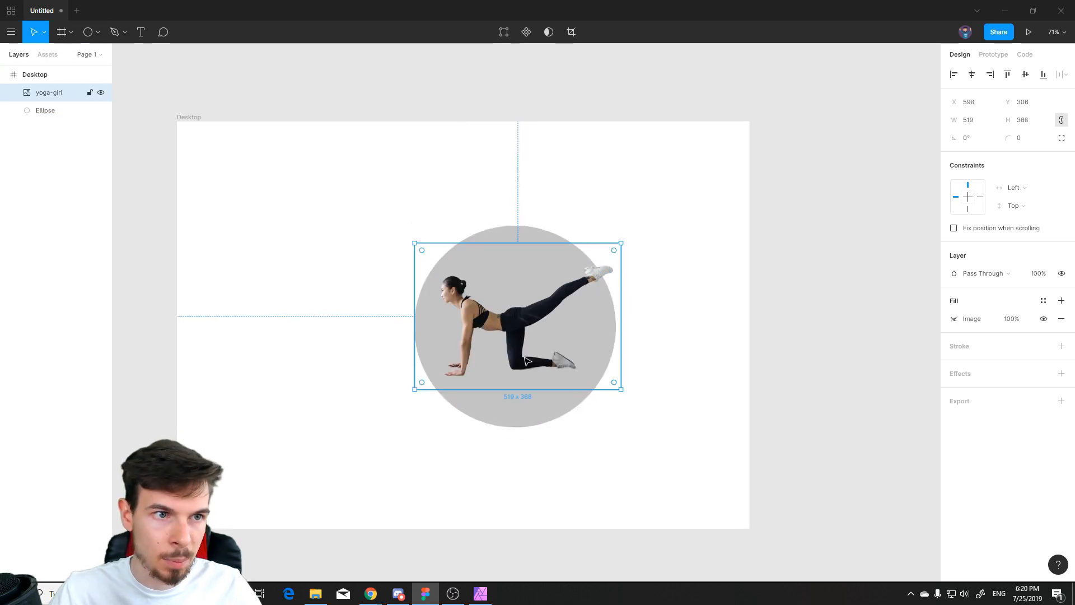
Step: Nudge the yoga-girl image to about X 608, Y 319 so the woman sits over the middle of the circle
{"action": "scroll", "coordinate": [601, 383], "scroll_direction": "up", "scroll_amount": 2}
{"action": "left_click", "coordinate": [544, 425]}
{"action": "mouse_move", "coordinate": [494, 379]}
{"action": "left_mouse_down"}
{"action": "mouse_move", "coordinate": [500, 398]}
{"action": "mouse_move", "coordinate": [495, 384]}
{"action": "mouse_move", "coordinate": [509, 384]}
{"action": "mouse_move", "coordinate": [498, 392]}
{"action": "left_mouse_up"}
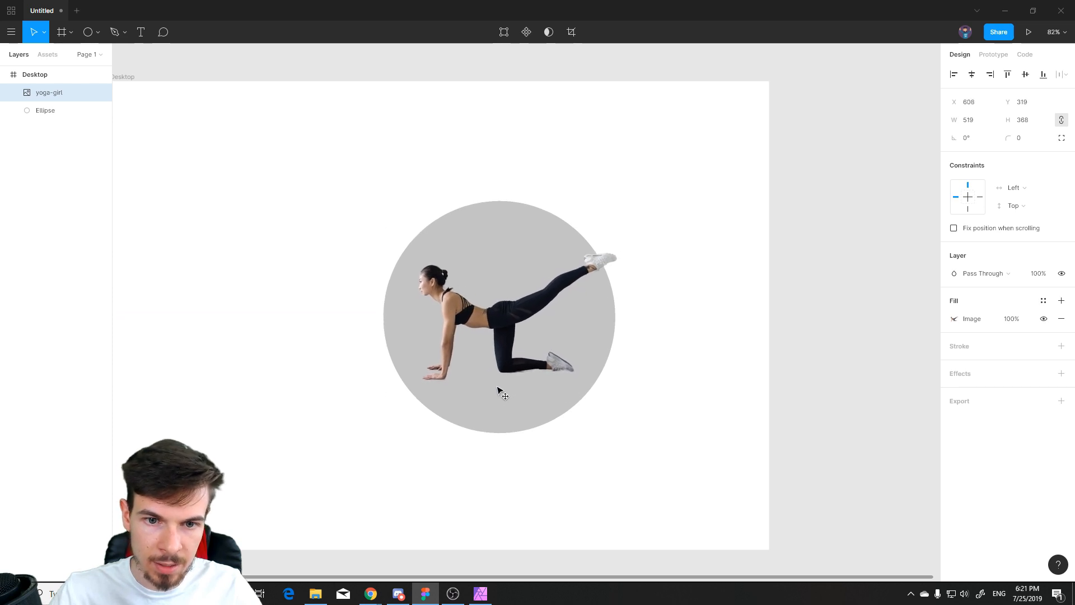
{"action": "key", "text": "Escape"}
Step: Change the circle's fill to a linear gradient and give its upper stop a light yellow colour
{"action": "left_click", "coordinate": [525, 426]}
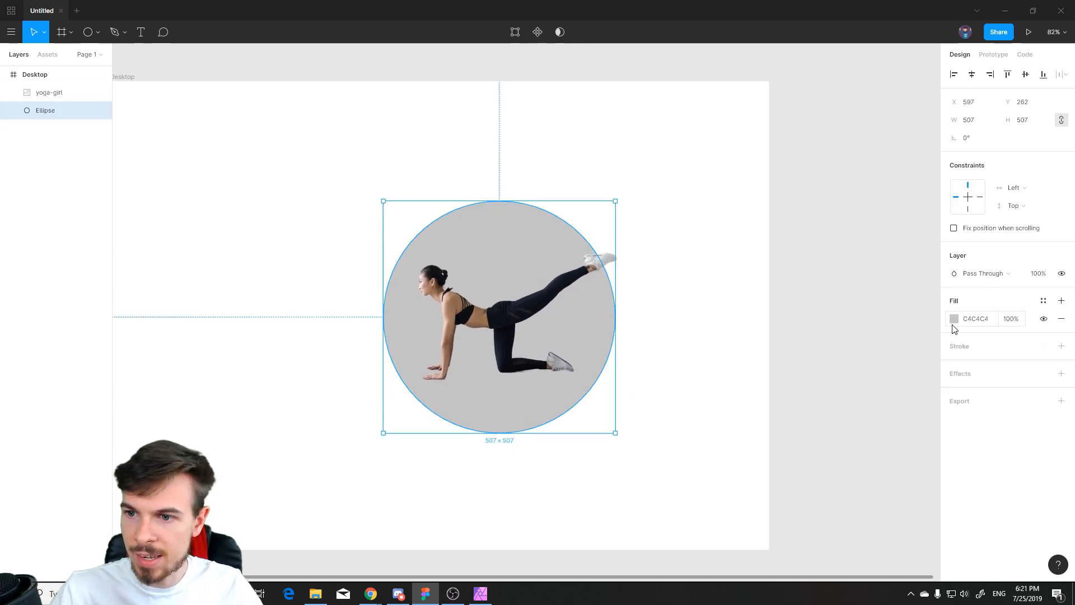
{"action": "left_click", "coordinate": [954, 318]}
{"action": "left_click", "coordinate": [837, 286]}
{"action": "left_click", "coordinate": [837, 303]}
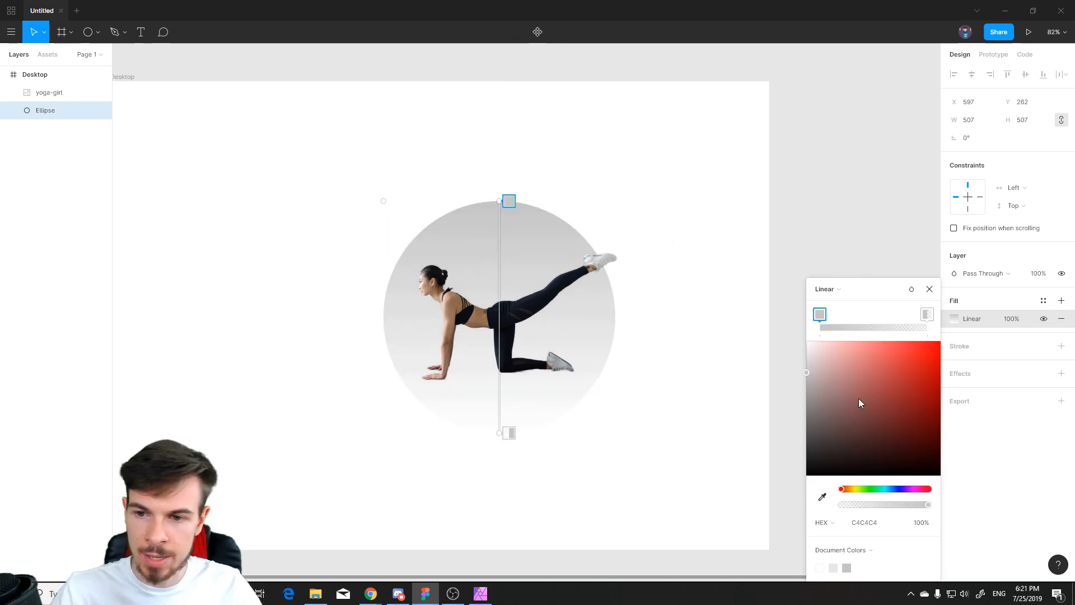
{"action": "left_click_drag", "start_coordinate": [841, 484], "coordinate": [851, 488]}
{"action": "left_click_drag", "start_coordinate": [901, 340], "coordinate": [868, 333]}
Step: Set the gradient's lower stop to opaque red D45858 and refine the upper stop to yellow FFE484
{"action": "left_click", "coordinate": [928, 314]}
{"action": "left_click_drag", "start_coordinate": [851, 489], "coordinate": [987, 486]}
{"action": "left_click_drag", "start_coordinate": [857, 380], "coordinate": [874, 378]}
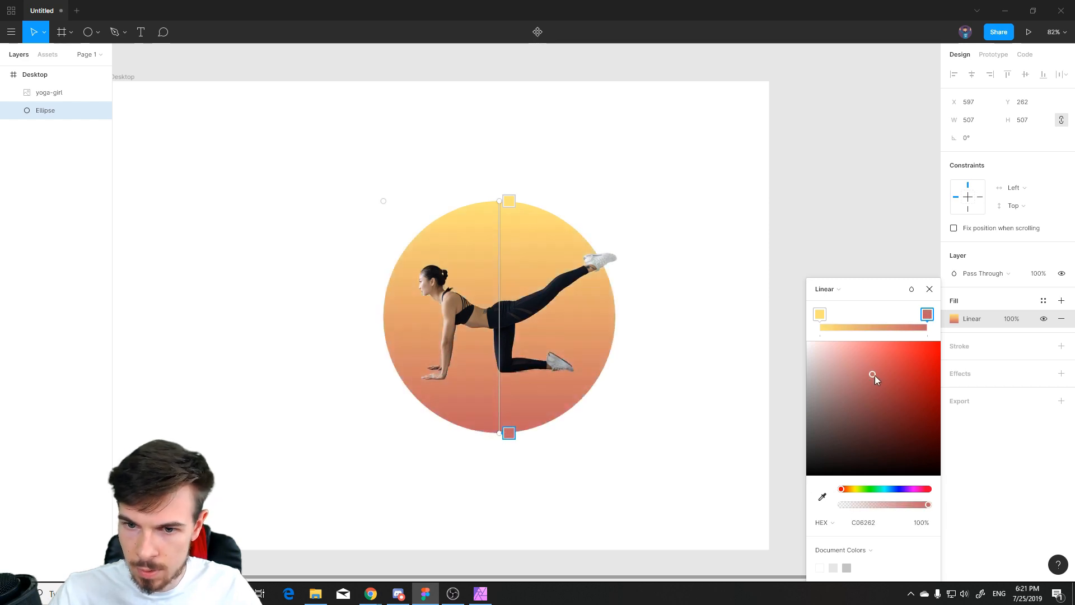
{"action": "left_click", "coordinate": [820, 314]}
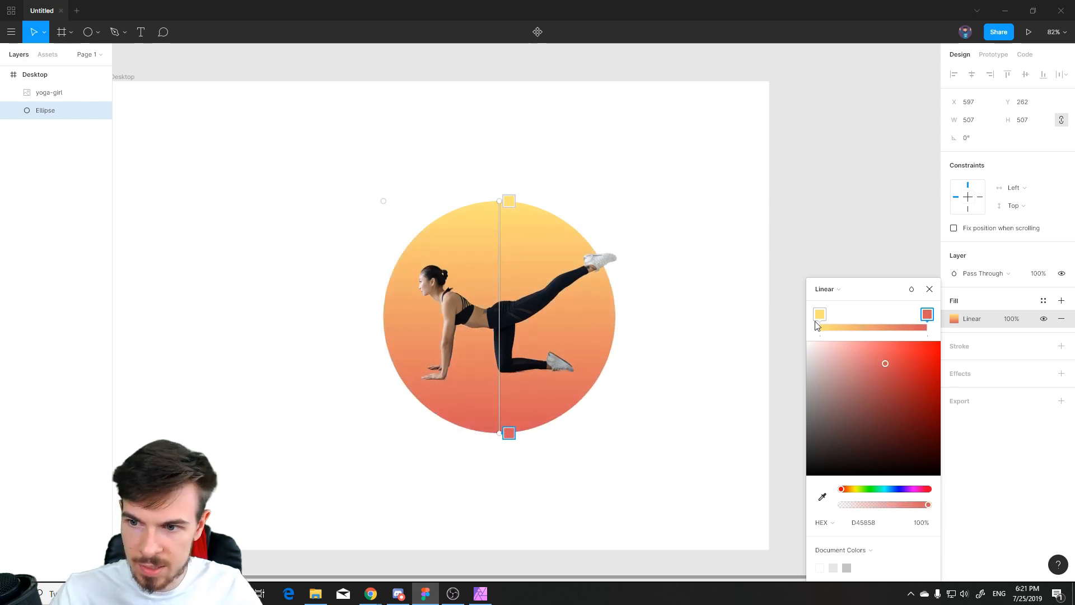
{"action": "mouse_move", "coordinate": [874, 359]}
{"action": "left_mouse_down"}
{"action": "mouse_move", "coordinate": [889, 339]}
{"action": "mouse_move", "coordinate": [1023, 330]}
{"action": "mouse_move", "coordinate": [850, 342]}
{"action": "mouse_move", "coordinate": [871, 340]}
{"action": "left_mouse_up"}
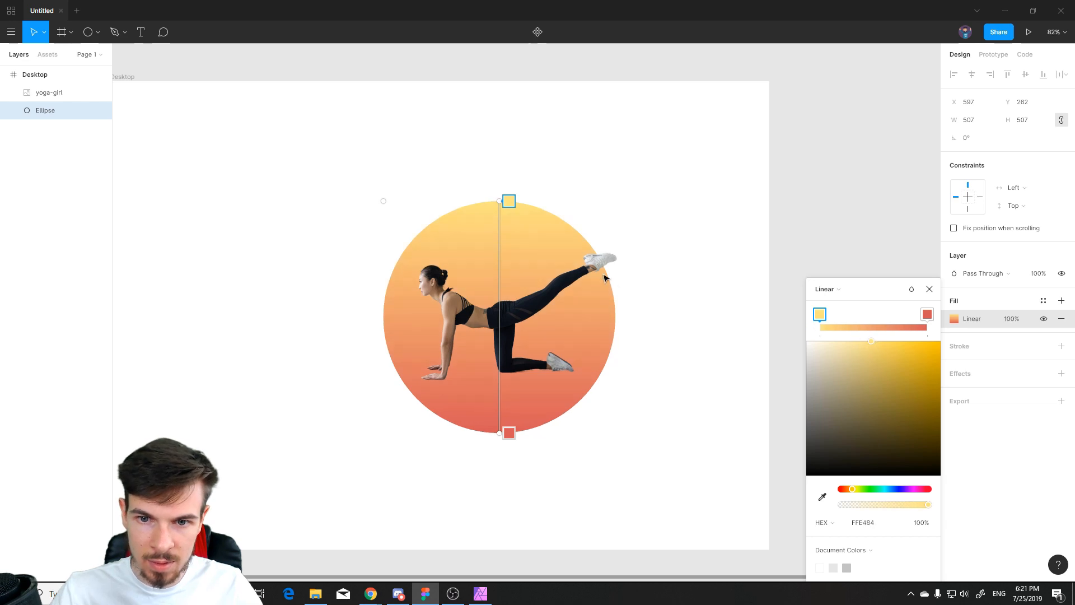
{"action": "scroll", "coordinate": [622, 275], "scroll_direction": "up", "scroll_amount": 5}
{"action": "scroll", "coordinate": [613, 275], "scroll_direction": "up", "scroll_amount": 2}
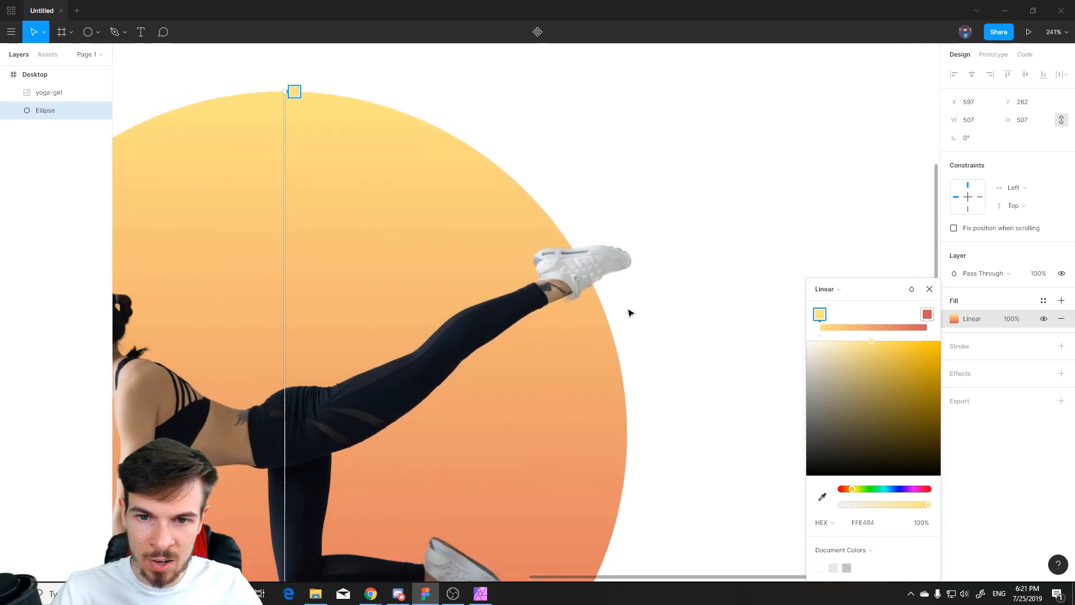
{"action": "scroll", "coordinate": [593, 224], "scroll_direction": "down", "scroll_amount": 6}
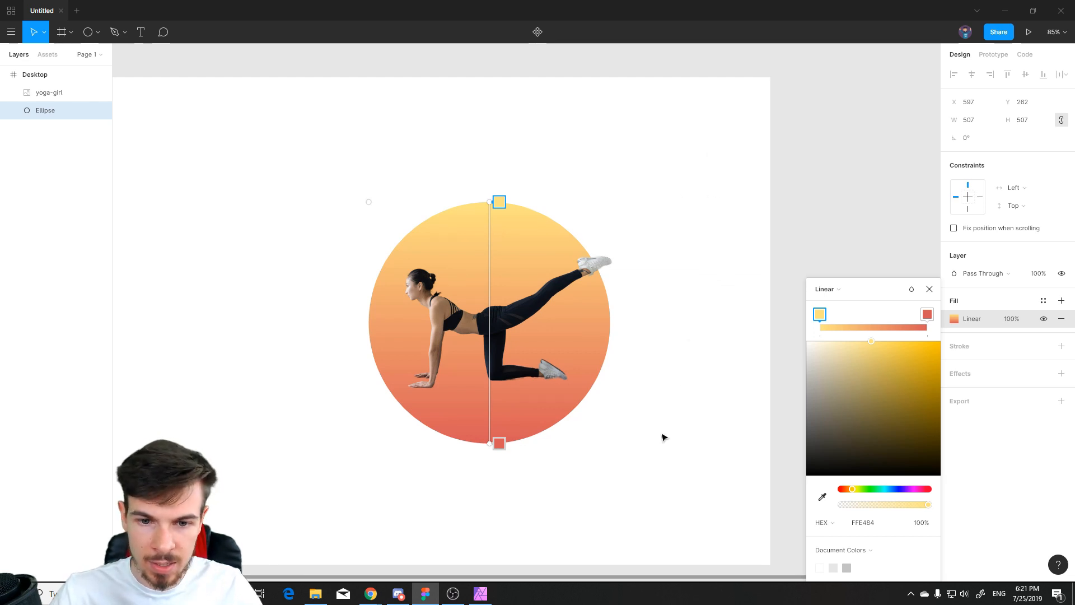
{"action": "left_click", "coordinate": [938, 296]}
Step: Select the woman and the circle together and scale them proportionally to about 432 × 413
{"action": "scroll", "coordinate": [710, 394], "scroll_direction": "down", "scroll_amount": 5}
{"action": "scroll", "coordinate": [684, 386], "scroll_direction": "up", "scroll_amount": 1}
{"action": "left_click_drag", "start_coordinate": [713, 234], "coordinate": [535, 476]}
{"action": "left_click_drag", "start_coordinate": [651, 271], "coordinate": [636, 282]}
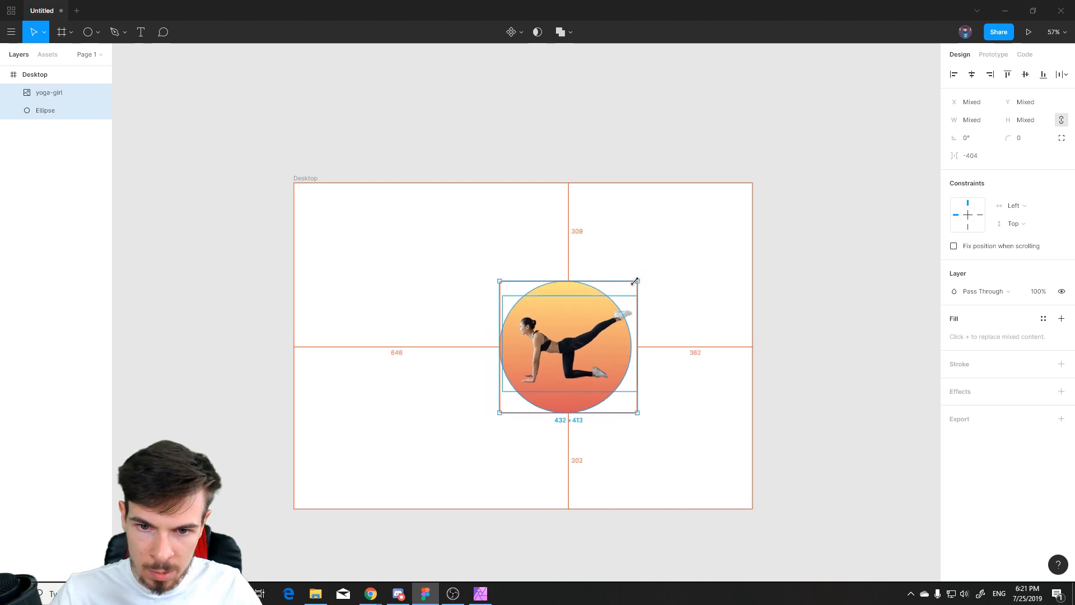
{"action": "left_click", "coordinate": [699, 471]}
Step: Move the woman and the circle together slightly further toward the right side of the Desktop frame
{"action": "scroll", "coordinate": [664, 452], "scroll_direction": "up", "scroll_amount": 1}
{"action": "left_click_drag", "start_coordinate": [636, 450], "coordinate": [539, 263]}
{"action": "left_click_drag", "start_coordinate": [570, 328], "coordinate": [602, 324]}
{"action": "left_click", "coordinate": [664, 472]}
{"action": "scroll", "coordinate": [412, 407], "scroll_direction": "up", "scroll_amount": 1}
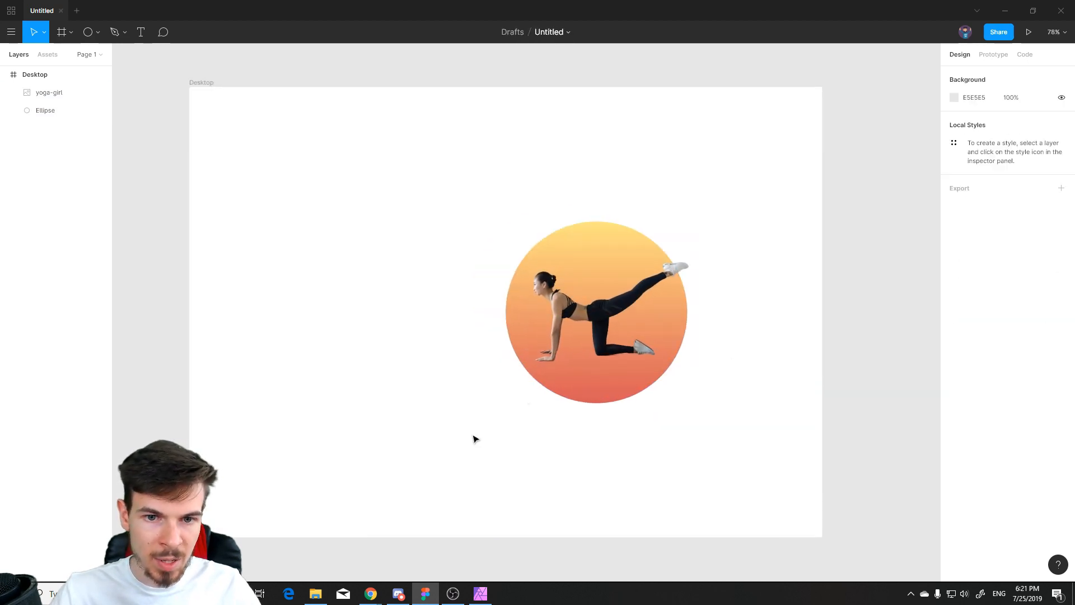
Step: Examine the woman-and-circle composition both up close and within the whole Desktop frame
{"action": "scroll", "coordinate": [555, 392], "scroll_direction": "down", "scroll_amount": 1}
{"action": "scroll", "coordinate": [699, 383], "scroll_direction": "up", "scroll_amount": 5}
{"action": "scroll", "coordinate": [588, 297], "scroll_direction": "down", "scroll_amount": 2}
{"action": "scroll", "coordinate": [347, 213], "scroll_direction": "down", "scroll_amount": 1}
{"action": "scroll", "coordinate": [350, 232], "scroll_direction": "down", "scroll_amount": 3}
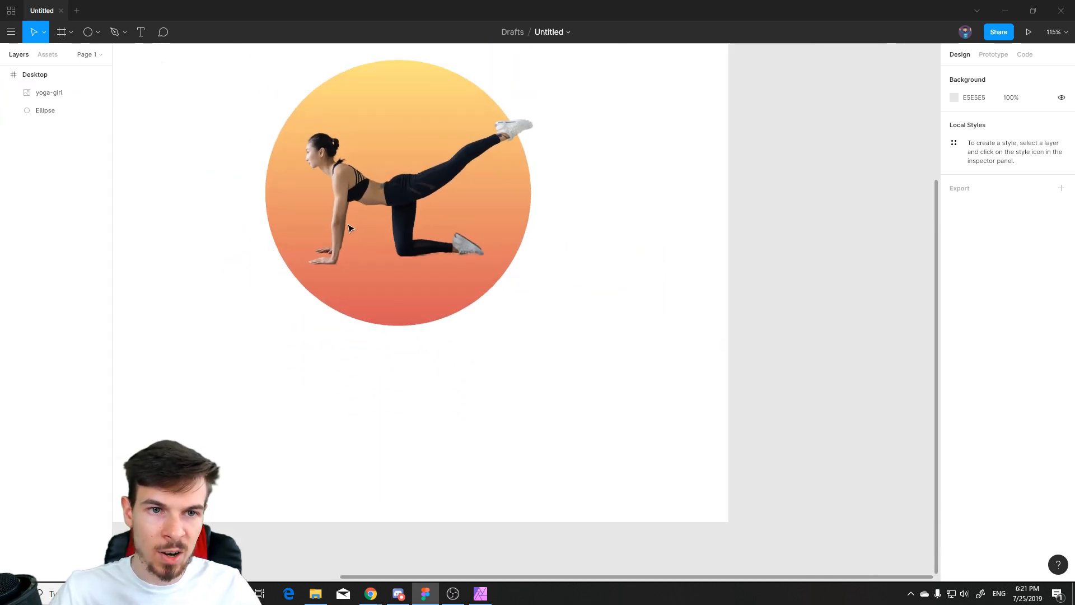
{"action": "left_click_drag", "start_coordinate": [317, 361], "coordinate": [413, 429]}
{"action": "scroll", "coordinate": [630, 251], "scroll_direction": "down", "scroll_amount": 5}
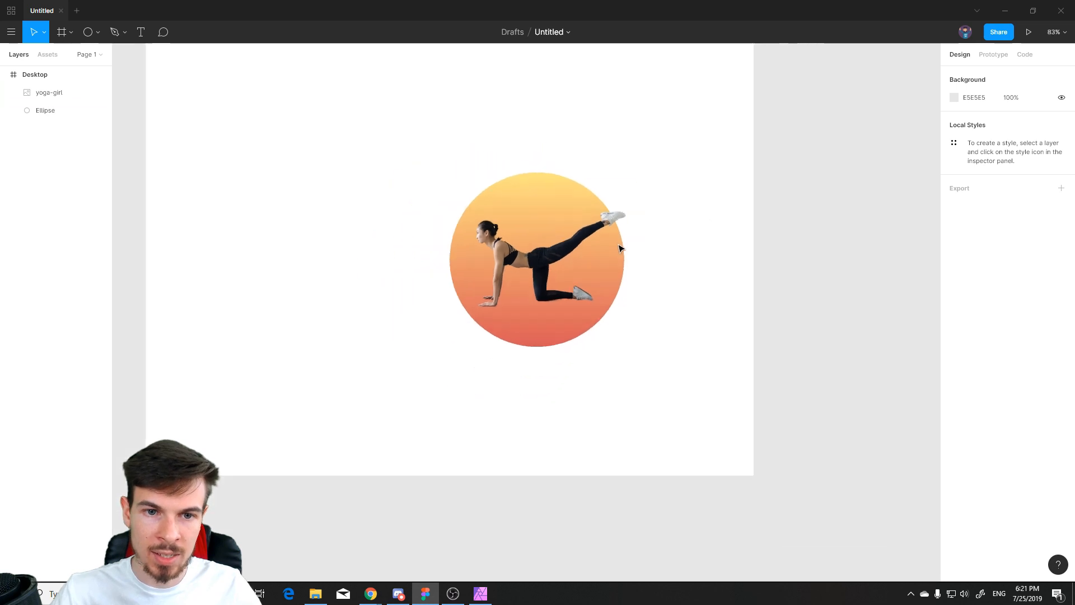
{"action": "left_click_drag", "start_coordinate": [610, 415], "coordinate": [618, 428]}
{"action": "scroll", "coordinate": [672, 312], "scroll_direction": "up", "scroll_amount": 4}
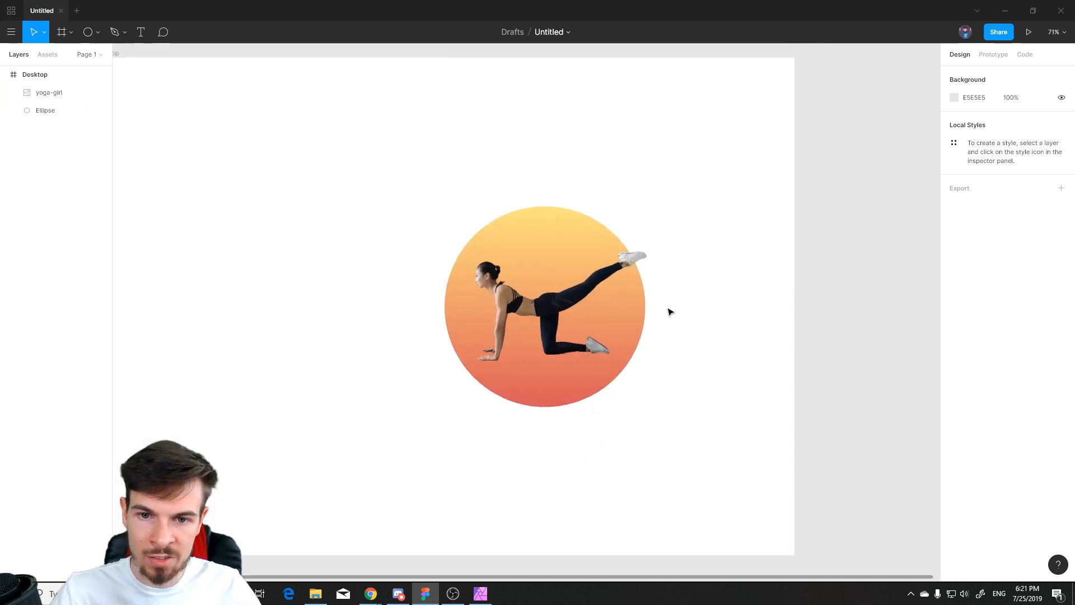
{"action": "scroll", "coordinate": [407, 299], "scroll_direction": "down", "scroll_amount": 1}
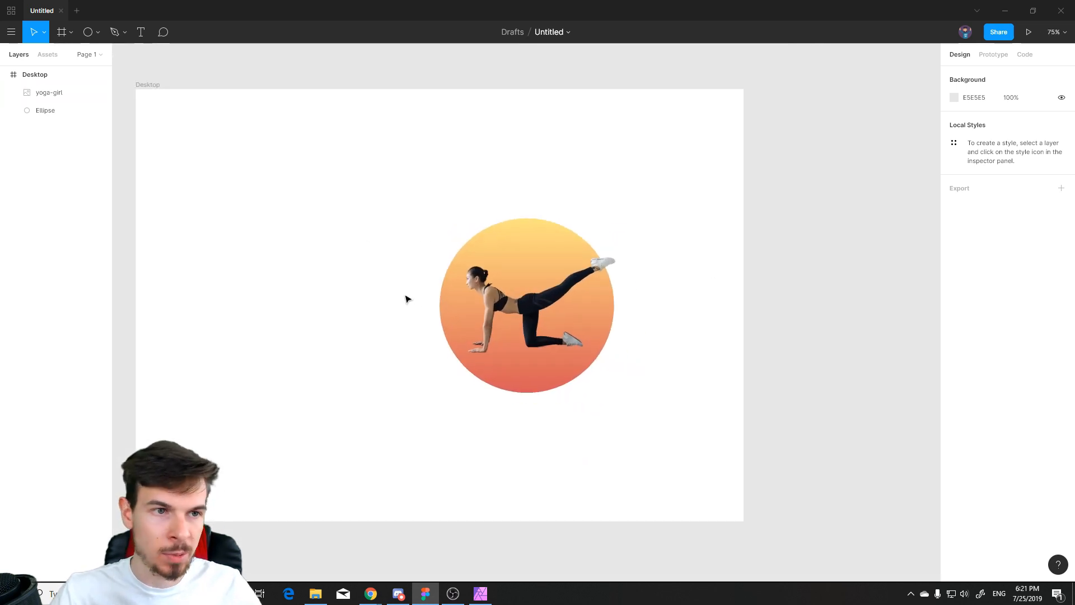
{"action": "key", "text": "alt+Tab"}
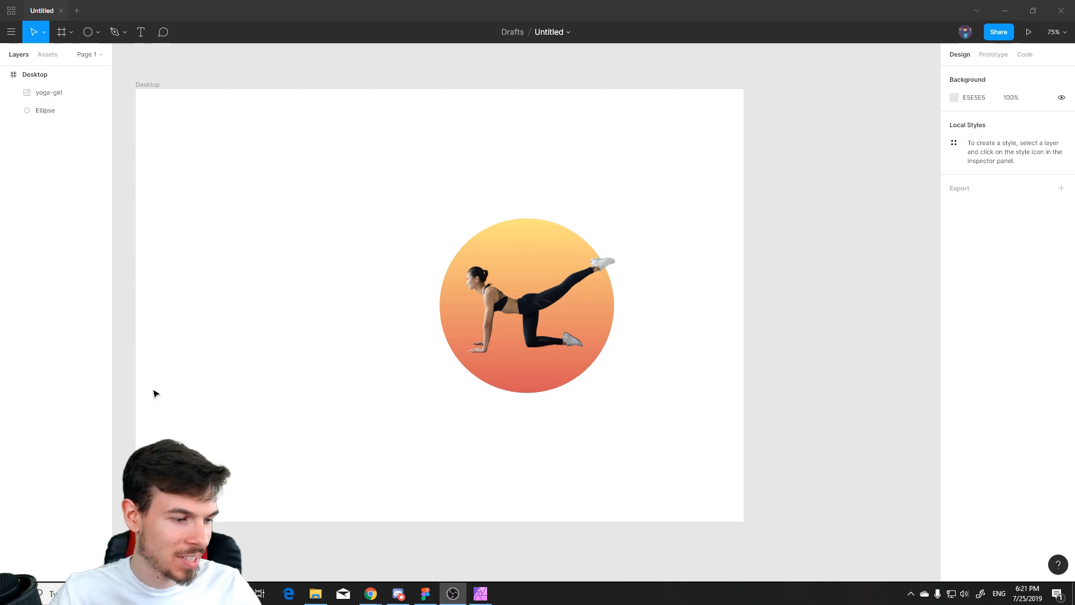
{"action": "left_click", "coordinate": [370, 415]}
Step: Draw a closed Pen tool shape of about 1794 × 845 with a wavy upper edge crossing the circle, extending past the frame's sides and bottom
{"action": "scroll", "coordinate": [367, 414], "scroll_direction": "up", "scroll_amount": 1}
{"action": "left_click_drag", "start_coordinate": [337, 345], "coordinate": [414, 356]}
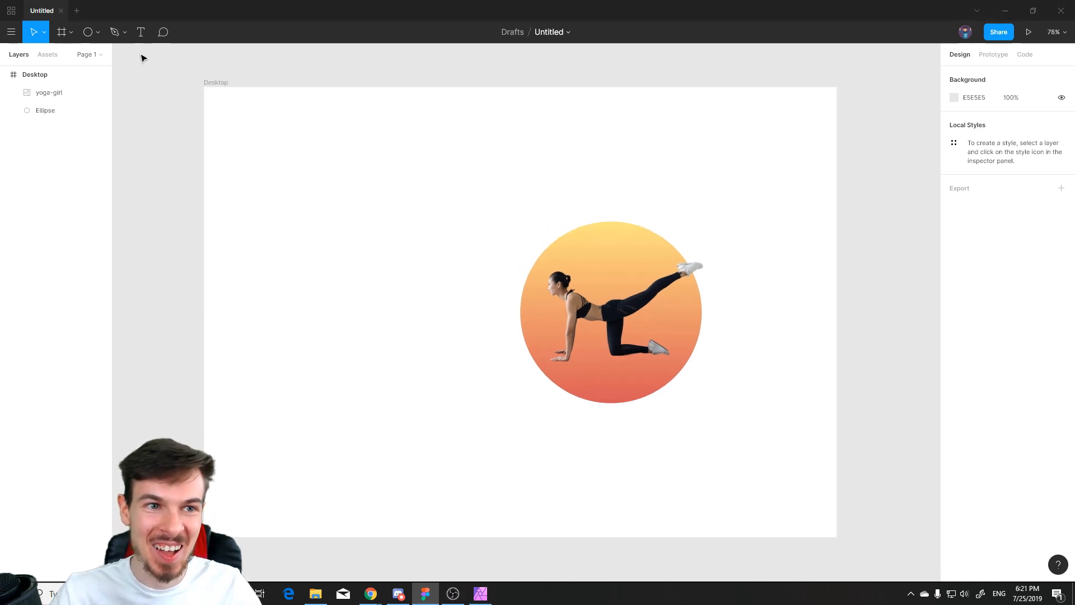
{"action": "left_click", "coordinate": [124, 32]}
{"action": "left_click", "coordinate": [109, 53]}
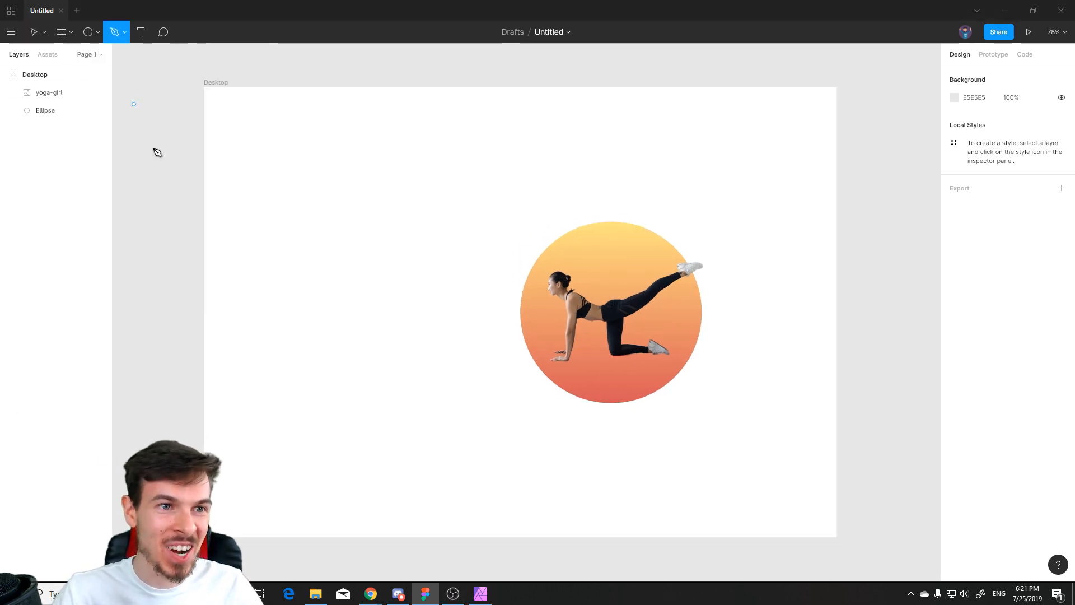
{"action": "left_click", "coordinate": [174, 229]}
{"action": "left_click_drag", "start_coordinate": [554, 283], "coordinate": [634, 331]}
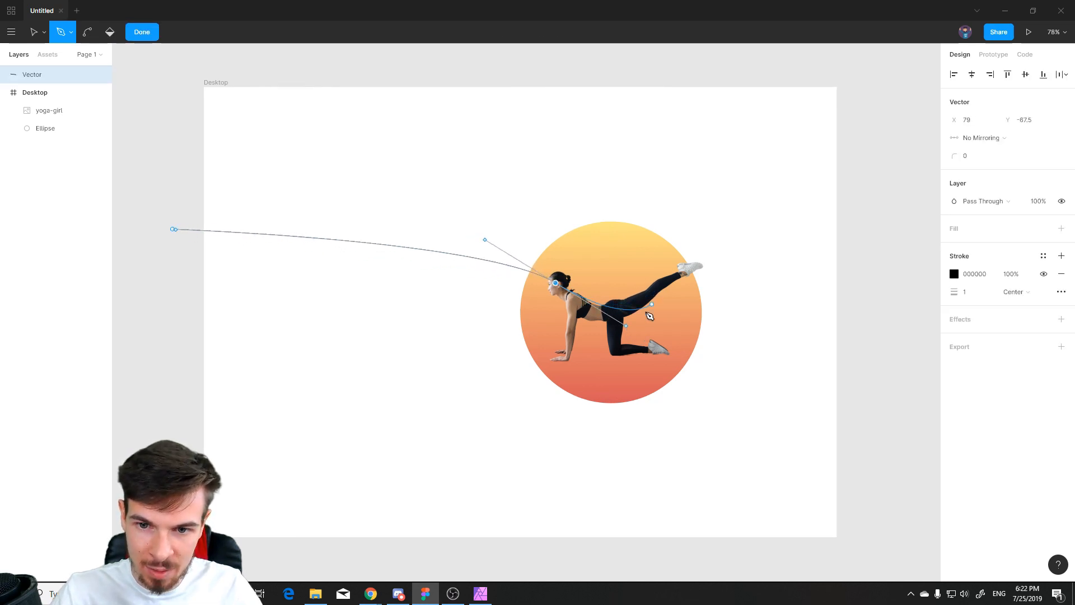
{"action": "left_click_drag", "start_coordinate": [664, 287], "coordinate": [728, 250]}
{"action": "left_click_drag", "start_coordinate": [847, 200], "coordinate": [928, 198]}
{"action": "left_click_drag", "start_coordinate": [921, 427], "coordinate": [920, 436]}
{"action": "left_click", "coordinate": [877, 571]}
{"action": "left_click", "coordinate": [249, 571]}
{"action": "left_click_drag", "start_coordinate": [145, 293], "coordinate": [142, 283]}
{"action": "left_click", "coordinate": [173, 230]}
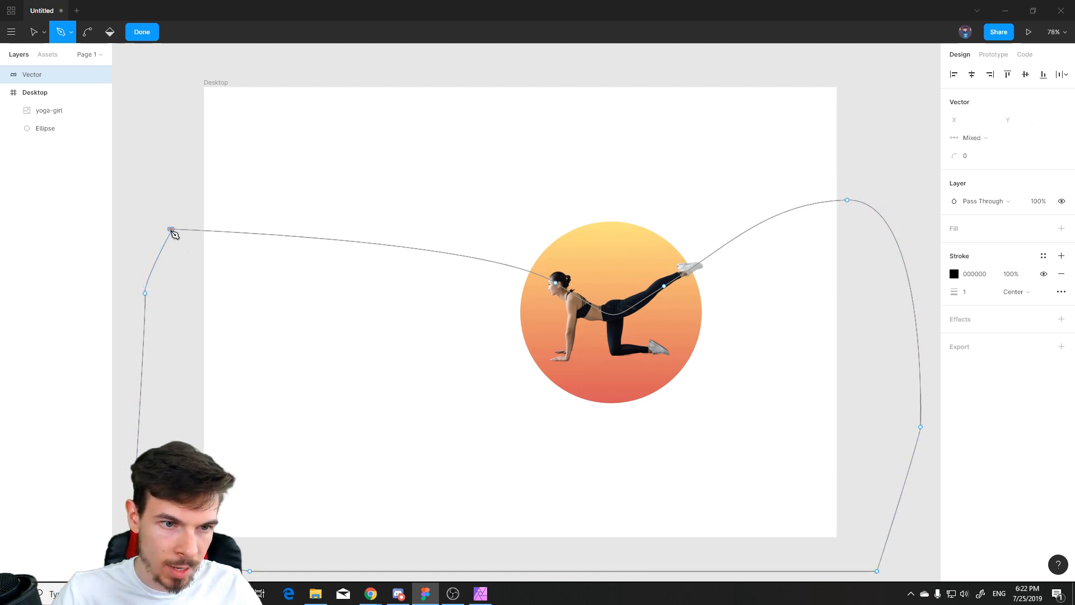
{"action": "left_click", "coordinate": [143, 31]}
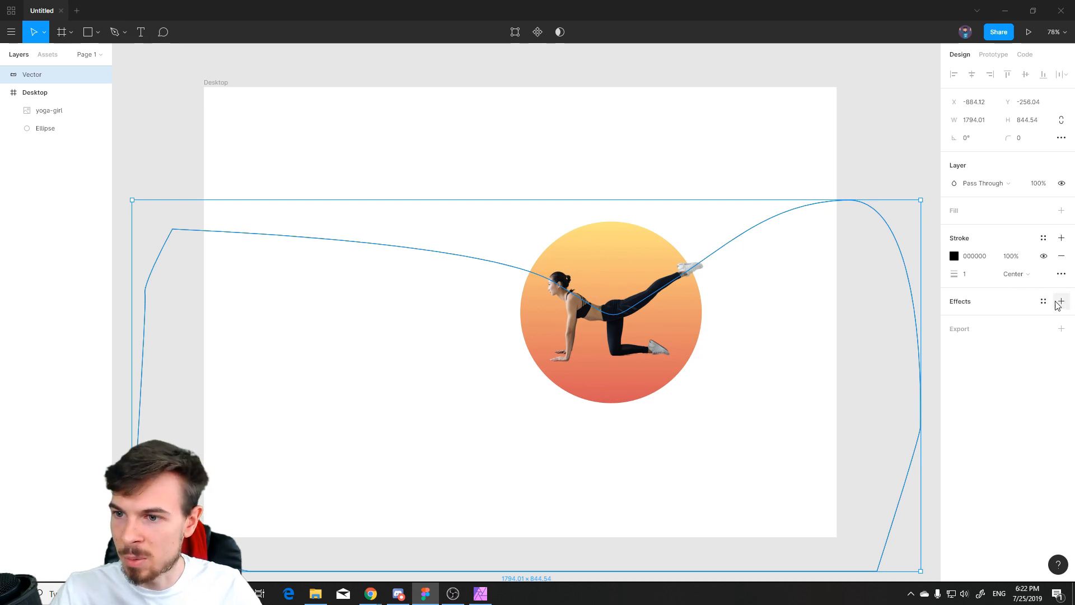
Step: Add a solid fill to the wavy shape and remove its black stroke
{"action": "left_click", "coordinate": [1061, 210]}
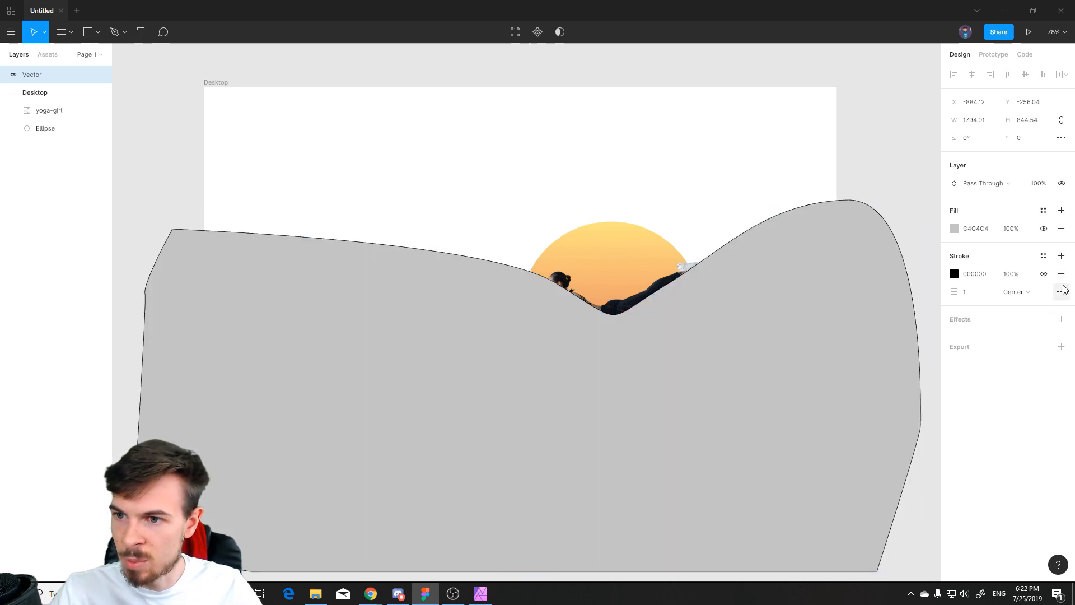
{"action": "left_click", "coordinate": [1061, 273]}
Step: Place the wavy shape's layer beneath the ellipse inside the Desktop frame and set its layer opacity to 10%
{"action": "left_click_drag", "start_coordinate": [45, 79], "coordinate": [55, 145]}
{"action": "left_click", "coordinate": [952, 321]}
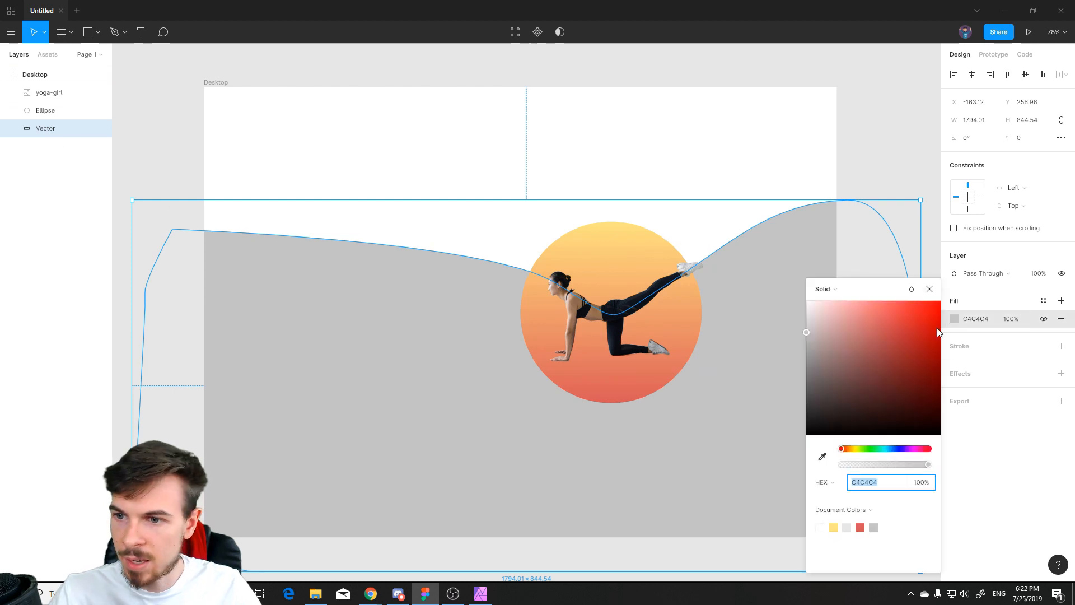
{"action": "left_click", "coordinate": [985, 401]}
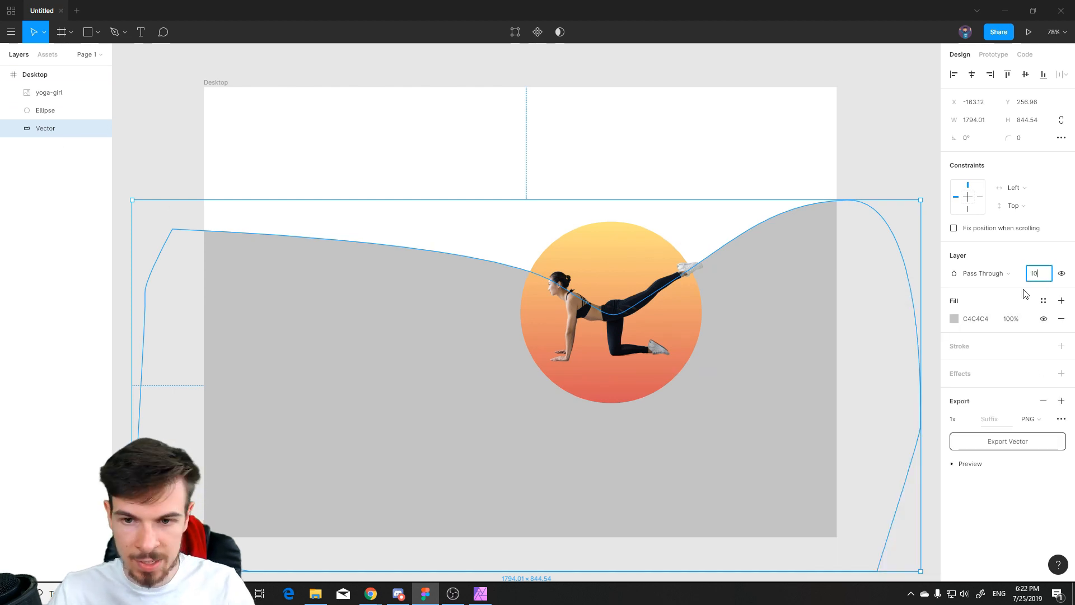
{"action": "type", "text": "10"}
{"action": "key", "text": "Return"}
{"action": "left_click", "coordinate": [892, 227]}
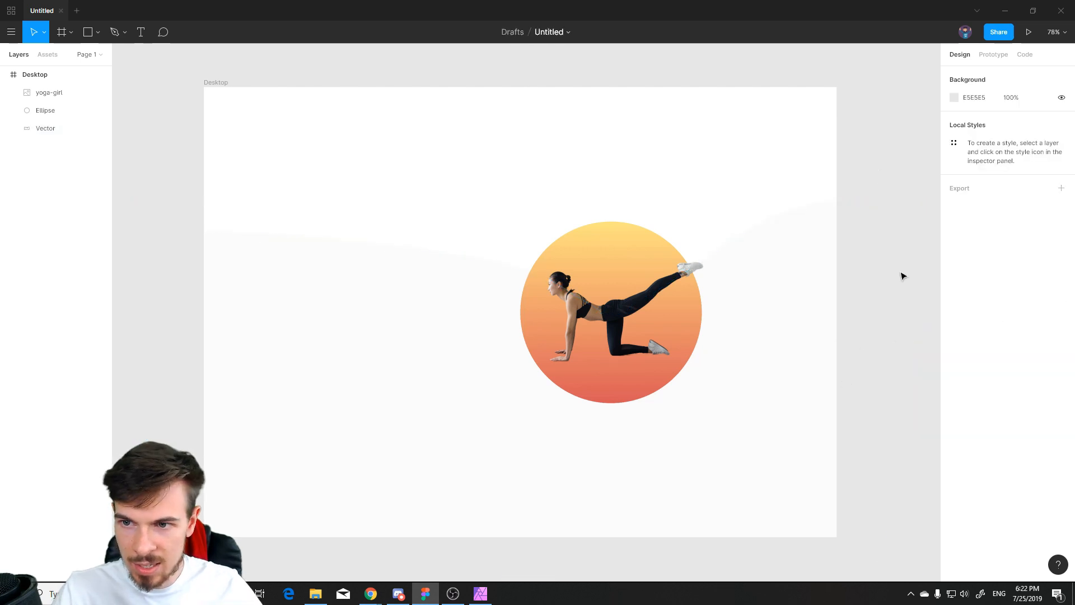
Step: Set the wavy shape's layer opacity to 20%
{"action": "scroll", "coordinate": [870, 327], "scroll_direction": "up", "scroll_amount": 4}
{"action": "scroll", "coordinate": [868, 327], "scroll_direction": "down", "scroll_amount": 5}
{"action": "left_click", "coordinate": [805, 301]}
{"action": "left_click", "coordinate": [1043, 273]}
{"action": "key", "text": "Return"}
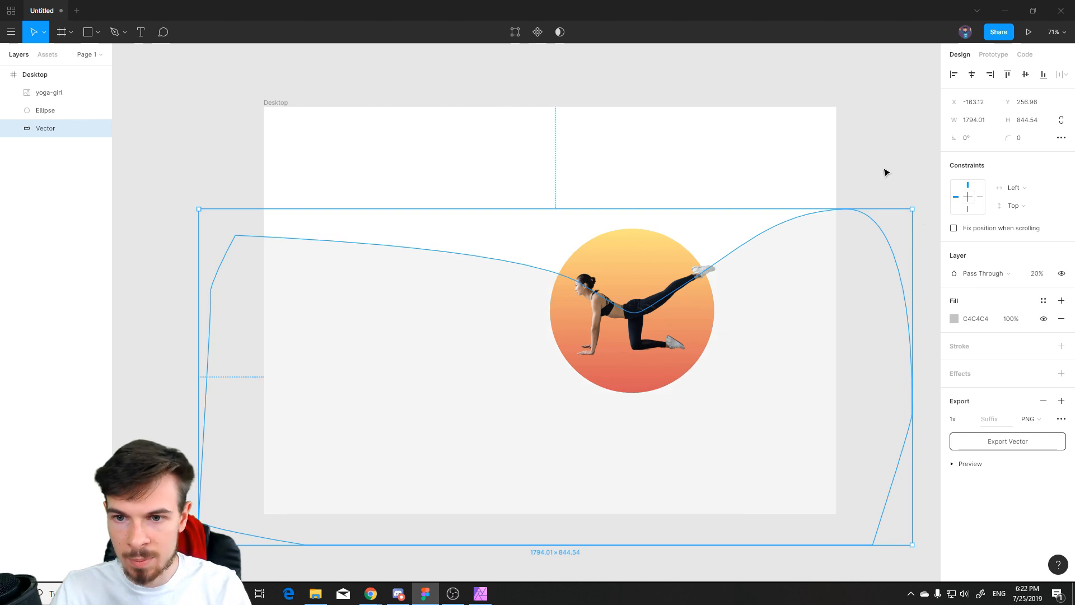
{"action": "left_click", "coordinate": [895, 183]}
{"action": "scroll", "coordinate": [728, 380], "scroll_direction": "up", "scroll_amount": 5}
{"action": "scroll", "coordinate": [809, 398], "scroll_direction": "down", "scroll_amount": 5}
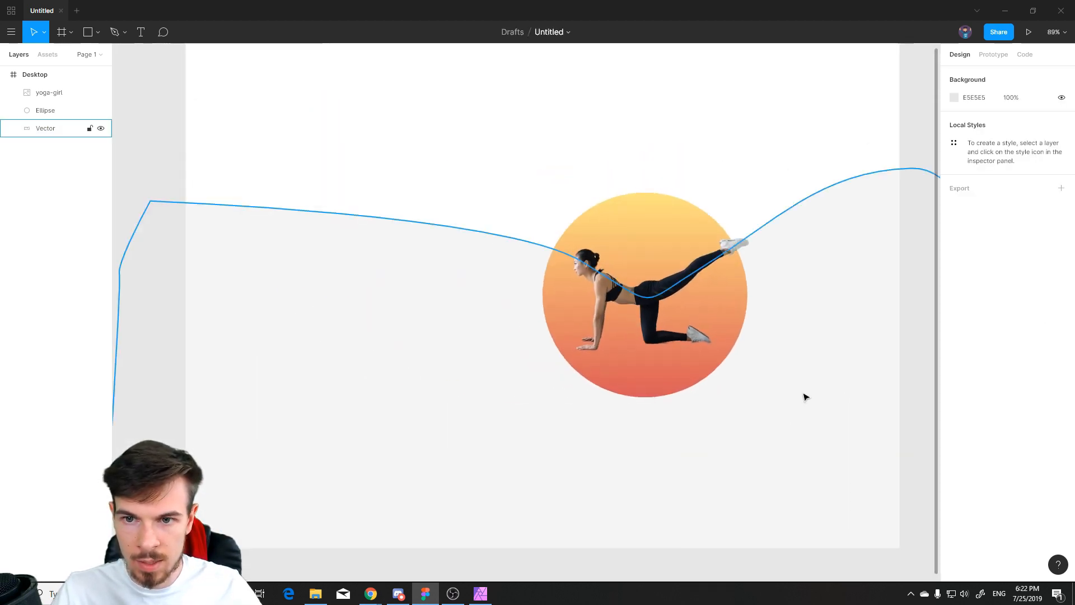
Step: Duplicate the wavy shape twice, placing each copy lower than the previous one to form three overlapping bands
{"action": "left_click_drag", "start_coordinate": [527, 458], "coordinate": [431, 363]}
{"action": "left_click", "coordinate": [453, 303]}
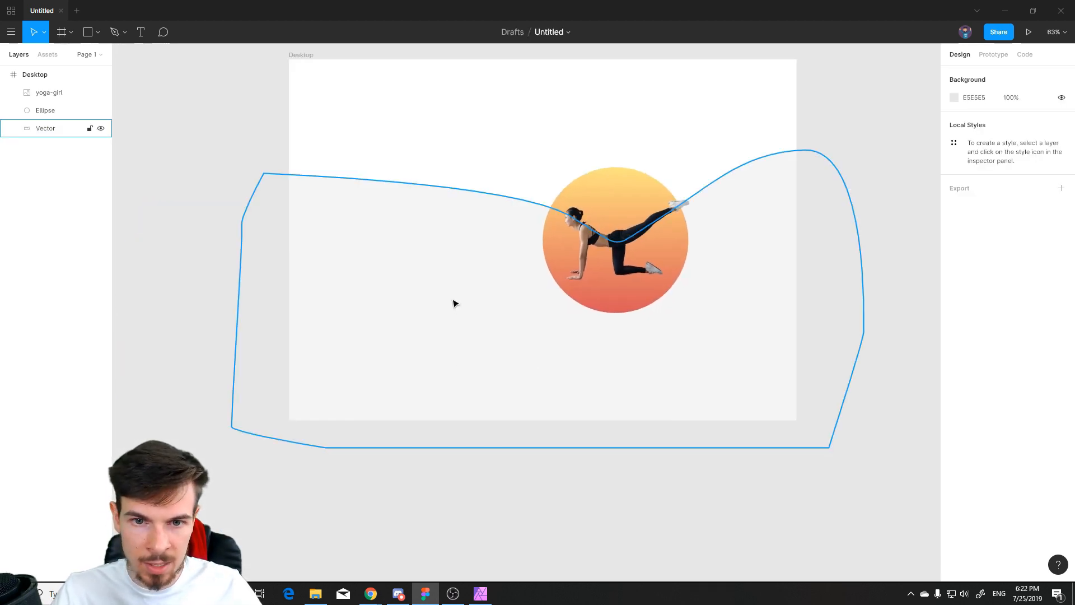
{"action": "left_click_drag", "start_coordinate": [454, 265], "coordinate": [453, 347]}
{"action": "left_click", "coordinate": [900, 391]}
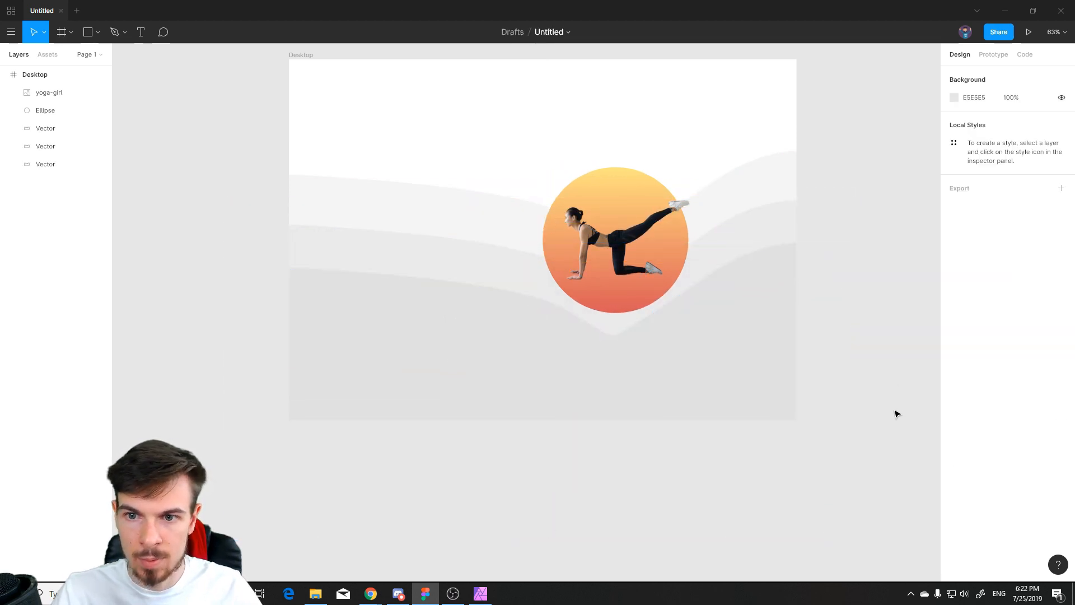
Step: Move the two lower wave copies slightly upward to tighten the spacing between the bands
{"action": "scroll", "coordinate": [897, 413], "scroll_direction": "down", "scroll_amount": 4}
{"action": "left_click_drag", "start_coordinate": [846, 397], "coordinate": [744, 417]}
{"action": "scroll", "coordinate": [742, 415], "scroll_direction": "up", "scroll_amount": 3}
{"action": "left_click_drag", "start_coordinate": [449, 372], "coordinate": [427, 378]}
{"action": "left_click_drag", "start_coordinate": [425, 292], "coordinate": [432, 281]}
{"action": "left_click", "coordinate": [870, 291]}
{"action": "scroll", "coordinate": [453, 390], "scroll_direction": "up", "scroll_amount": 3}
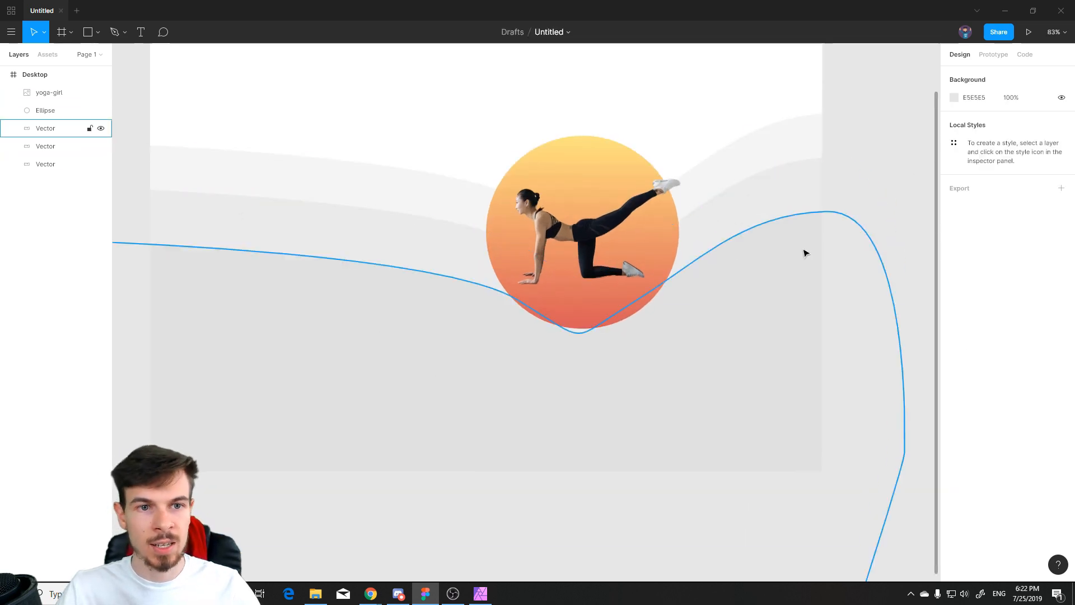
Step: Examine the layered waves around the circle up close and in the whole frame, briefly checking the Pexels yoga photo in the browser
{"action": "scroll", "coordinate": [816, 283], "scroll_direction": "down", "scroll_amount": 4}
{"action": "left_click_drag", "start_coordinate": [782, 413], "coordinate": [666, 428]}
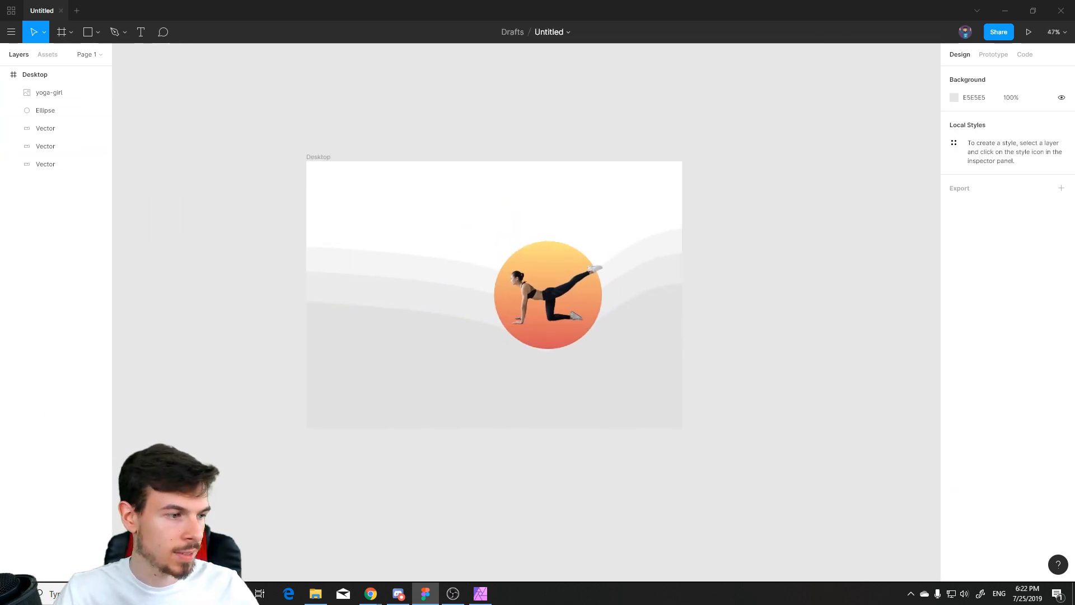
{"action": "key", "text": "alt+Tab"}
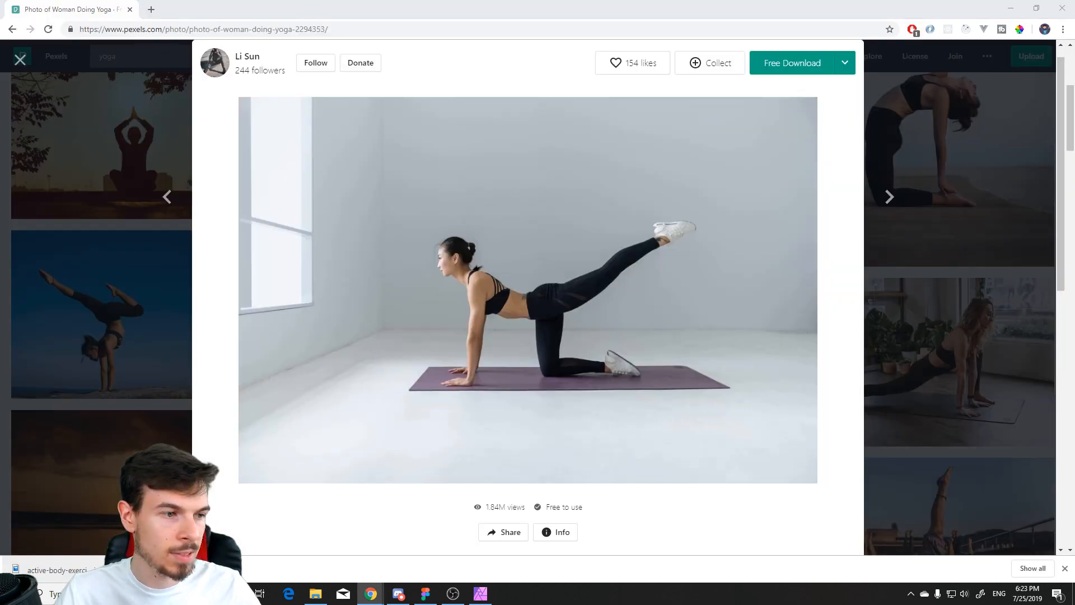
{"action": "left_click", "coordinate": [426, 594]}
{"action": "scroll", "coordinate": [547, 355], "scroll_direction": "up", "scroll_amount": 3}
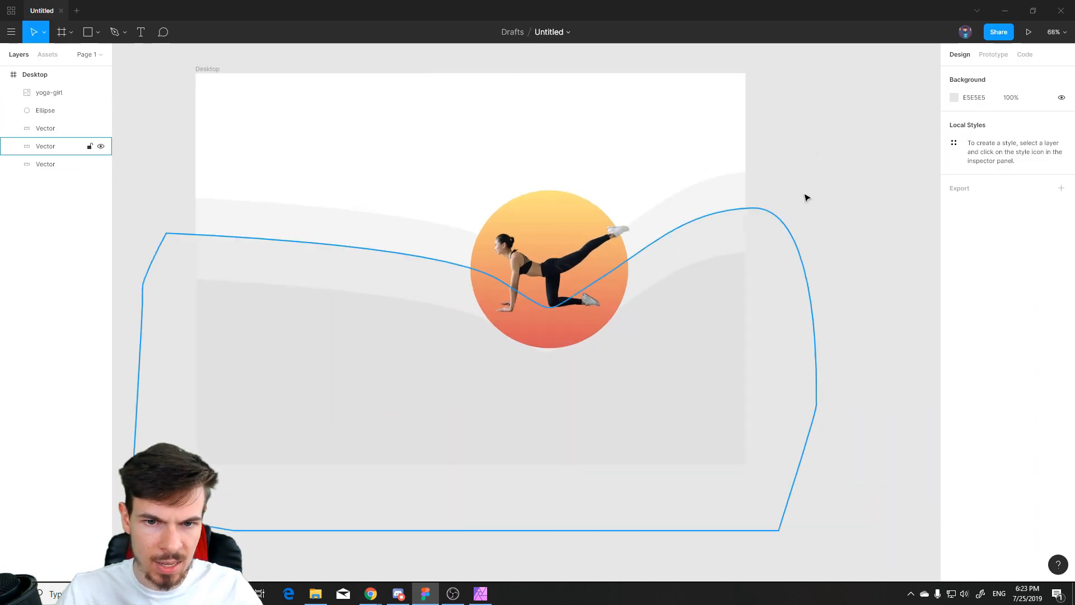
{"action": "left_click_drag", "start_coordinate": [597, 118], "coordinate": [643, 177]}
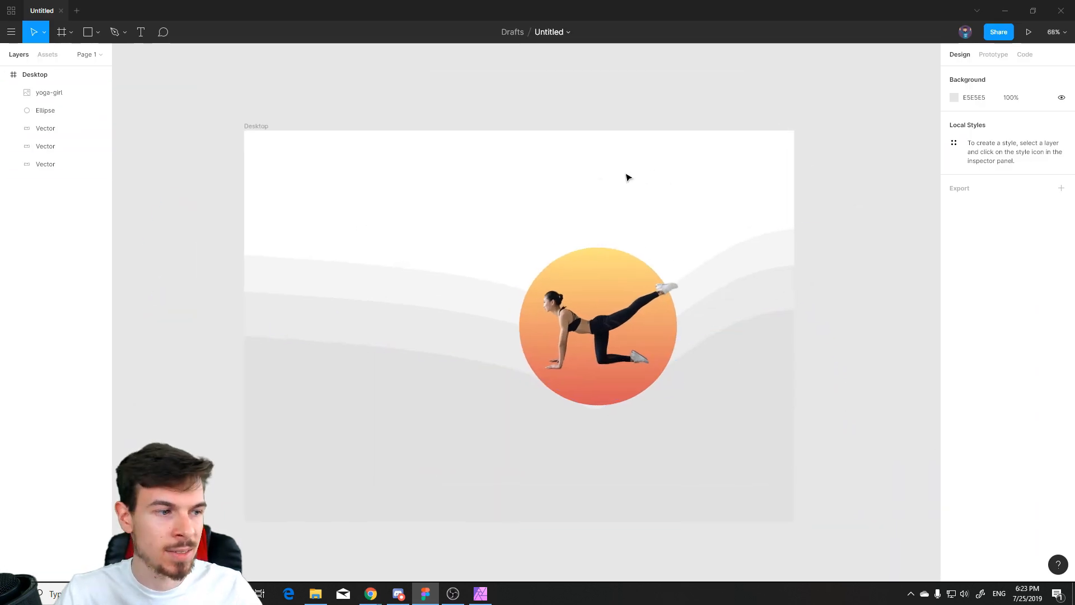
{"action": "left_click_drag", "start_coordinate": [416, 165], "coordinate": [481, 191]}
{"action": "left_click_drag", "start_coordinate": [435, 349], "coordinate": [374, 272]}
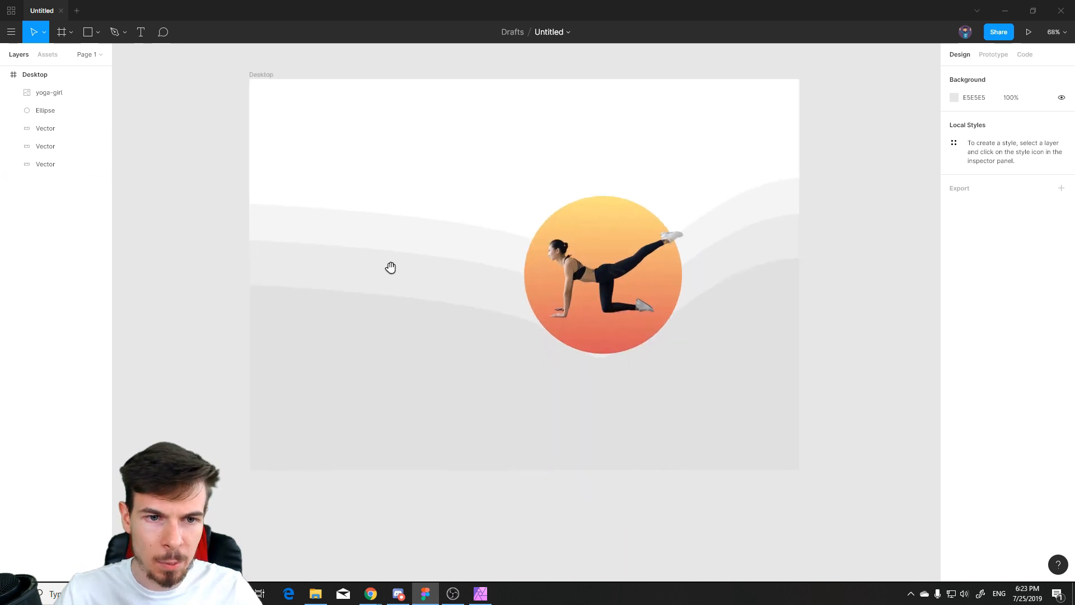
{"action": "scroll", "coordinate": [428, 339], "scroll_direction": "up", "scroll_amount": 2}
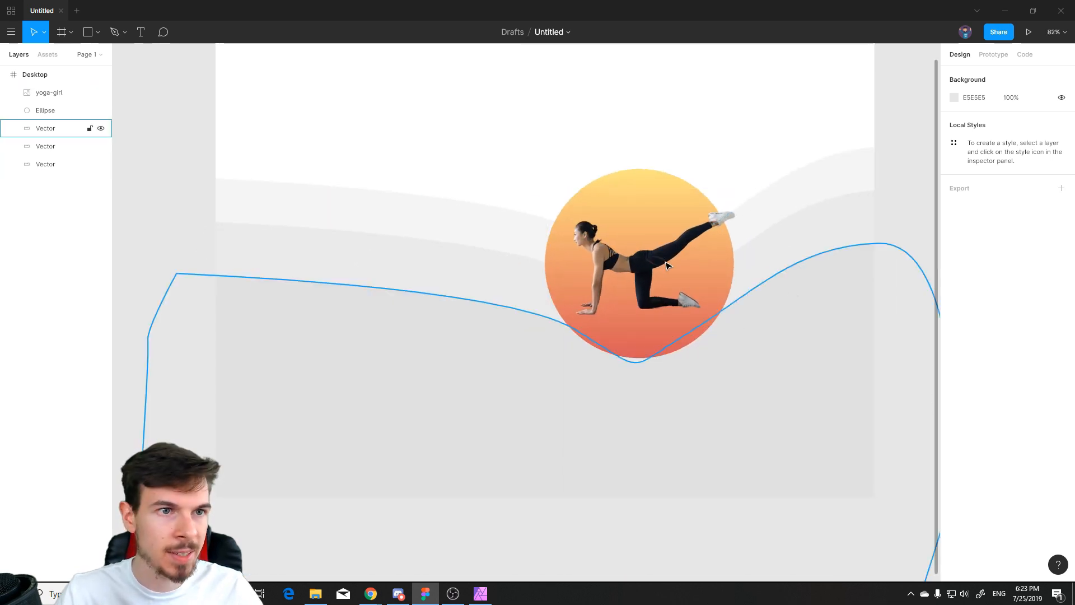
{"action": "scroll", "coordinate": [767, 229], "scroll_direction": "down", "scroll_amount": 3}
Step: Add a text box of about 621 × 244 beside the circle reading "FOCUSED" and set its font size to 96
{"action": "left_click_drag", "start_coordinate": [461, 145], "coordinate": [375, 144]}
{"action": "left_click", "coordinate": [138, 32]}
{"action": "left_click_drag", "start_coordinate": [297, 169], "coordinate": [498, 248]}
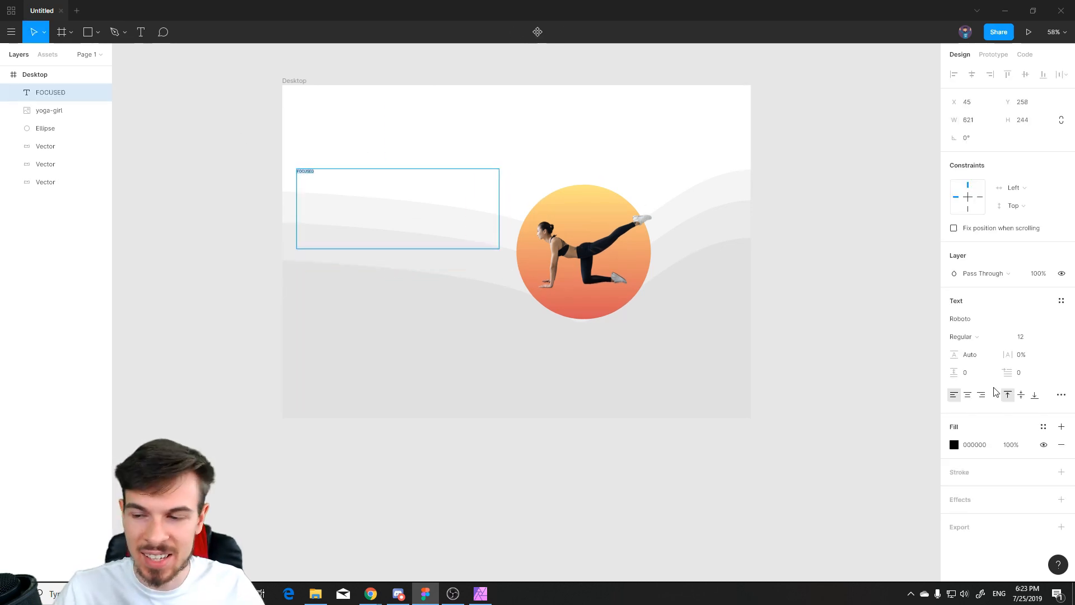
{"action": "left_click", "coordinate": [1049, 337]}
{"action": "left_click", "coordinate": [1041, 458]}
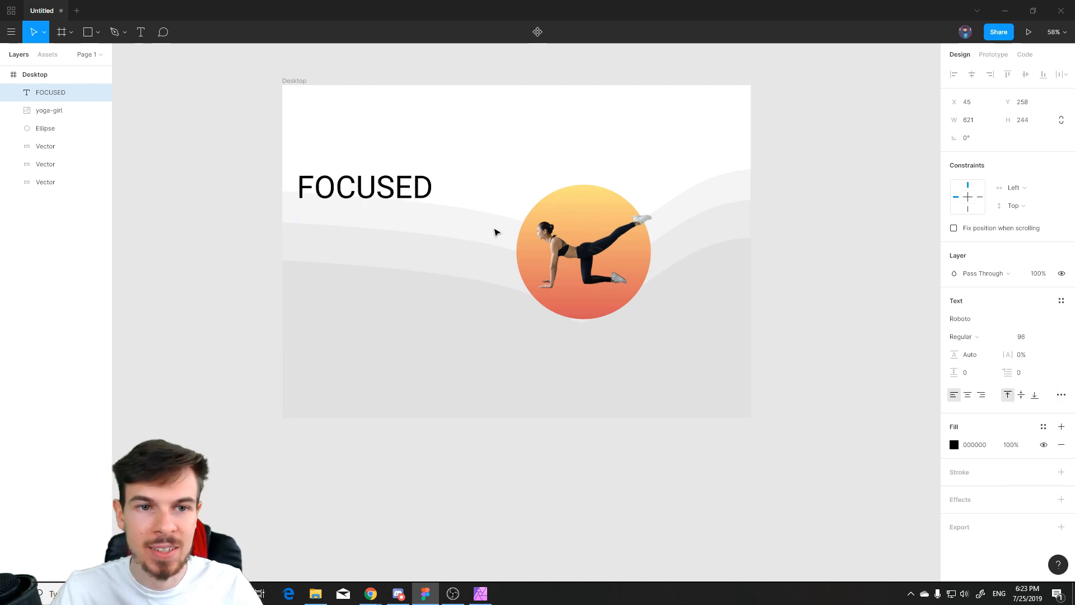
Step: Move the FOCUSED text lower and closer to the circle, to about X 164, Y 445
{"action": "scroll", "coordinate": [509, 235], "scroll_direction": "up", "scroll_amount": 2}
{"action": "key", "text": "BackSpace"}
{"action": "key", "text": "ctrl+z"}
{"action": "key", "text": "Escape"}
{"action": "left_click_drag", "start_coordinate": [340, 176], "coordinate": [388, 249]}
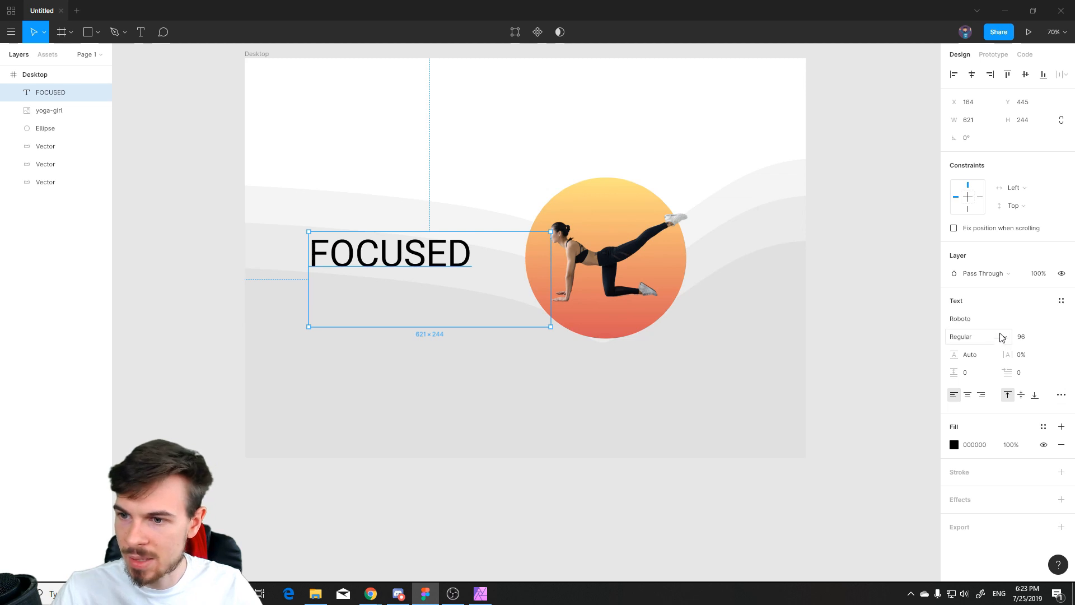
Step: Change the FOCUSED text's font to Poppins with the Bold weight
{"action": "left_click", "coordinate": [983, 321]}
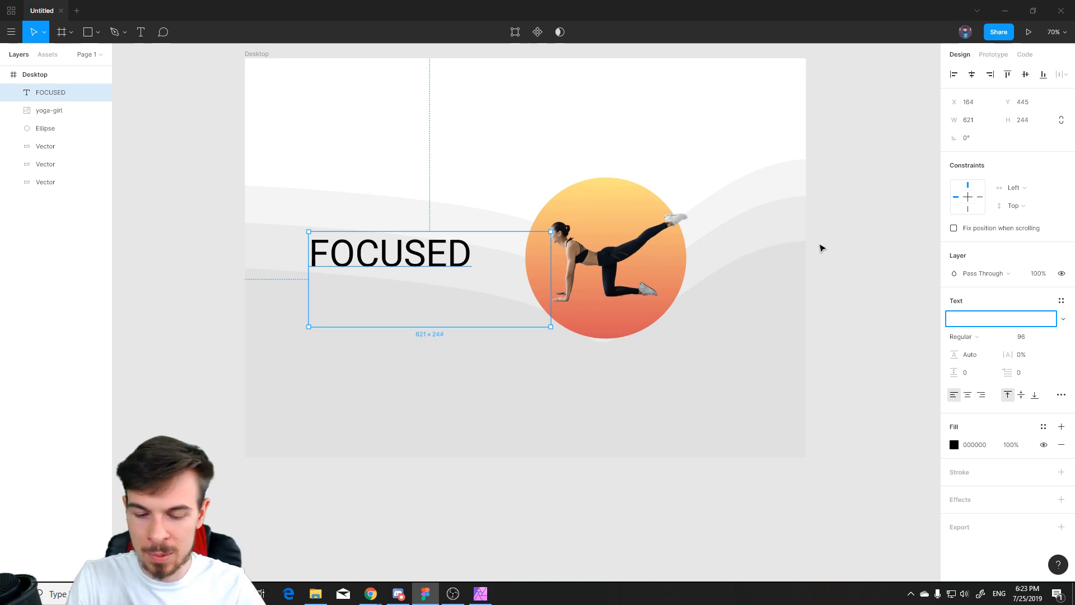
{"action": "key", "text": "Return"}
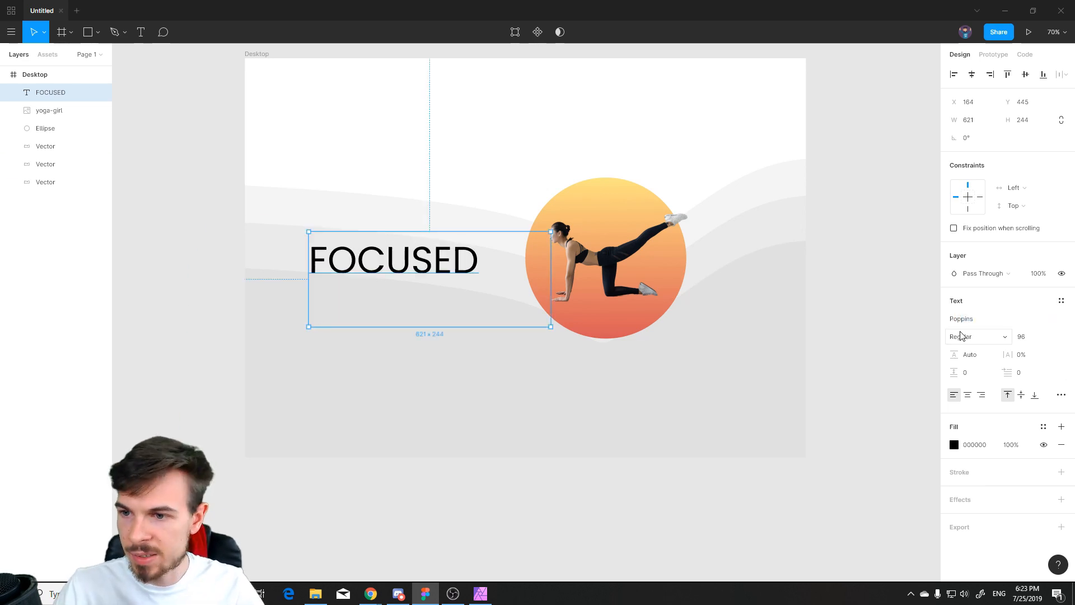
{"action": "left_click", "coordinate": [1003, 341]}
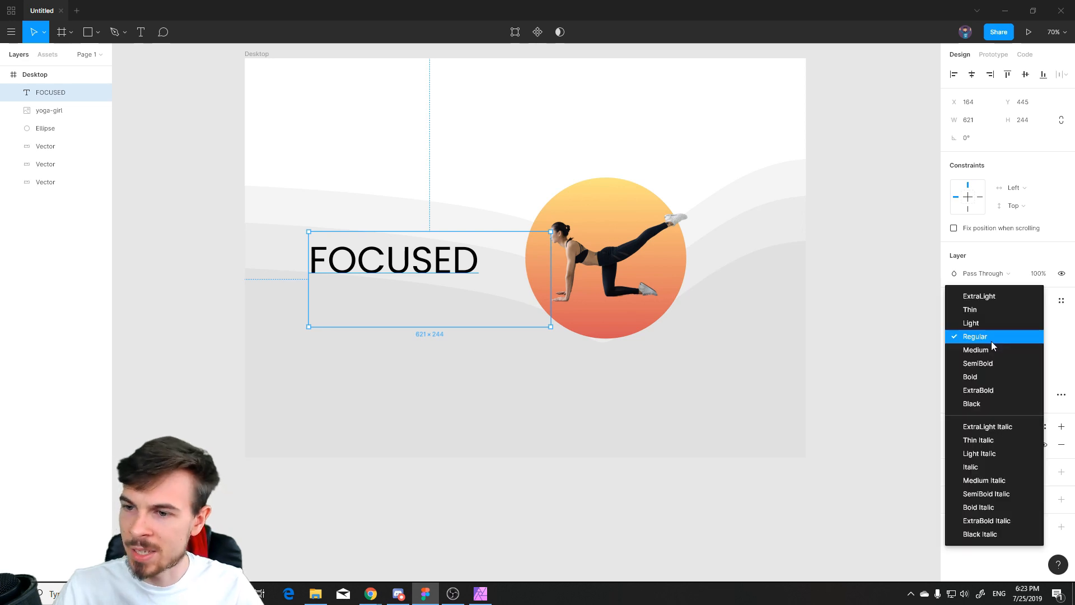
{"action": "left_click", "coordinate": [988, 377]}
{"action": "left_click", "coordinate": [880, 325]}
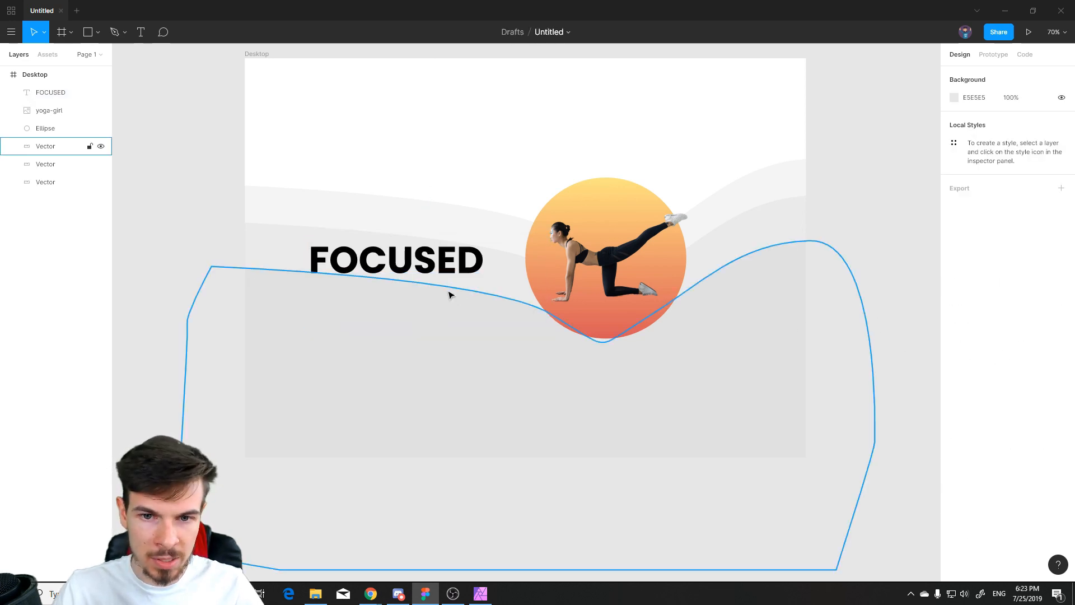
Step: Set the FOCUSED text's resizing to auto width so its box fits the word
{"action": "scroll", "coordinate": [458, 297], "scroll_direction": "up", "scroll_amount": 2}
{"action": "left_click", "coordinate": [452, 295]}
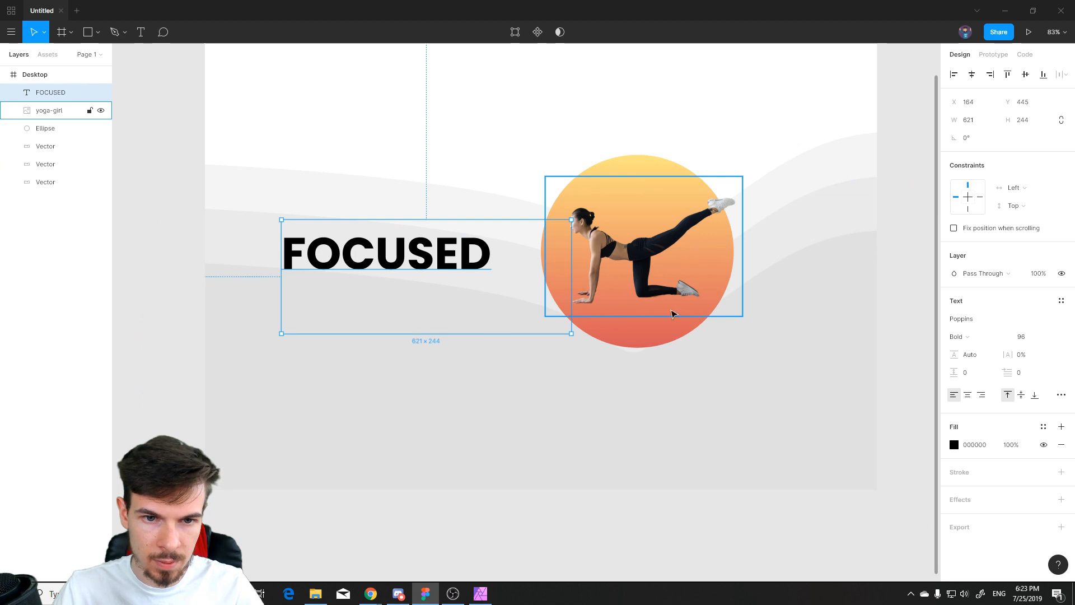
{"action": "scroll", "coordinate": [664, 316], "scroll_direction": "down", "scroll_amount": 3}
{"action": "left_click", "coordinate": [778, 459]}
{"action": "scroll", "coordinate": [581, 374], "scroll_direction": "up", "scroll_amount": 1}
{"action": "left_click", "coordinate": [471, 259]}
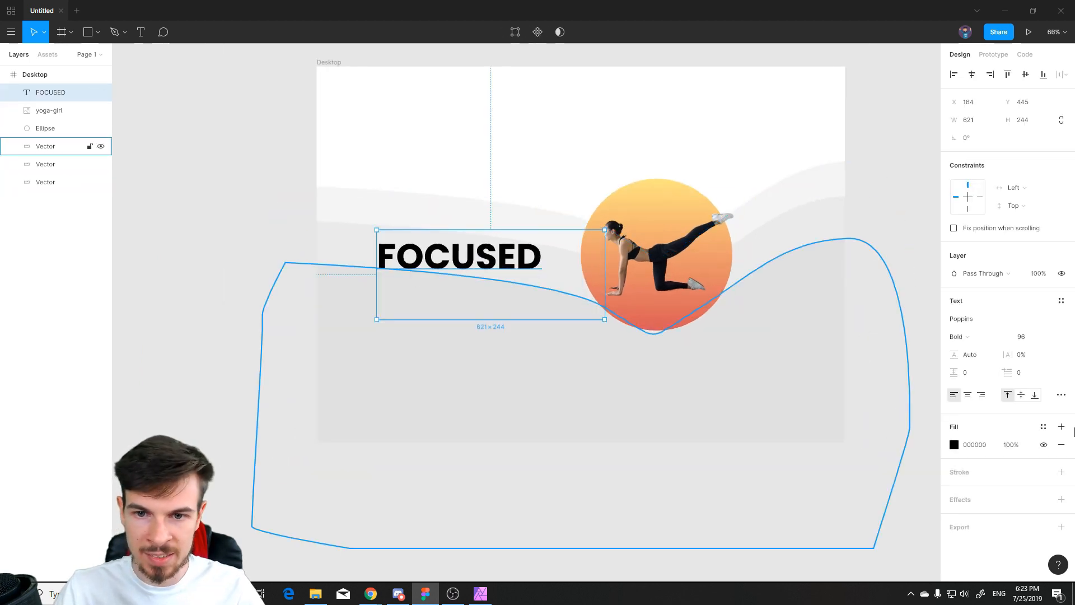
{"action": "left_click", "coordinate": [1061, 395]}
{"action": "left_click", "coordinate": [820, 440]}
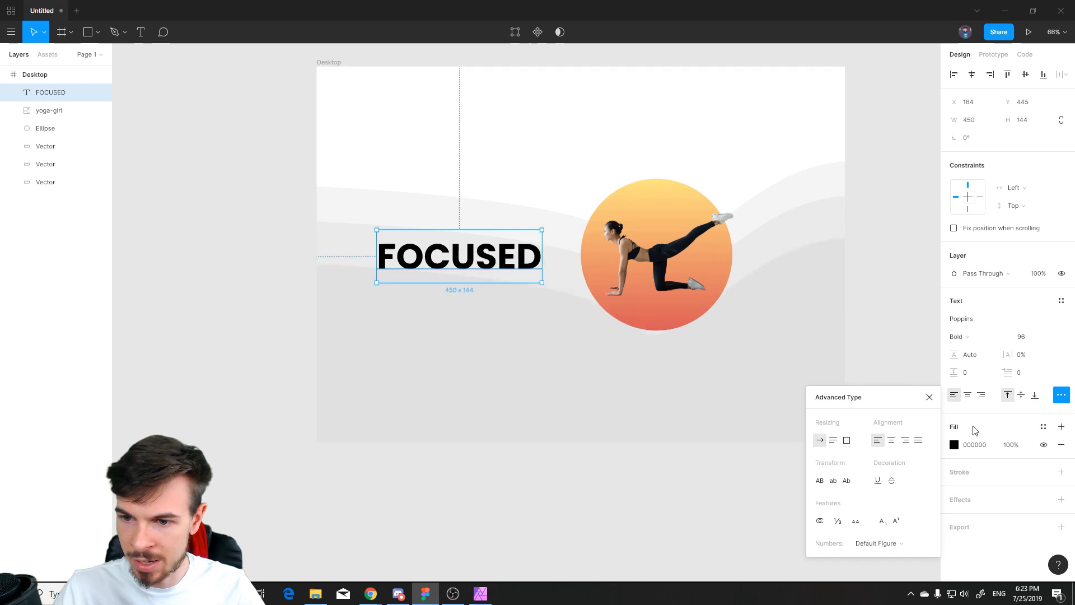
{"action": "left_click", "coordinate": [540, 417]}
Step: Move the FOCUSED text slightly up and to the left, away from the circle
{"action": "left_click_drag", "start_coordinate": [481, 264], "coordinate": [464, 245]}
{"action": "left_click", "coordinate": [446, 370]}
{"action": "key", "text": "Escape"}
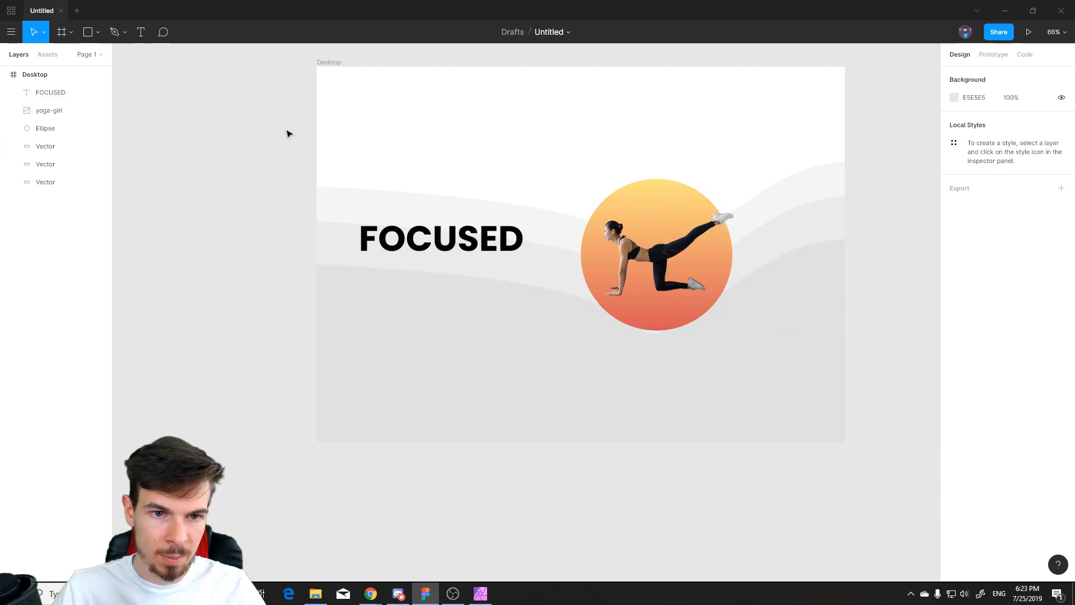
Step: Add a text box of about 543 × 167 directly below FOCUSED and enter "Your new"
{"action": "left_click", "coordinate": [140, 32]}
{"action": "left_click_drag", "start_coordinate": [357, 259], "coordinate": [556, 320]}
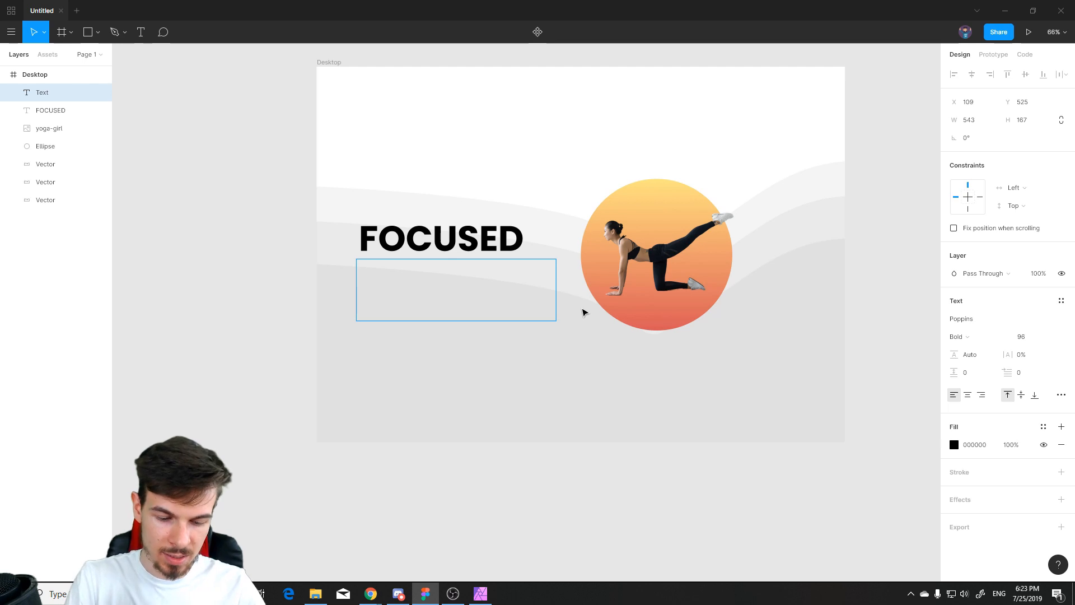
{"action": "type", "text": "Your new "}
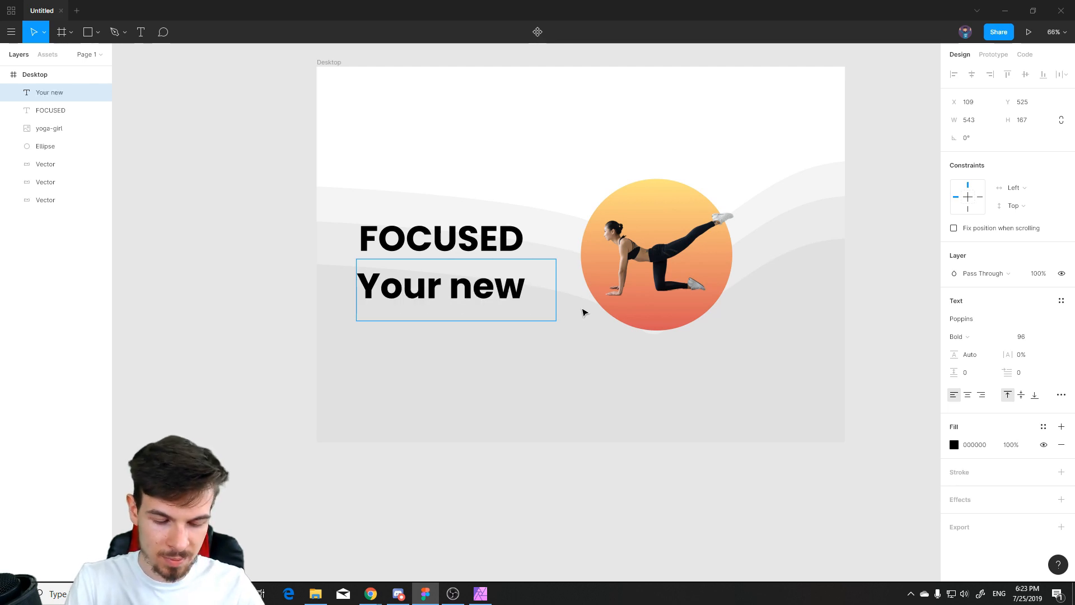
{"action": "type", "text": "dating"}
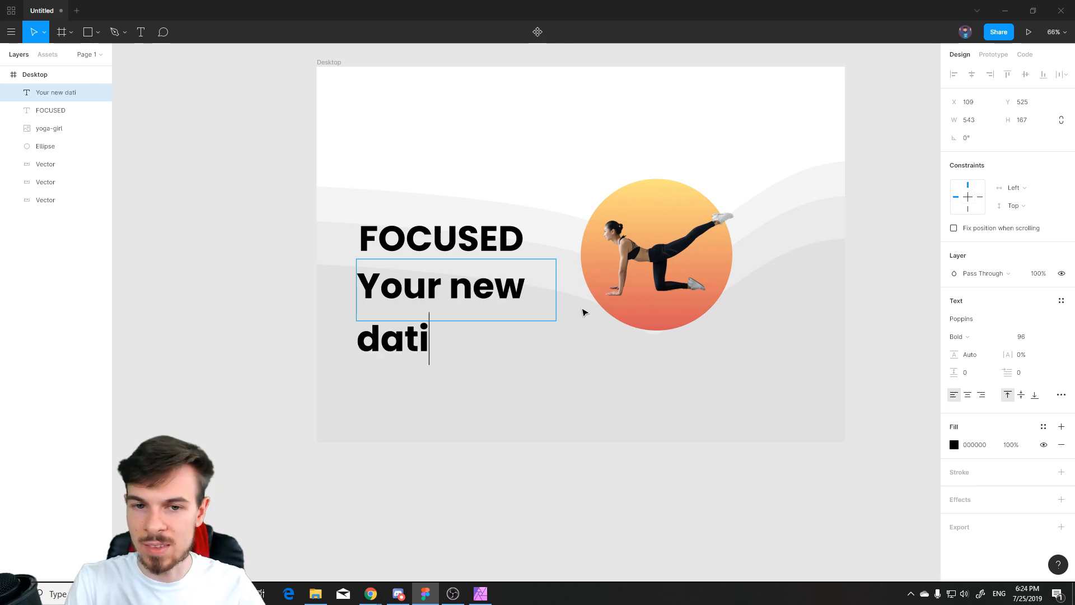
{"action": "key", "text": "BackSpace"}
{"action": "key", "text": "BackSpace"}
{"action": "key", "text": "BackSpace"}
{"action": "key", "text": "BackSpace"}
{"action": "key", "text": "BackSpace"}
{"action": "key", "text": "BackSpace"}
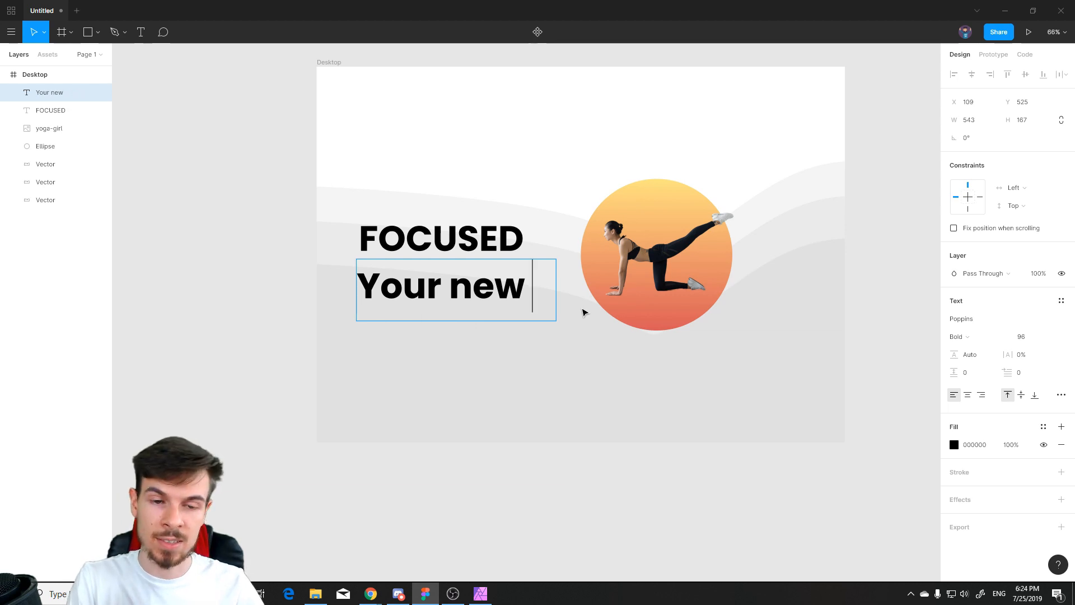
{"action": "type", "text": "yoga app"}
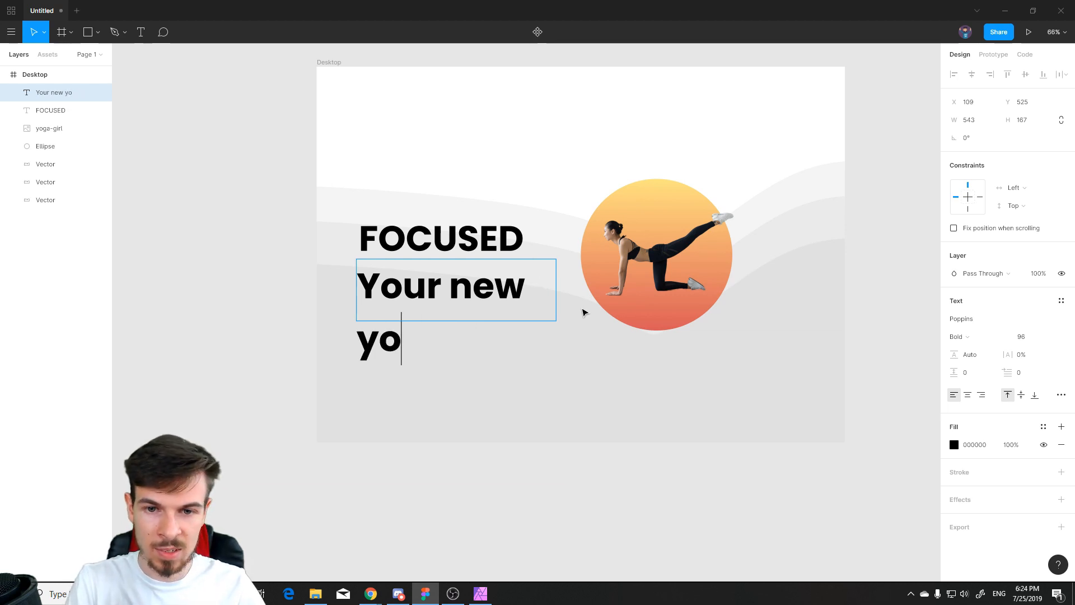
{"action": "key", "text": "BackSpace"}
{"action": "key", "text": "BackSpace"}
{"action": "key", "text": "BackSpace"}
{"action": "key", "text": "BackSpace"}
{"action": "key", "text": "BackSpace"}
{"action": "key", "text": "BackSpace"}
{"action": "key", "text": "BackSpace"}
{"action": "key", "text": "BackSpace"}
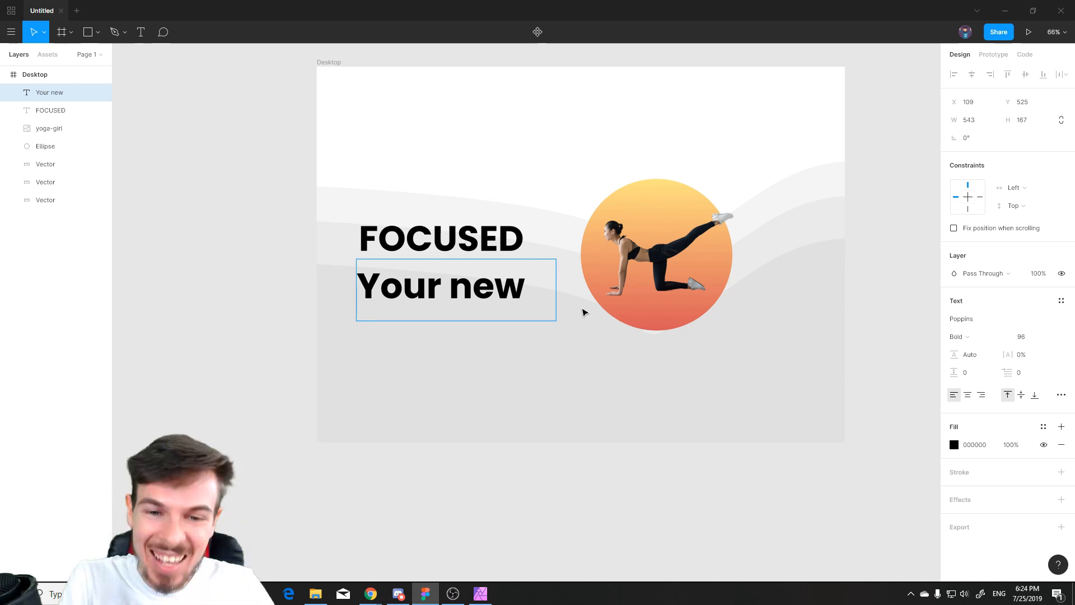
Step: Continue the text below FOCUSED with "friend that", removing the trial words entered after it
{"action": "type", "text": "friend that "}
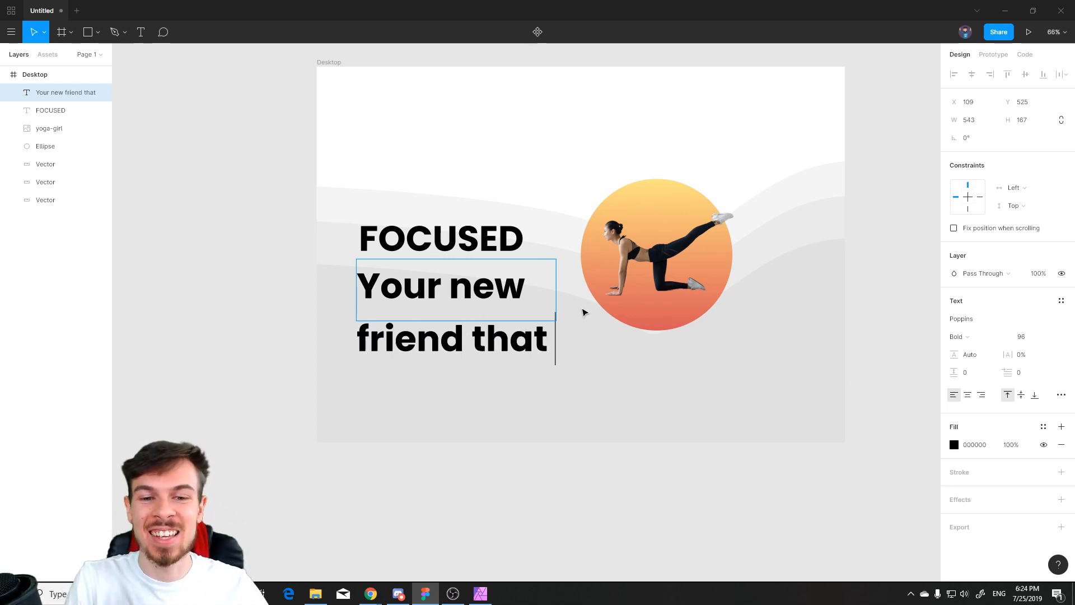
{"action": "type", "text": "haelps you re"}
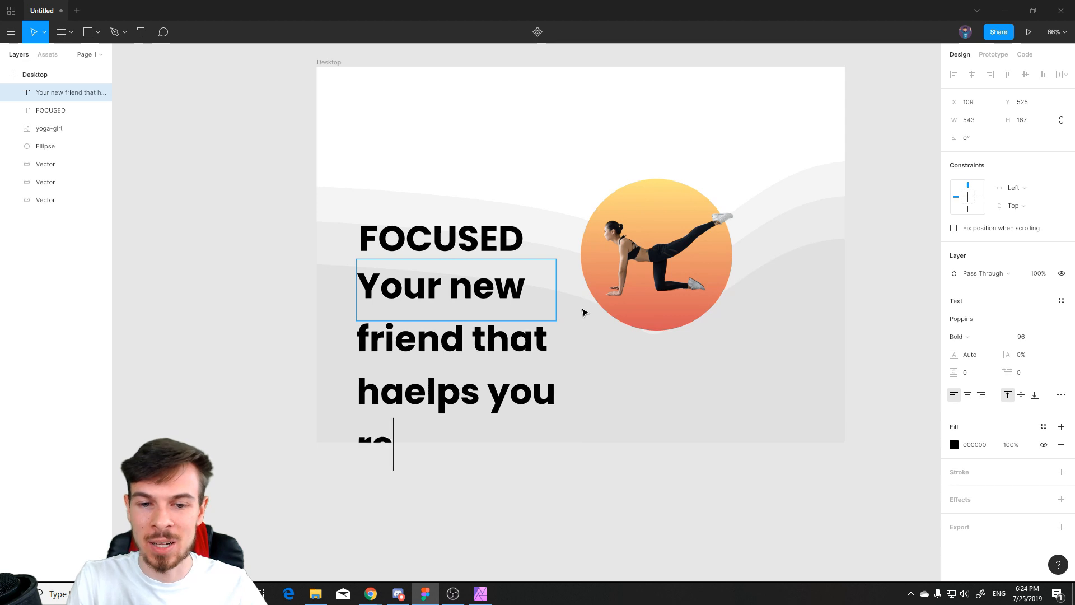
{"action": "key", "text": "BackSpace"}
{"action": "key", "text": "BackSpace"}
{"action": "key", "text": "BackSpace"}
{"action": "key", "text": "BackSpace"}
{"action": "key", "text": "BackSpace"}
{"action": "key", "text": "BackSpace"}
{"action": "key", "text": "BackSpace"}
{"action": "key", "text": "BackSpace"}
{"action": "key", "text": "BackSpace"}
{"action": "key", "text": "BackSpace"}
{"action": "key", "text": "BackSpace"}
{"action": "key", "text": "BackSpace"}
{"action": "key", "text": "BackSpace"}
{"action": "key", "text": "BackSpace"}
{"action": "key", "text": "BackSpace"}
{"action": "key", "text": "BackSpace"}
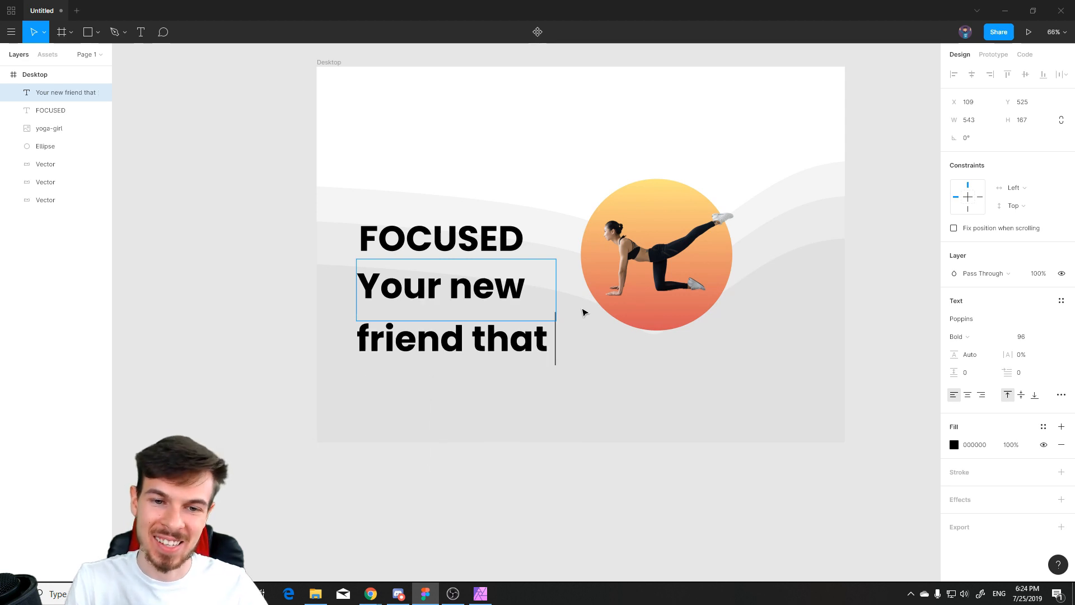
{"action": "key", "text": "BackSpace"}
{"action": "key", "text": "BackSpace"}
{"action": "key", "text": "BackSpace"}
{"action": "key", "text": "BackSpace"}
{"action": "type", "text": "fri"}
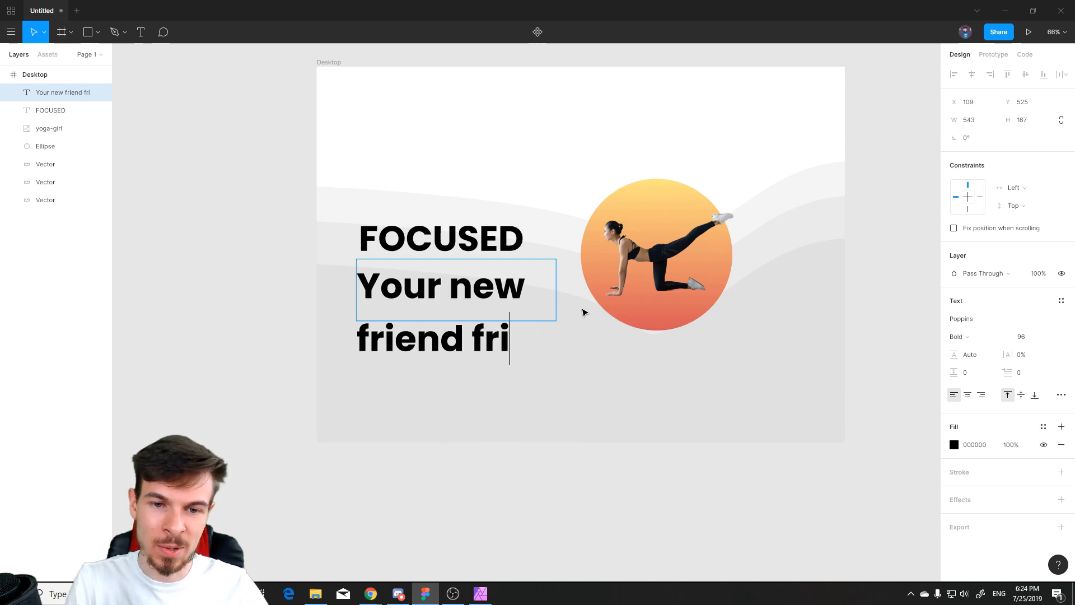
{"action": "type", "text": "e"}
{"action": "key", "text": "BackSpace"}
{"action": "key", "text": "BackSpace"}
{"action": "key", "text": "BackSpace"}
{"action": "key", "text": "BackSpace"}
{"action": "key", "text": "BackSpace"}
{"action": "key", "text": "BackSpace"}
{"action": "key", "text": "BackSpace"}
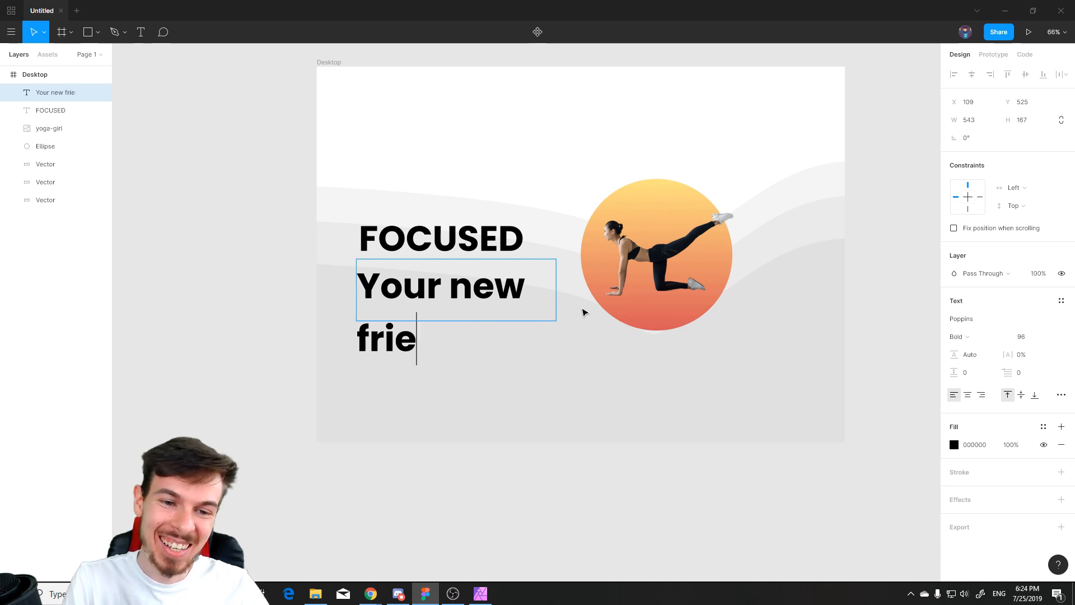
{"action": "type", "text": "nd"}
Step: Replace the entire text below FOCUSED with "Learn yoga with one click."
{"action": "key", "text": "BackSpace"}
{"action": "key", "text": "BackSpace"}
{"action": "key", "text": "BackSpace"}
{"action": "key", "text": "BackSpace"}
{"action": "key", "text": "BackSpace"}
{"action": "key", "text": "BackSpace"}
{"action": "key", "text": "BackSpace"}
{"action": "key", "text": "BackSpace"}
{"action": "key", "text": "BackSpace"}
{"action": "key", "text": "BackSpace"}
{"action": "key", "text": "BackSpace"}
{"action": "key", "text": "BackSpace"}
{"action": "key", "text": "BackSpace"}
{"action": "key", "text": "BackSpace"}
{"action": "key", "text": "BackSpace"}
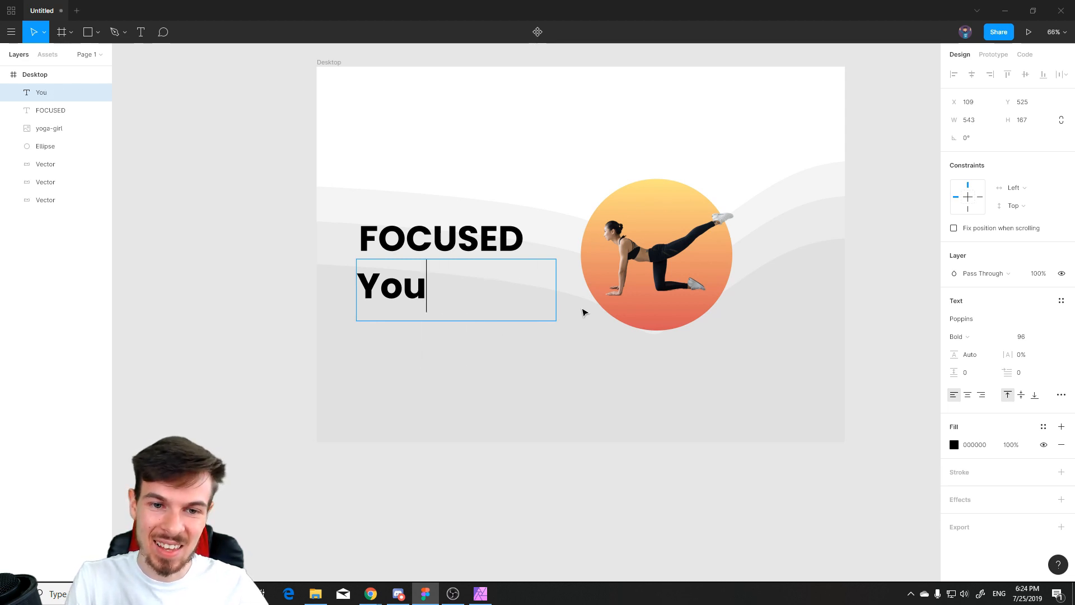
{"action": "type", "text": "Learn "}
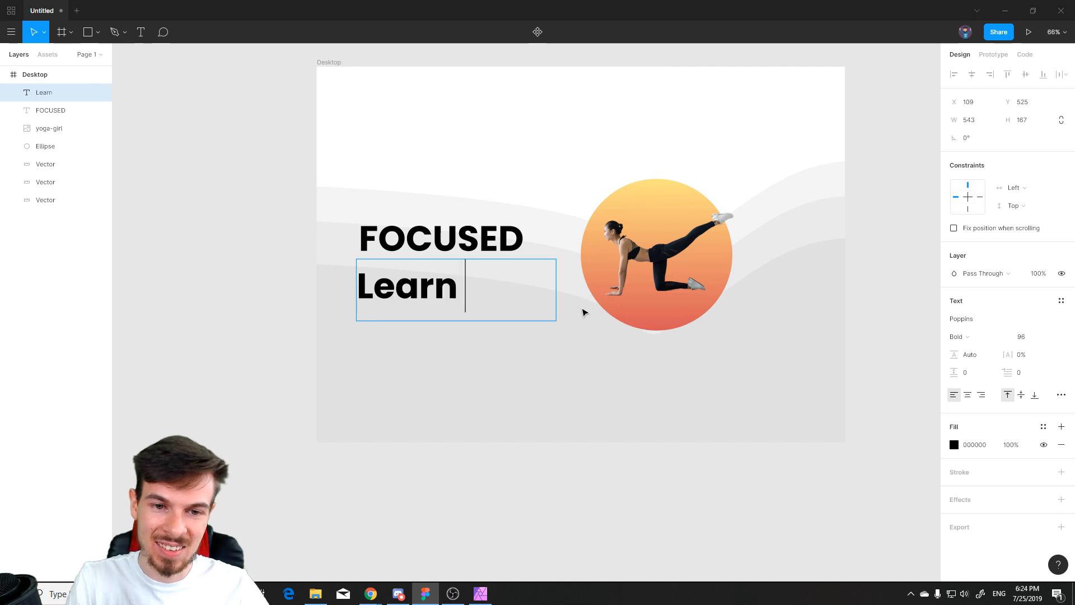
{"action": "type", "text": "yoga with one click."}
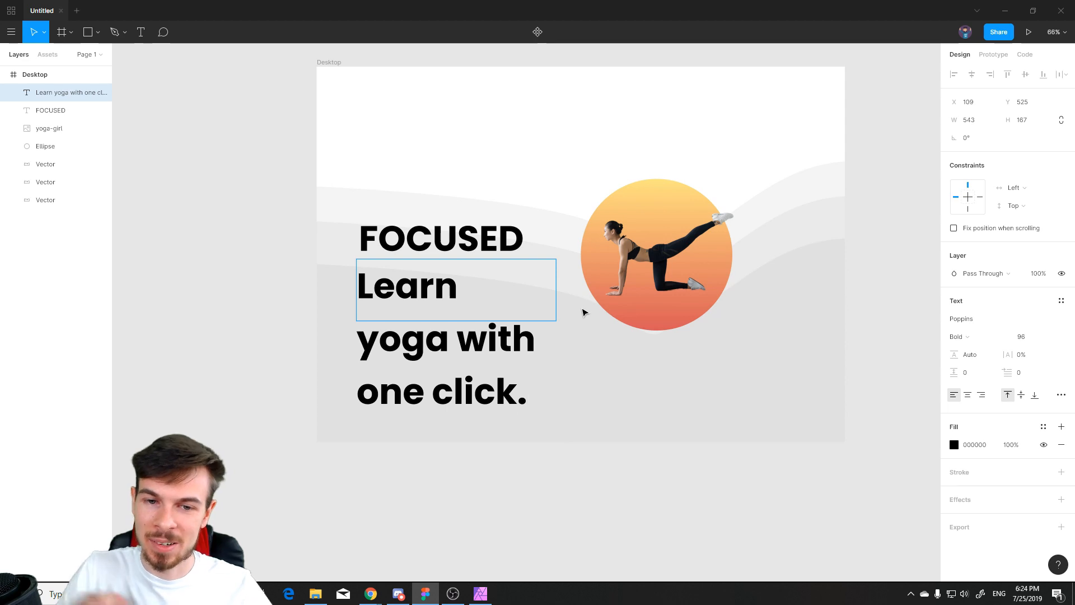
Step: Reduce the font size of "Learn yoga with one click." to 48
{"action": "key", "text": "ctrl+a"}
{"action": "left_click", "coordinate": [1050, 338]}
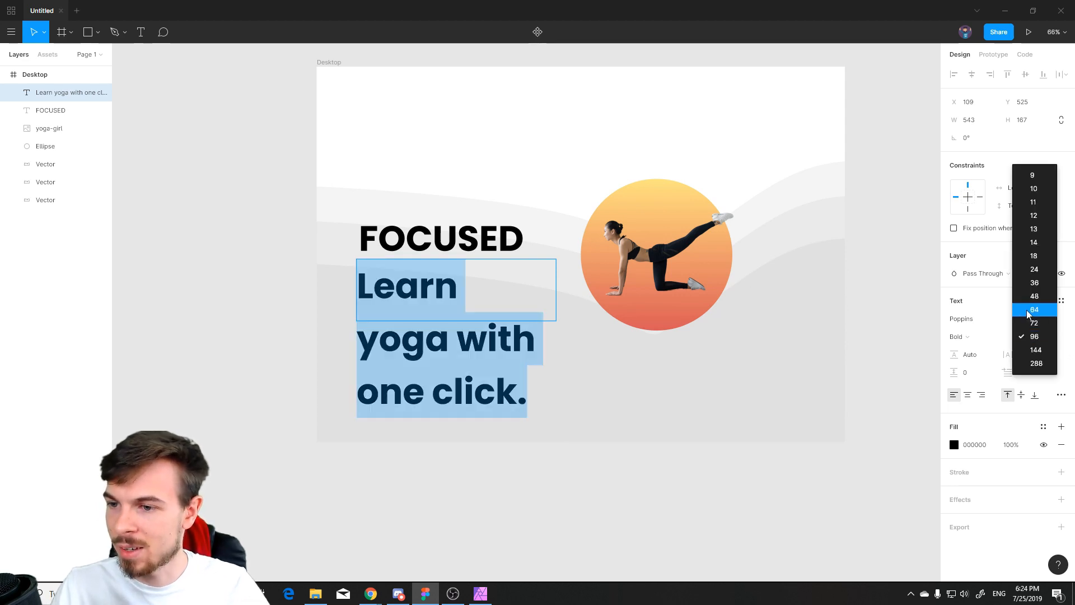
{"action": "left_click", "coordinate": [1036, 312]}
{"action": "key", "text": "ctrl+a"}
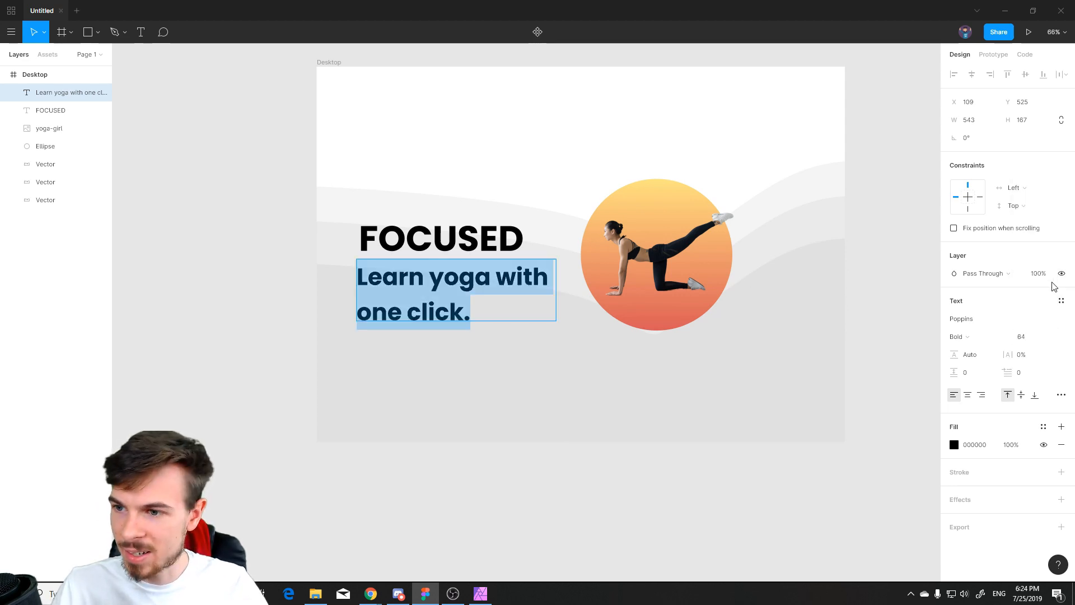
{"action": "left_click", "coordinate": [1050, 338]}
{"action": "left_click", "coordinate": [1036, 317]}
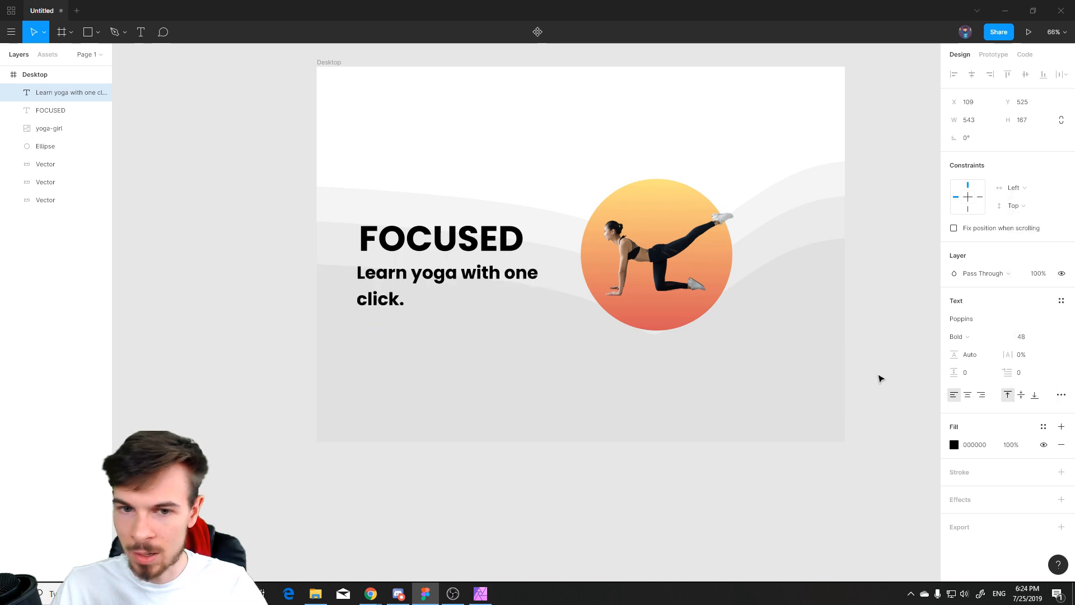
Step: Change the font weight of the "Learn yoga with one click." text to Medium
{"action": "double_click", "coordinate": [434, 268]}
{"action": "left_click", "coordinate": [420, 297]}
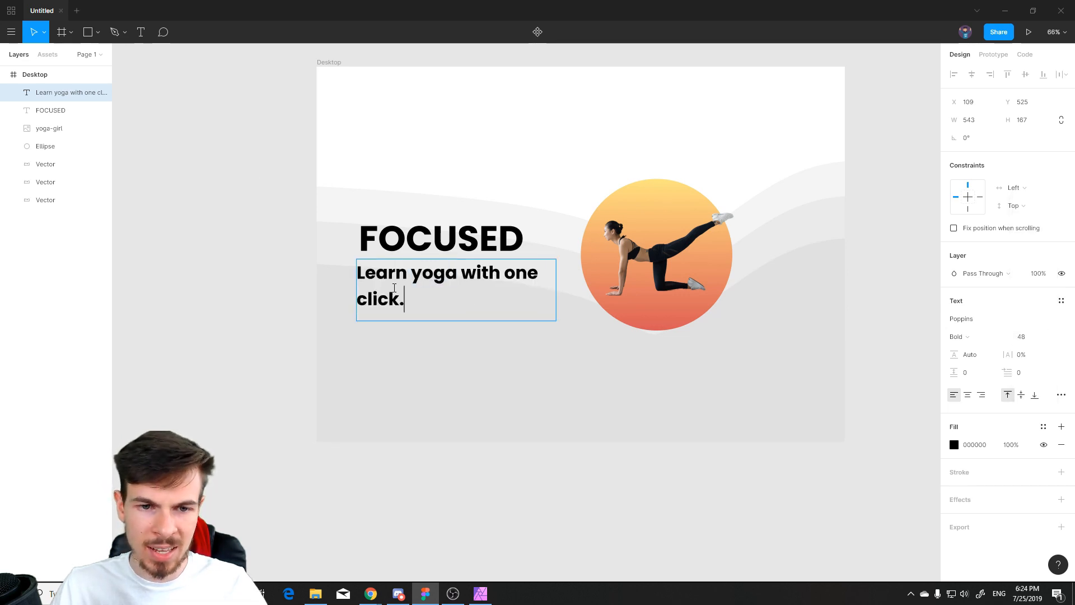
{"action": "key", "text": "ctrl+a"}
{"action": "left_click", "coordinate": [983, 336]}
{"action": "left_click", "coordinate": [979, 308]}
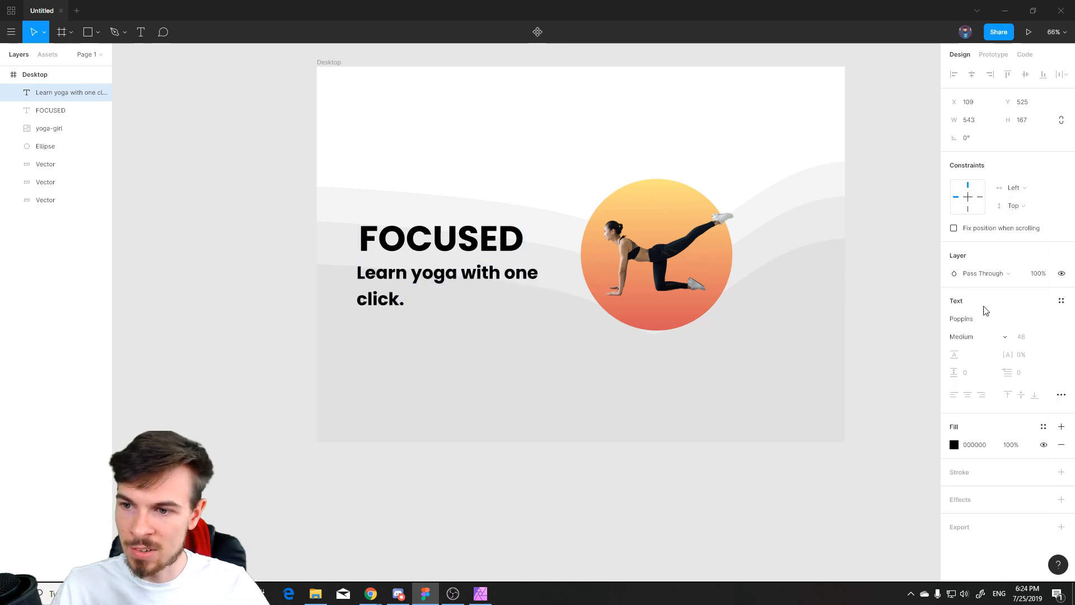
{"action": "key", "text": "Escape"}
Step: Try a smaller font size of 72 on the FOCUSED heading
{"action": "scroll", "coordinate": [865, 392], "scroll_direction": "up", "scroll_amount": 3}
{"action": "left_click_drag", "start_coordinate": [358, 490], "coordinate": [405, 438]}
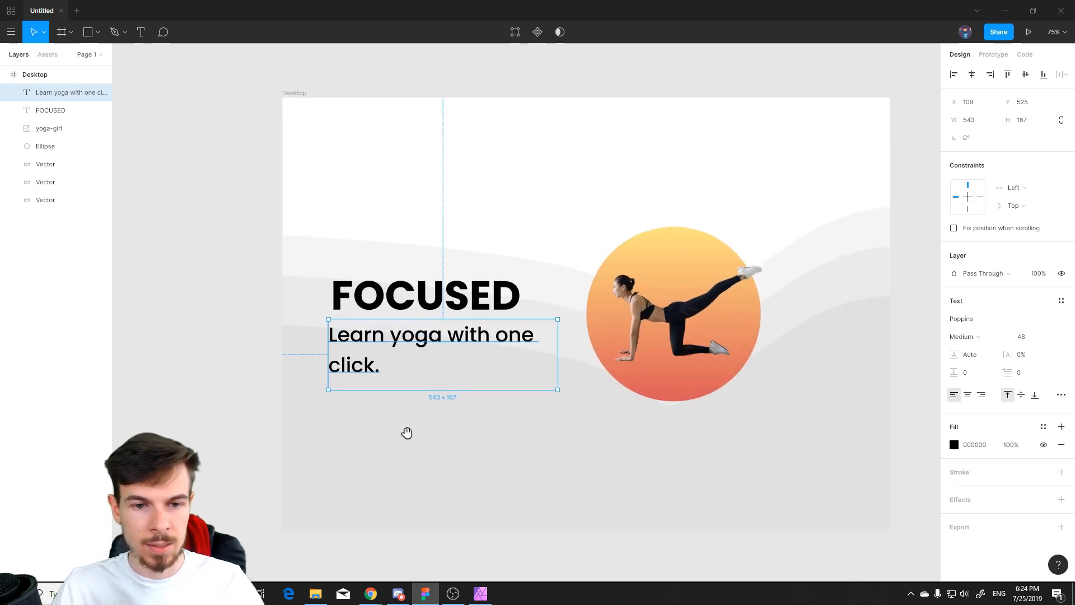
{"action": "left_click", "coordinate": [405, 309]}
{"action": "left_click", "coordinate": [1044, 331]}
{"action": "left_click", "coordinate": [1038, 324]}
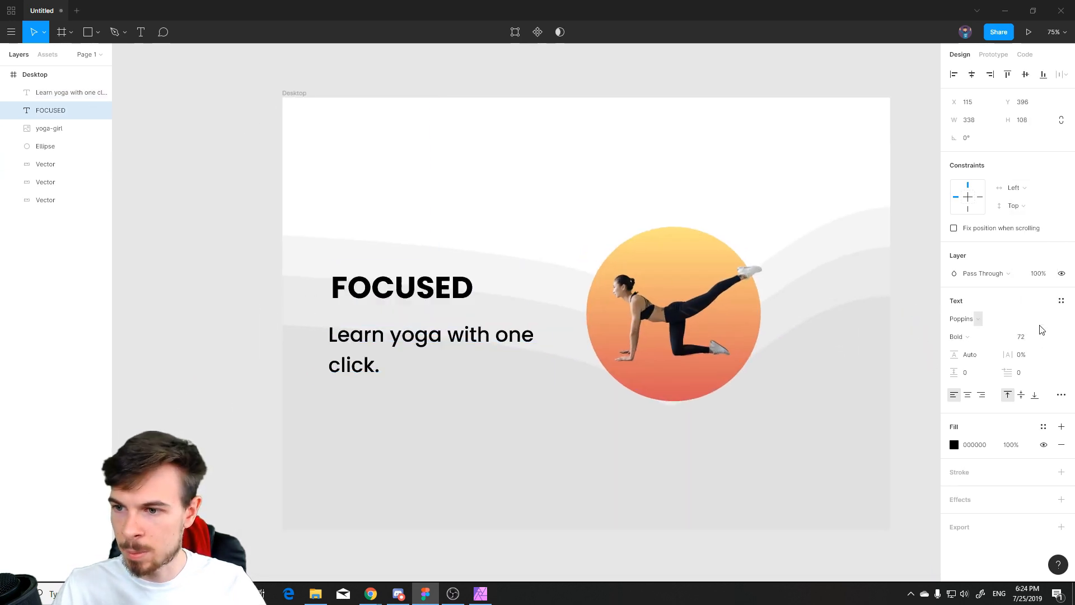
{"action": "left_click", "coordinate": [778, 514]}
{"action": "left_click", "coordinate": [543, 542]}
Step: Line up the FOCUSED heading with the subtext's left edge and move the subtext slightly up towards it
{"action": "left_click_drag", "start_coordinate": [383, 301], "coordinate": [379, 298]}
{"action": "mouse_move", "coordinate": [371, 340]}
{"action": "left_mouse_down"}
{"action": "mouse_move", "coordinate": [371, 319]}
{"action": "mouse_move", "coordinate": [370, 334]}
{"action": "left_mouse_up"}
{"action": "left_click", "coordinate": [388, 450]}
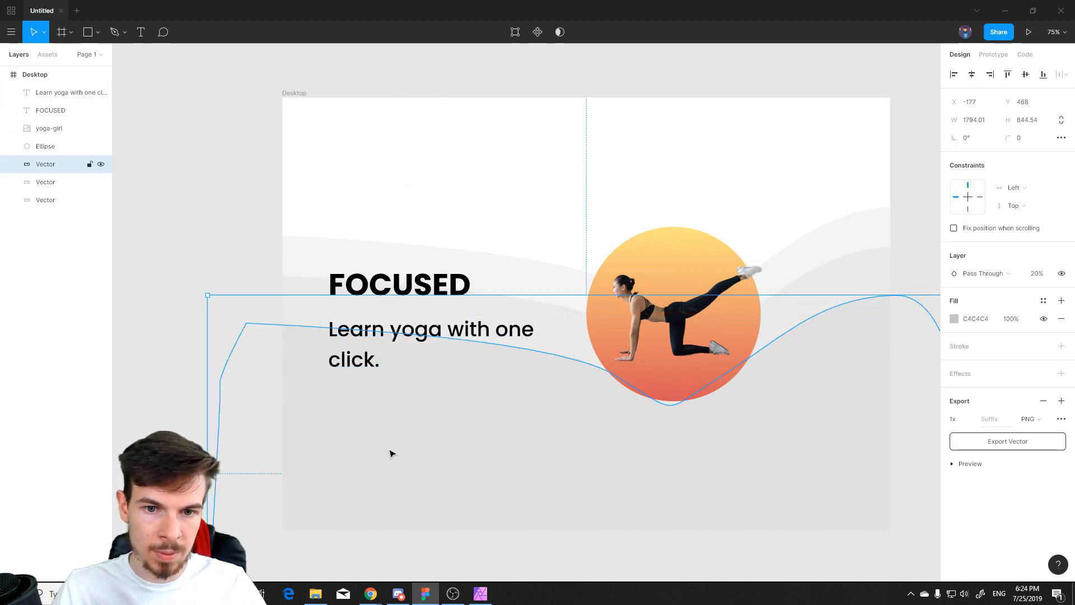
{"action": "scroll", "coordinate": [425, 417], "scroll_direction": "down", "scroll_amount": 4}
{"action": "left_click", "coordinate": [302, 391]}
{"action": "scroll", "coordinate": [632, 464], "scroll_direction": "up", "scroll_amount": 2}
{"action": "scroll", "coordinate": [396, 395], "scroll_direction": "up", "scroll_amount": 1}
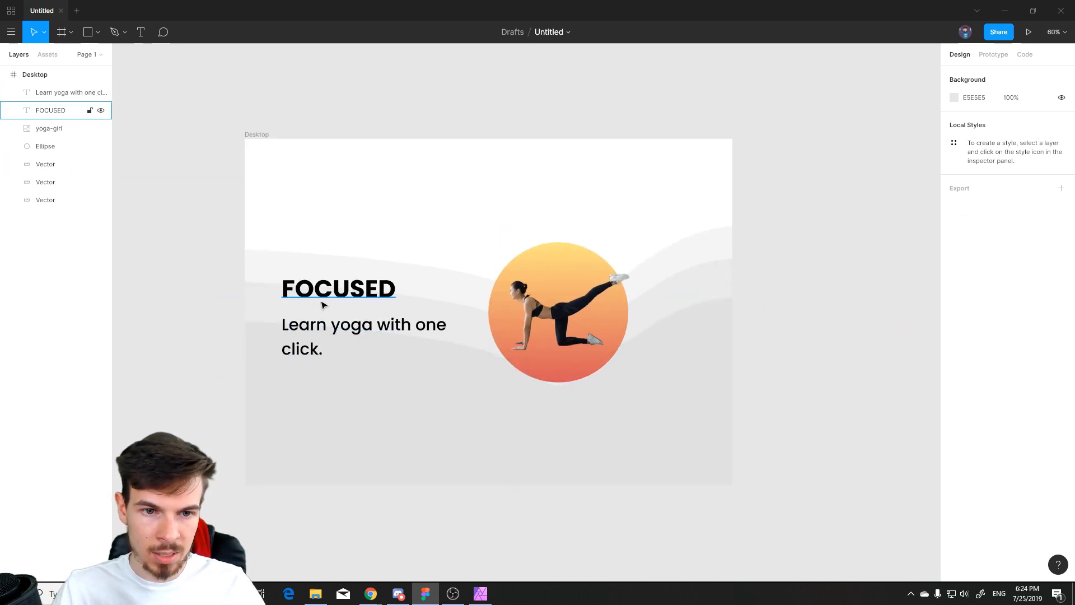
Step: Set the FOCUSED heading's font size to 96 and move it slightly up above the subtext
{"action": "left_click", "coordinate": [353, 299]}
{"action": "left_click", "coordinate": [1043, 337]}
{"action": "left_click", "coordinate": [1035, 350]}
{"action": "left_click", "coordinate": [228, 280]}
{"action": "left_click_drag", "start_coordinate": [336, 307], "coordinate": [337, 299]}
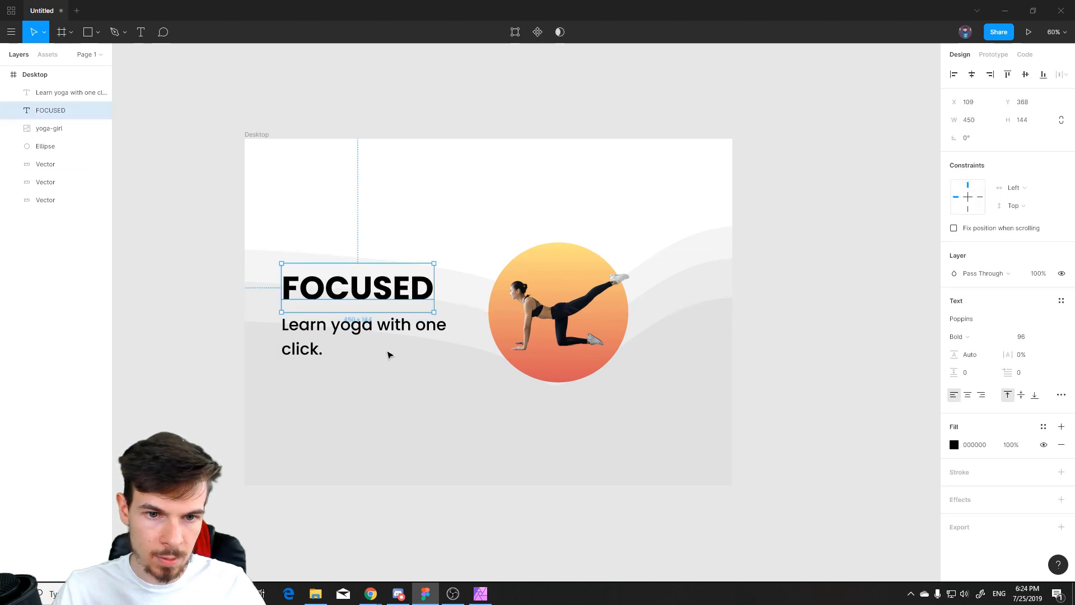
{"action": "left_click", "coordinate": [851, 348]}
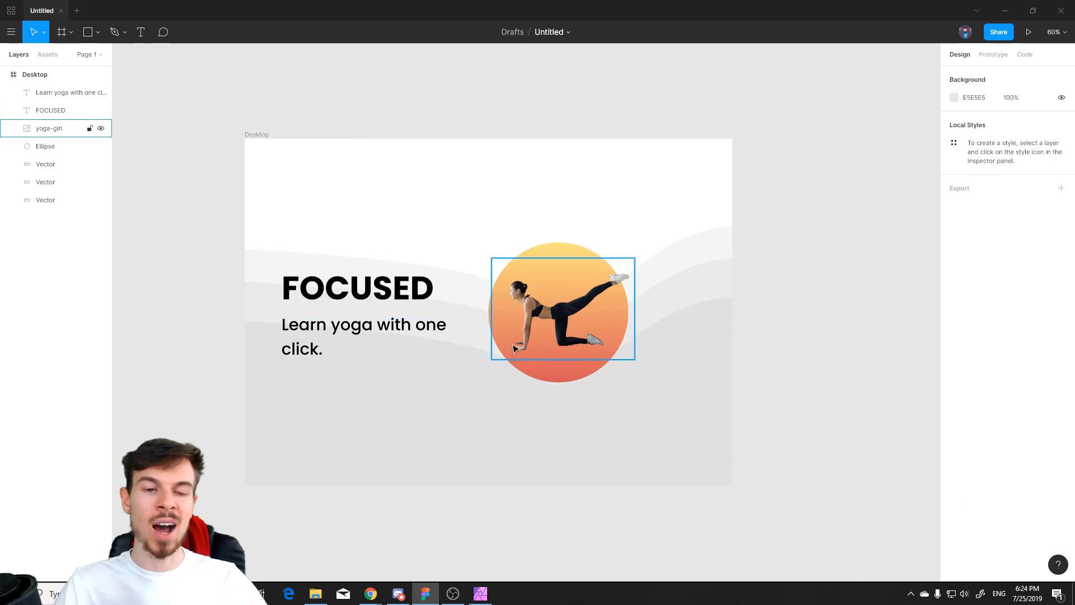
Step: Examine how the heading, subtext and yoga woman sit over the wavy background bands
{"action": "scroll", "coordinate": [384, 334], "scroll_direction": "up", "scroll_amount": 2}
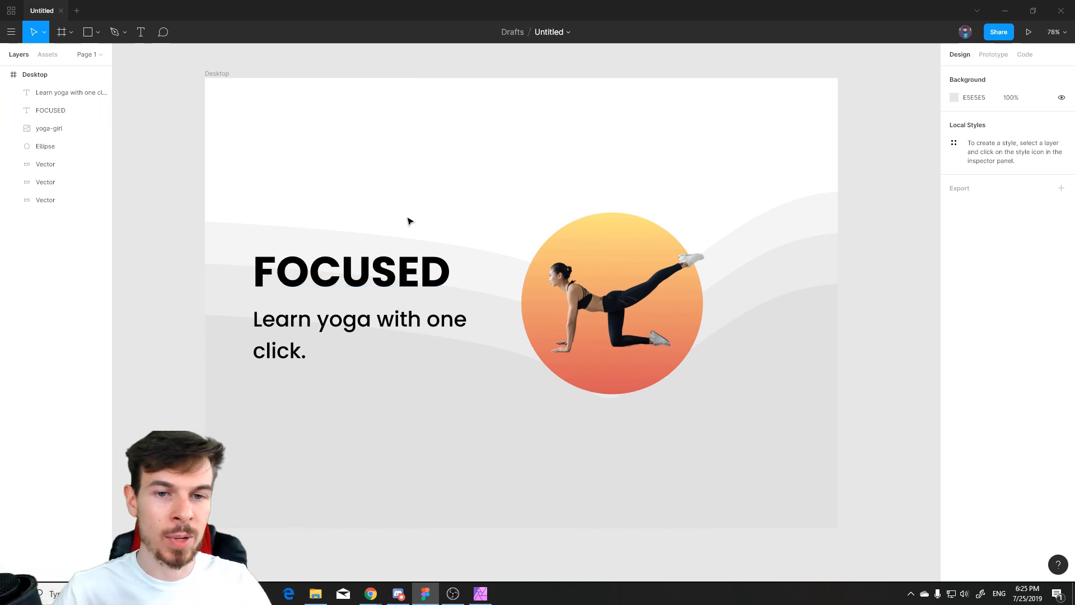
{"action": "scroll", "coordinate": [410, 218], "scroll_direction": "down", "scroll_amount": 2}
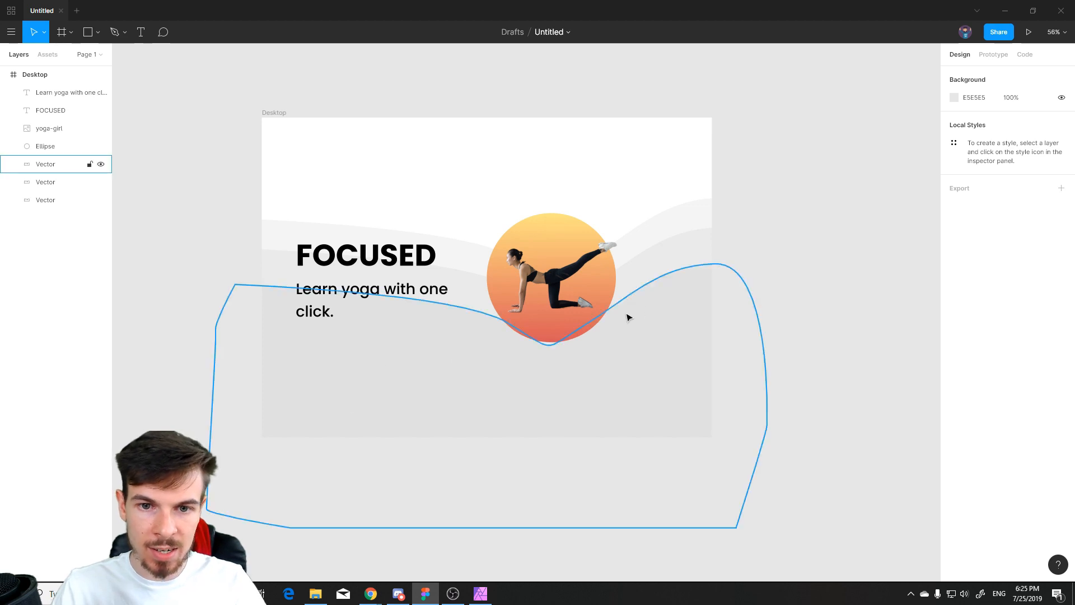
{"action": "scroll", "coordinate": [684, 244], "scroll_direction": "up", "scroll_amount": 1}
{"action": "left_click_drag", "start_coordinate": [266, 110], "coordinate": [390, 155]}
{"action": "scroll", "coordinate": [370, 182], "scroll_direction": "up", "scroll_amount": 3}
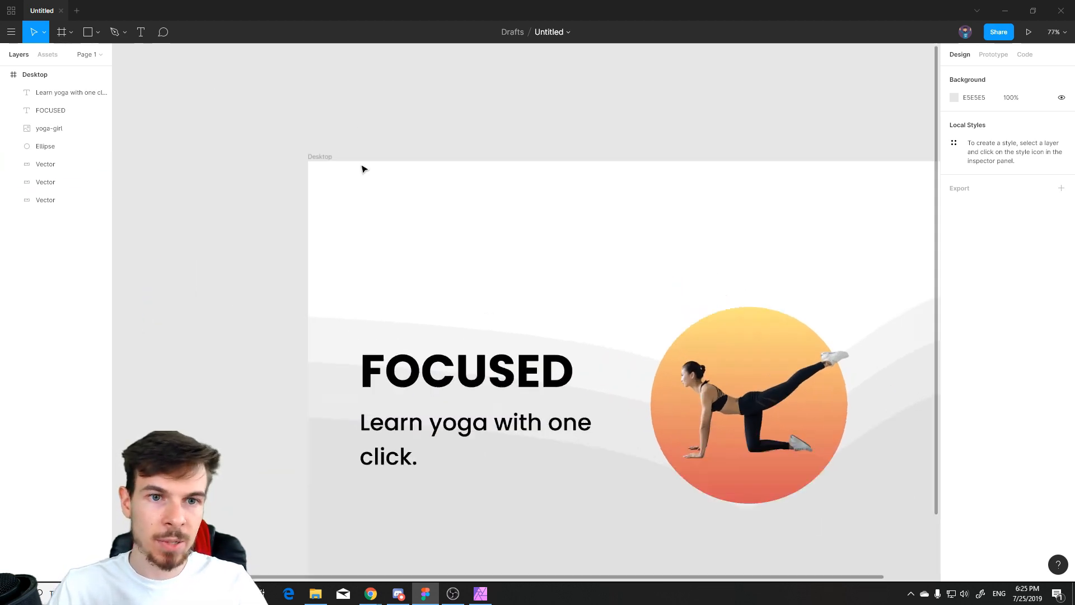
{"action": "left_click_drag", "start_coordinate": [643, 202], "coordinate": [584, 156]}
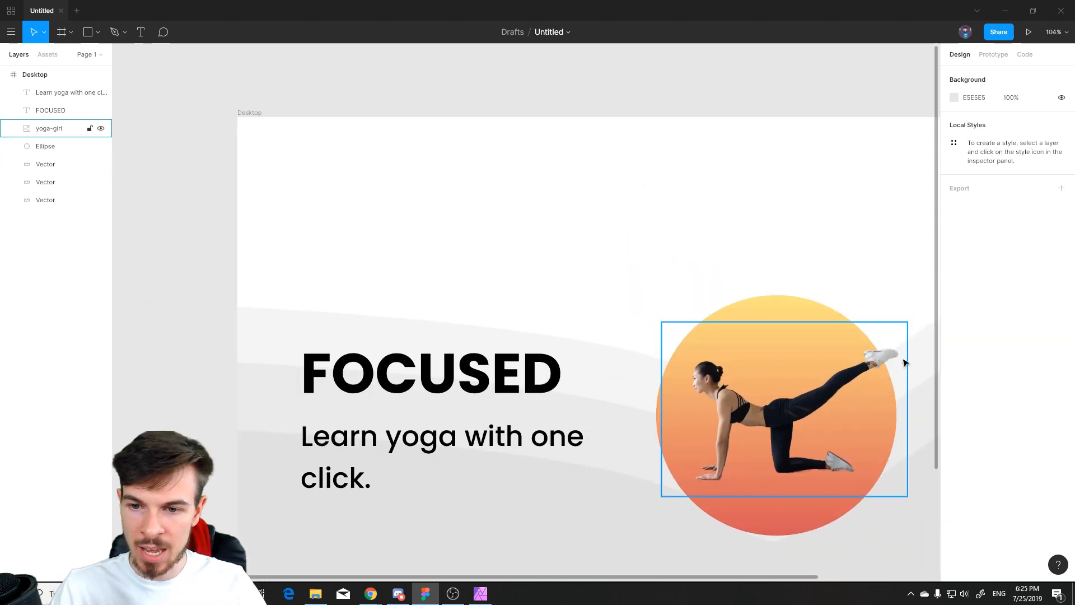
{"action": "left_click_drag", "start_coordinate": [791, 347], "coordinate": [584, 231]}
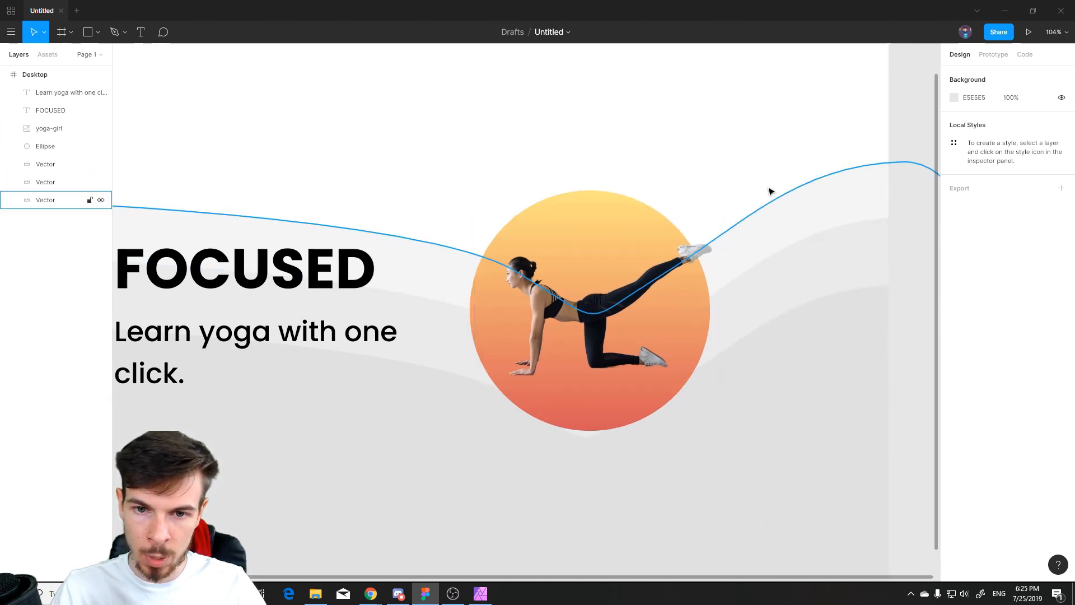
Step: Draw a circle of about 121 × 121 in the empty upper-left area of the Desktop frame
{"action": "scroll", "coordinate": [281, 161], "scroll_direction": "up", "scroll_amount": 5}
{"action": "left_click_drag", "start_coordinate": [218, 92], "coordinate": [428, 244]}
{"action": "left_click_drag", "start_coordinate": [333, 188], "coordinate": [380, 189]}
{"action": "scroll", "coordinate": [436, 234], "scroll_direction": "down", "scroll_amount": 3}
{"action": "scroll", "coordinate": [379, 195], "scroll_direction": "up", "scroll_amount": 5}
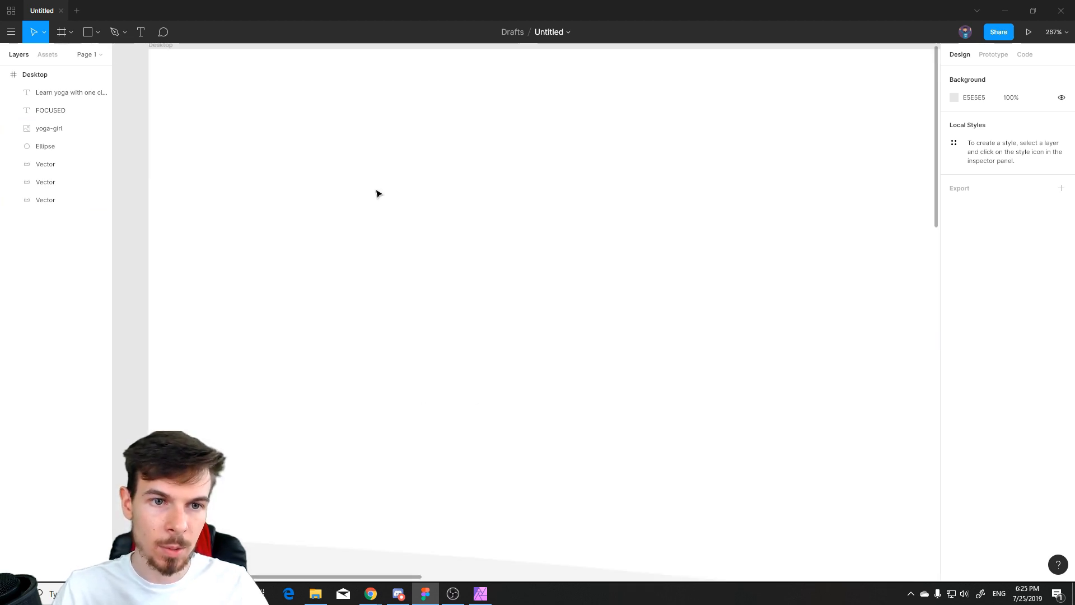
{"action": "mouse_move", "coordinate": [319, 137]}
{"action": "left_mouse_down"}
{"action": "mouse_move", "coordinate": [278, 233]}
{"action": "mouse_move", "coordinate": [441, 369]}
{"action": "left_mouse_up"}
{"action": "scroll", "coordinate": [278, 233], "scroll_direction": "down", "scroll_amount": 2}
{"action": "left_click", "coordinate": [98, 32]}
{"action": "left_click", "coordinate": [95, 95]}
{"action": "left_click_drag", "start_coordinate": [476, 323], "coordinate": [667, 309]}
{"action": "scroll", "coordinate": [717, 327], "scroll_direction": "up", "scroll_amount": 1}
Step: Fill the new small circle with the red from the document colors, after trying the yellow
{"action": "left_click", "coordinate": [952, 320]}
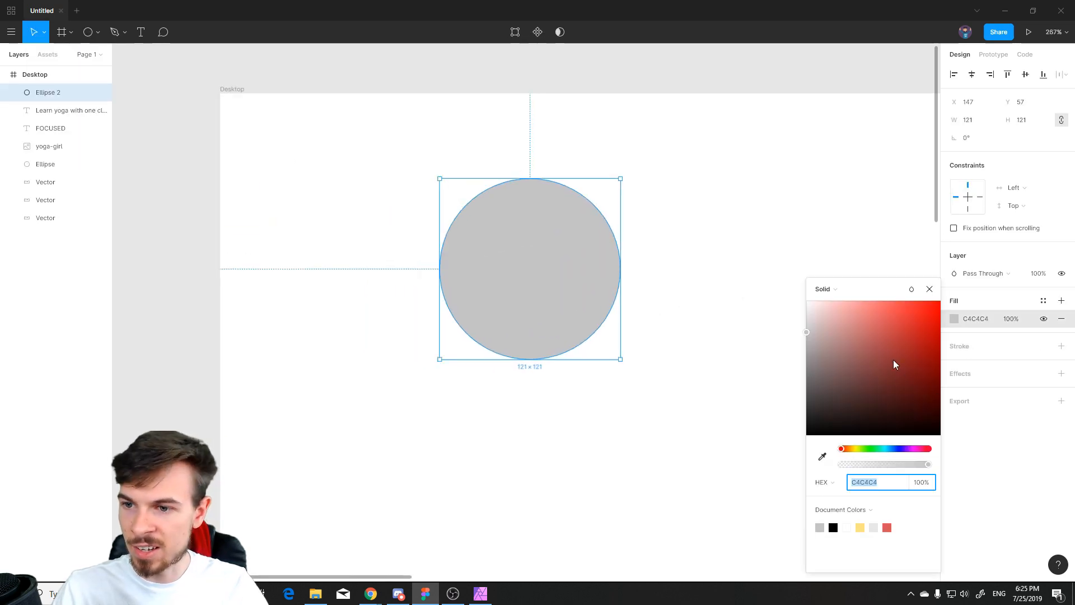
{"action": "left_click", "coordinate": [860, 527]}
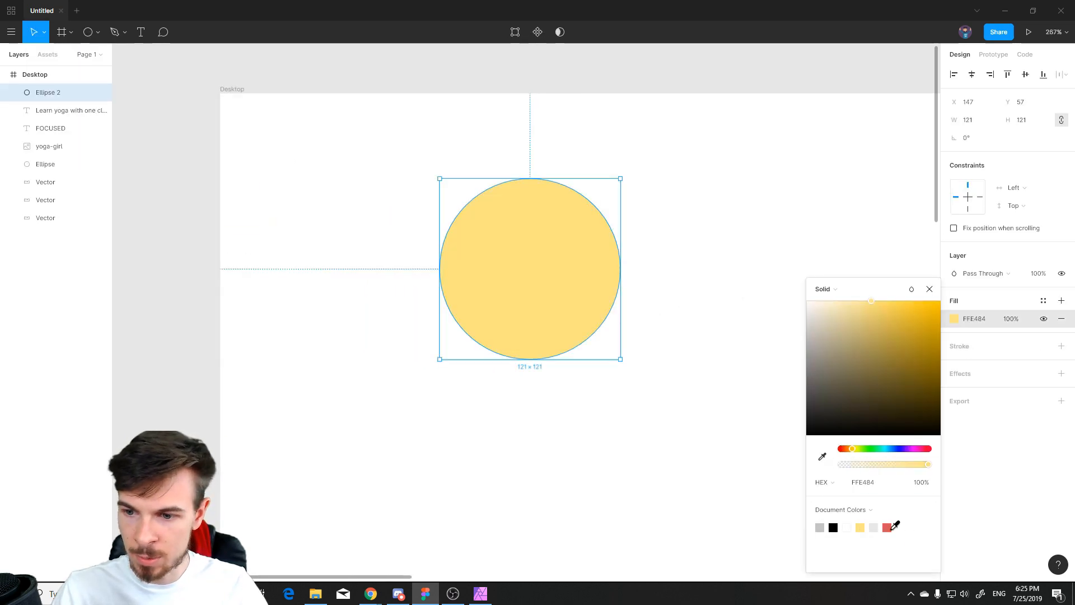
{"action": "left_click", "coordinate": [887, 528]}
{"action": "left_click", "coordinate": [679, 307]}
Step: Draw a closed Pen shape with an S-curve through the red circle's center, enclosing the circle's lower half
{"action": "left_click", "coordinate": [114, 32]}
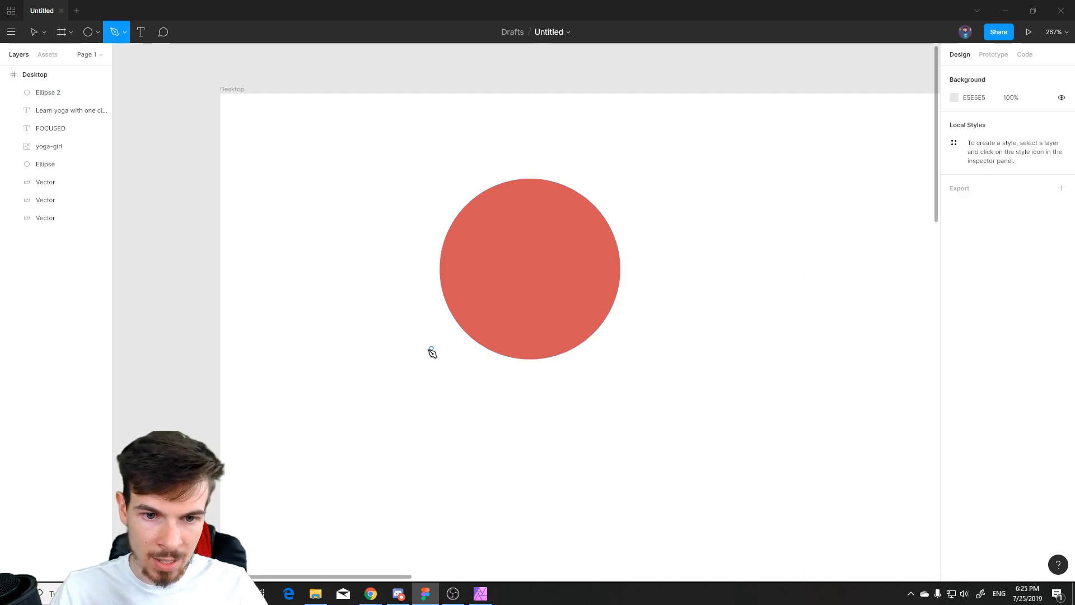
{"action": "left_click", "coordinate": [410, 358]}
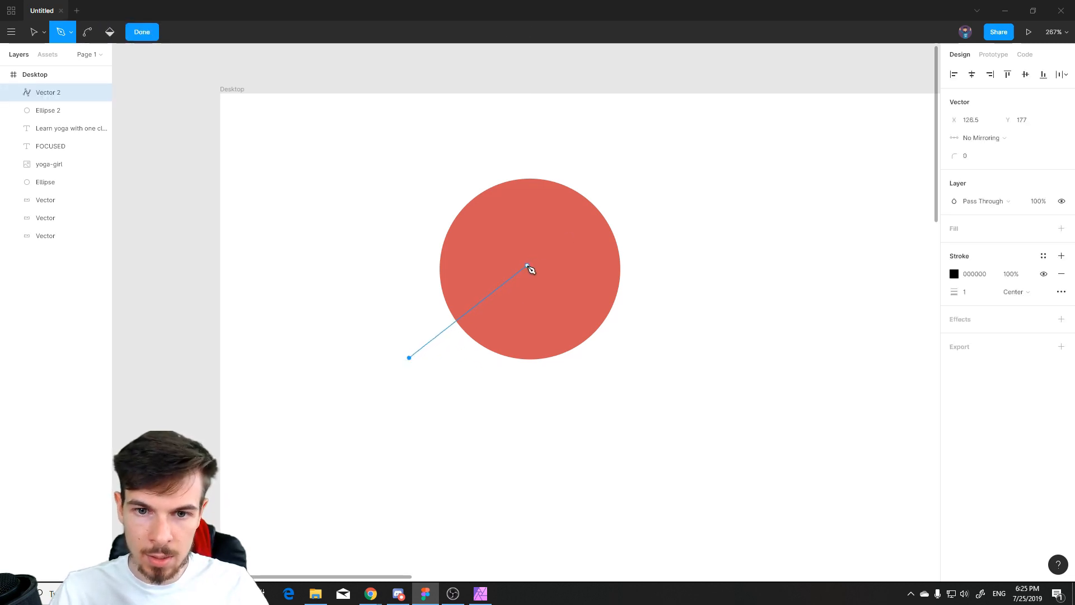
{"action": "left_click_drag", "start_coordinate": [525, 268], "coordinate": [573, 335]}
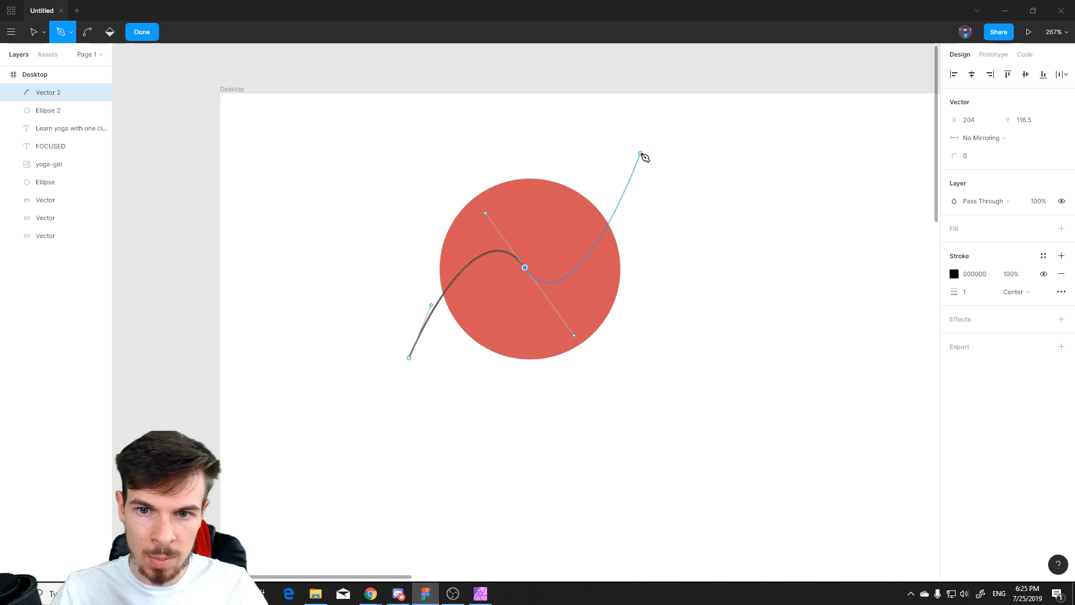
{"action": "left_click", "coordinate": [657, 163]}
{"action": "left_click", "coordinate": [707, 333]}
{"action": "left_click_drag", "start_coordinate": [574, 462], "coordinate": [565, 463]}
{"action": "left_click", "coordinate": [435, 422]}
{"action": "left_click", "coordinate": [410, 359]}
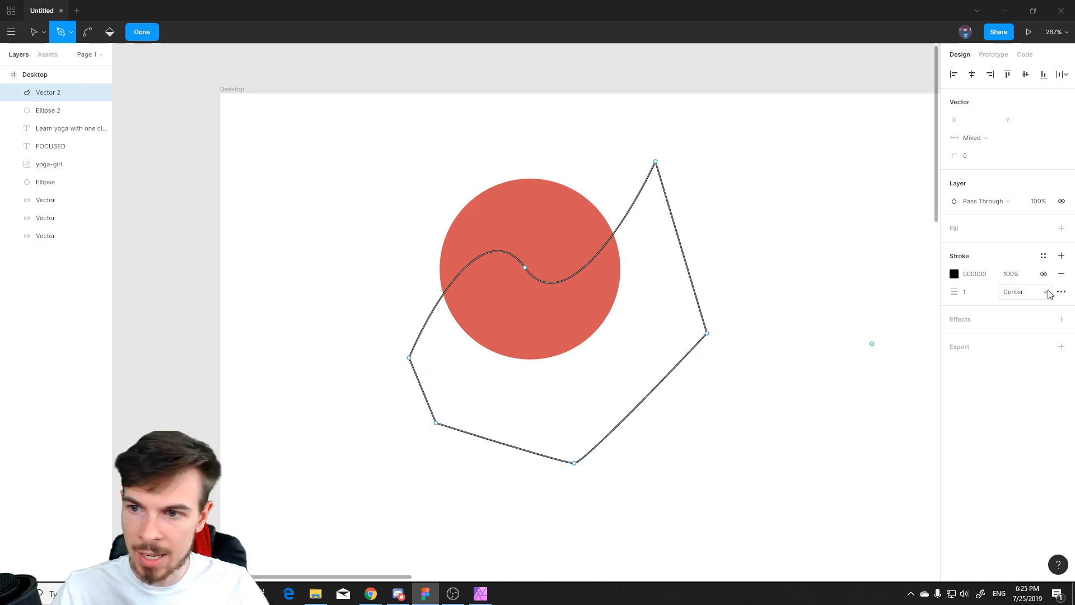
Step: Give the pen shape a solid fill in the document's yellow and remove its stroke
{"action": "left_click", "coordinate": [1060, 229]}
{"action": "left_click", "coordinate": [1062, 292]}
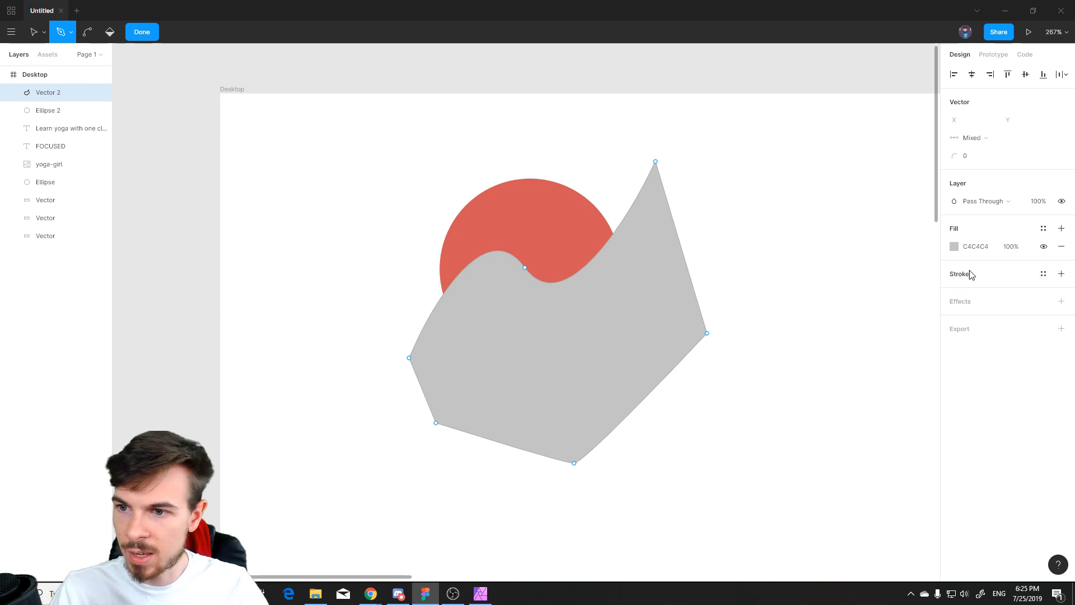
{"action": "left_click", "coordinate": [954, 247]}
{"action": "left_click", "coordinate": [860, 297]}
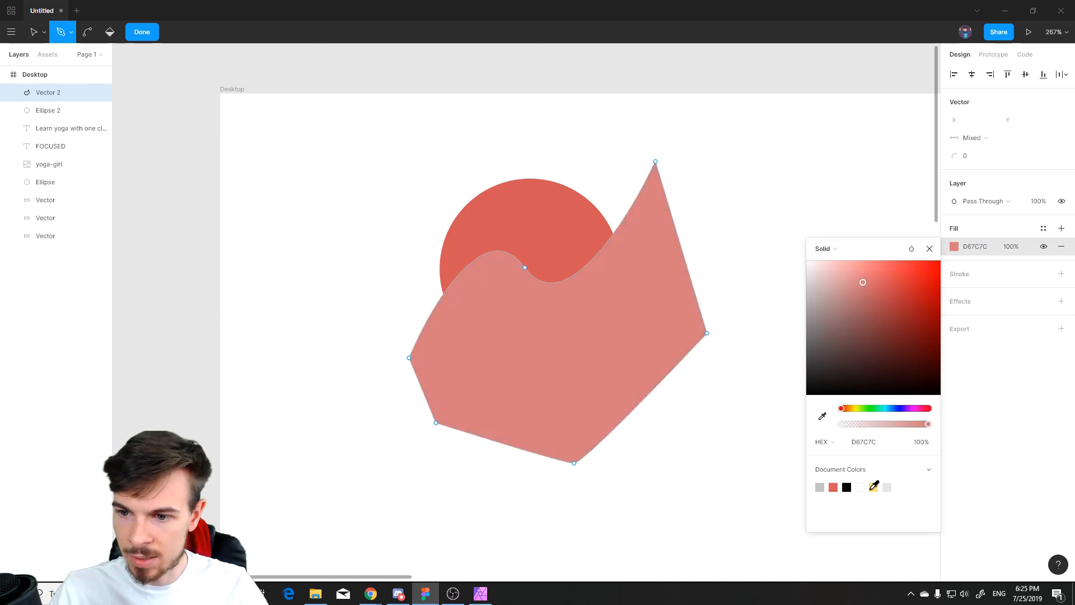
{"action": "left_click", "coordinate": [874, 487]}
{"action": "left_click", "coordinate": [930, 249]}
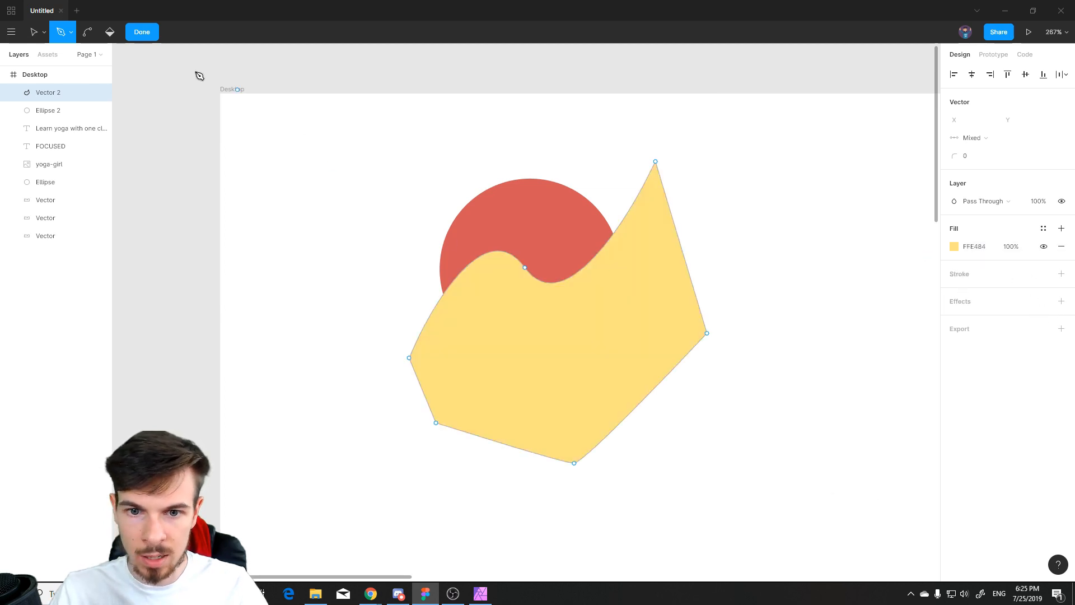
Step: Reshape the yellow shape's wave with the Bend tool, giving its point at the circle's center mirrored handles for a softer S-curve
{"action": "left_click", "coordinate": [93, 32]}
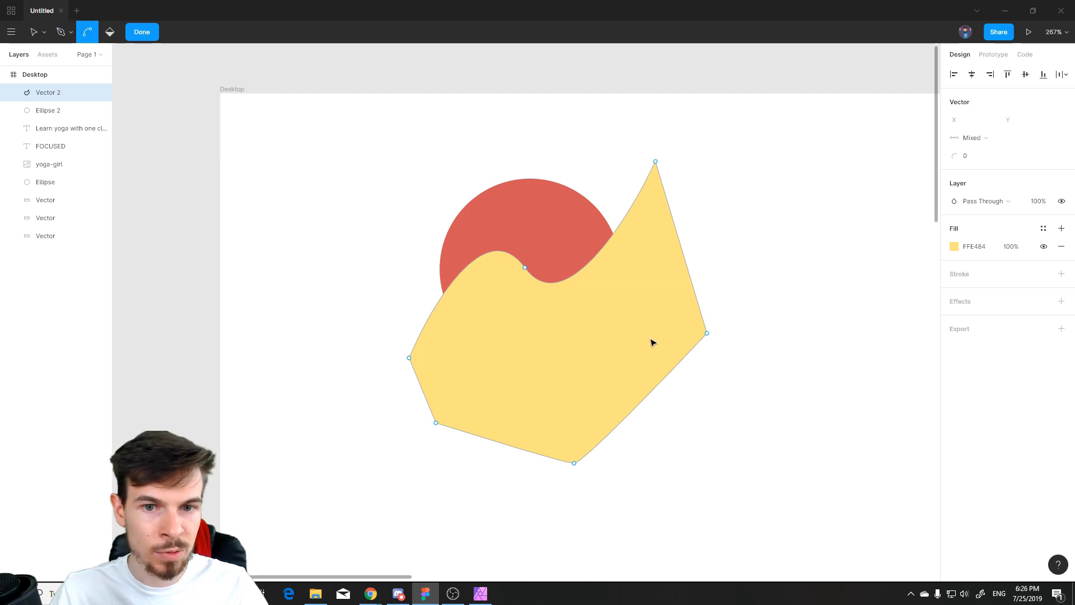
{"action": "left_click", "coordinate": [525, 268]}
{"action": "key", "text": "ctrl+z"}
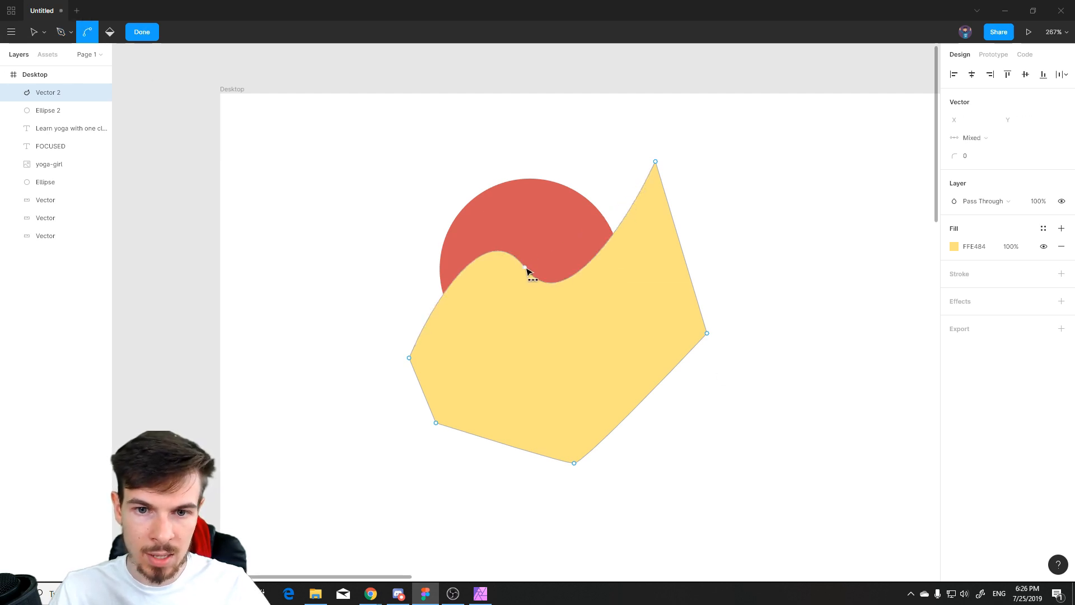
{"action": "left_click", "coordinate": [525, 269]}
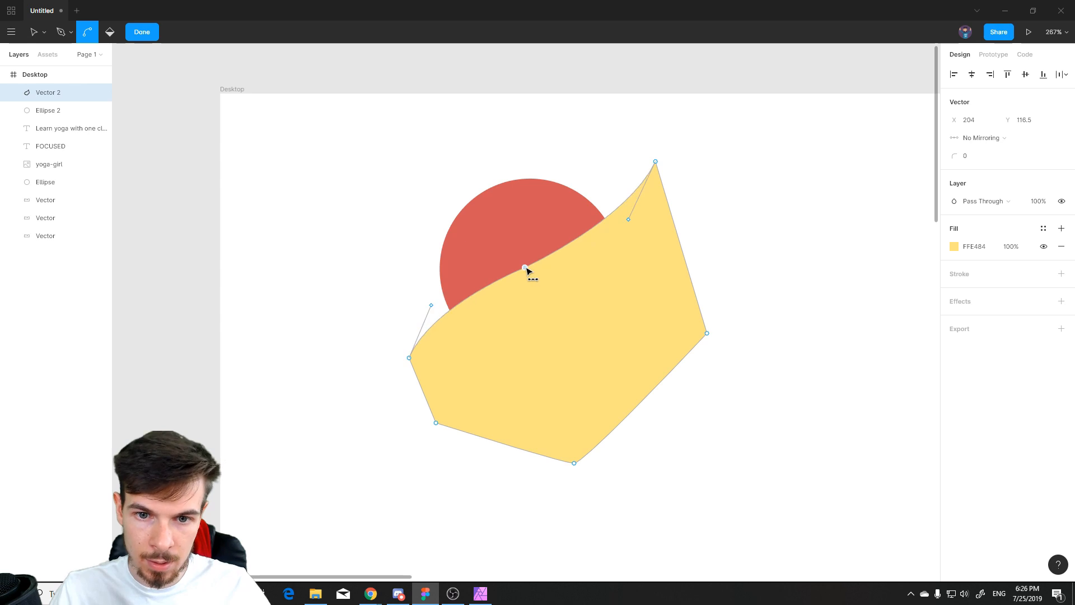
{"action": "left_click", "coordinate": [526, 269]}
{"action": "left_click_drag", "start_coordinate": [577, 228], "coordinate": [618, 298]}
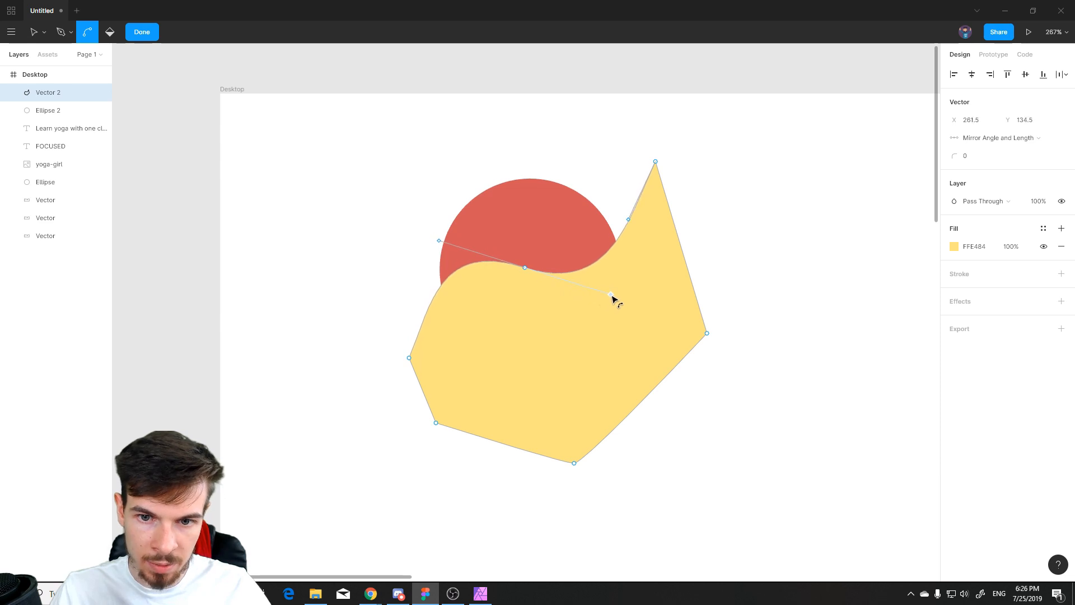
Step: Try another change to the wave's center handles, undo it, and finish editing the yellow shape
{"action": "left_click_drag", "start_coordinate": [528, 272], "coordinate": [604, 301]}
{"action": "key", "text": "ctrl+z"}
{"action": "left_click", "coordinate": [247, 95]}
{"action": "left_click", "coordinate": [134, 31]}
{"action": "left_click", "coordinate": [251, 165]}
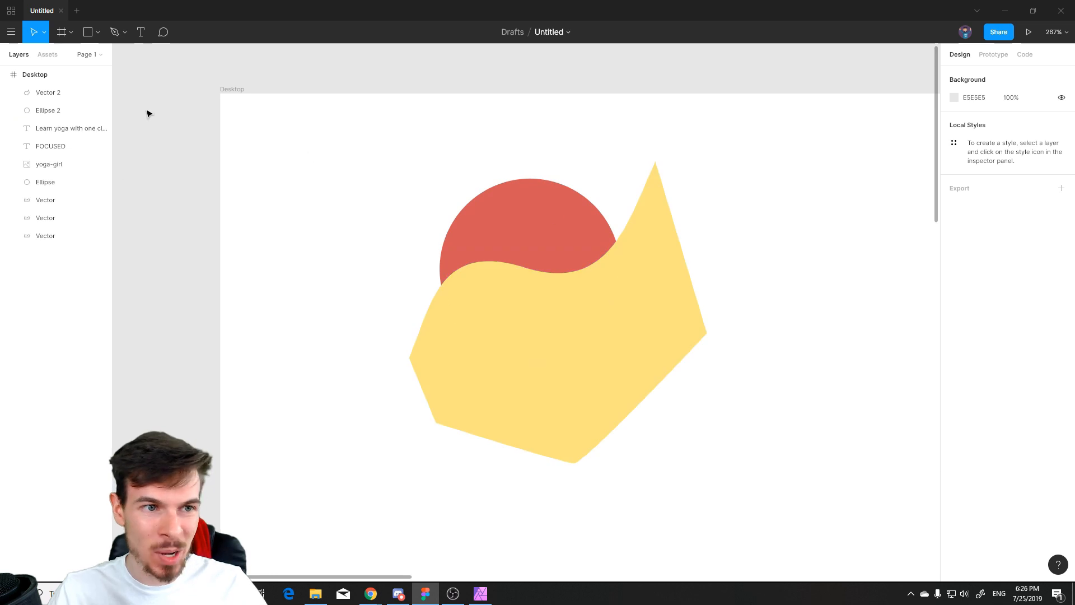
Step: Duplicate the red logo circle in place, with the copy stacked above the yellow shape
{"action": "left_click", "coordinate": [56, 111]}
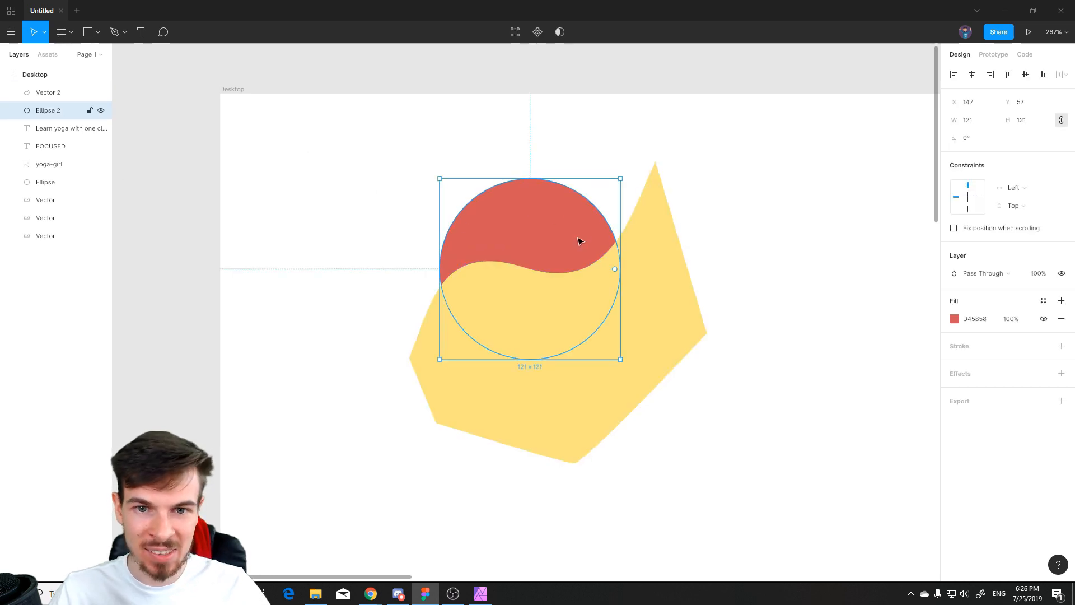
{"action": "key", "text": "ctrl+v"}
{"action": "left_click_drag", "start_coordinate": [60, 84], "coordinate": [61, 84]}
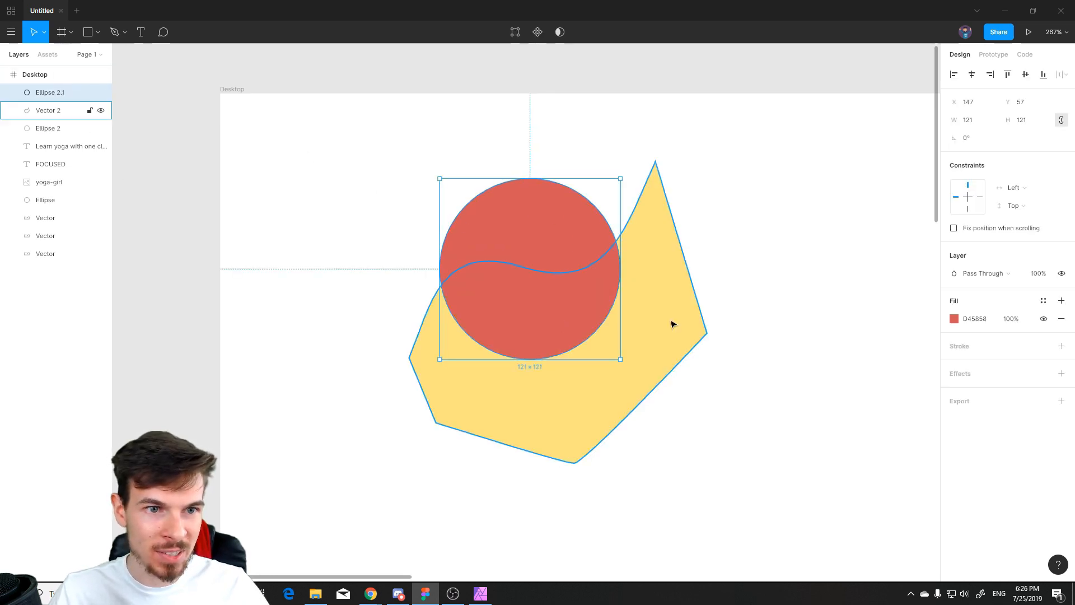
Step: Turn the duplicate circle into a mask and move the yellow shape above it so it is clipped to the circle
{"action": "right_click", "coordinate": [58, 93]}
{"action": "left_click", "coordinate": [68, 95]}
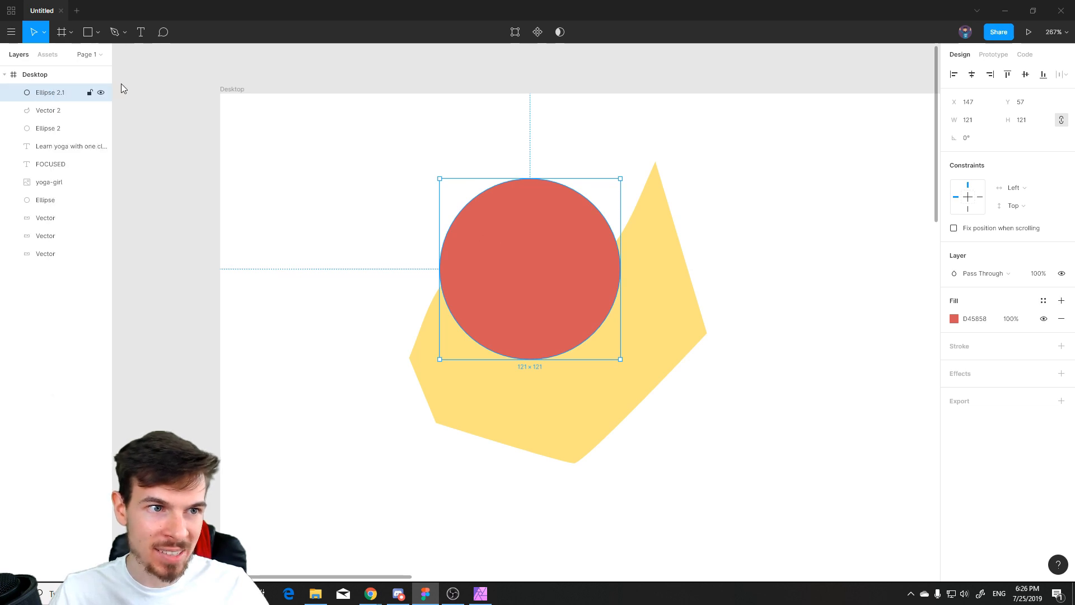
{"action": "left_click", "coordinate": [559, 31]}
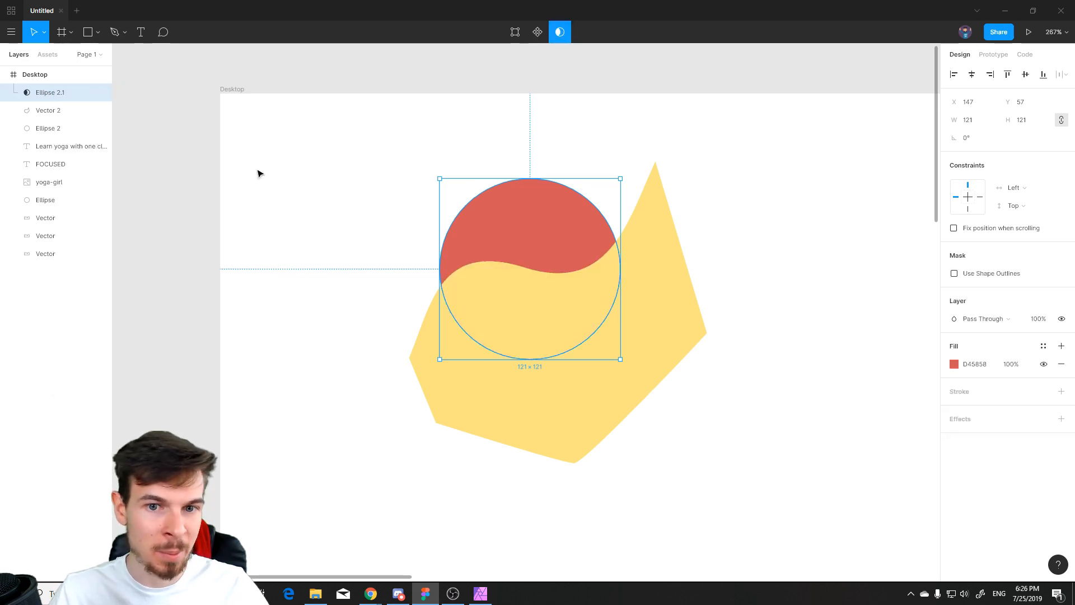
{"action": "mouse_move", "coordinate": [62, 111]}
{"action": "left_mouse_down"}
{"action": "mouse_move", "coordinate": [58, 119]}
{"action": "mouse_move", "coordinate": [56, 89]}
{"action": "left_mouse_up"}
Step: Group the yellow shape, the mask and the red circle, and name the group Logo
{"action": "left_click_drag", "start_coordinate": [778, 422], "coordinate": [393, 110]}
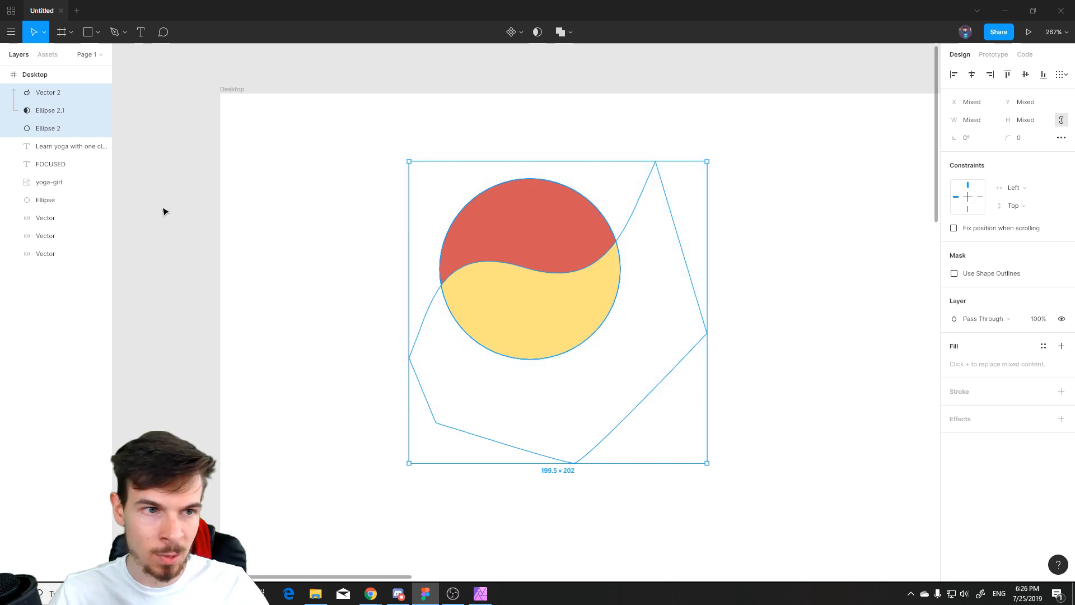
{"action": "key", "text": "ctrl+g"}
{"action": "double_click", "coordinate": [59, 90]}
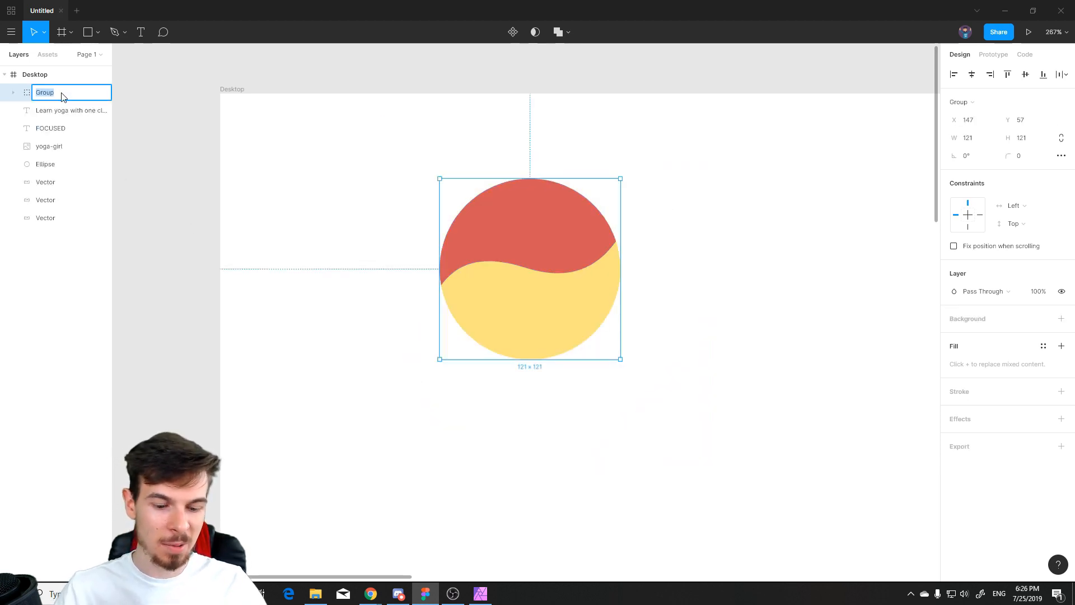
{"action": "type", "text": "Logo"}
{"action": "key", "text": "Return"}
Step: Scale the Logo group down to 47 × 47 and place it near the frame's upper-left corner at X 68, Y 33
{"action": "scroll", "coordinate": [650, 381], "scroll_direction": "down", "scroll_amount": 4}
{"action": "left_click", "coordinate": [674, 410]}
{"action": "left_click_drag", "start_coordinate": [674, 411], "coordinate": [556, 377]}
{"action": "left_click_drag", "start_coordinate": [493, 306], "coordinate": [483, 302]}
{"action": "left_click", "coordinate": [407, 336]}
{"action": "scroll", "coordinate": [405, 336], "scroll_direction": "up", "scroll_amount": 3}
{"action": "left_click_drag", "start_coordinate": [405, 336], "coordinate": [446, 376]}
{"action": "left_click_drag", "start_coordinate": [538, 297], "coordinate": [556, 320]}
{"action": "key", "text": "ctrl+z"}
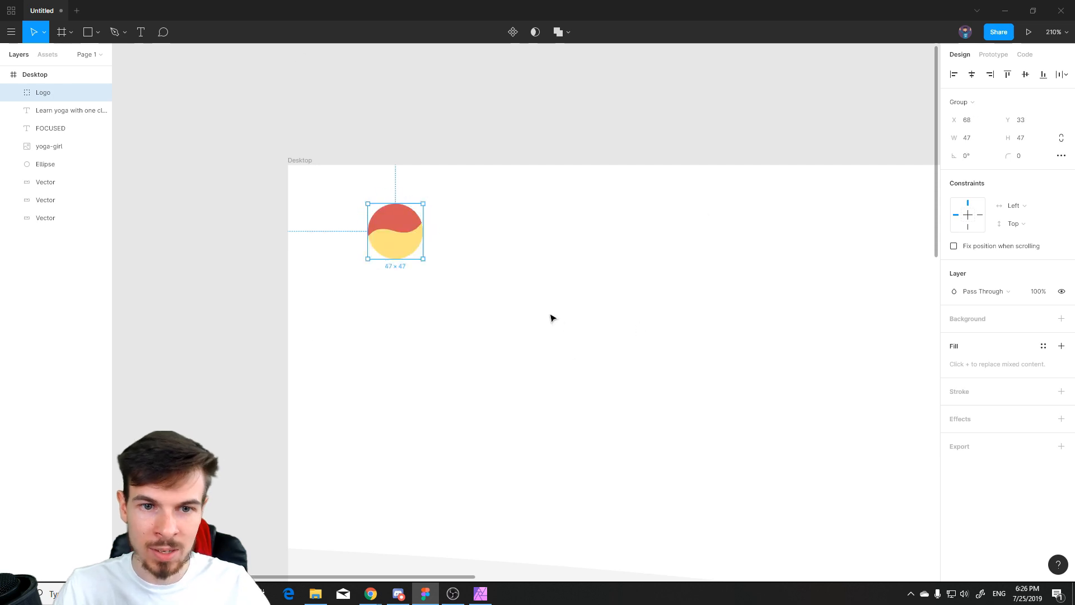
Step: Add a text box about 194 × 48 beside the logo reading "Focused"
{"action": "left_click", "coordinate": [503, 245]}
{"action": "key", "text": "t"}
{"action": "left_click_drag", "start_coordinate": [435, 203], "coordinate": [663, 259]}
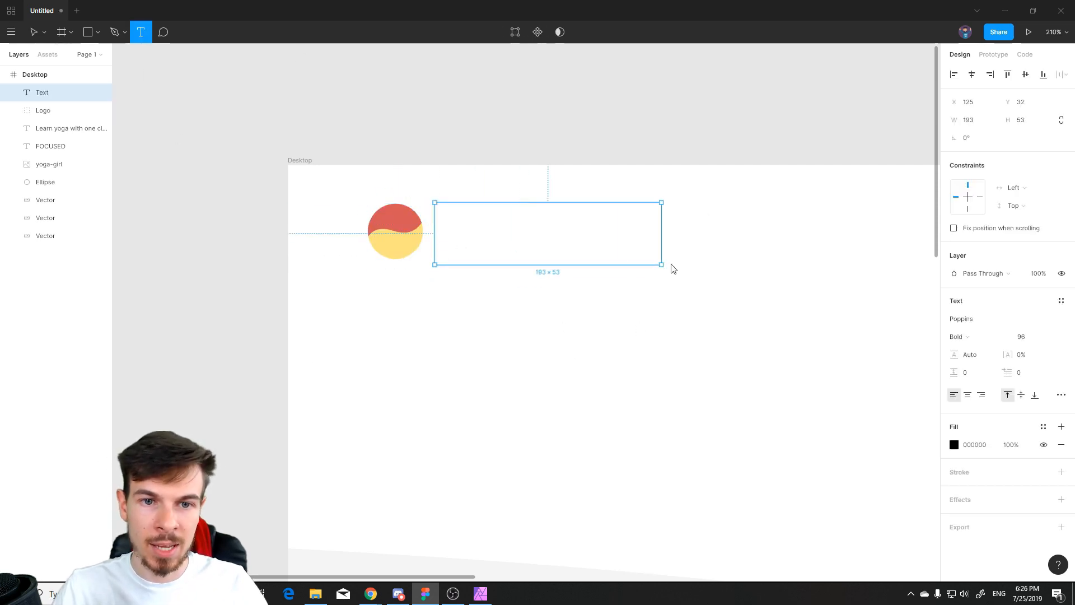
{"action": "type", "text": "Focused"}
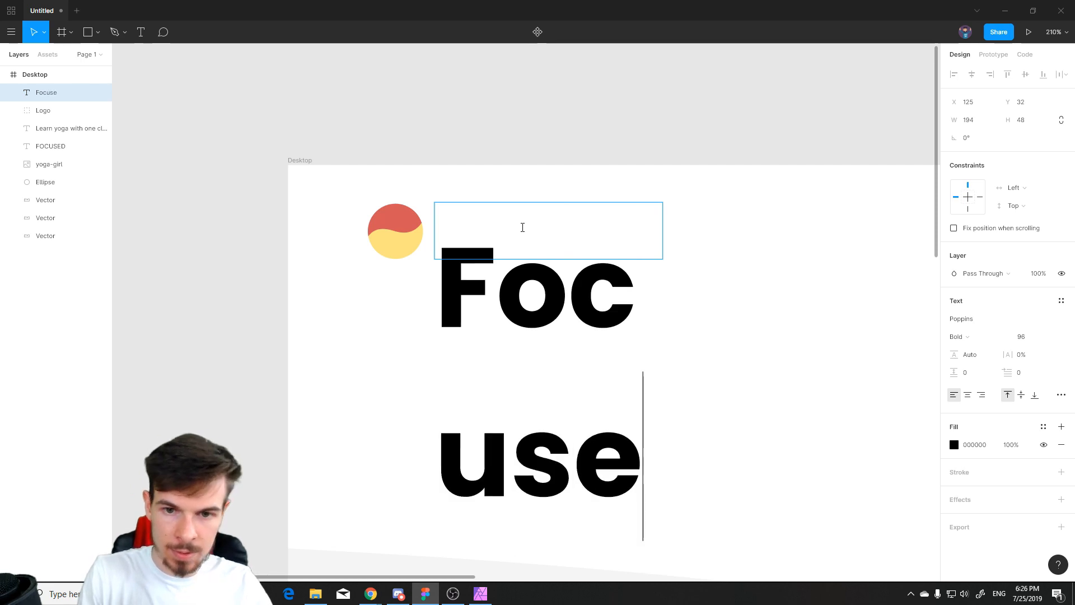
Step: Set the brand text beside the logo to size 24 and Regular weight, and move it to X 130, Y 39
{"action": "key", "text": "ctrl+a"}
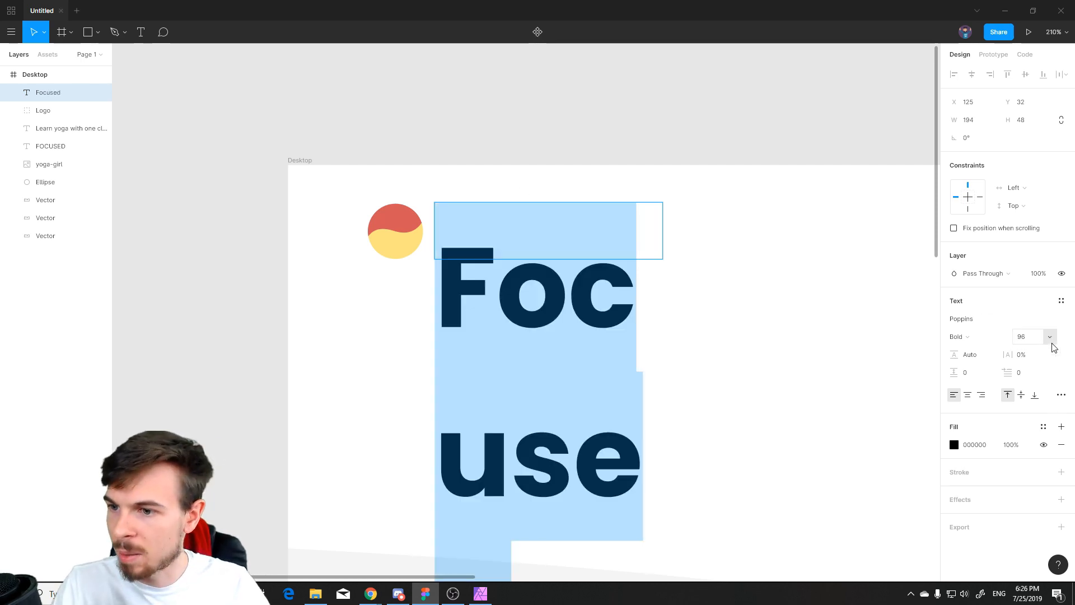
{"action": "left_click", "coordinate": [1049, 340]}
{"action": "left_click", "coordinate": [1035, 270]}
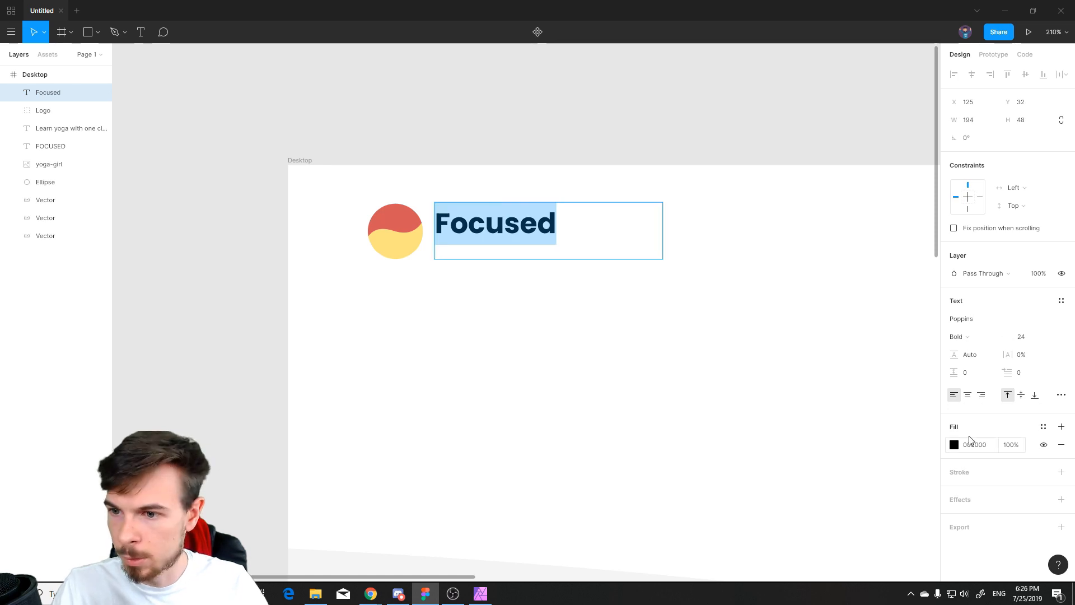
{"action": "left_click", "coordinate": [989, 337]}
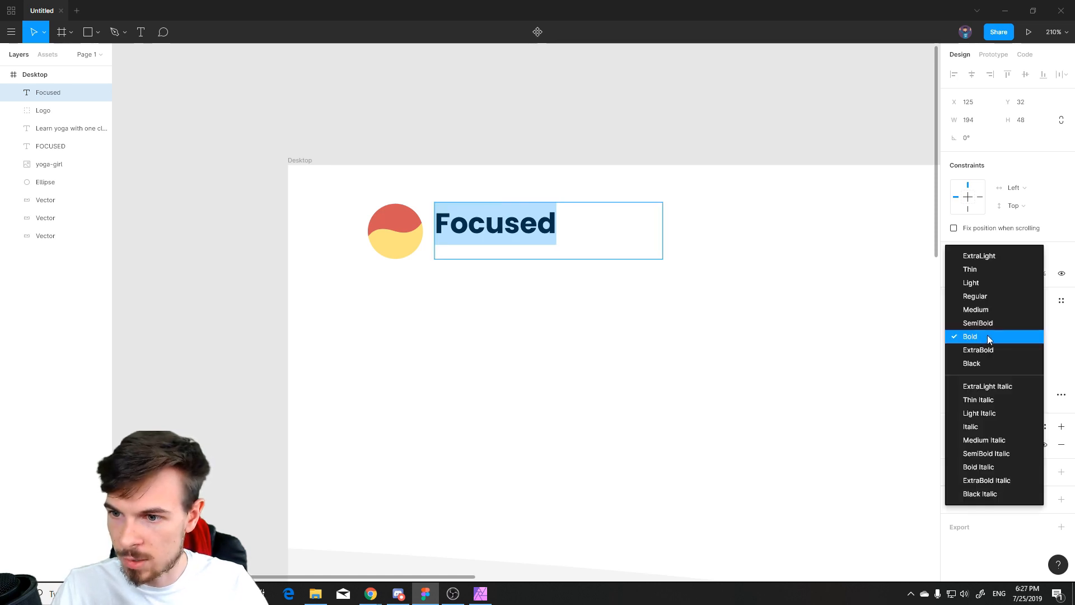
{"action": "left_click", "coordinate": [986, 301]}
{"action": "mouse_move", "coordinate": [507, 229]}
{"action": "left_mouse_down"}
{"action": "mouse_move", "coordinate": [525, 241]}
{"action": "mouse_move", "coordinate": [513, 236]}
{"action": "left_mouse_up"}
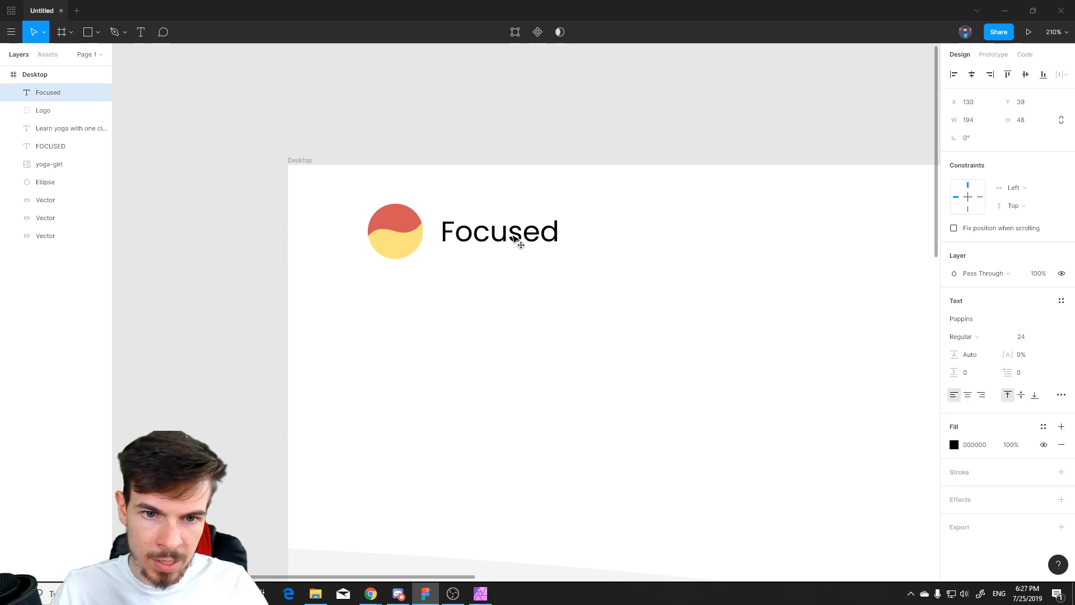
Step: Review the whole frame and its header area at different zoom levels
{"action": "left_click", "coordinate": [583, 291]}
{"action": "scroll", "coordinate": [579, 299], "scroll_direction": "down", "scroll_amount": 5}
{"action": "left_click_drag", "start_coordinate": [654, 368], "coordinate": [457, 280]}
{"action": "scroll", "coordinate": [494, 291], "scroll_direction": "down", "scroll_amount": 4}
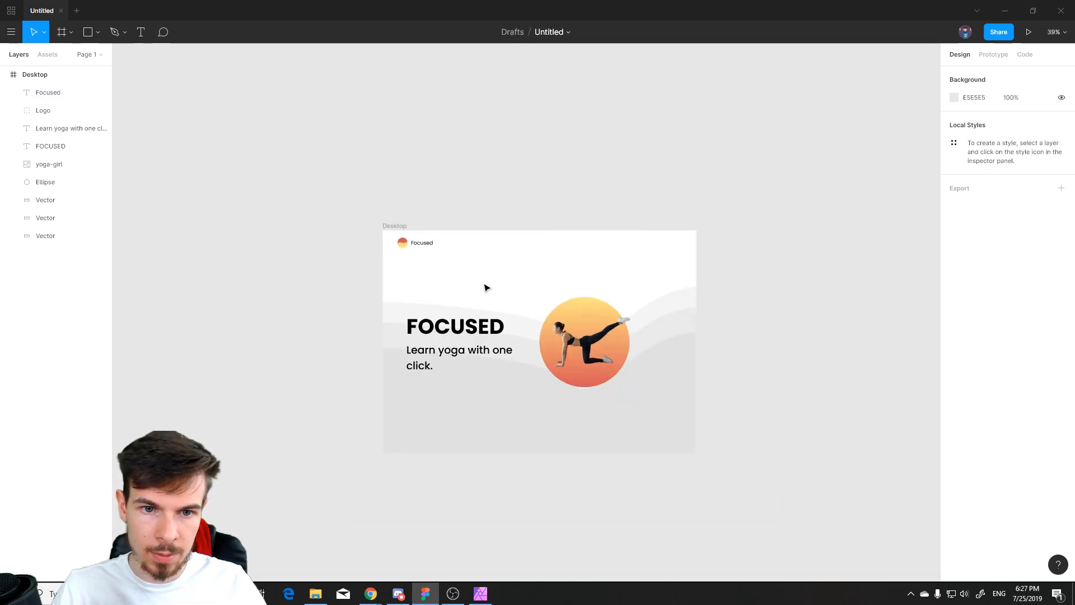
{"action": "scroll", "coordinate": [486, 288], "scroll_direction": "up", "scroll_amount": 5}
{"action": "scroll", "coordinate": [382, 240], "scroll_direction": "left", "scroll_amount": 2}
{"action": "scroll", "coordinate": [381, 240], "scroll_direction": "up", "scroll_amount": 1}
{"action": "left_click", "coordinate": [339, 201]}
{"action": "left_click_drag", "start_coordinate": [350, 210], "coordinate": [398, 207]}
{"action": "left_click", "coordinate": [395, 243]}
{"action": "left_click", "coordinate": [465, 252]}
{"action": "left_click_drag", "start_coordinate": [483, 261], "coordinate": [258, 280]}
{"action": "scroll", "coordinate": [597, 270], "scroll_direction": "up", "scroll_amount": 2}
{"action": "scroll", "coordinate": [610, 253], "scroll_direction": "down", "scroll_amount": 2}
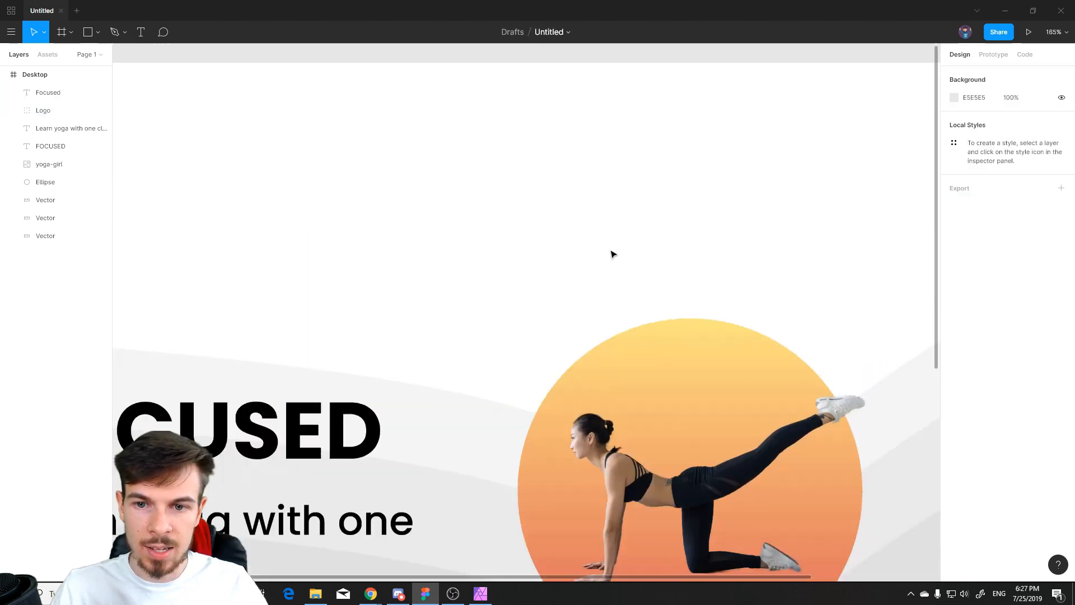
Step: Add the text "App" at size 18 in a box about 228 × 76 in the frame's header, past the brand name
{"action": "scroll", "coordinate": [612, 253], "scroll_direction": "down", "scroll_amount": 5}
{"action": "left_click", "coordinate": [141, 32]}
{"action": "left_click_drag", "start_coordinate": [440, 219], "coordinate": [546, 255]}
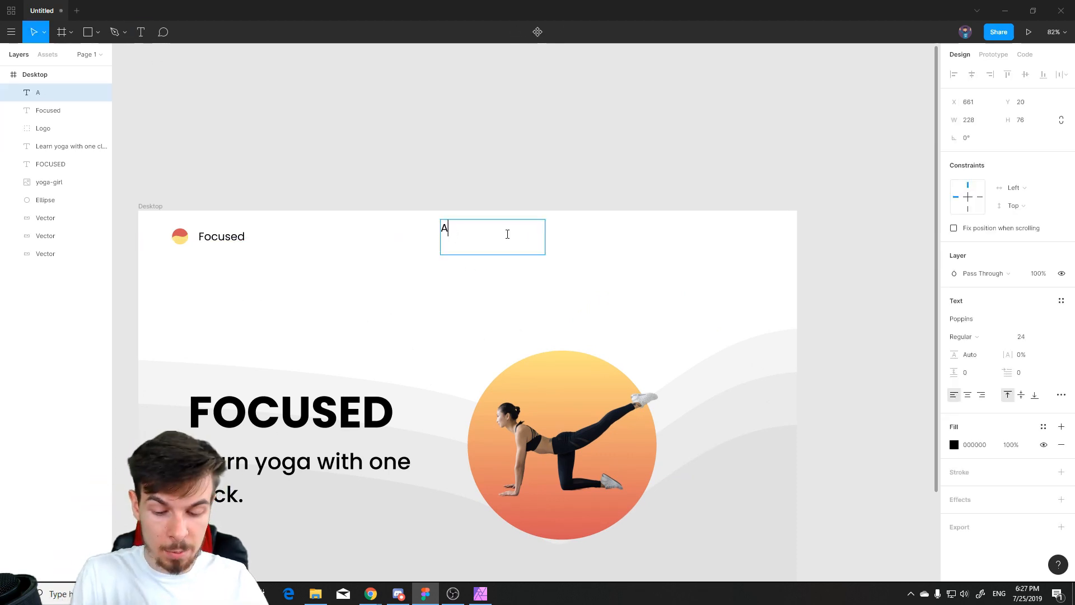
{"action": "left_click", "coordinate": [1050, 338]}
{"action": "left_click", "coordinate": [1025, 314]}
{"action": "key", "text": "Escape"}
Step: Move the App text to X 698, Y 43, level with the brand name
{"action": "scroll", "coordinate": [442, 306], "scroll_direction": "up", "scroll_amount": 5}
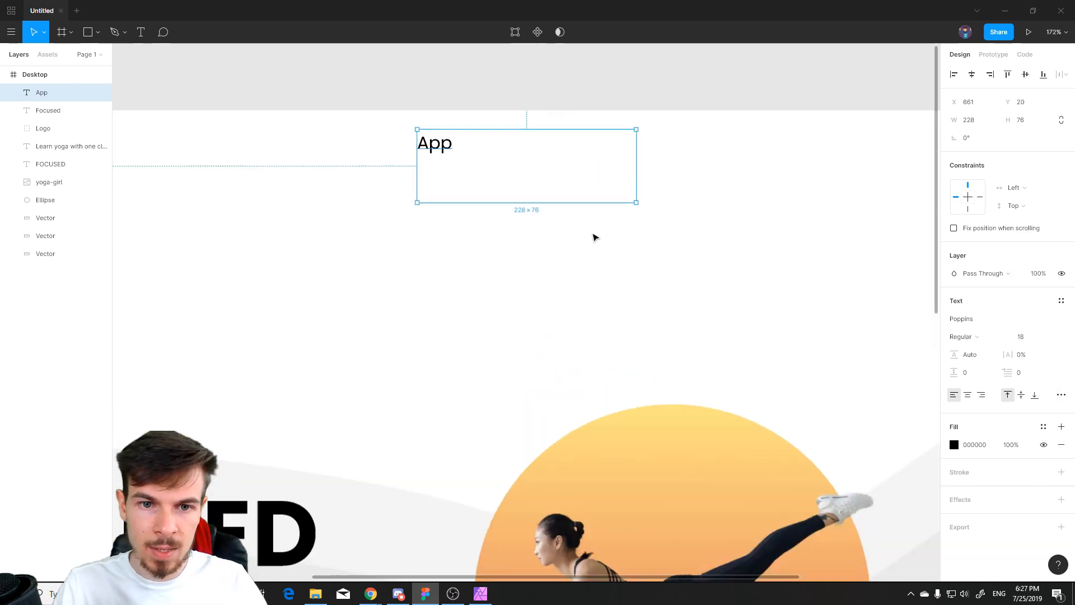
{"action": "left_click", "coordinate": [591, 240]}
{"action": "scroll", "coordinate": [582, 238], "scroll_direction": "down", "scroll_amount": 4}
{"action": "left_click_drag", "start_coordinate": [555, 229], "coordinate": [504, 253]}
{"action": "left_click", "coordinate": [447, 209]}
{"action": "left_click_drag", "start_coordinate": [453, 220], "coordinate": [473, 233]}
{"action": "left_click", "coordinate": [618, 324]}
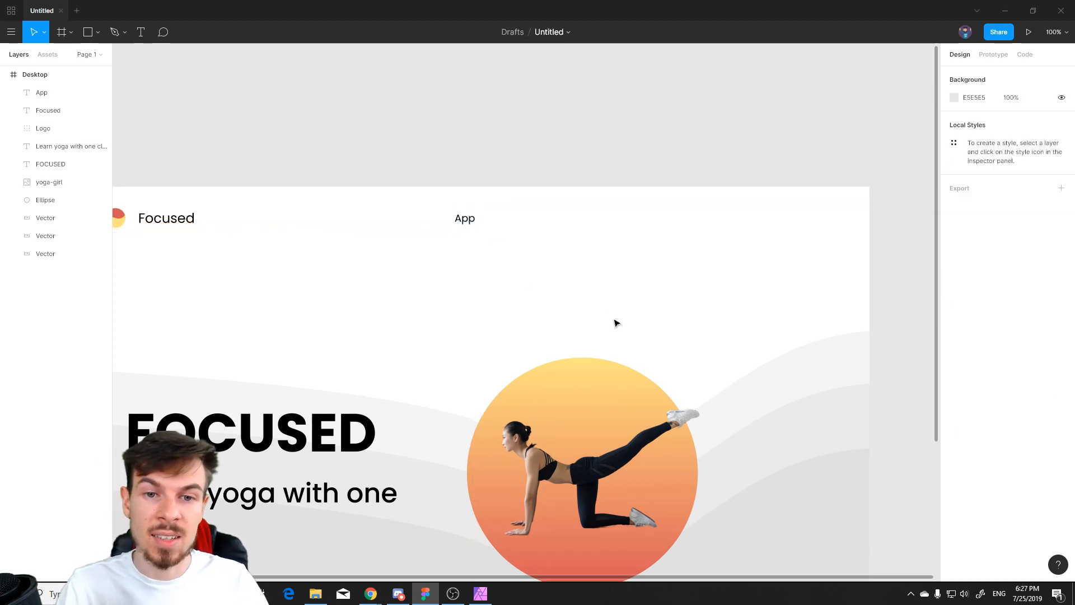
Step: Set the App text box to resize to its text's width and turn it into a component
{"action": "left_click", "coordinate": [56, 93]}
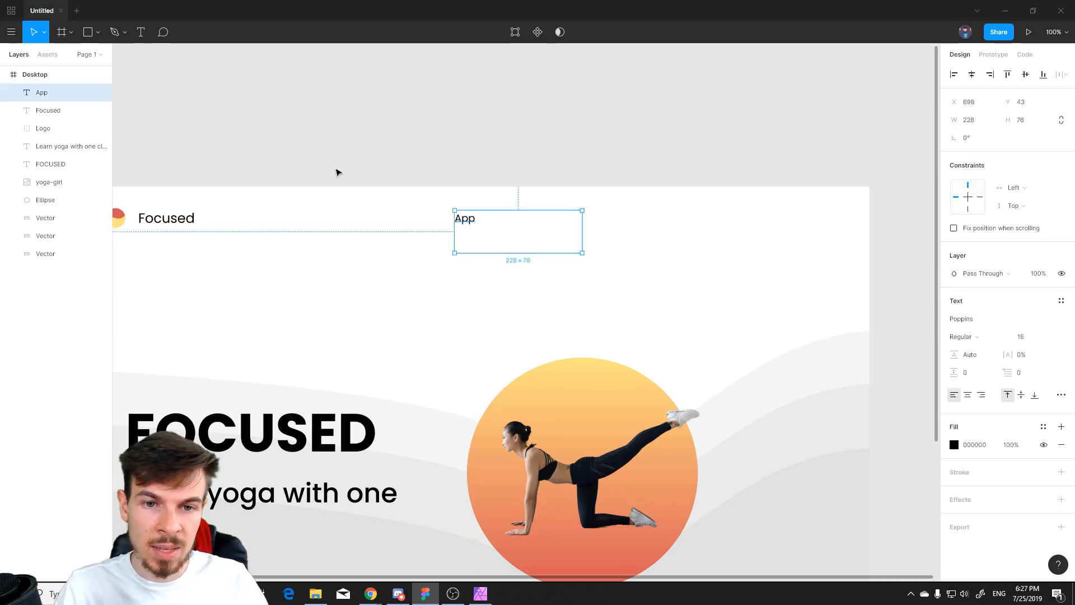
{"action": "left_click", "coordinate": [1062, 395]}
{"action": "left_click", "coordinate": [819, 441]}
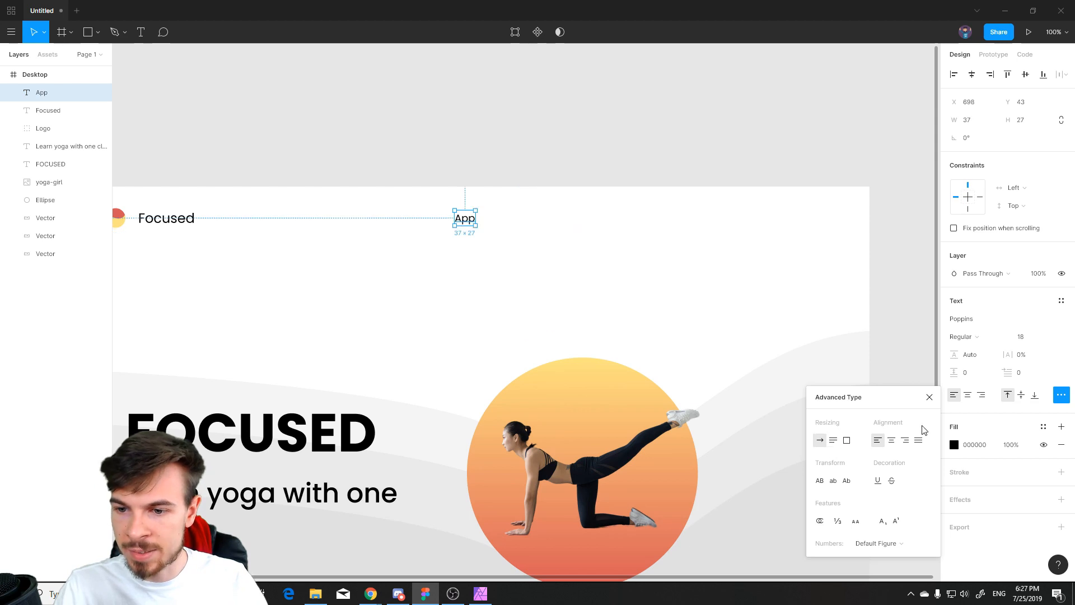
{"action": "left_click", "coordinate": [1060, 399]}
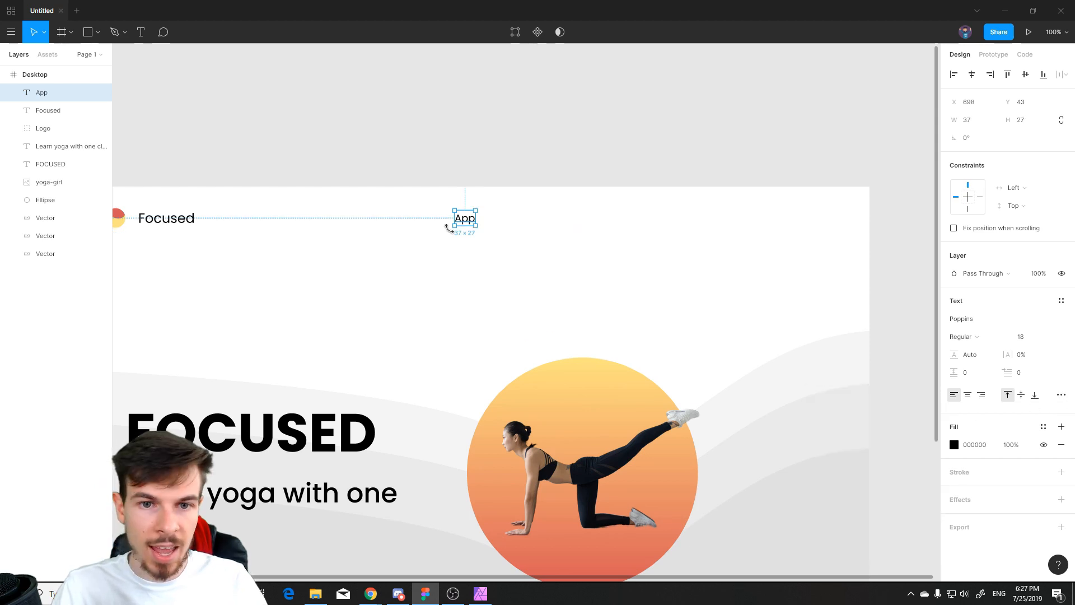
{"action": "scroll", "coordinate": [461, 239], "scroll_direction": "up", "scroll_amount": 1}
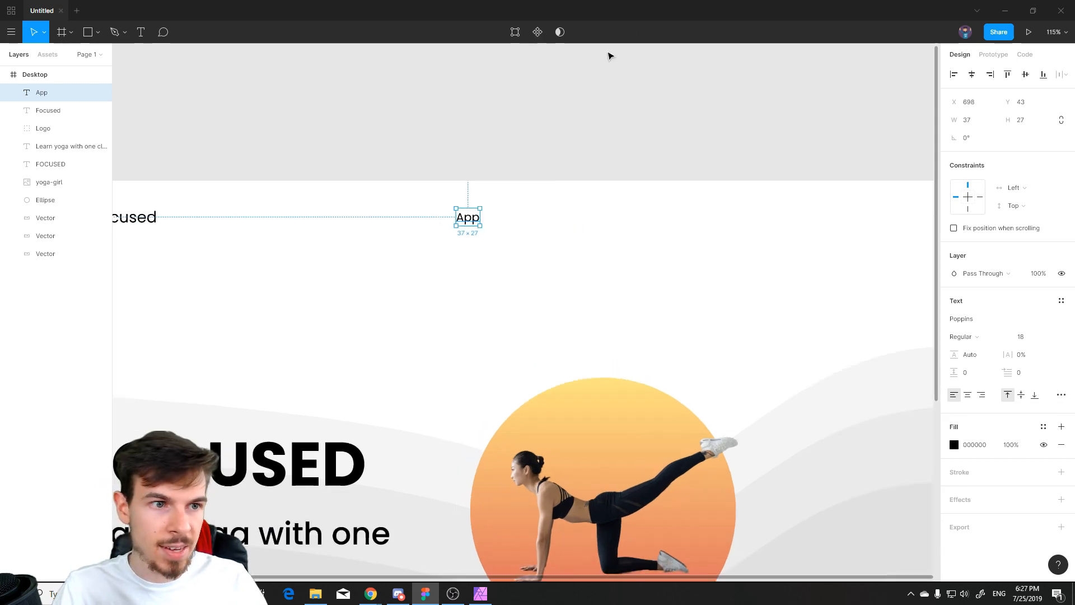
{"action": "left_click", "coordinate": [538, 32]}
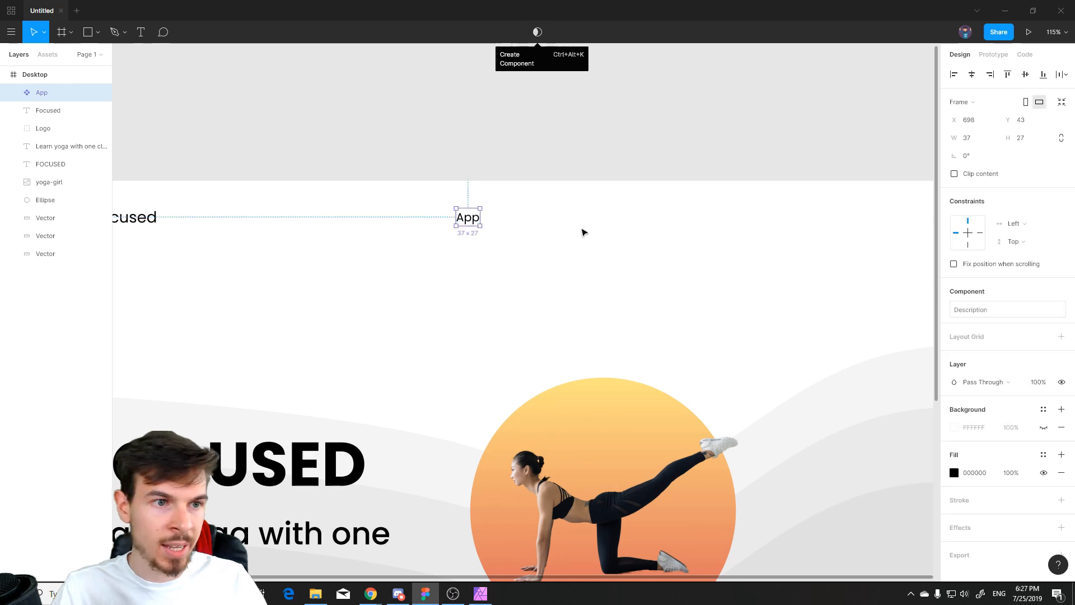
Step: Duplicate the App component into three evenly spaced instances along the header row
{"action": "scroll", "coordinate": [580, 233], "scroll_direction": "up", "scroll_amount": 1}
{"action": "scroll", "coordinate": [571, 245], "scroll_direction": "up", "scroll_amount": 2}
{"action": "left_click_drag", "start_coordinate": [432, 235], "coordinate": [805, 232]}
{"action": "left_click", "coordinate": [588, 280]}
{"action": "left_click", "coordinate": [688, 252]}
{"action": "left_click", "coordinate": [954, 490]}
{"action": "left_click", "coordinate": [444, 276]}
Step: Try a muted red fill on the master App component and undo it
{"action": "left_click", "coordinate": [426, 231]}
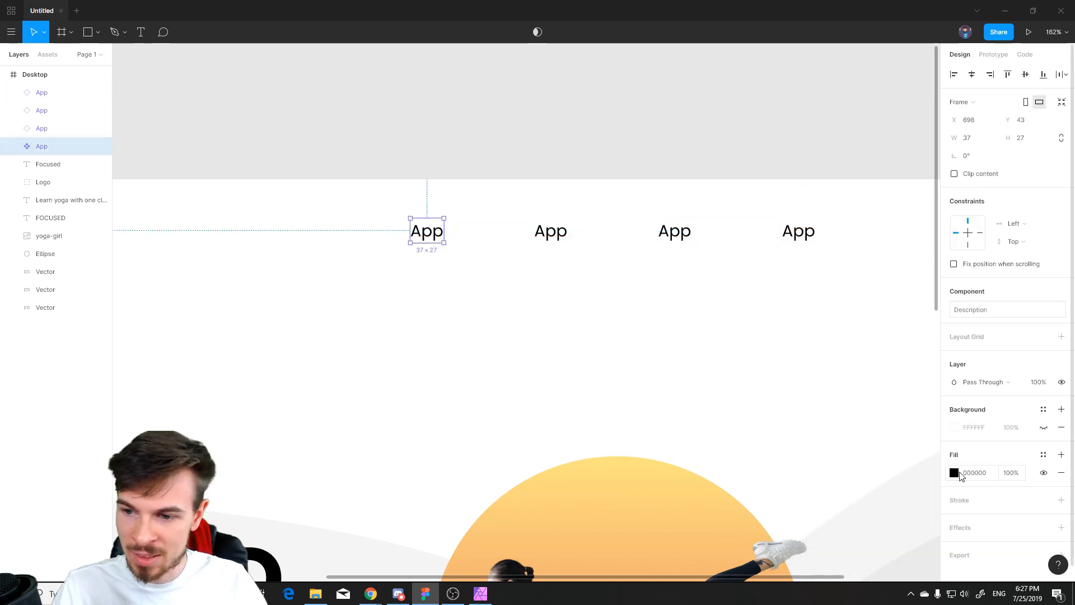
{"action": "left_click", "coordinate": [954, 473]}
{"action": "mouse_move", "coordinate": [909, 429]}
{"action": "left_mouse_down"}
{"action": "mouse_move", "coordinate": [804, 333]}
{"action": "mouse_move", "coordinate": [890, 315]}
{"action": "mouse_move", "coordinate": [857, 339]}
{"action": "left_mouse_up"}
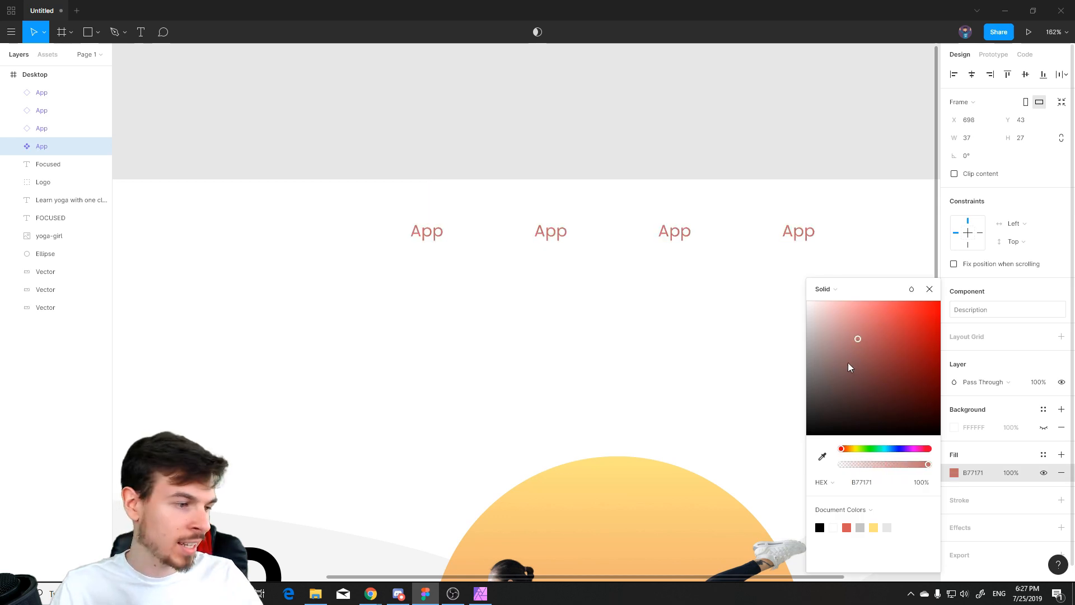
{"action": "key", "text": "ctrl+z"}
{"action": "left_click", "coordinate": [561, 309]}
Step: Set the master App component's fill to dark gray 515151
{"action": "left_click", "coordinate": [421, 238]}
{"action": "left_click", "coordinate": [954, 473]}
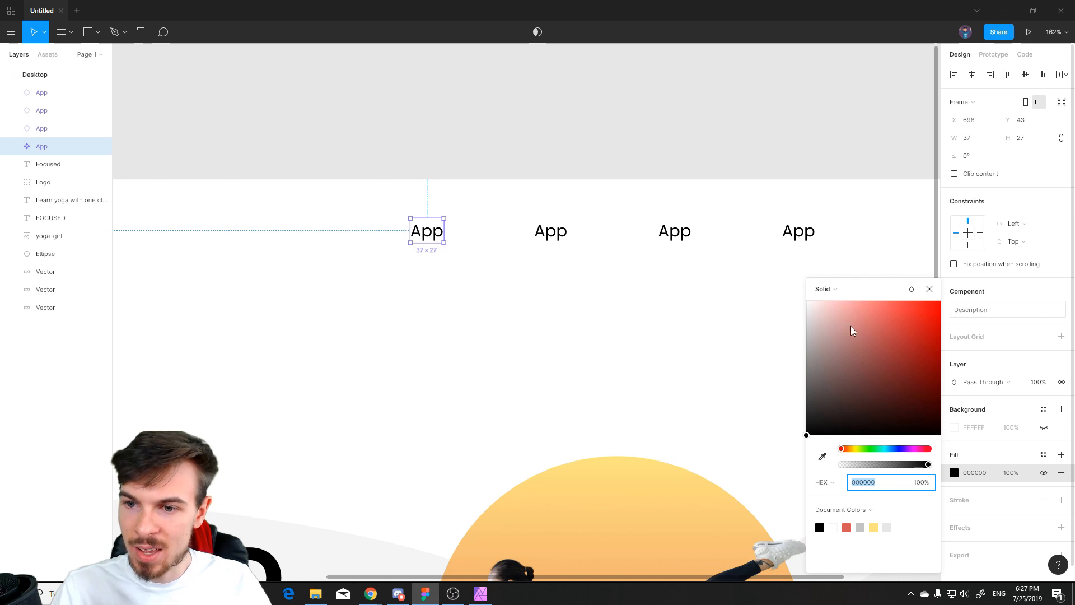
{"action": "type", "text": "333"}
{"action": "key", "text": "Return"}
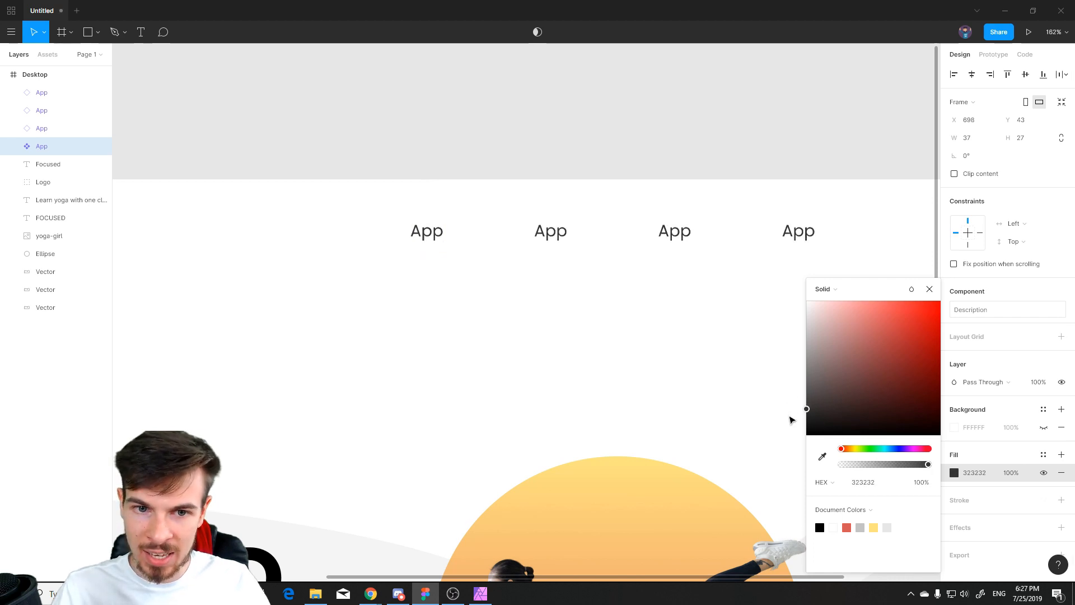
{"action": "mouse_move", "coordinate": [789, 398]}
{"action": "left_mouse_down"}
{"action": "mouse_move", "coordinate": [799, 392]}
{"action": "mouse_move", "coordinate": [802, 414]}
{"action": "mouse_move", "coordinate": [804, 392]}
{"action": "left_mouse_up"}
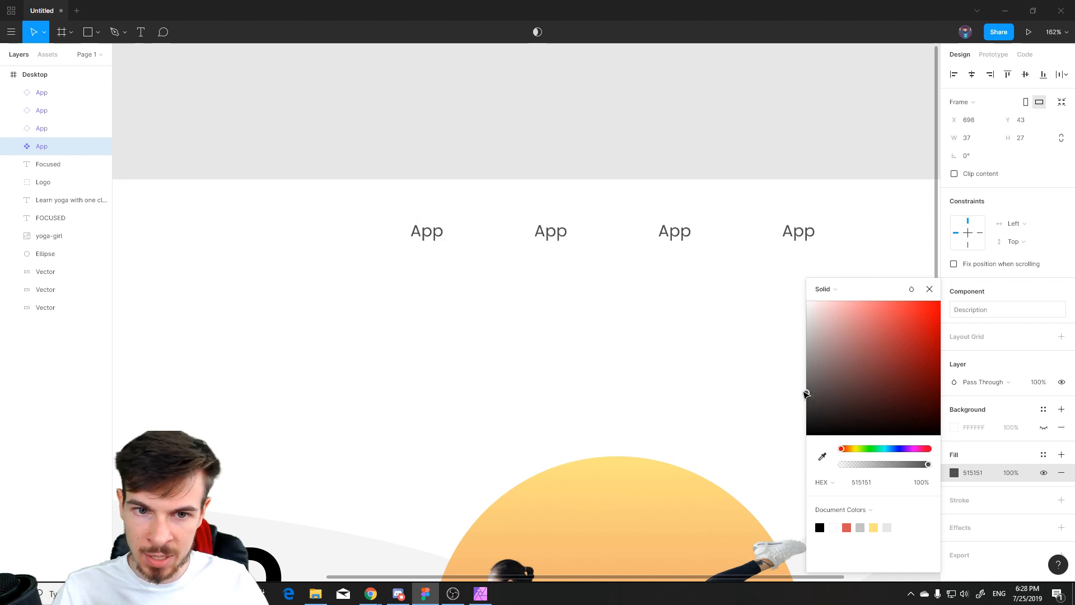
{"action": "left_click", "coordinate": [678, 345]}
Step: Change the second navigation link's text to "Contact" and widen its instance so the word fits on one line
{"action": "double_click", "coordinate": [549, 232]}
{"action": "double_click", "coordinate": [554, 231]}
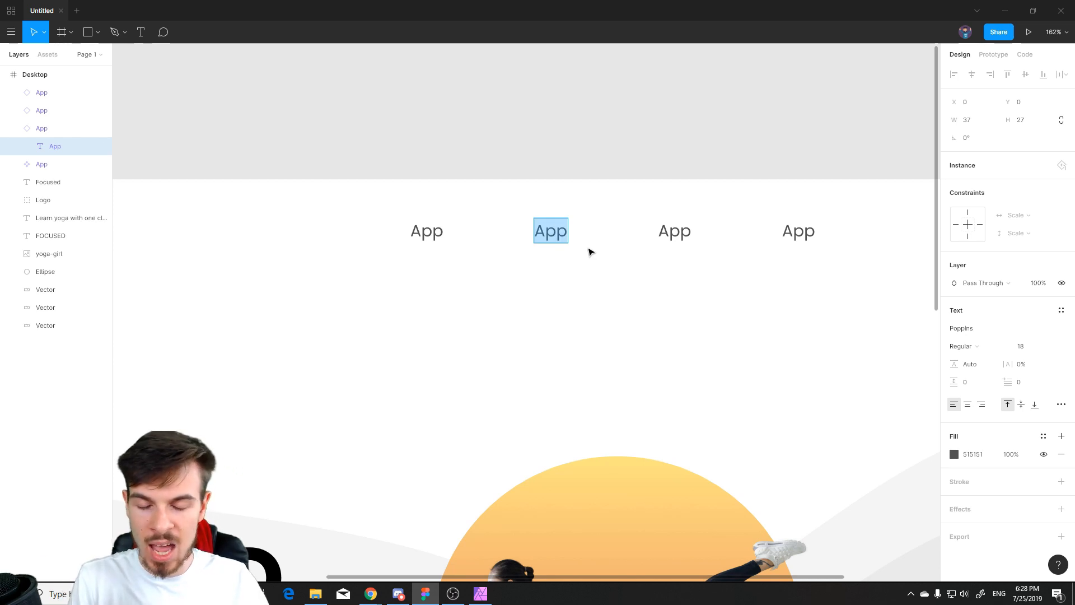
{"action": "type", "text": "cont"}
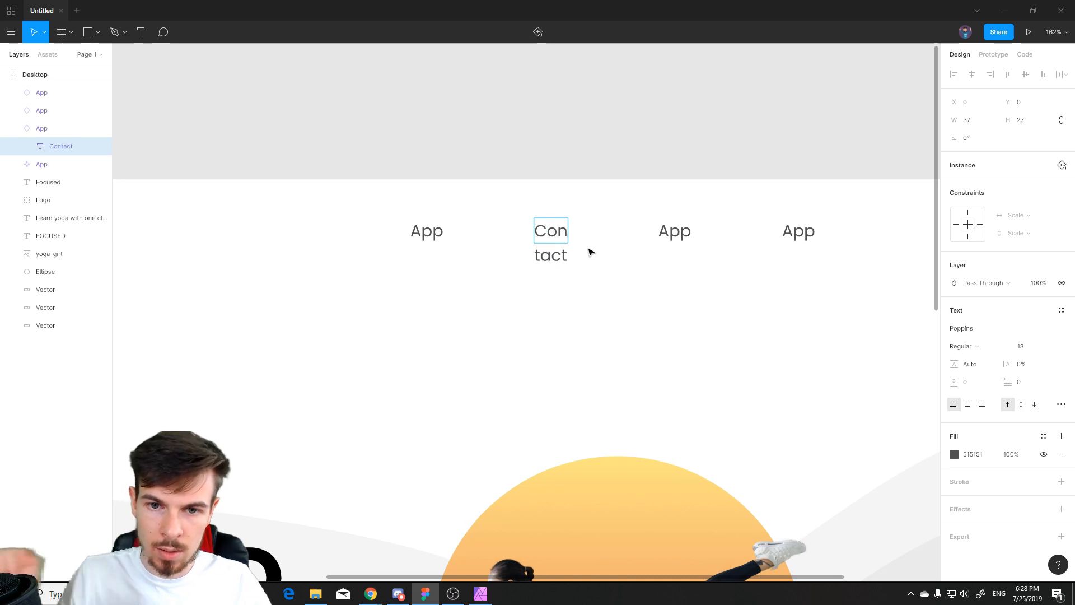
{"action": "left_click", "coordinate": [648, 336]}
{"action": "left_click", "coordinate": [565, 234]}
{"action": "left_click_drag", "start_coordinate": [570, 233], "coordinate": [606, 234]}
Step: Shift the third and fourth navigation links to the right to make room for the Contact link
{"action": "left_click", "coordinate": [719, 295]}
{"action": "left_click_drag", "start_coordinate": [675, 231], "coordinate": [699, 240]}
{"action": "left_click_drag", "start_coordinate": [807, 237], "coordinate": [827, 241]}
Step: Change the third navigation link's text to "Support" and widen its instance to about 76 so it fits one line
{"action": "double_click", "coordinate": [698, 239]}
{"action": "double_click", "coordinate": [691, 232]}
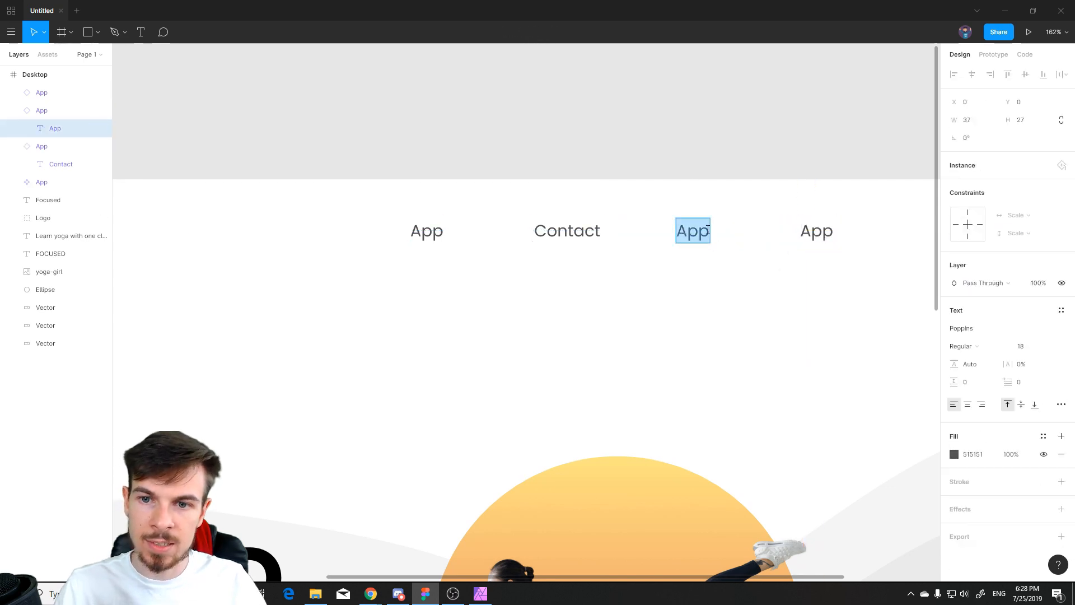
{"action": "type", "text": "Support"}
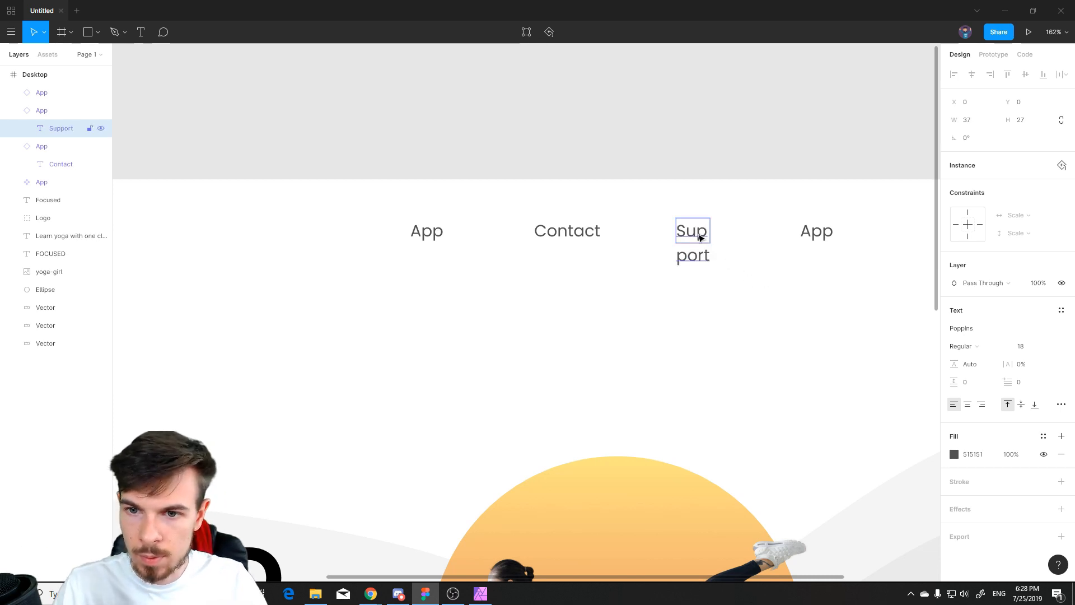
{"action": "left_click", "coordinate": [722, 247]}
{"action": "left_click", "coordinate": [707, 235]}
{"action": "left_click_drag", "start_coordinate": [710, 235], "coordinate": [748, 236]}
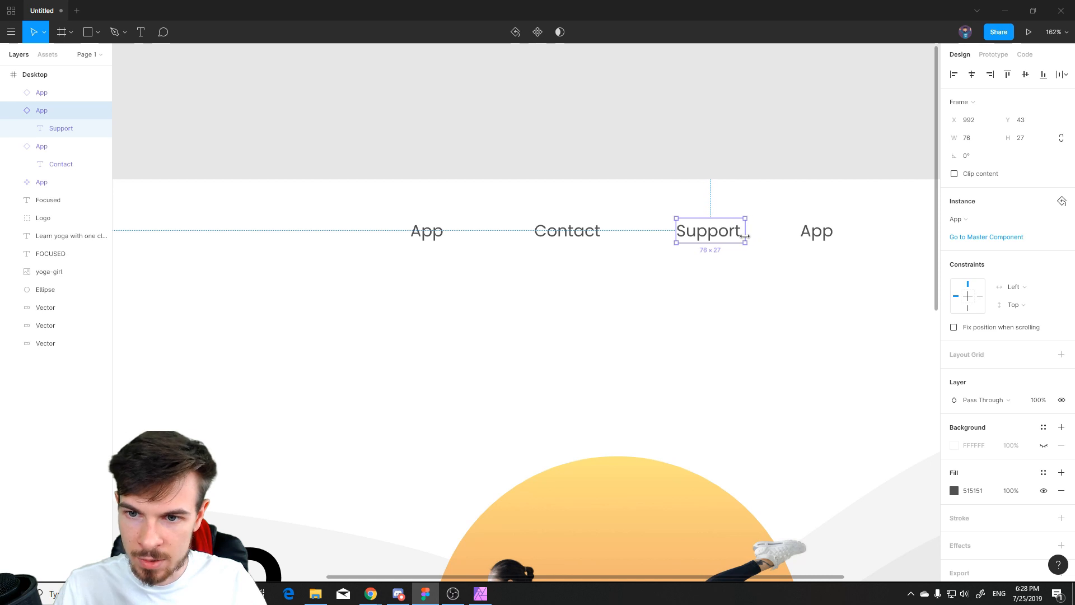
Step: Change the fourth navigation link's text to "Login" and resize its instance so the word fits on one line
{"action": "left_click", "coordinate": [825, 233]}
{"action": "left_click_drag", "start_coordinate": [838, 231], "coordinate": [896, 231]}
{"action": "double_click", "coordinate": [830, 231]}
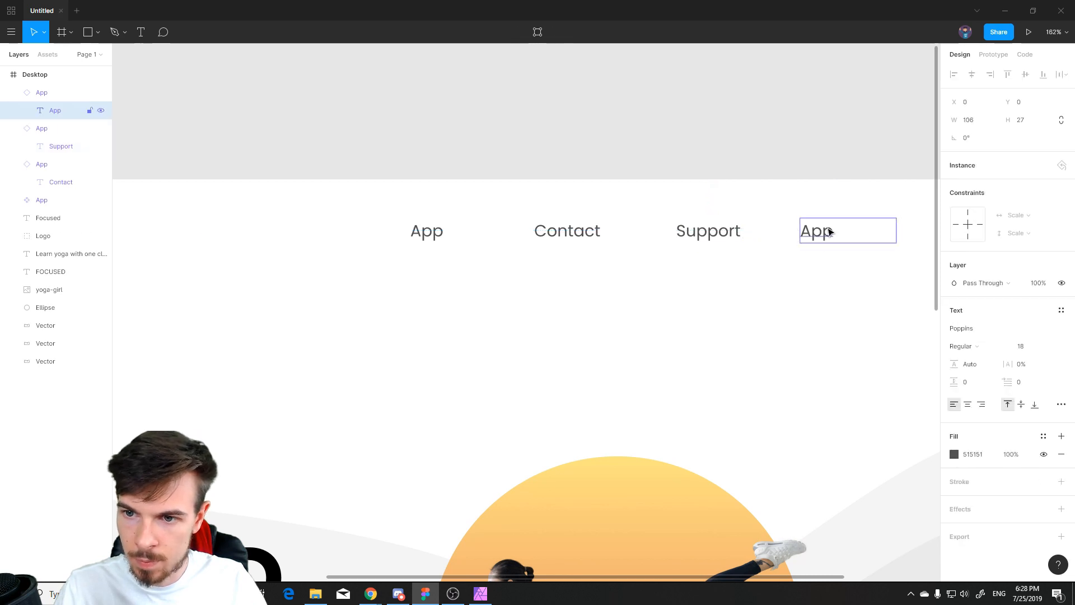
{"action": "double_click", "coordinate": [826, 232]}
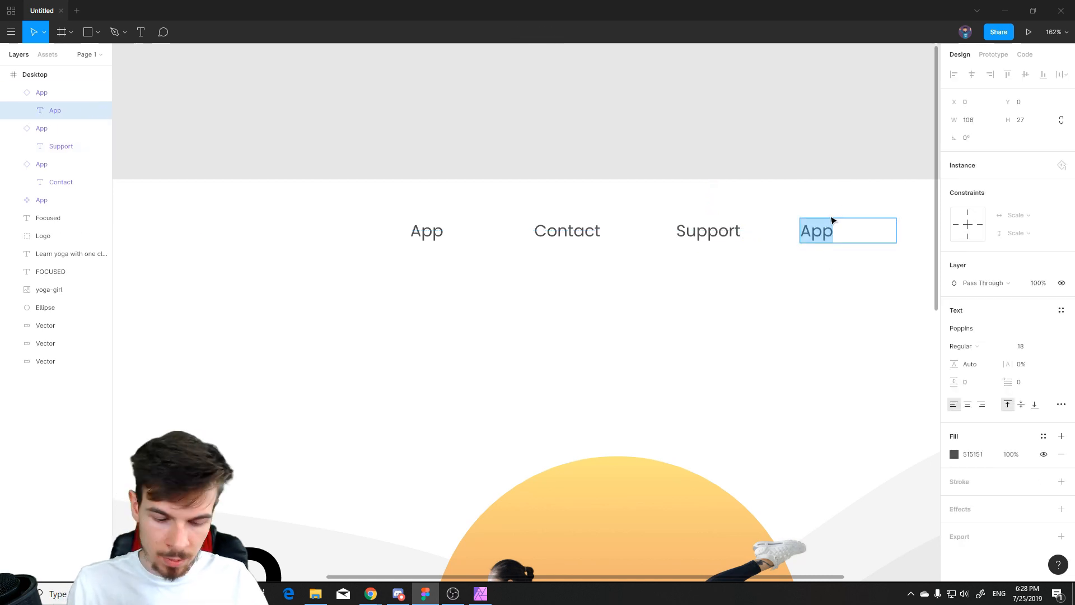
{"action": "type", "text": "Login"}
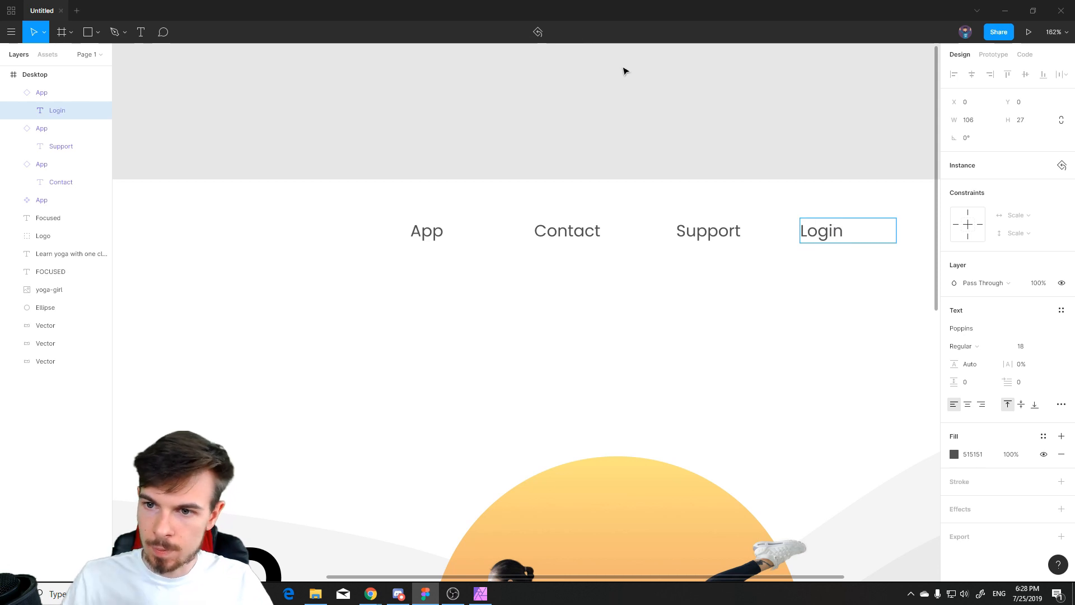
{"action": "left_click", "coordinate": [688, 281]}
{"action": "left_click", "coordinate": [895, 231]}
{"action": "left_click_drag", "start_coordinate": [896, 232], "coordinate": [838, 231]}
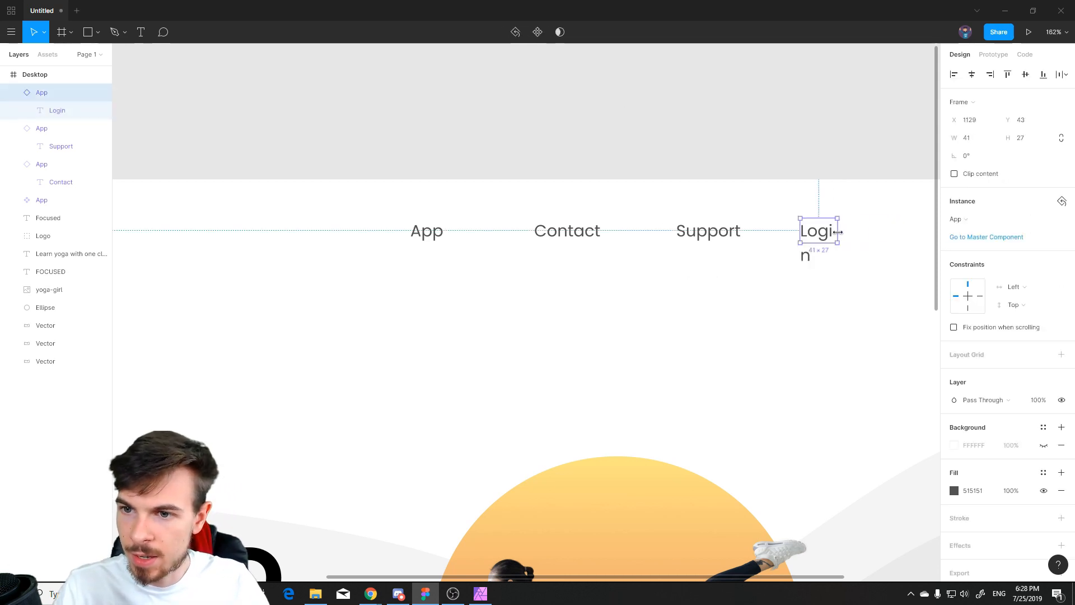
{"action": "left_click", "coordinate": [868, 336]}
{"action": "scroll", "coordinate": [753, 342], "scroll_direction": "down", "scroll_amount": 3}
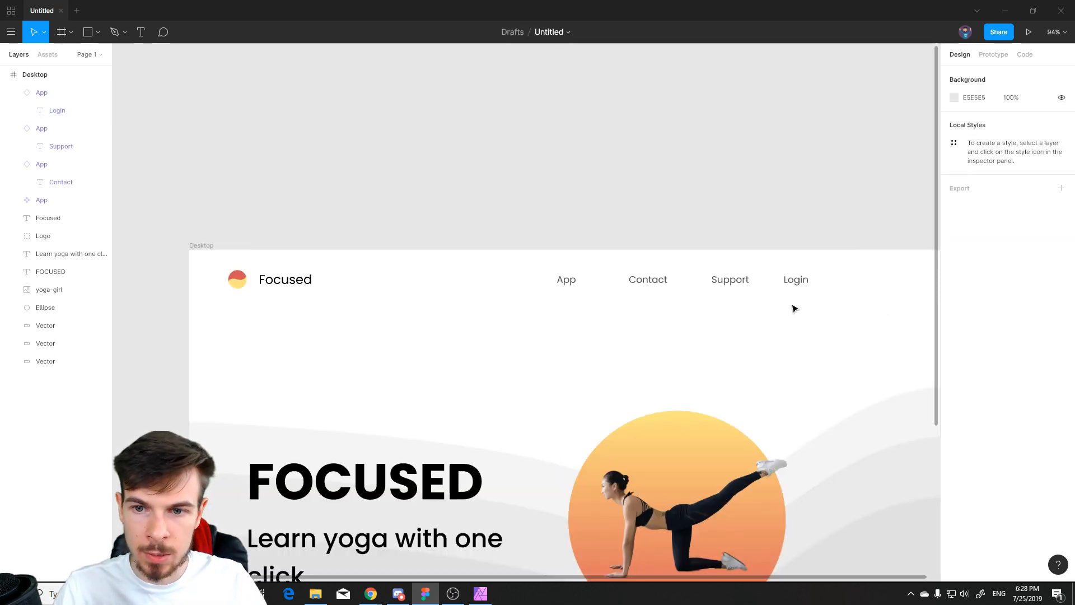
Step: Shift the Support link slightly left to even out its spacing between Contact and Login
{"action": "scroll", "coordinate": [772, 309], "scroll_direction": "up", "scroll_amount": 1}
{"action": "left_click_drag", "start_coordinate": [732, 290], "coordinate": [717, 291]}
{"action": "left_click", "coordinate": [790, 288]}
{"action": "left_click", "coordinate": [809, 334]}
{"action": "scroll", "coordinate": [800, 337], "scroll_direction": "up", "scroll_amount": 2}
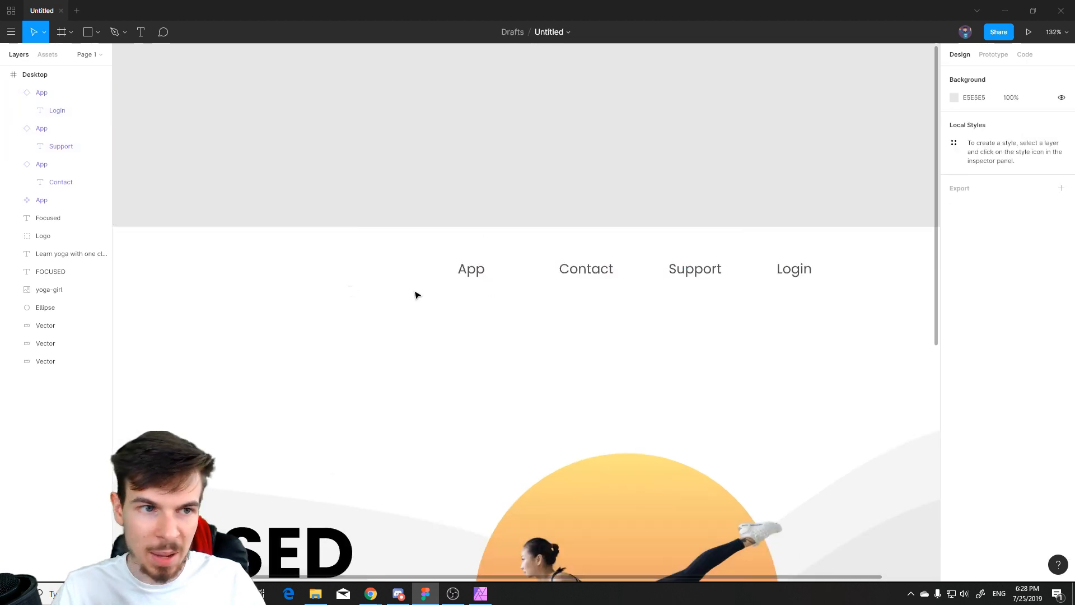
Step: Change the large FOCUSED heading's fill from pure black to a slightly lighter near-black
{"action": "scroll", "coordinate": [657, 355], "scroll_direction": "down", "scroll_amount": 2}
{"action": "scroll", "coordinate": [439, 428], "scroll_direction": "down", "scroll_amount": 1}
{"action": "scroll", "coordinate": [564, 394], "scroll_direction": "down", "scroll_amount": 2}
{"action": "scroll", "coordinate": [407, 271], "scroll_direction": "down", "scroll_amount": 1}
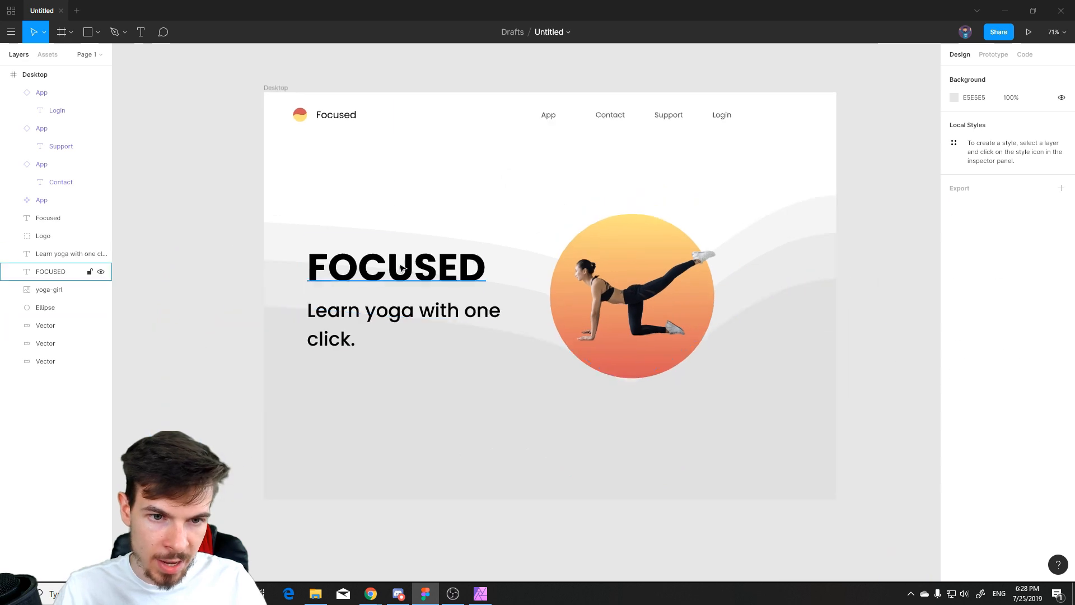
{"action": "left_click", "coordinate": [407, 271]}
{"action": "left_click", "coordinate": [954, 445]}
{"action": "mouse_move", "coordinate": [812, 434]}
{"action": "left_mouse_down"}
{"action": "mouse_move", "coordinate": [802, 418]}
{"action": "mouse_move", "coordinate": [799, 441]}
{"action": "left_mouse_up"}
{"action": "left_click", "coordinate": [542, 434]}
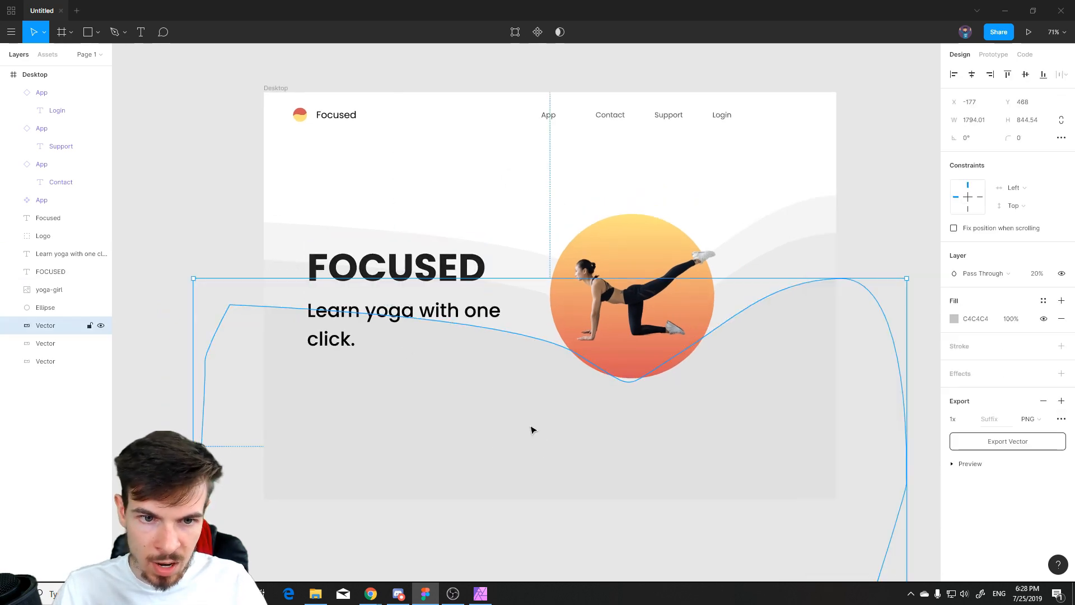
Step: Change the "Learn yoga with one click." subtitle's fill to a near-black shade slightly lighter than pure black
{"action": "left_click", "coordinate": [348, 312]}
{"action": "left_click", "coordinate": [954, 445]}
{"action": "left_click_drag", "start_coordinate": [807, 434], "coordinate": [805, 429]}
{"action": "left_click", "coordinate": [579, 473]}
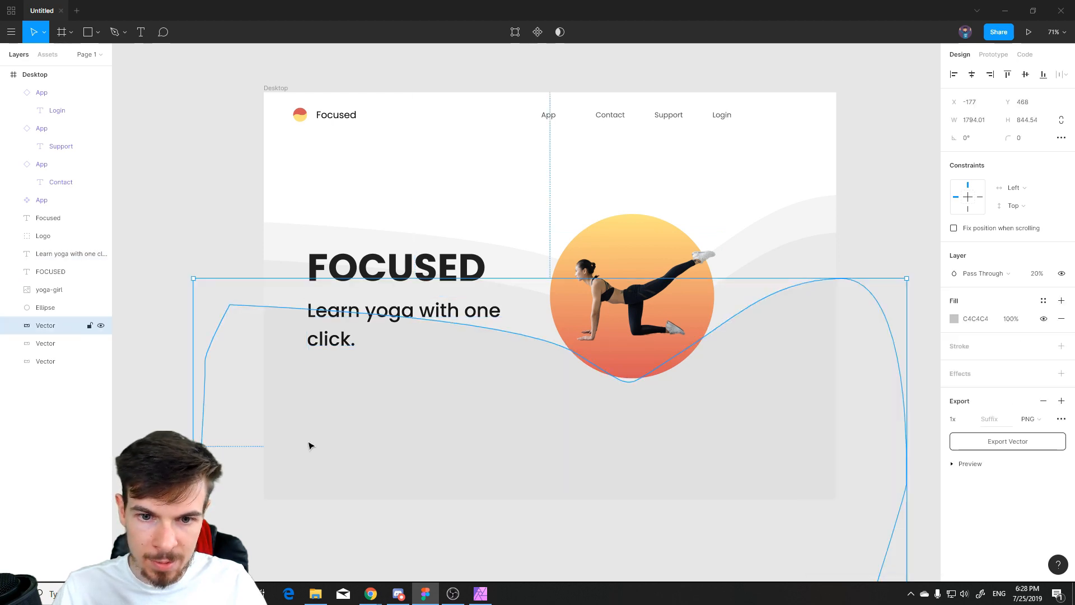
Step: Review the whole Desktop hero composition, from the header links to the heading, circle and wavy bands
{"action": "scroll", "coordinate": [336, 453], "scroll_direction": "up", "scroll_amount": 5}
{"action": "left_click", "coordinate": [144, 186]}
{"action": "scroll", "coordinate": [590, 353], "scroll_direction": "down", "scroll_amount": 6}
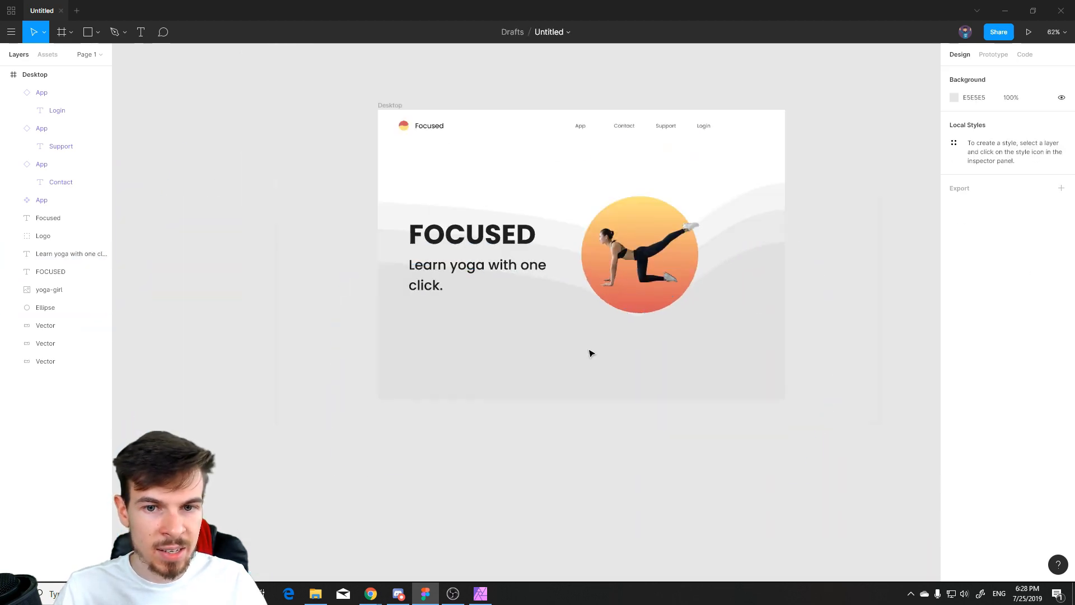
{"action": "left_click", "coordinate": [761, 324]}
{"action": "left_click", "coordinate": [840, 230]}
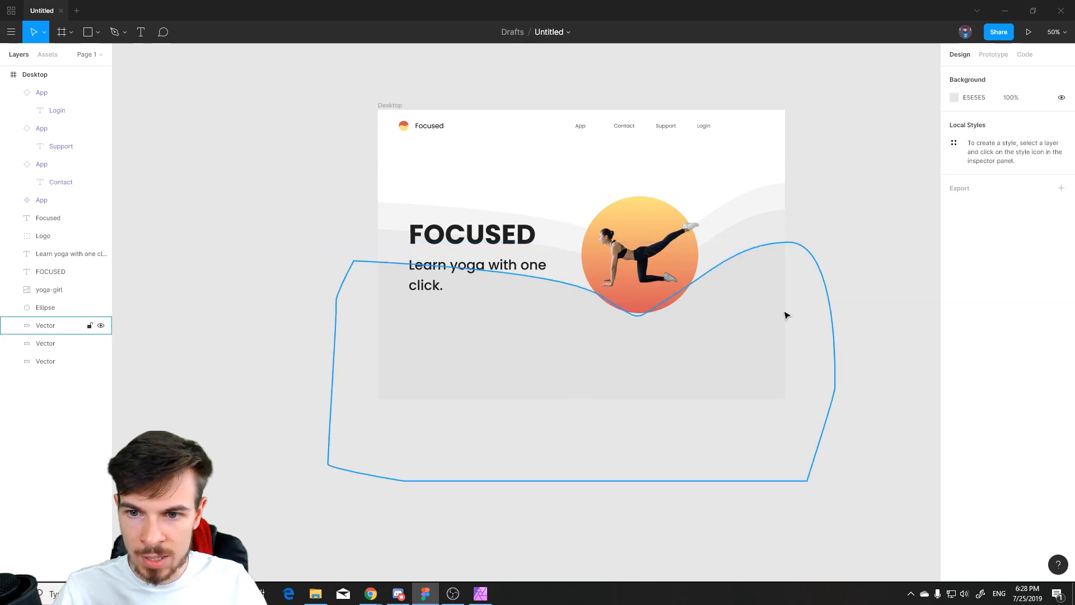
{"action": "scroll", "coordinate": [784, 297], "scroll_direction": "up", "scroll_amount": 3}
{"action": "scroll", "coordinate": [816, 264], "scroll_direction": "down", "scroll_amount": 4}
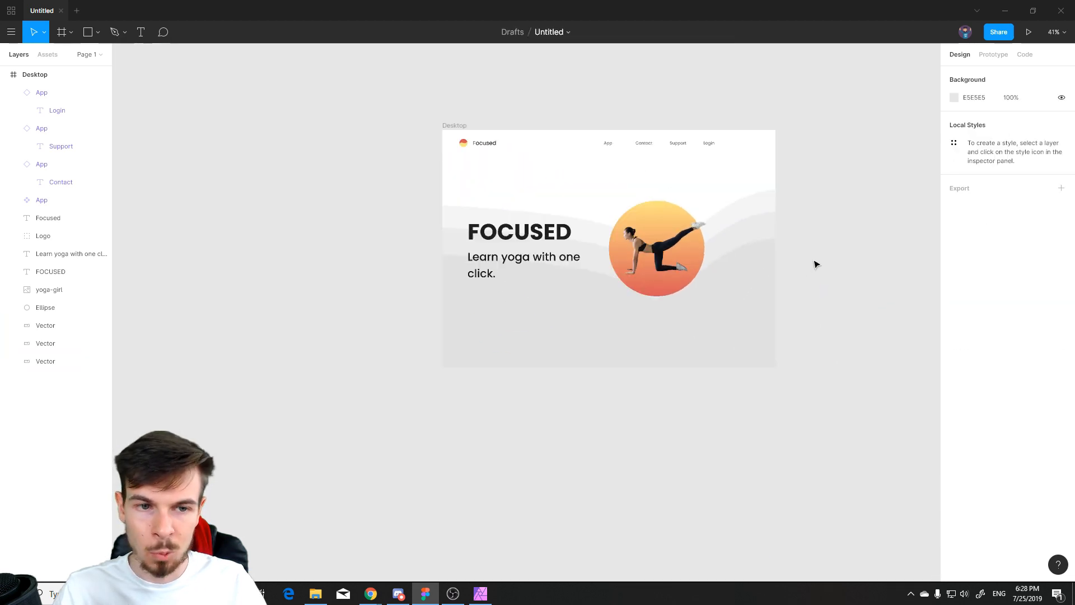
{"action": "scroll", "coordinate": [597, 314], "scroll_direction": "up", "scroll_amount": 2}
{"action": "left_click_drag", "start_coordinate": [534, 325], "coordinate": [455, 377]}
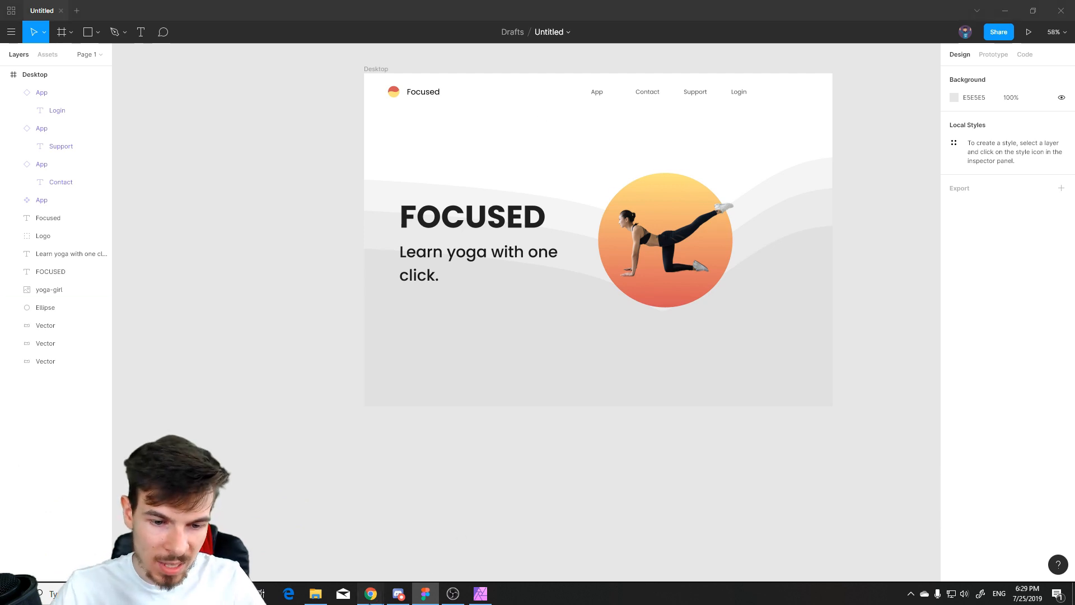
Step: Switch to Chrome, search the web for Font Awesome in a new tab and open its website
{"action": "left_click", "coordinate": [426, 551]}
{"action": "left_click", "coordinate": [151, 10]}
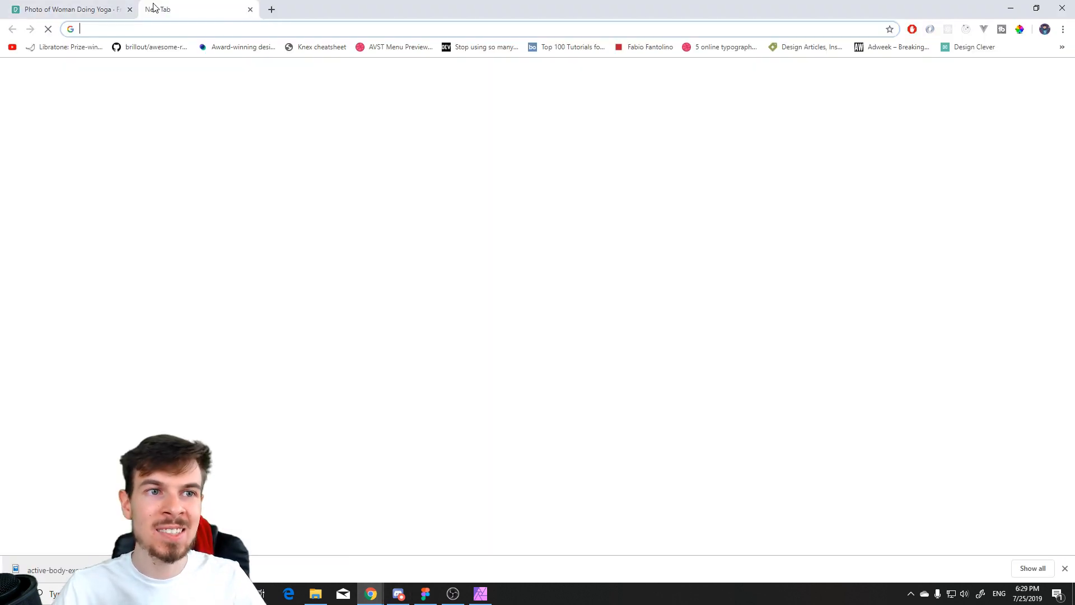
{"action": "type", "text": "icons"}
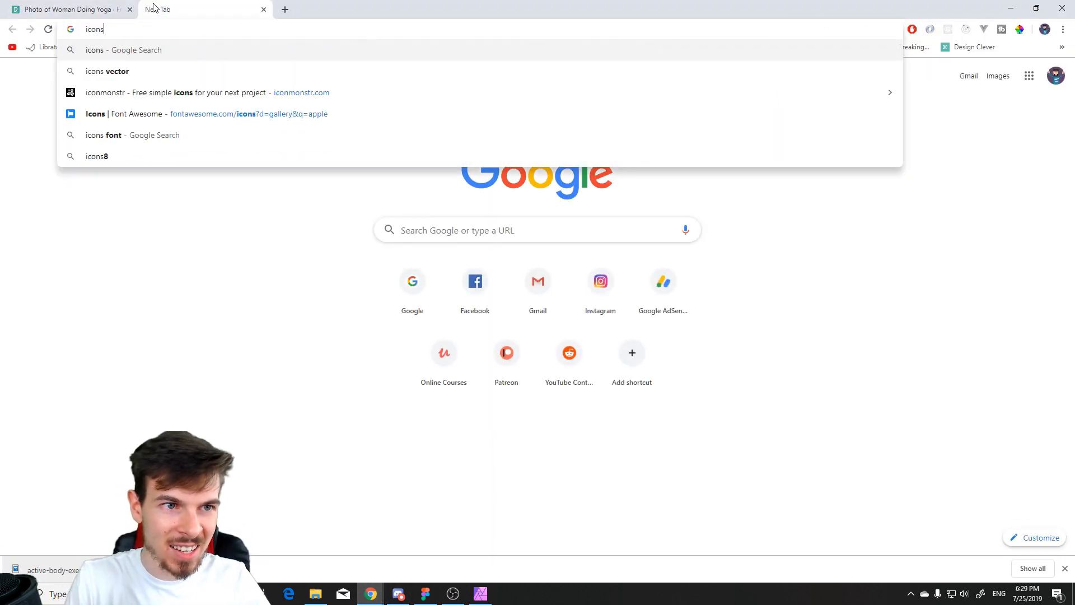
{"action": "key", "text": "ctrl+a"}
{"action": "type", "text": "font"}
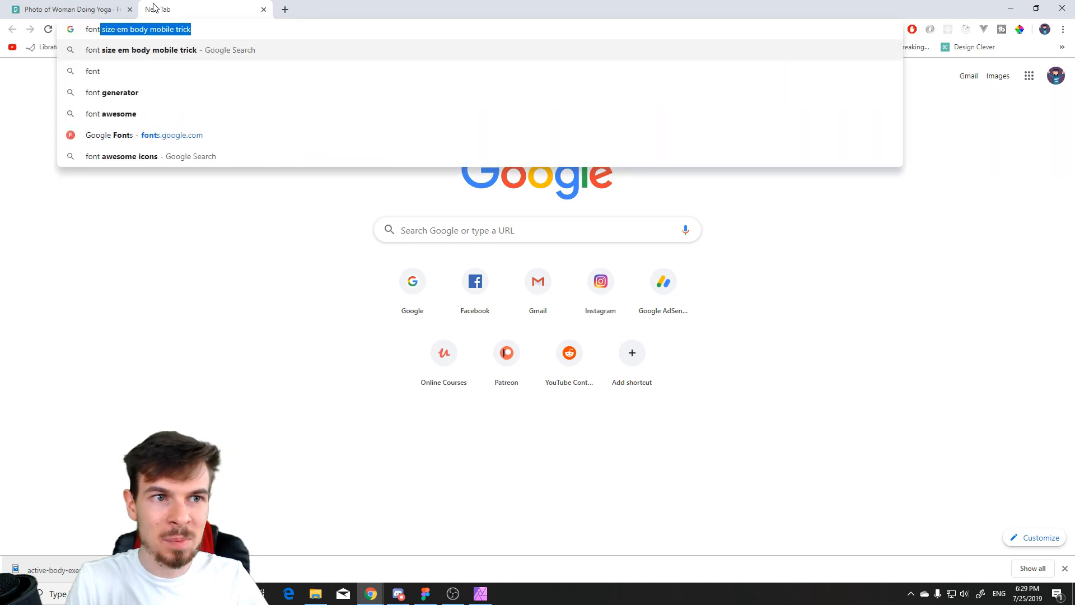
{"action": "type", "text": " awes"}
{"action": "key", "text": "Return"}
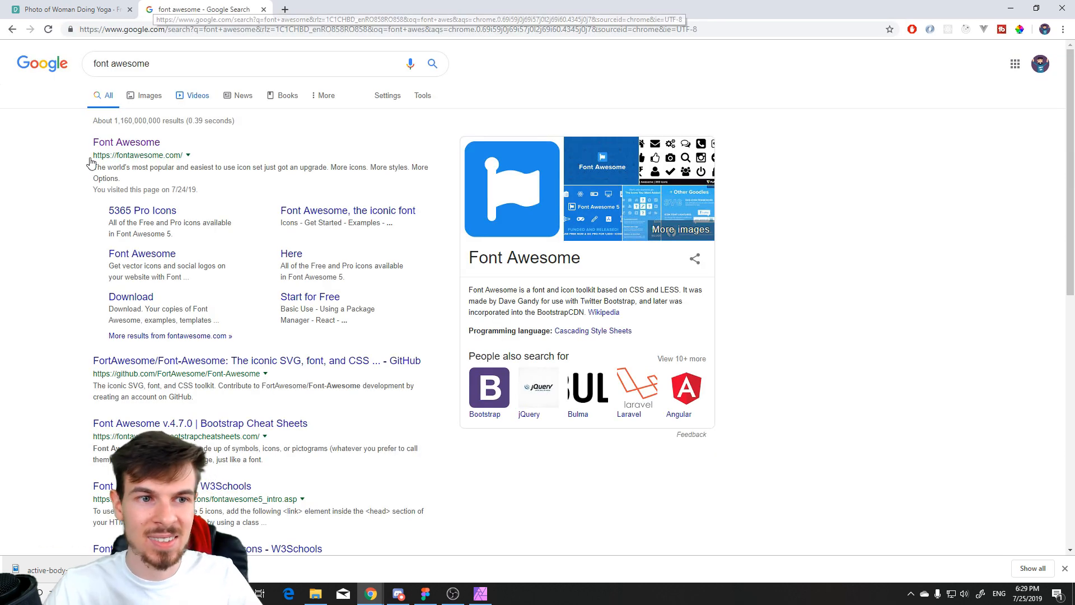
{"action": "left_click", "coordinate": [110, 156]}
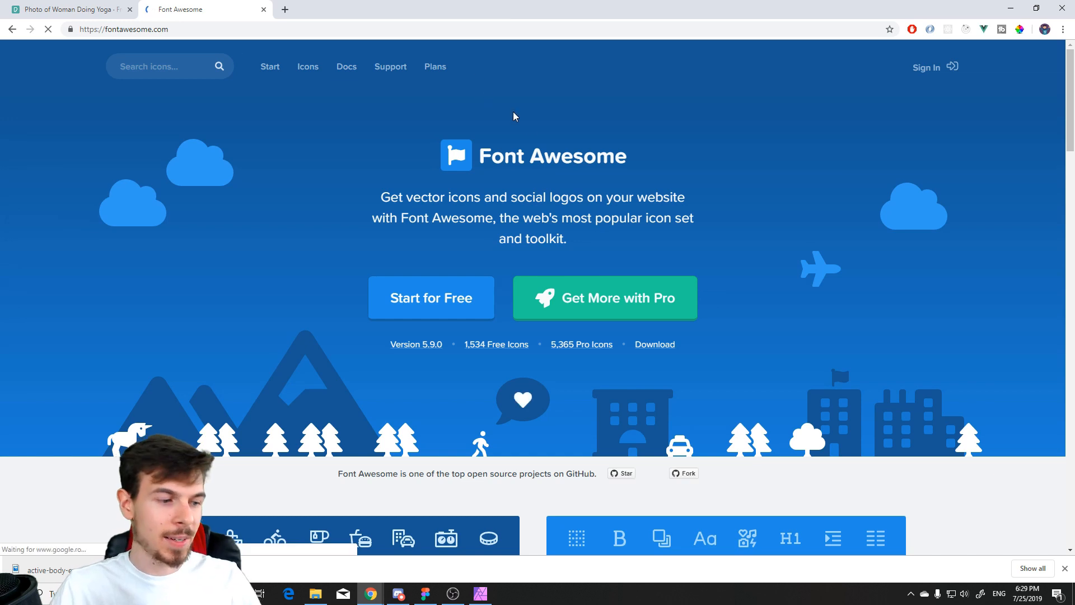
Step: Search Font Awesome's icon library for "apple" and open the page of the Apple brand icon
{"action": "left_click", "coordinate": [442, 297]}
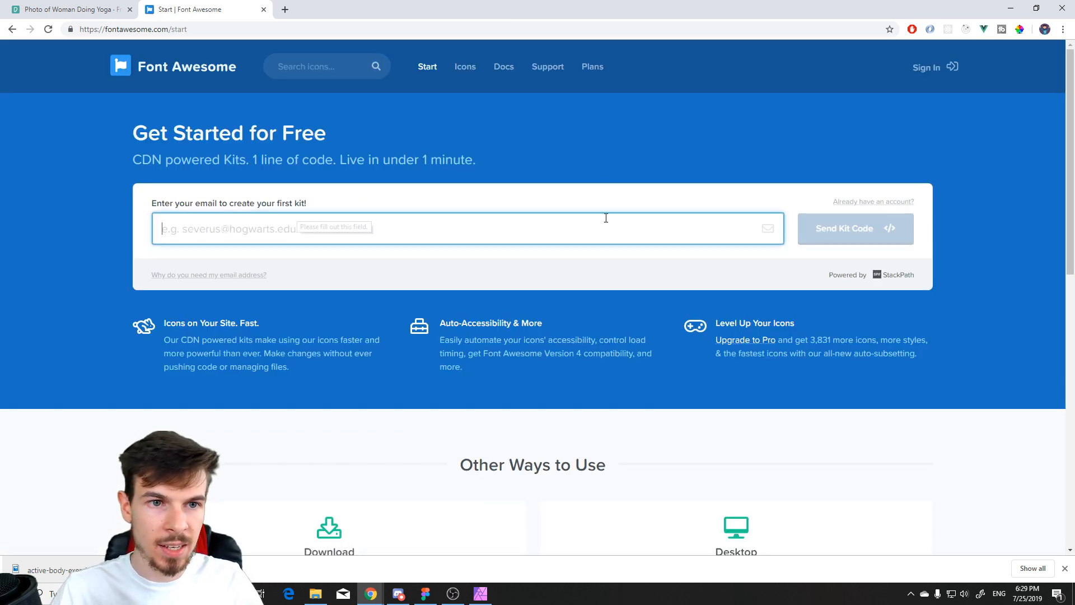
{"action": "left_click", "coordinate": [195, 62]}
{"action": "scroll", "coordinate": [263, 73], "scroll_direction": "down", "scroll_amount": 2}
{"action": "scroll", "coordinate": [199, 87], "scroll_direction": "up", "scroll_amount": 2}
{"action": "left_click", "coordinate": [176, 65]}
{"action": "type", "text": "apple"}
{"action": "key", "text": "Return"}
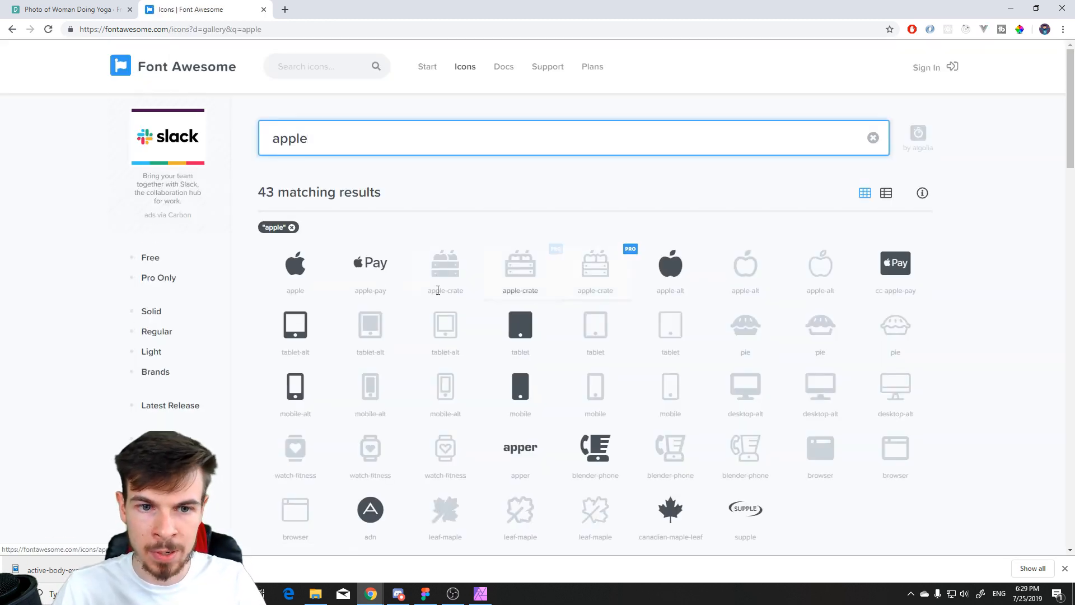
{"action": "left_click", "coordinate": [295, 266]}
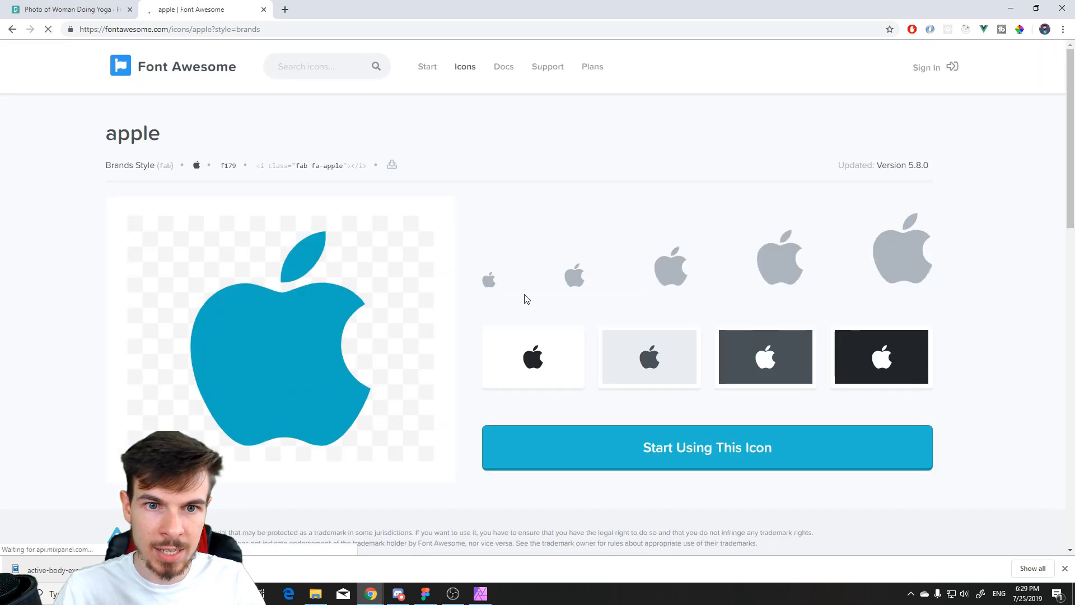
Step: View the HTML usage options for the apple icon and decline the Pro upgrade
{"action": "scroll", "coordinate": [713, 280], "scroll_direction": "down", "scroll_amount": 3}
{"action": "left_click", "coordinate": [714, 279]}
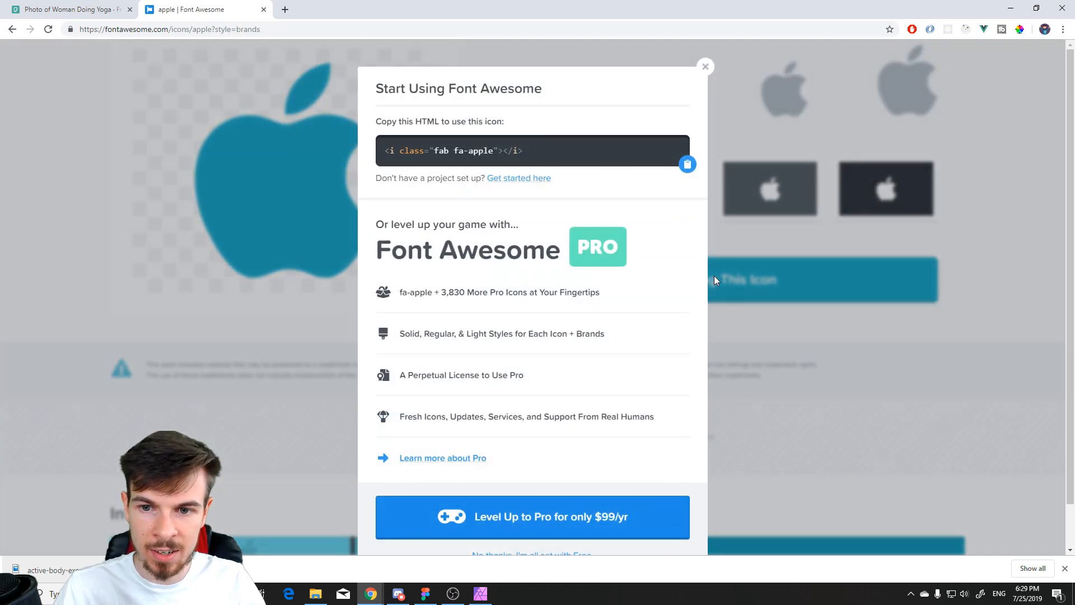
{"action": "left_click_drag", "start_coordinate": [418, 150], "coordinate": [561, 162]}
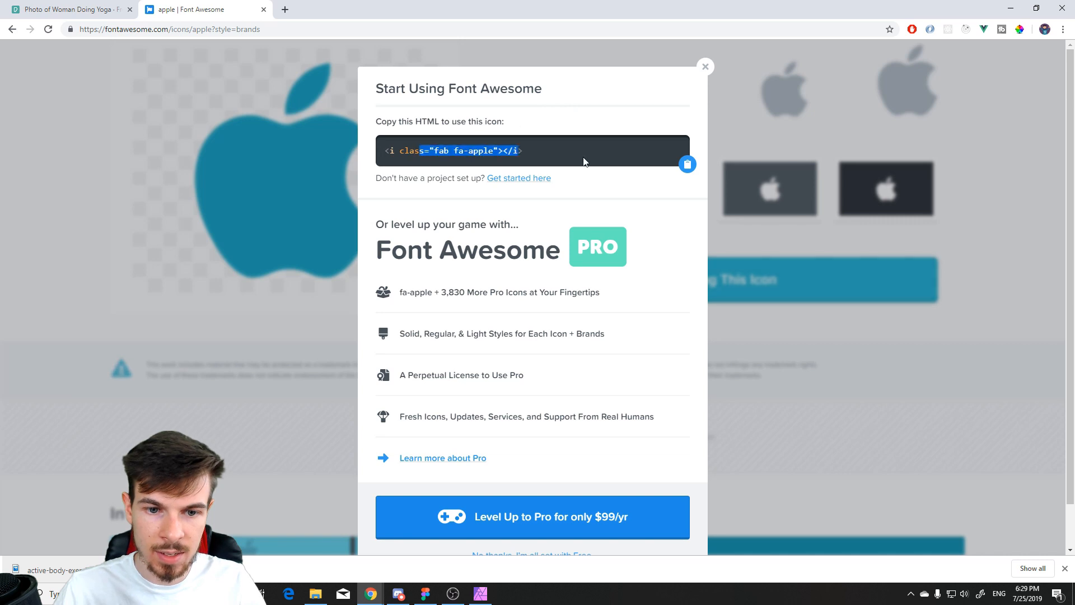
{"action": "scroll", "coordinate": [527, 224], "scroll_direction": "down", "scroll_amount": 1}
{"action": "left_click_drag", "start_coordinate": [478, 203], "coordinate": [567, 203]}
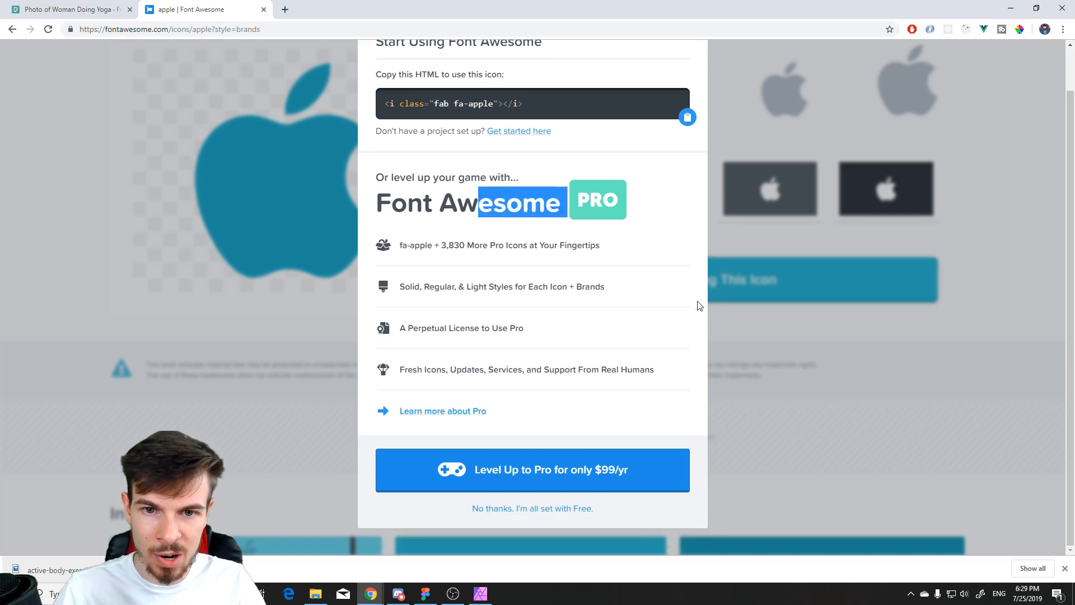
{"action": "left_click", "coordinate": [532, 508]}
Step: Find the download option on the apple icon's page and download the icon as an SVG
{"action": "scroll", "coordinate": [506, 409], "scroll_direction": "down", "scroll_amount": 5}
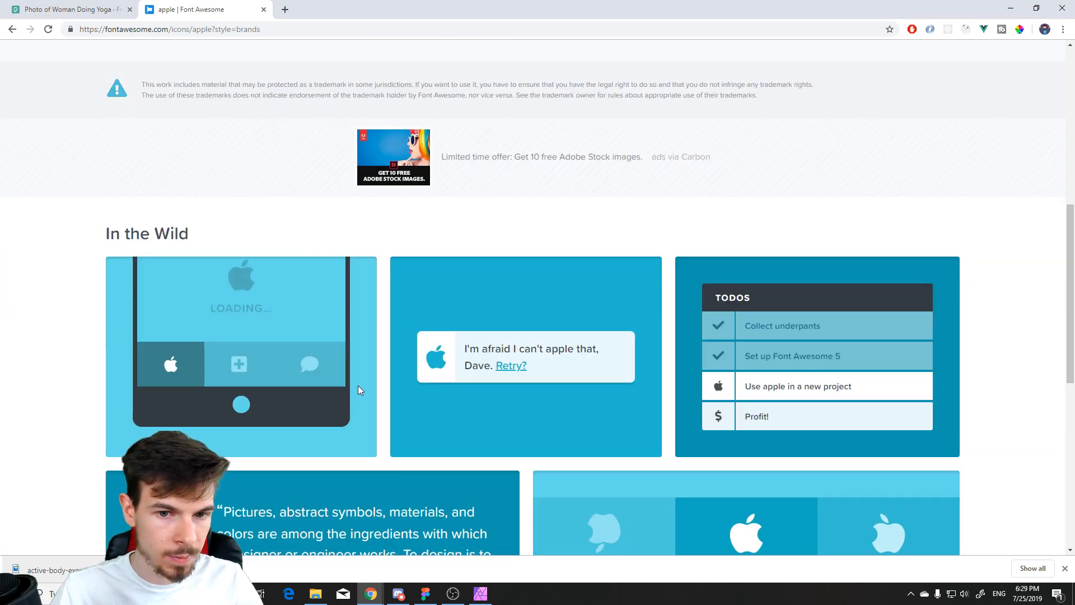
{"action": "scroll", "coordinate": [230, 421], "scroll_direction": "down", "scroll_amount": 5}
{"action": "scroll", "coordinate": [476, 351], "scroll_direction": "up", "scroll_amount": 8}
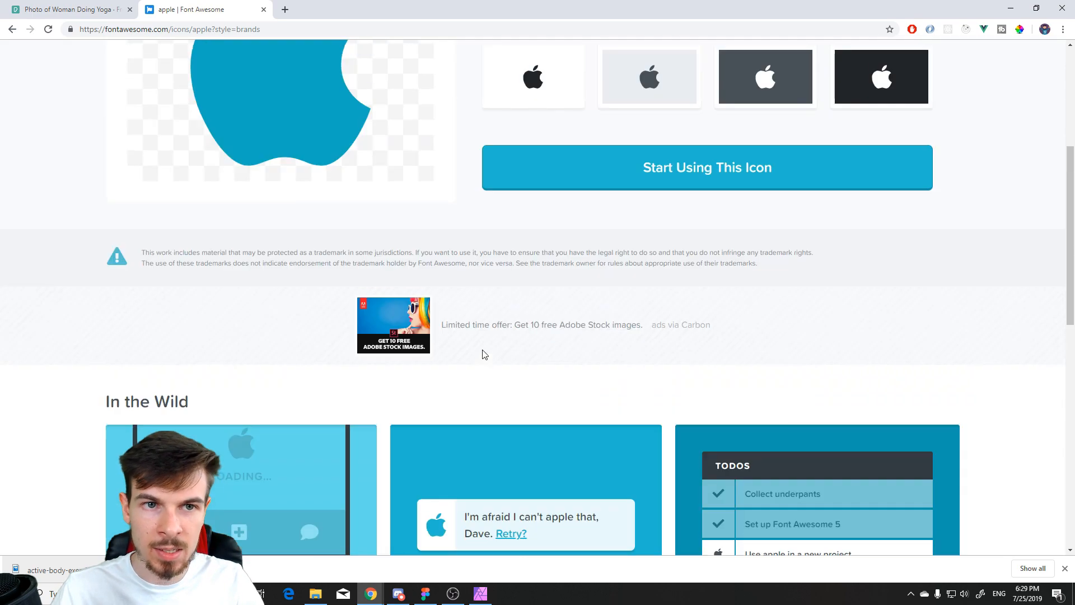
{"action": "scroll", "coordinate": [484, 353], "scroll_direction": "down", "scroll_amount": 12}
{"action": "scroll", "coordinate": [482, 350], "scroll_direction": "up", "scroll_amount": 17}
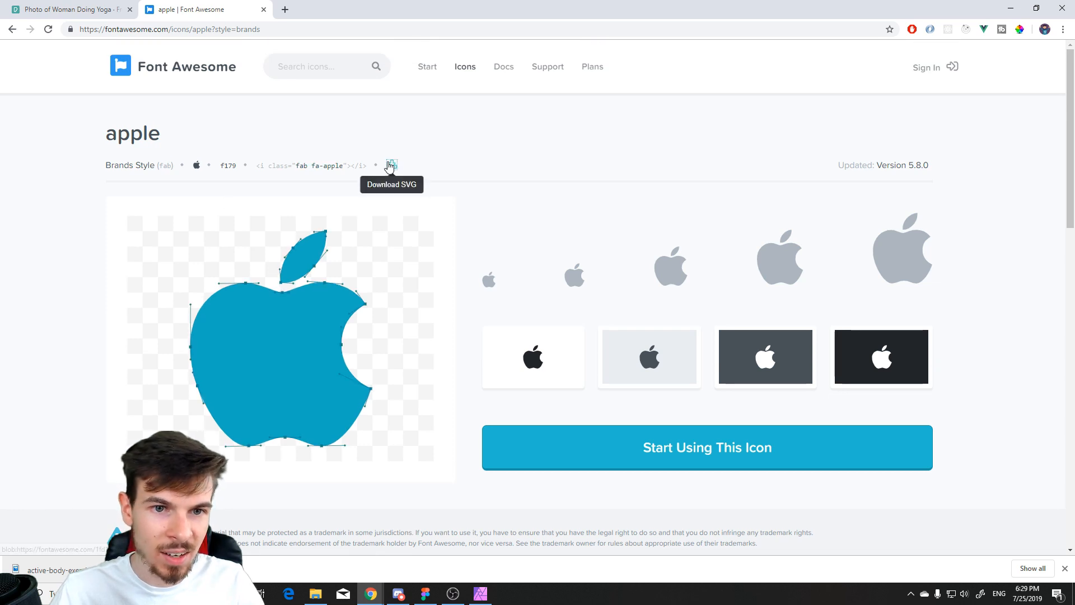
{"action": "left_click", "coordinate": [390, 166]}
{"action": "left_click", "coordinate": [533, 407]}
{"action": "scroll", "coordinate": [367, 209], "scroll_direction": "up", "scroll_amount": 5}
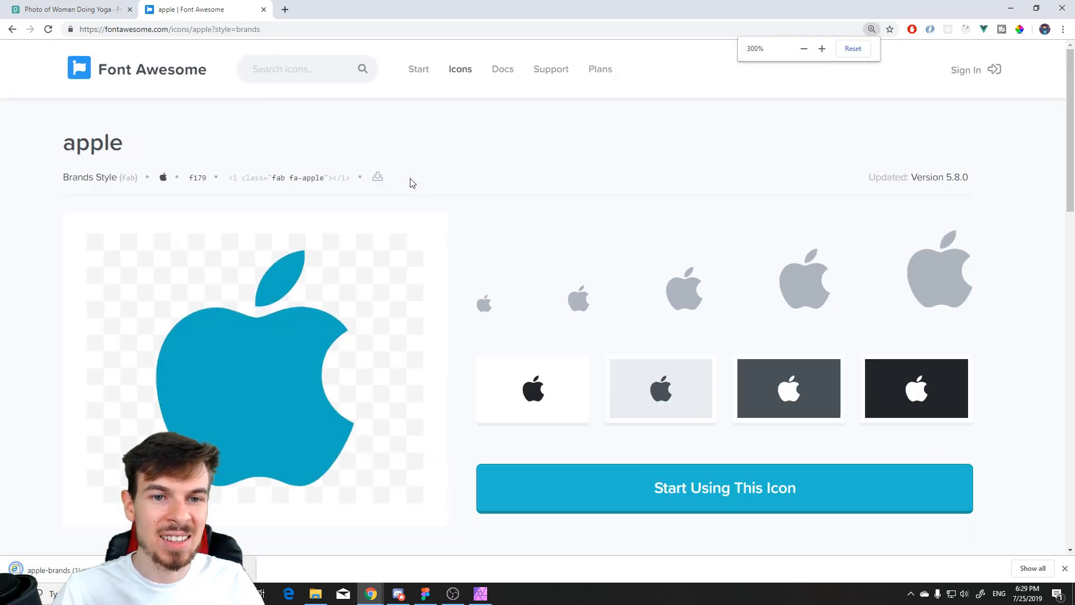
{"action": "scroll", "coordinate": [440, 322], "scroll_direction": "down", "scroll_amount": 12}
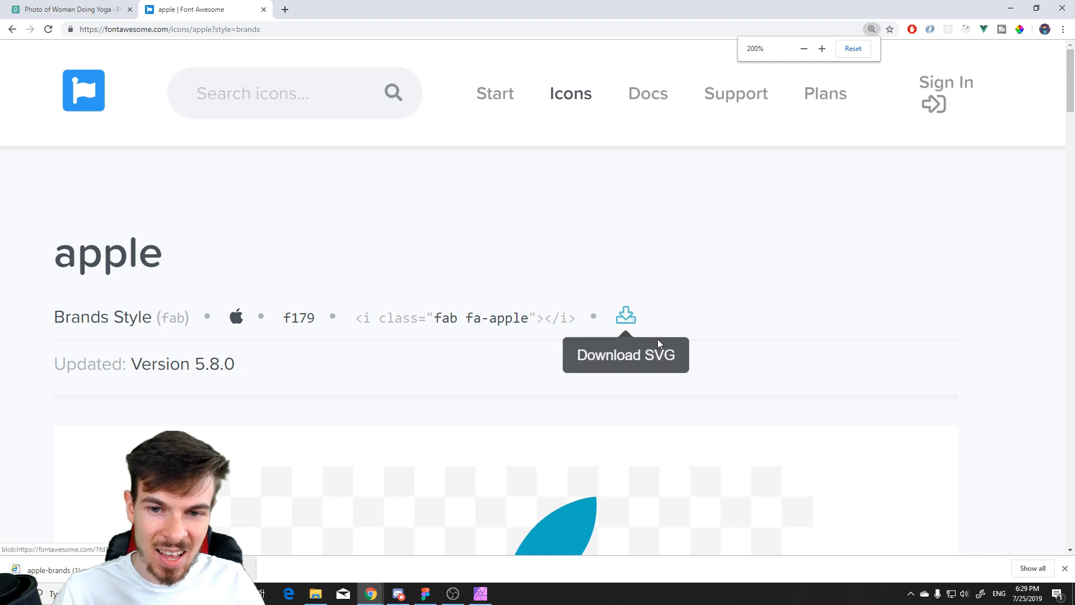
{"action": "scroll", "coordinate": [642, 348], "scroll_direction": "up", "scroll_amount": 2}
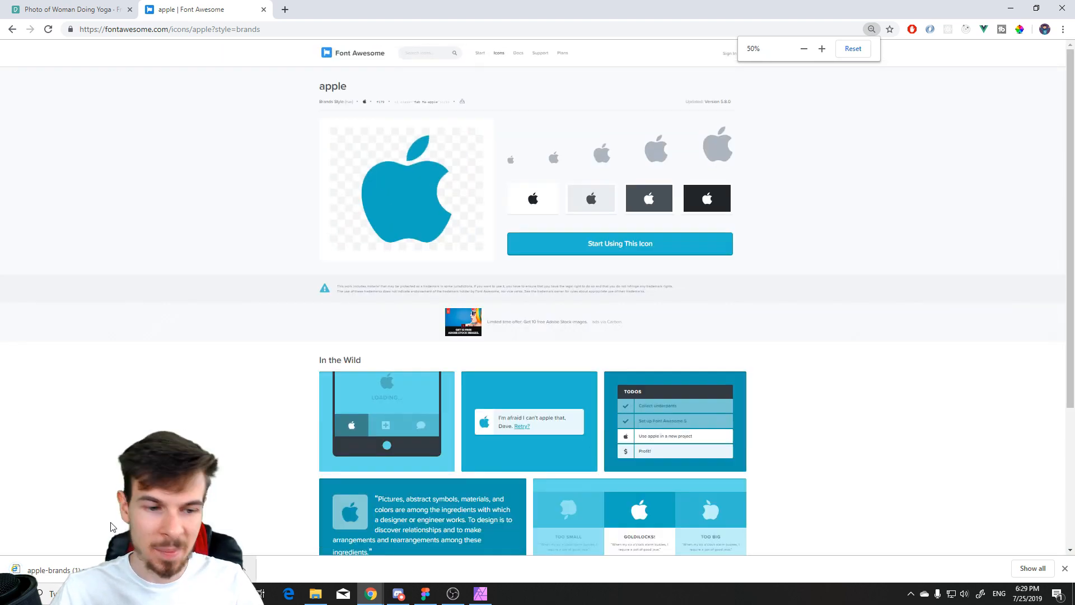
Step: Bring the downloaded apple-brands (1) SVG into the Figma Desktop frame, scale it to 54 × 72 and place it below the subtitle
{"action": "left_click_drag", "start_coordinate": [452, 599], "coordinate": [630, 214]}
{"action": "scroll", "coordinate": [650, 374], "scroll_direction": "up", "scroll_amount": 3}
{"action": "left_click_drag", "start_coordinate": [608, 104], "coordinate": [217, 307]}
{"action": "scroll", "coordinate": [370, 324], "scroll_direction": "down", "scroll_amount": 4}
{"action": "left_click_drag", "start_coordinate": [389, 326], "coordinate": [535, 353]}
{"action": "scroll", "coordinate": [458, 329], "scroll_direction": "up", "scroll_amount": 2}
{"action": "left_click_drag", "start_coordinate": [525, 424], "coordinate": [426, 284]}
{"action": "scroll", "coordinate": [456, 313], "scroll_direction": "up", "scroll_amount": 1}
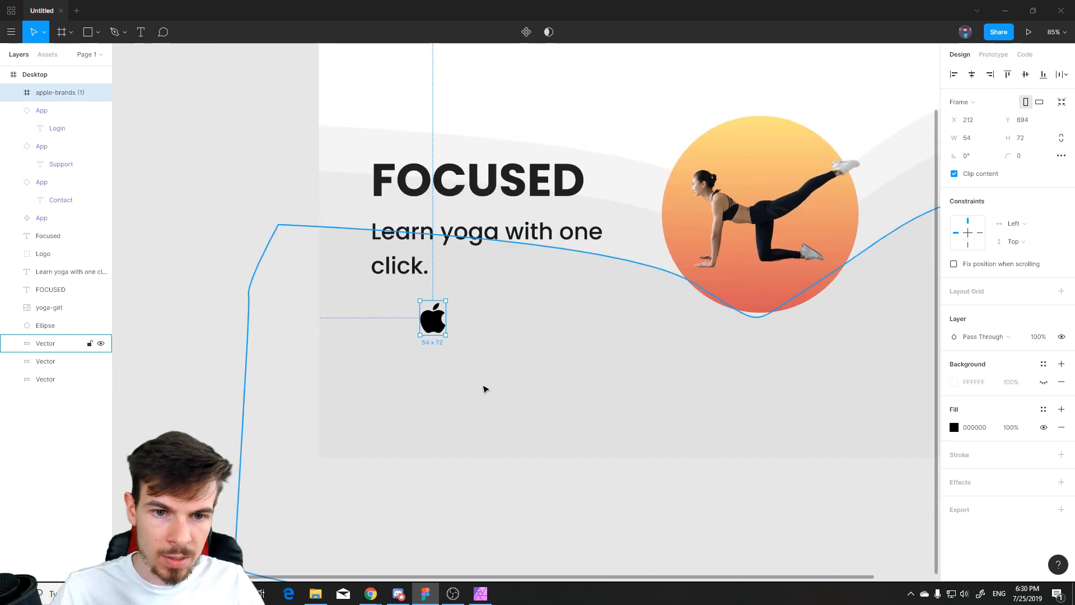
{"action": "left_click", "coordinate": [484, 385]}
{"action": "left_click", "coordinate": [127, 256]}
Step: Draw a rectangle about 187 × 68 below the subtitle and place it to the right of the apple icon
{"action": "left_click", "coordinate": [99, 33]}
{"action": "left_click", "coordinate": [91, 57]}
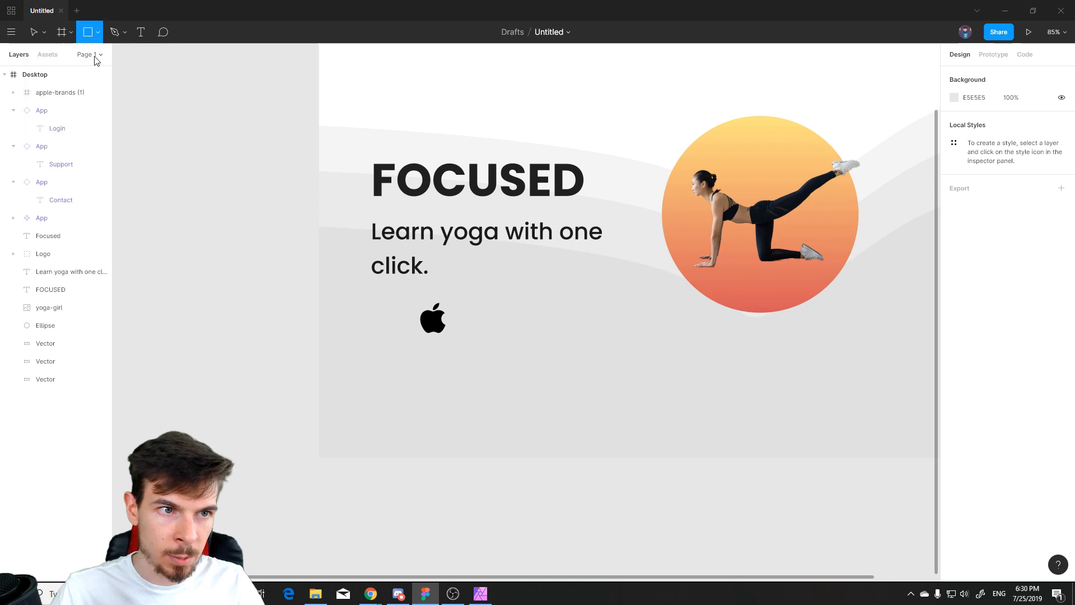
{"action": "mouse_move", "coordinate": [350, 296]}
{"action": "left_mouse_down"}
{"action": "mouse_move", "coordinate": [564, 365]}
{"action": "mouse_move", "coordinate": [437, 330]}
{"action": "left_mouse_up"}
{"action": "mouse_move", "coordinate": [410, 315]}
{"action": "left_mouse_down"}
{"action": "mouse_move", "coordinate": [492, 341]}
{"action": "mouse_move", "coordinate": [541, 338]}
{"action": "left_mouse_up"}
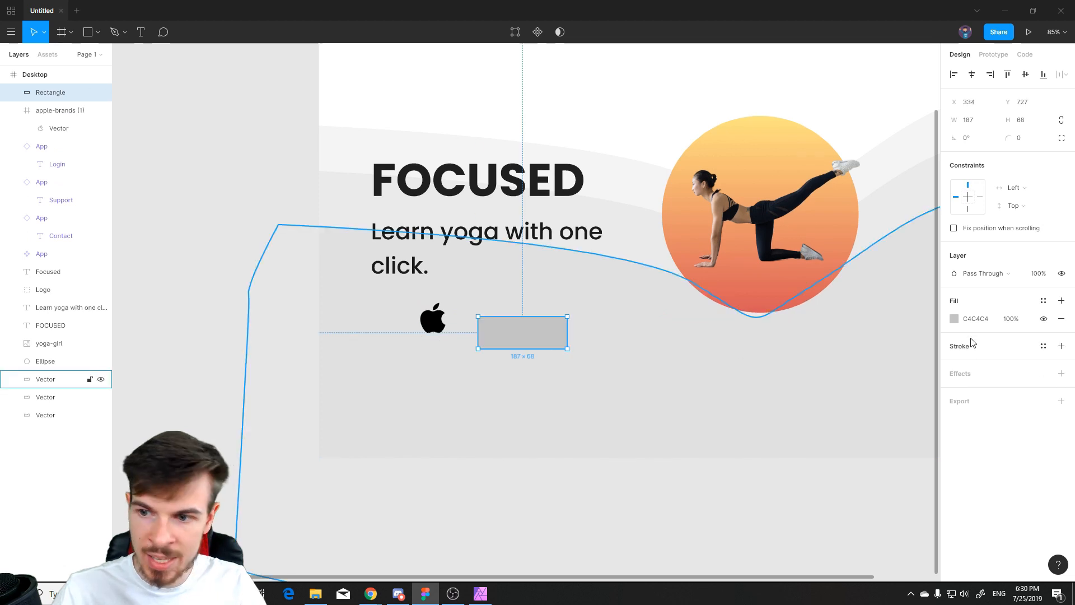
Step: Fill the new rectangle with the red document color D45858
{"action": "left_click", "coordinate": [955, 319]}
{"action": "left_click", "coordinate": [861, 526]}
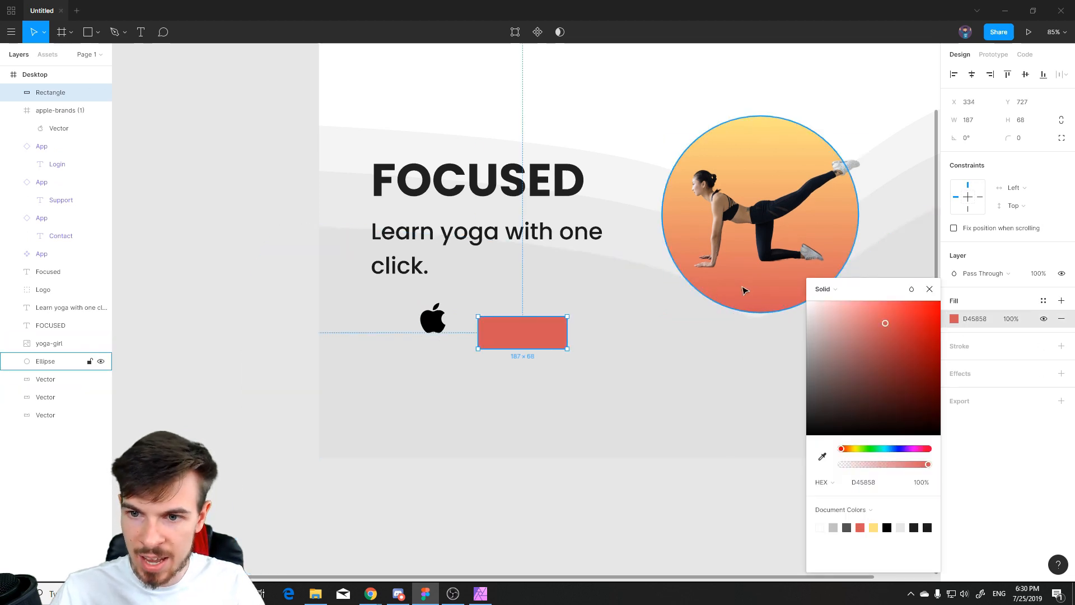
{"action": "left_click", "coordinate": [542, 401]}
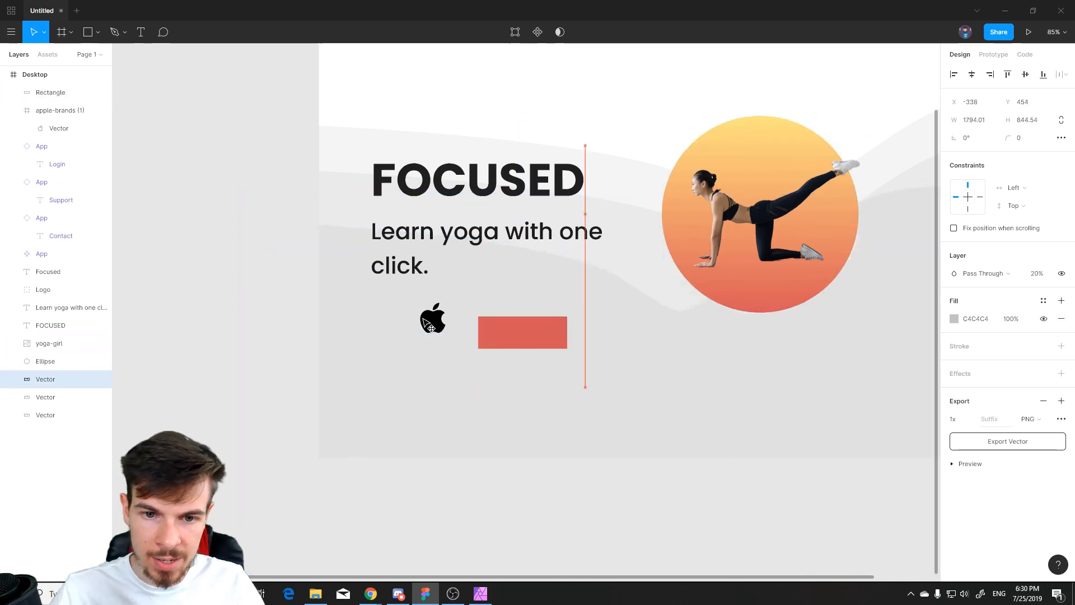
Step: Move the apple icon aside and align the red rectangle with the left edge of the subtitle
{"action": "left_click", "coordinate": [542, 409]}
{"action": "left_click_drag", "start_coordinate": [529, 344], "coordinate": [491, 378]}
{"action": "left_click_drag", "start_coordinate": [435, 323], "coordinate": [632, 366]}
{"action": "left_click_drag", "start_coordinate": [477, 360], "coordinate": [409, 319]}
{"action": "left_click", "coordinate": [439, 376]}
Step: Place the apple icon over the left end of the red rectangle and bring its layer above the rectangle
{"action": "scroll", "coordinate": [439, 377], "scroll_direction": "up", "scroll_amount": 2}
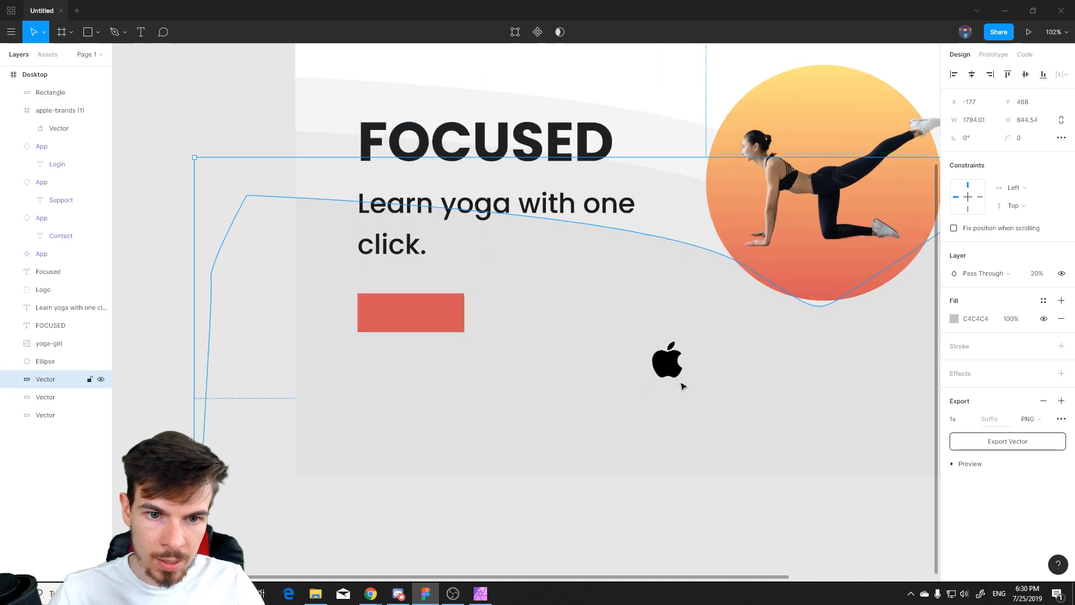
{"action": "left_click", "coordinate": [676, 375]}
{"action": "left_click_drag", "start_coordinate": [676, 376], "coordinate": [346, 324]}
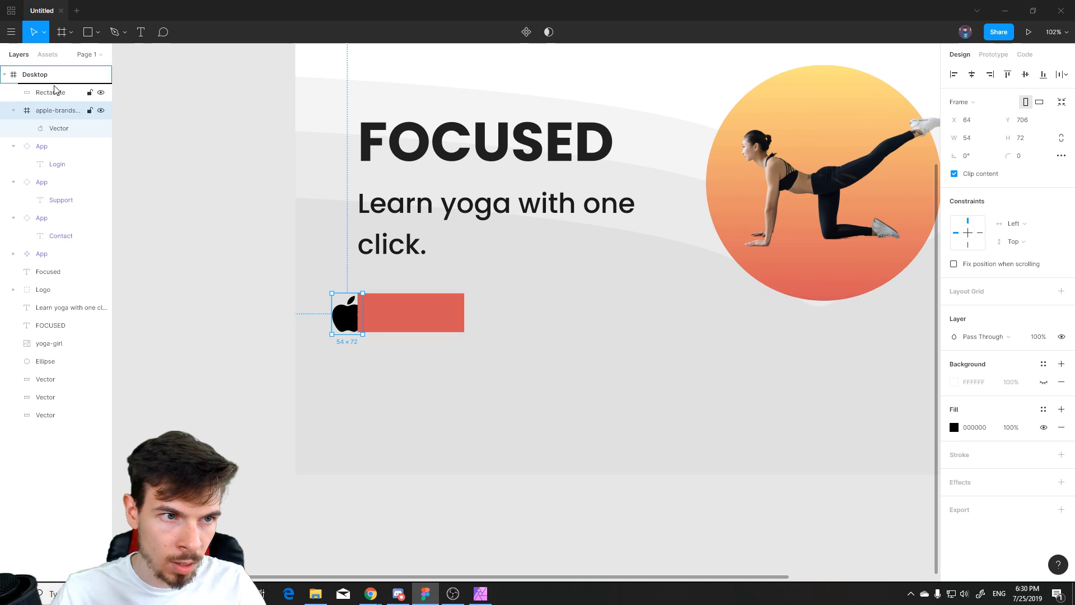
{"action": "left_click_drag", "start_coordinate": [55, 86], "coordinate": [55, 86]}
Step: Shrink the apple icon to fit inside the left end of the red rectangle and fill it white
{"action": "scroll", "coordinate": [408, 345], "scroll_direction": "up", "scroll_amount": 3}
{"action": "left_click_drag", "start_coordinate": [295, 302], "coordinate": [348, 297]}
{"action": "left_click_drag", "start_coordinate": [384, 253], "coordinate": [384, 255]}
{"action": "left_click", "coordinate": [954, 427]}
{"action": "left_click_drag", "start_coordinate": [866, 370], "coordinate": [775, 296]}
{"action": "left_click", "coordinate": [717, 284]}
{"action": "scroll", "coordinate": [697, 293], "scroll_direction": "down", "scroll_amount": 3}
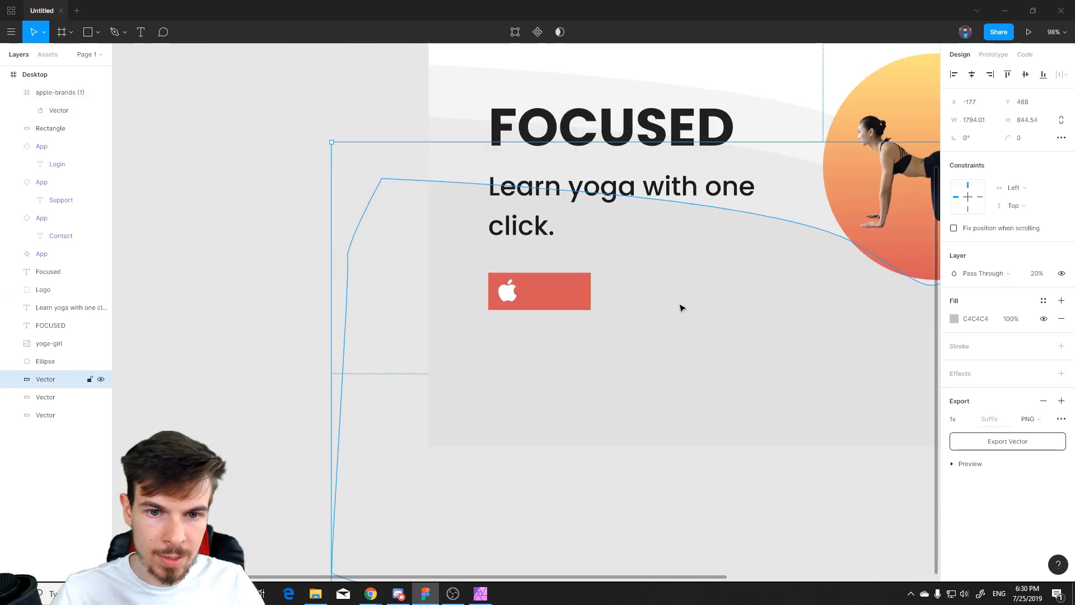
Step: Add a Download text beside the apple icon and widen its box so the word fits on one line
{"action": "scroll", "coordinate": [681, 307], "scroll_direction": "up", "scroll_amount": 3}
{"action": "left_click", "coordinate": [140, 36]}
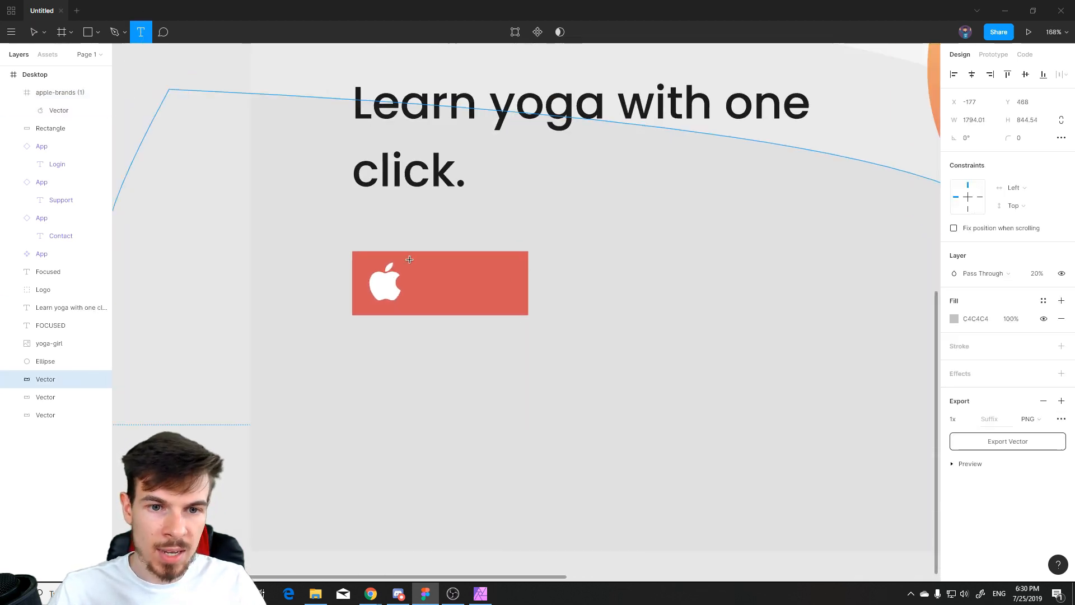
{"action": "left_click_drag", "start_coordinate": [409, 259], "coordinate": [531, 302]}
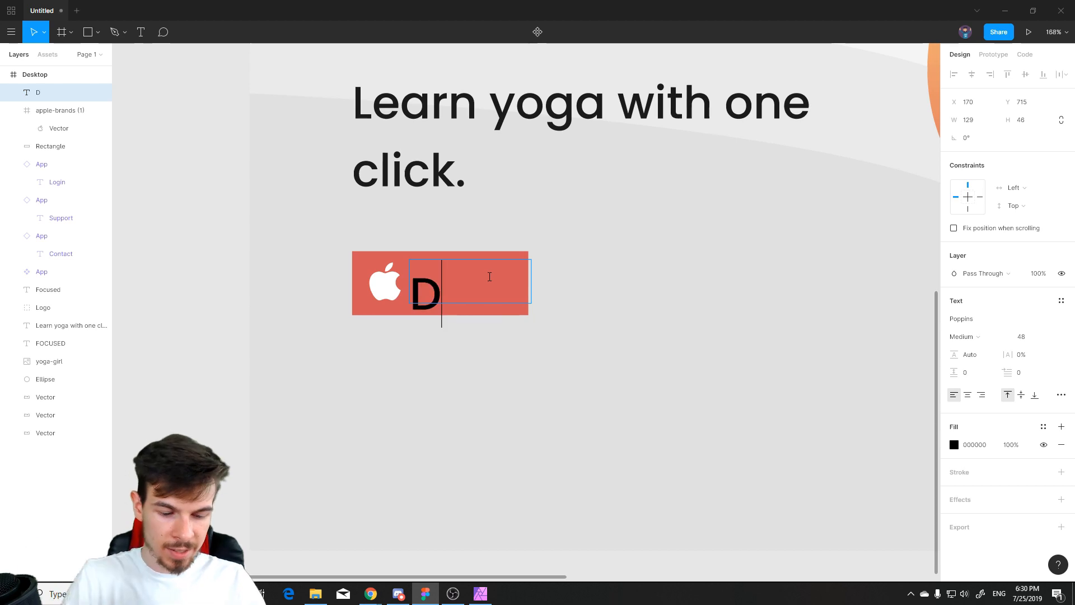
{"action": "type", "text": "Download"}
{"action": "key", "text": "Escape"}
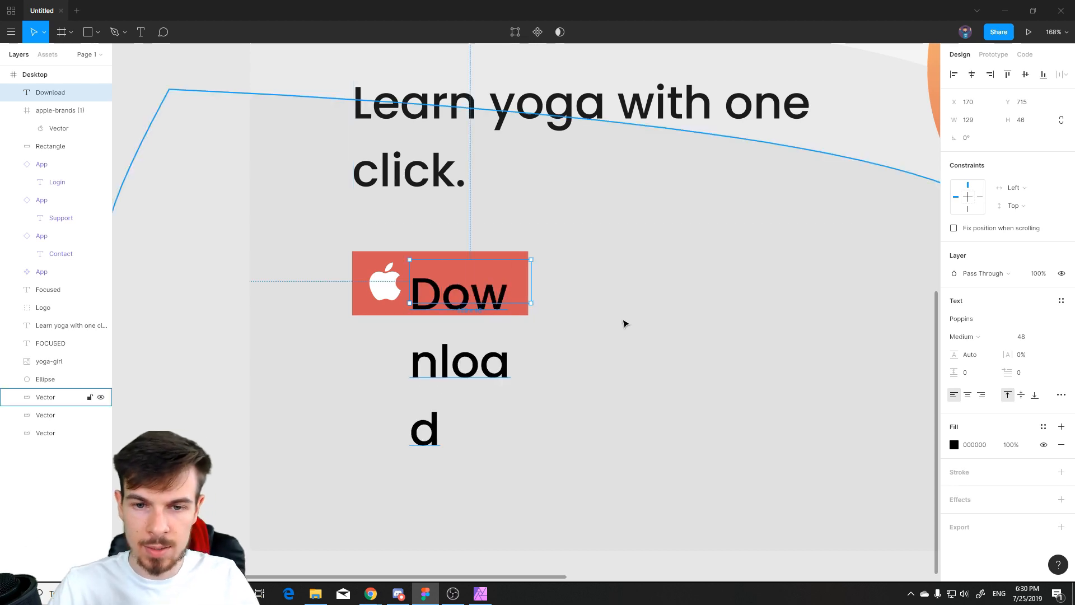
{"action": "left_click_drag", "start_coordinate": [530, 291], "coordinate": [638, 292]}
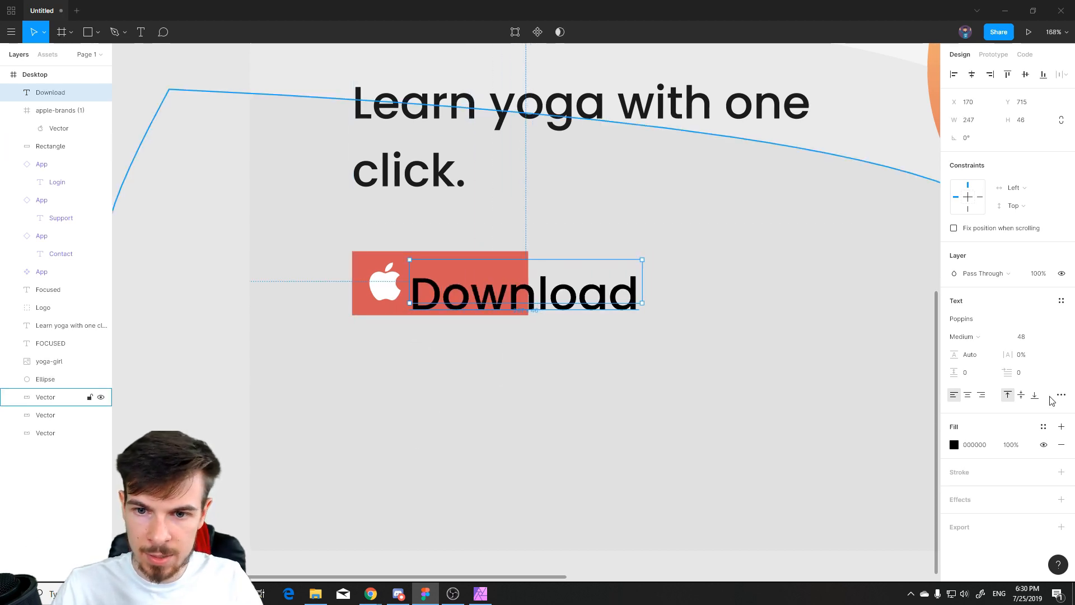
Step: Set the Download text's font size to 18
{"action": "scroll", "coordinate": [643, 363], "scroll_direction": "down", "scroll_amount": 5}
{"action": "left_click", "coordinate": [337, 293]}
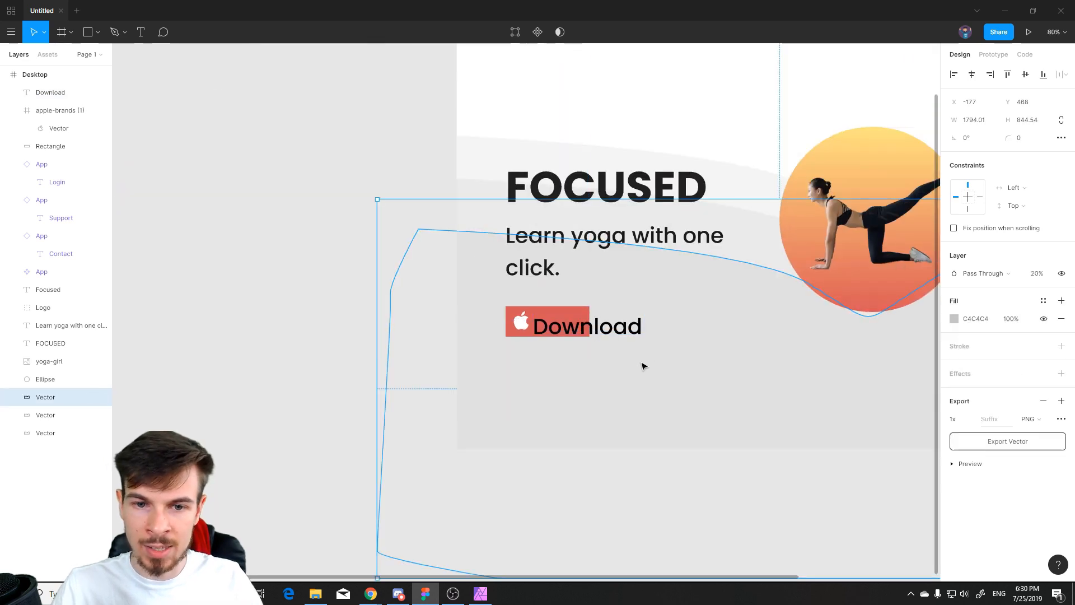
{"action": "scroll", "coordinate": [437, 314], "scroll_direction": "up", "scroll_amount": 4}
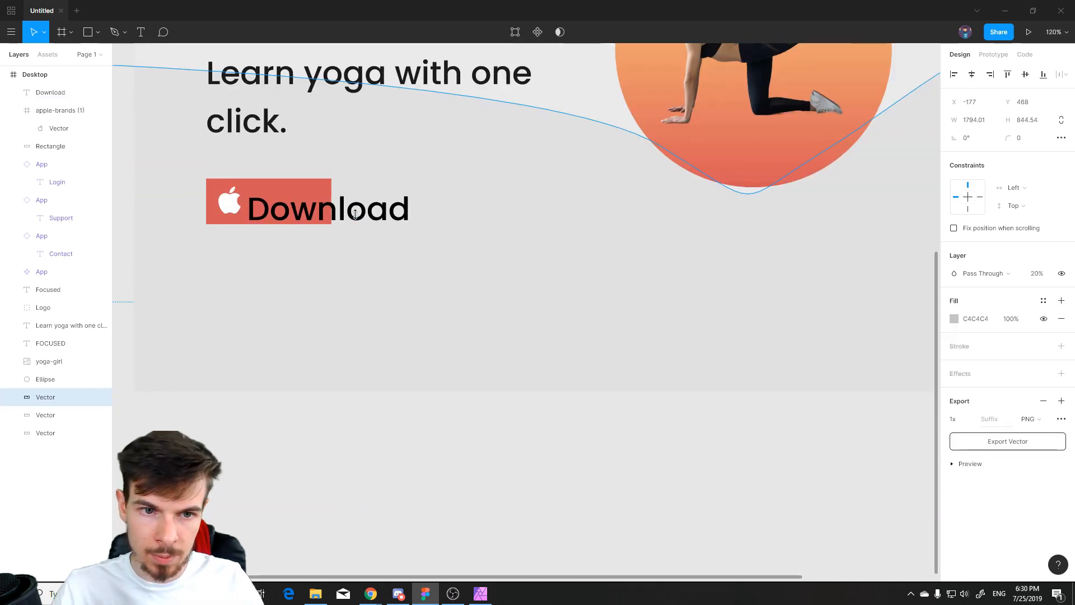
{"action": "double_click", "coordinate": [357, 217]}
{"action": "left_click", "coordinate": [1048, 336]}
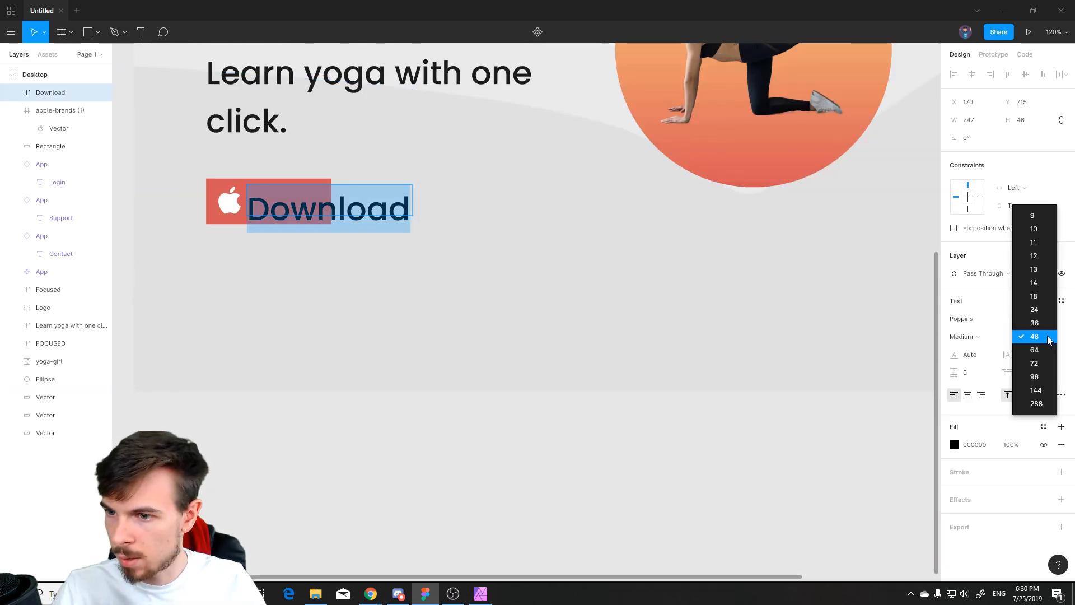
{"action": "left_click", "coordinate": [1040, 297]}
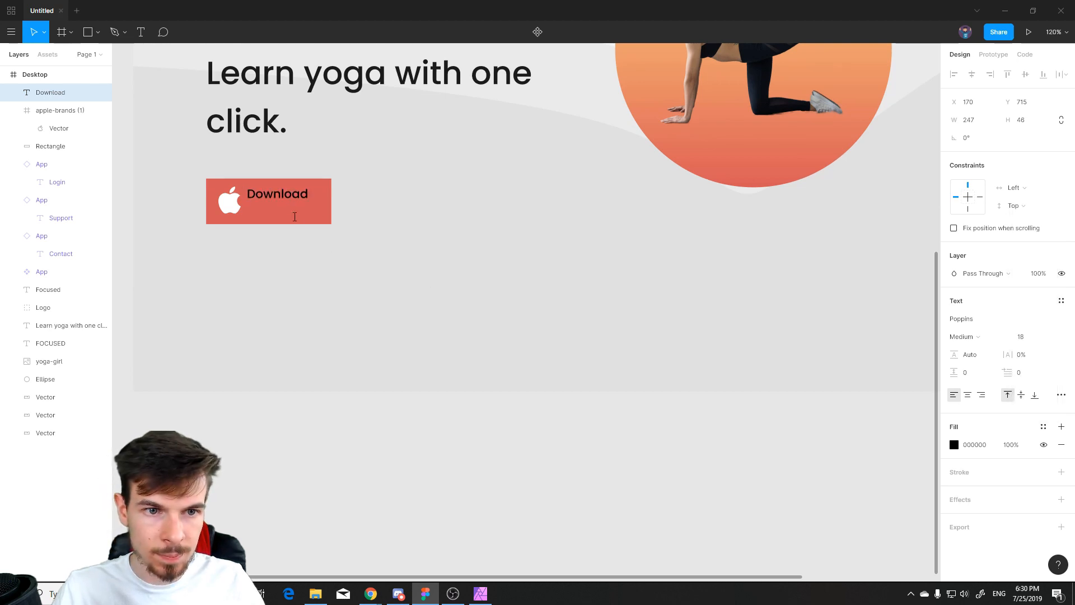
{"action": "left_click", "coordinate": [348, 264]}
{"action": "left_click", "coordinate": [347, 264]}
Step: Move the Download text to the button's right half, narrow its box to 115 wide and fill it white
{"action": "scroll", "coordinate": [232, 244], "scroll_direction": "up", "scroll_amount": 3}
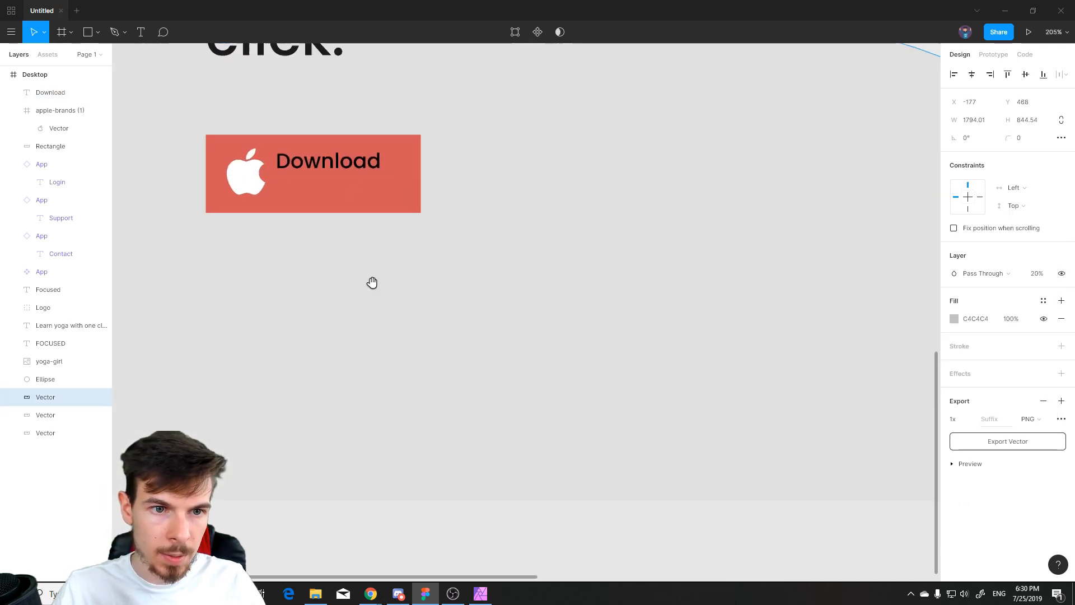
{"action": "left_click_drag", "start_coordinate": [303, 242], "coordinate": [502, 346]}
{"action": "left_click_drag", "start_coordinate": [489, 260], "coordinate": [522, 283]}
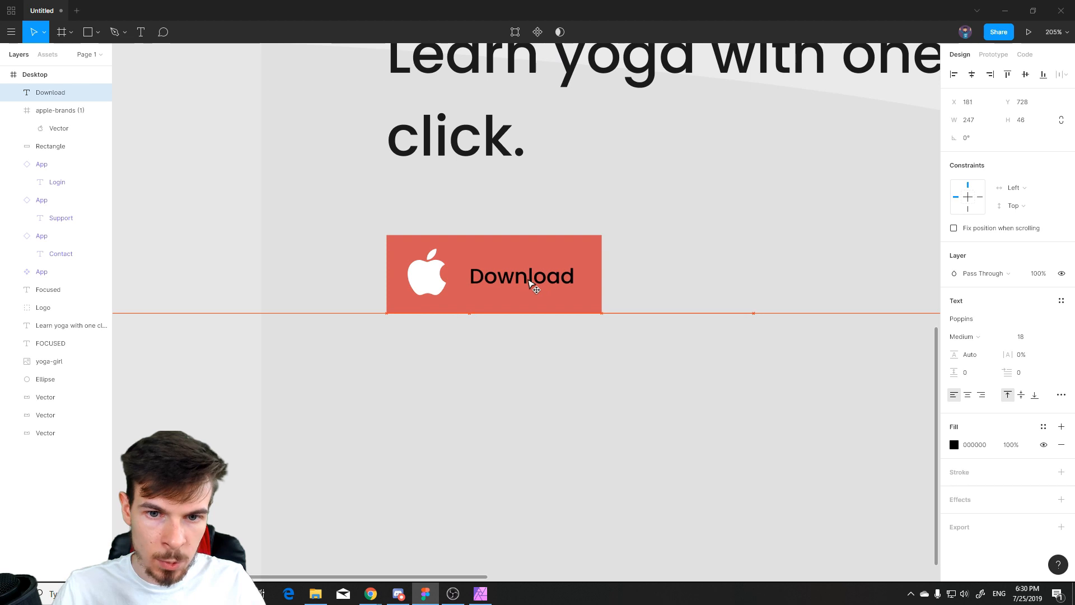
{"action": "left_click_drag", "start_coordinate": [753, 289], "coordinate": [688, 290]}
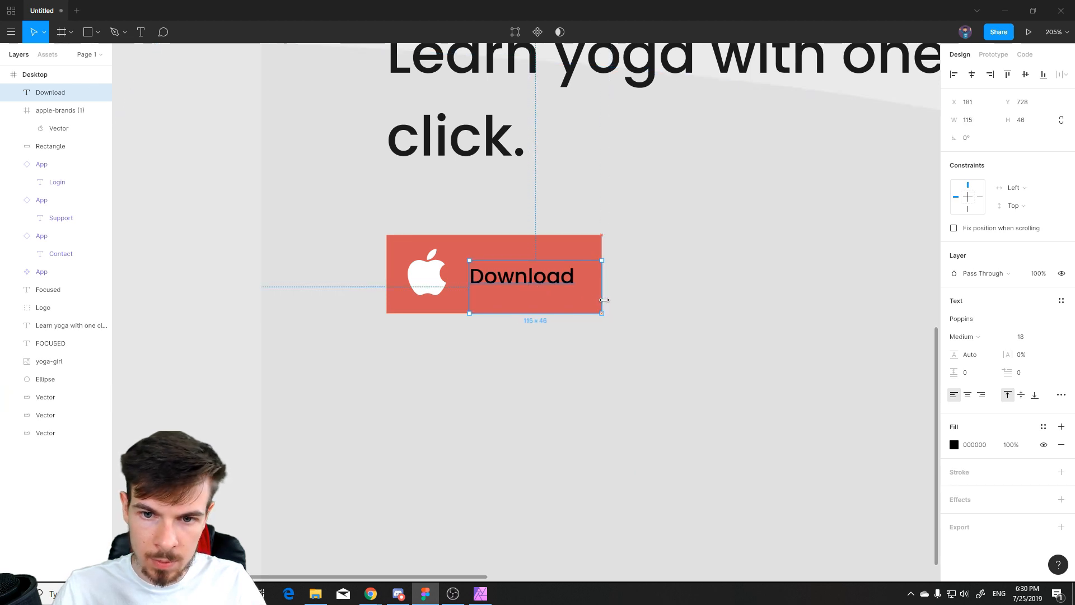
{"action": "left_click", "coordinate": [955, 444]}
{"action": "left_click", "coordinate": [734, 408]}
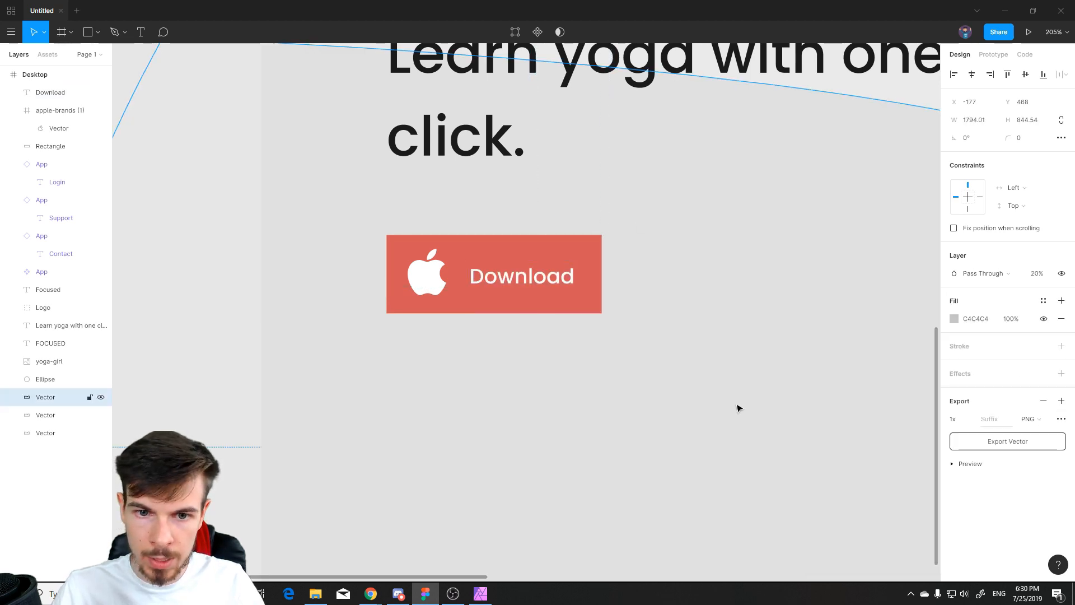
Step: Shrink the apple icon to 26 × 36 and center it vertically on the button
{"action": "scroll", "coordinate": [727, 427], "scroll_direction": "down", "scroll_amount": 5}
{"action": "left_click", "coordinate": [394, 365]}
{"action": "scroll", "coordinate": [756, 446], "scroll_direction": "up", "scroll_amount": 5}
{"action": "left_click", "coordinate": [497, 286]}
{"action": "left_click_drag", "start_coordinate": [517, 297], "coordinate": [512, 287]}
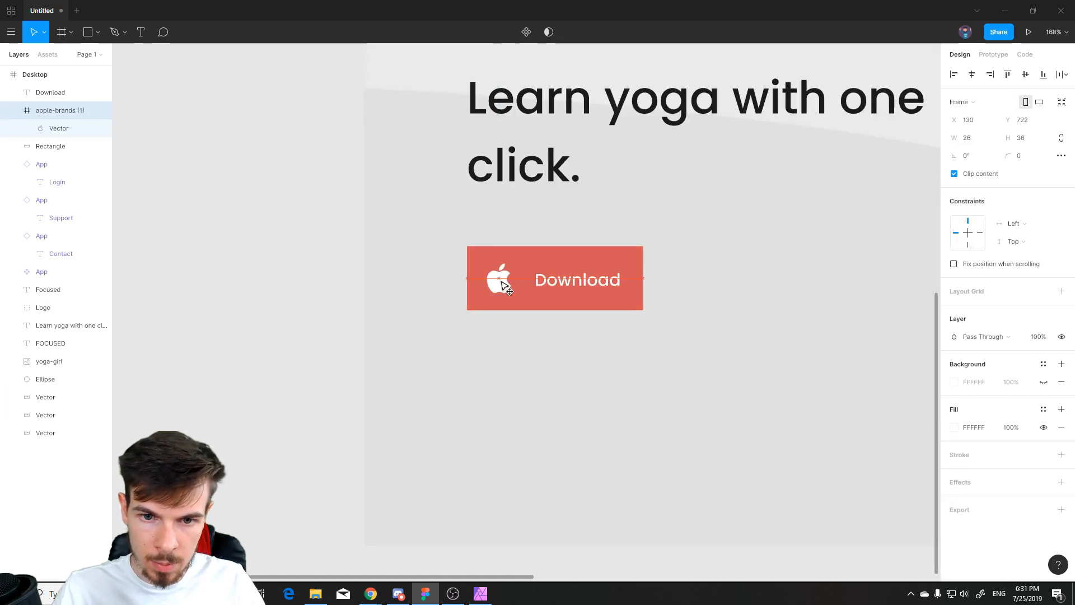
{"action": "left_click", "coordinate": [566, 282]}
{"action": "left_click", "coordinate": [674, 387]}
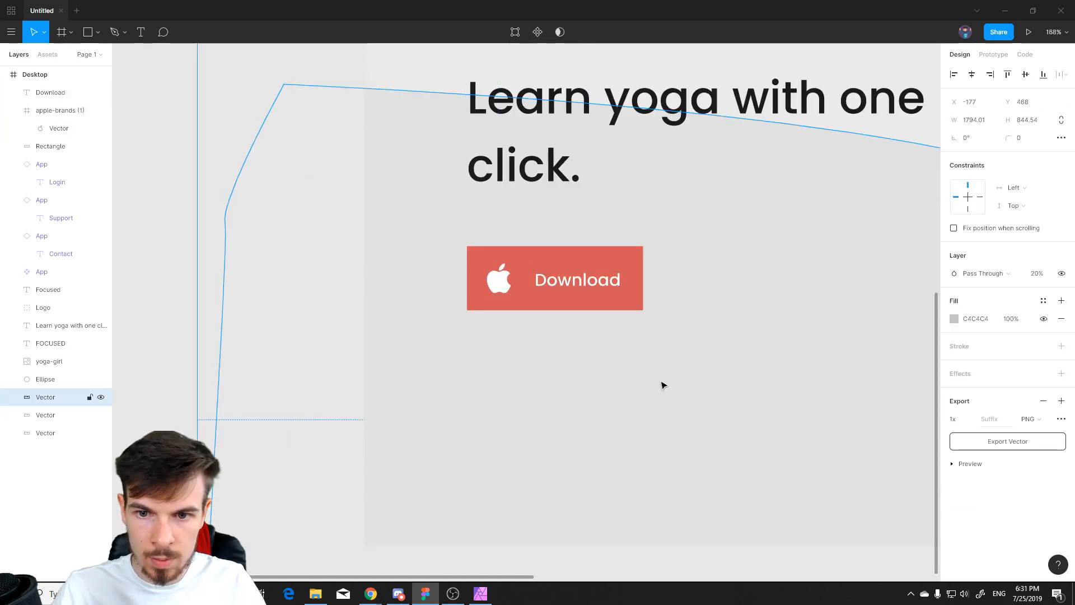
Step: Group the Download text, the apple icon and the red rectangle
{"action": "scroll", "coordinate": [661, 386], "scroll_direction": "down", "scroll_amount": 2}
{"action": "left_click", "coordinate": [590, 301]}
{"action": "left_click", "coordinate": [520, 291], "text": "shift"}
{"action": "left_click", "coordinate": [556, 268], "text": "shift"}
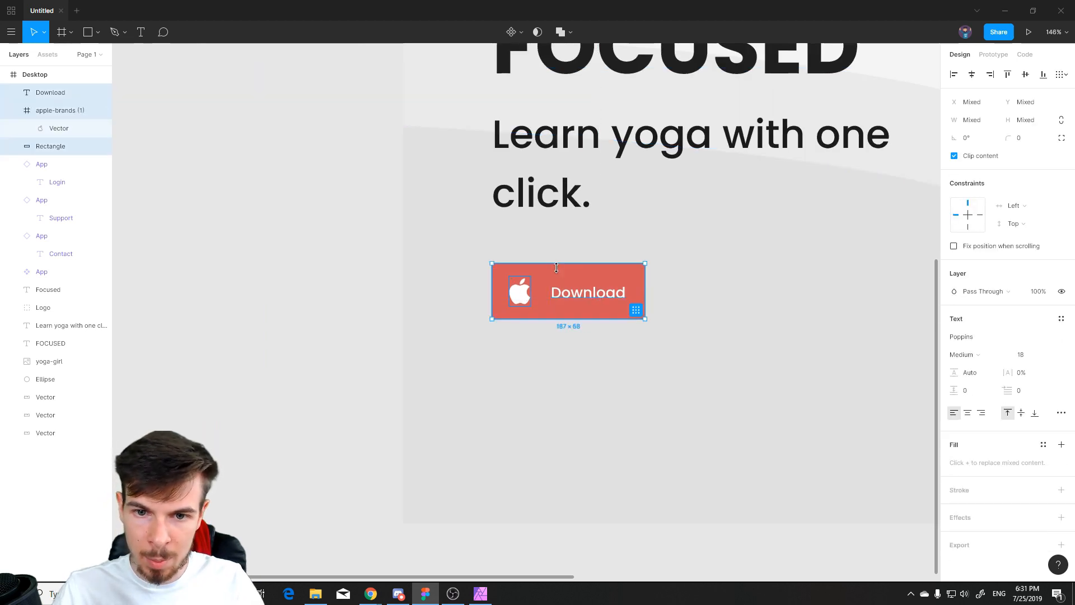
{"action": "key", "text": "ctrl+g"}
{"action": "left_click", "coordinate": [631, 381]}
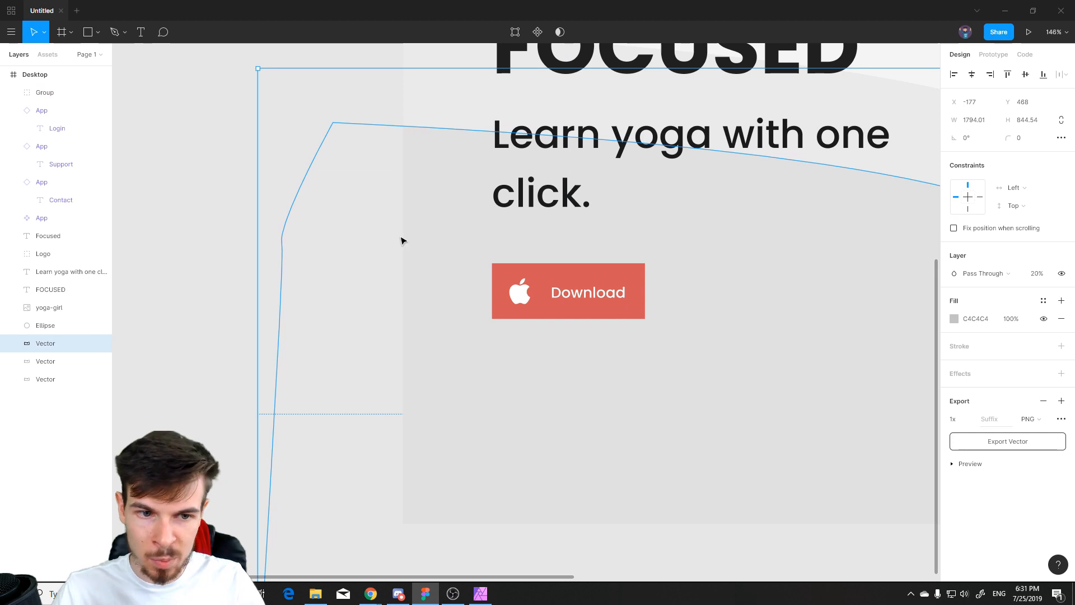
Step: Lock the three wavy background Vector layers and nudge the download button group slightly upward
{"action": "left_click_drag", "start_coordinate": [90, 344], "coordinate": [96, 405]}
{"action": "left_click_drag", "start_coordinate": [609, 347], "coordinate": [670, 351]}
{"action": "left_click", "coordinate": [572, 294]}
{"action": "mouse_move", "coordinate": [598, 297]}
{"action": "left_mouse_down"}
{"action": "mouse_move", "coordinate": [591, 284]}
{"action": "mouse_move", "coordinate": [601, 291]}
{"action": "left_mouse_up"}
Step: Select the FOCUSED heading, subtitle and download button together and move them upward
{"action": "scroll", "coordinate": [636, 295], "scroll_direction": "down", "scroll_amount": 3}
{"action": "left_click_drag", "start_coordinate": [692, 313], "coordinate": [541, 391]}
{"action": "left_click_drag", "start_coordinate": [628, 415], "coordinate": [446, 174]}
{"action": "left_click_drag", "start_coordinate": [462, 249], "coordinate": [457, 230]}
{"action": "scroll", "coordinate": [484, 249], "scroll_direction": "up", "scroll_amount": 2}
{"action": "scroll", "coordinate": [480, 219], "scroll_direction": "down", "scroll_amount": 4}
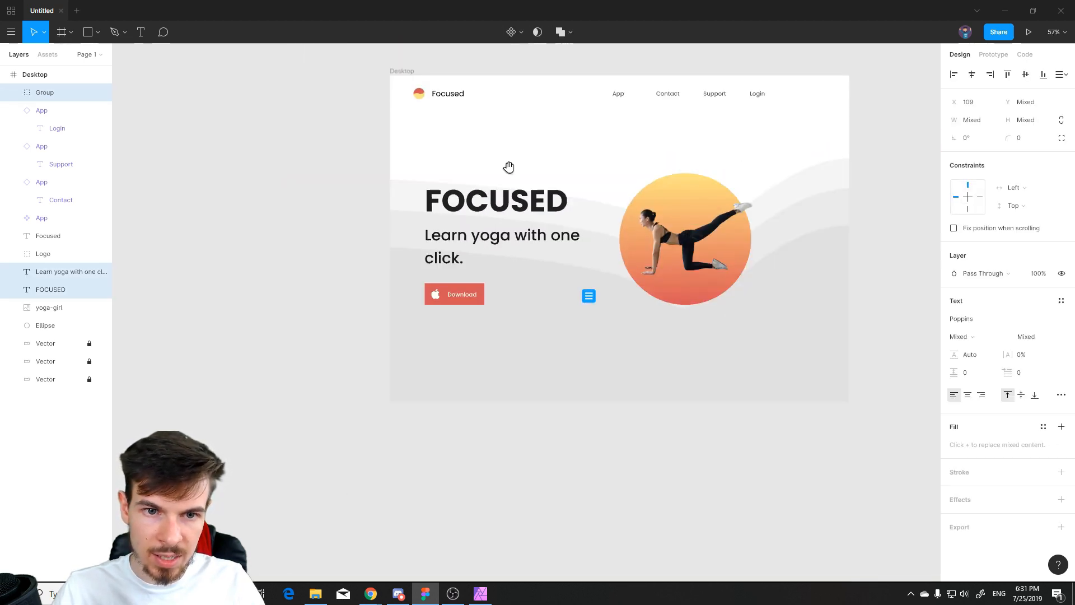
Step: Move the logo and its name to line up with the heading's left edge, and shift the four navigation links right
{"action": "scroll", "coordinate": [504, 190], "scroll_direction": "up", "scroll_amount": 2}
{"action": "left_click_drag", "start_coordinate": [487, 190], "coordinate": [414, 166]}
{"action": "left_click", "coordinate": [504, 211]}
{"action": "left_click_drag", "start_coordinate": [765, 180], "coordinate": [625, 167]}
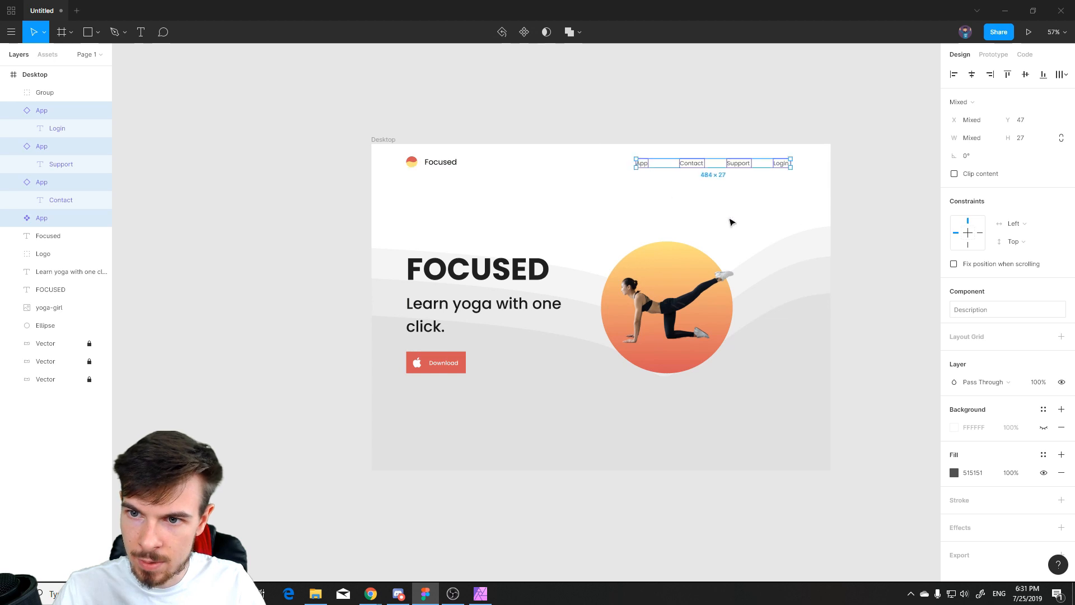
{"action": "left_click", "coordinate": [675, 196]}
Step: Move the heading, subtitle and download button slightly down as one block
{"action": "scroll", "coordinate": [870, 328], "scroll_direction": "down", "scroll_amount": 2}
{"action": "left_click_drag", "start_coordinate": [801, 404], "coordinate": [667, 365]}
{"action": "scroll", "coordinate": [588, 350], "scroll_direction": "up", "scroll_amount": 1}
{"action": "left_click_drag", "start_coordinate": [446, 356], "coordinate": [411, 261]}
{"action": "left_click", "coordinate": [498, 340]}
Step: Select the gradient circle together with the yoga-girl image and move them down and to the right
{"action": "left_click_drag", "start_coordinate": [594, 269], "coordinate": [602, 270]}
{"action": "key", "text": "ctrl+z"}
{"action": "left_click_drag", "start_coordinate": [639, 336], "coordinate": [553, 211]}
{"action": "left_click_drag", "start_coordinate": [597, 276], "coordinate": [619, 291]}
{"action": "left_click", "coordinate": [696, 343]}
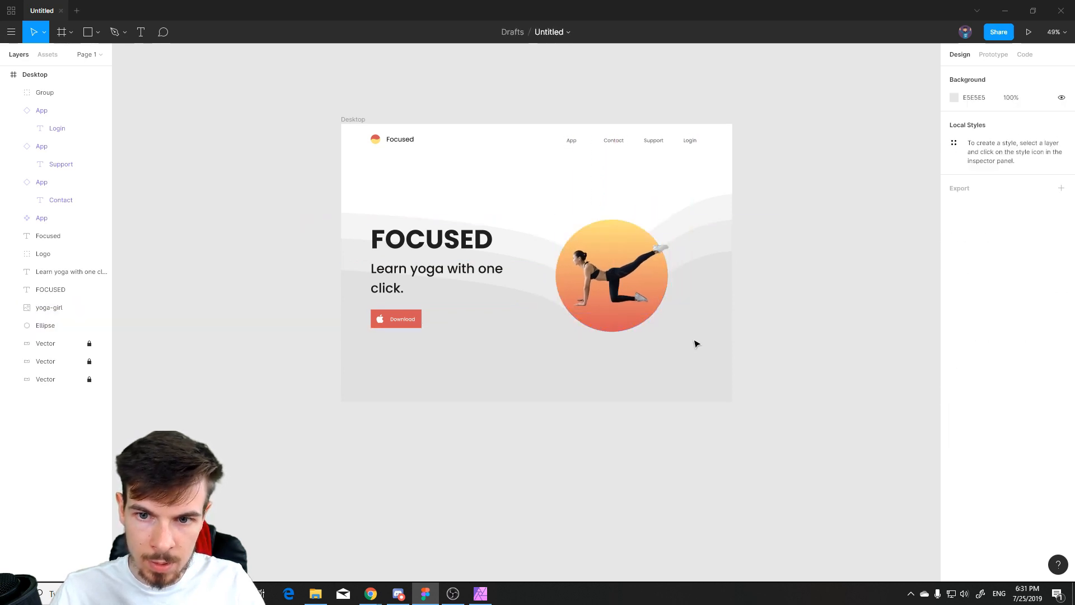
Step: Fine-tune the hero layout by moving the gradient circle and yoga-girl image slightly upward
{"action": "scroll", "coordinate": [694, 339], "scroll_direction": "up", "scroll_amount": 3}
{"action": "left_click_drag", "start_coordinate": [749, 223], "coordinate": [796, 238]}
{"action": "left_click_drag", "start_coordinate": [274, 406], "coordinate": [365, 250]}
{"action": "left_click", "coordinate": [526, 392]}
{"action": "scroll", "coordinate": [550, 408], "scroll_direction": "down", "scroll_amount": 5}
{"action": "left_click_drag", "start_coordinate": [621, 399], "coordinate": [593, 335]}
{"action": "left_click", "coordinate": [579, 371]}
Step: Draw a rectangle about 124 × 49 over the Login link in the header
{"action": "scroll", "coordinate": [609, 235], "scroll_direction": "up", "scroll_amount": 3}
{"action": "left_click_drag", "start_coordinate": [609, 235], "coordinate": [392, 246]}
{"action": "scroll", "coordinate": [494, 261], "scroll_direction": "up", "scroll_amount": 4}
{"action": "left_click_drag", "start_coordinate": [378, 193], "coordinate": [532, 258]}
{"action": "scroll", "coordinate": [576, 302], "scroll_direction": "up", "scroll_amount": 3}
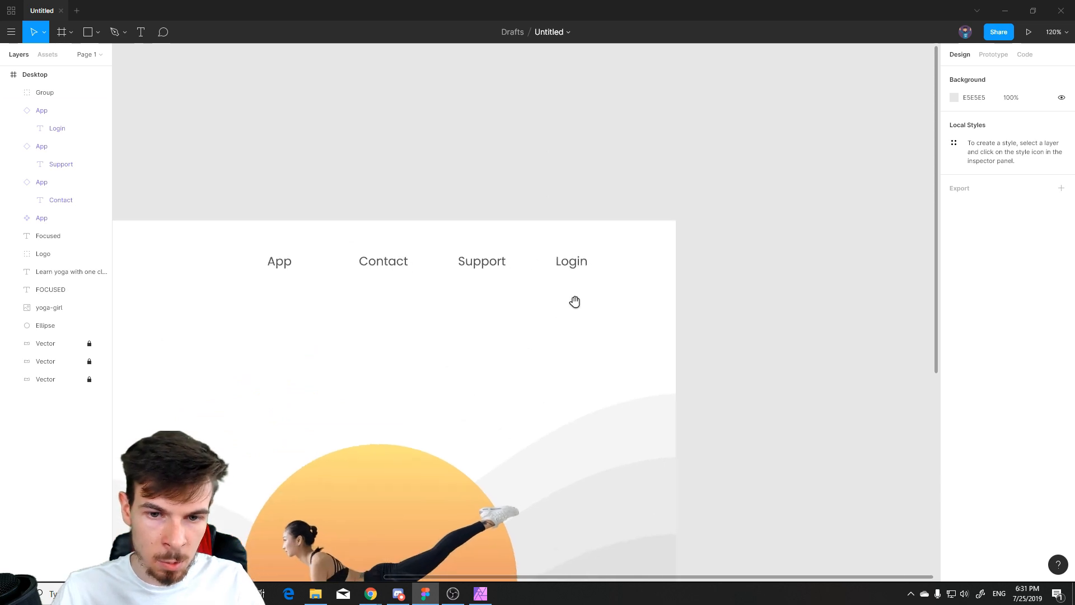
{"action": "scroll", "coordinate": [537, 294], "scroll_direction": "up", "scroll_amount": 2}
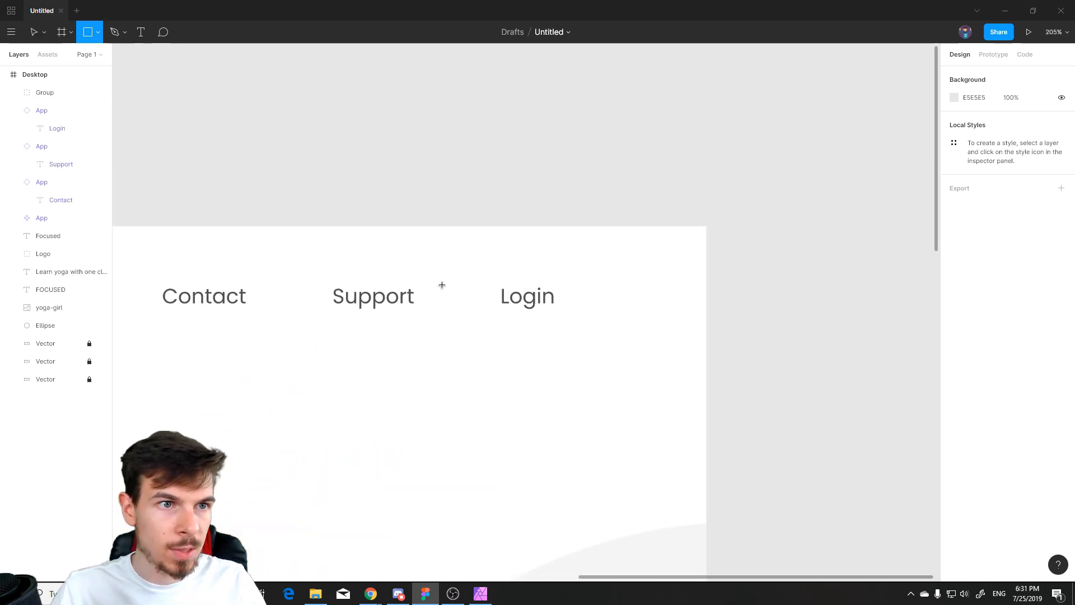
{"action": "mouse_move", "coordinate": [480, 268]}
{"action": "left_mouse_down"}
{"action": "mouse_move", "coordinate": [640, 339]}
{"action": "mouse_move", "coordinate": [623, 323]}
{"action": "left_mouse_up"}
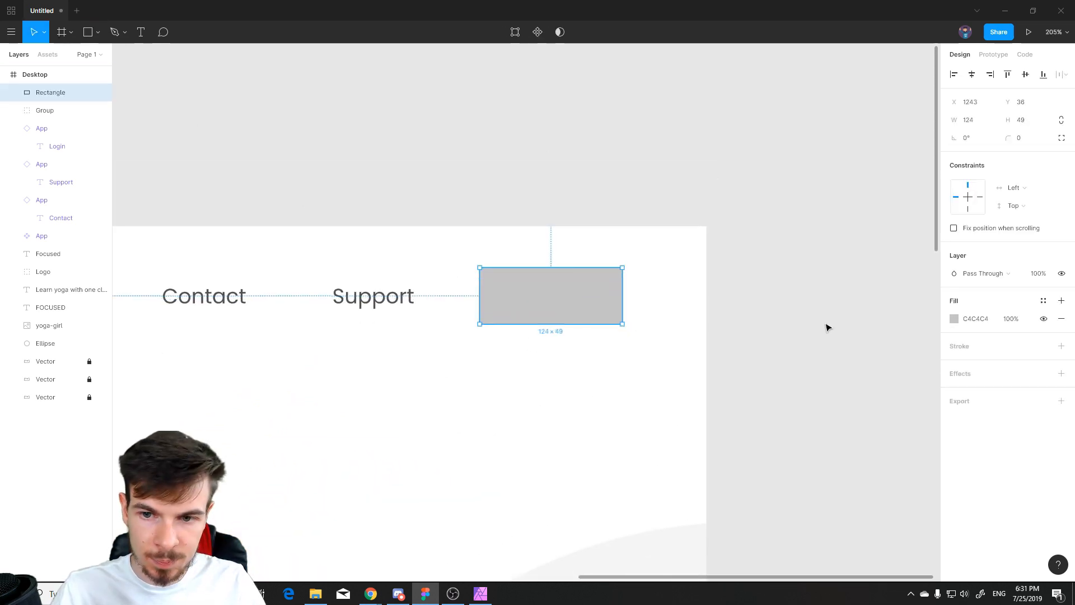
Step: Fill the Login rectangle with the yellow document color FFE484
{"action": "left_click", "coordinate": [954, 319]}
{"action": "left_click", "coordinate": [841, 386]}
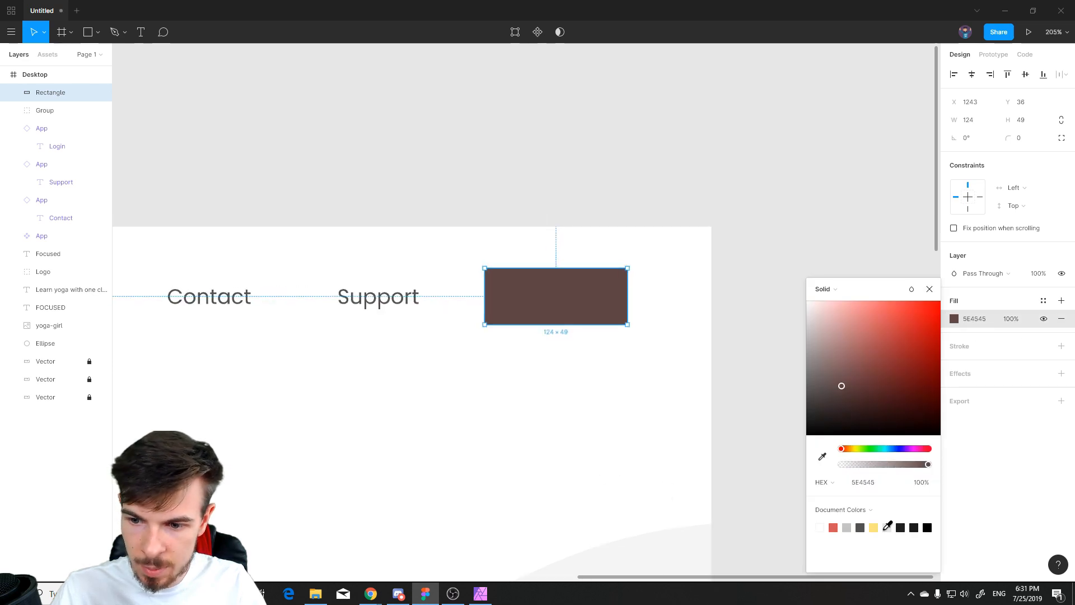
{"action": "left_click", "coordinate": [874, 527]}
{"action": "left_click", "coordinate": [623, 401]}
{"action": "scroll", "coordinate": [607, 421], "scroll_direction": "down", "scroll_amount": 5}
{"action": "scroll", "coordinate": [587, 320], "scroll_direction": "up", "scroll_amount": 8}
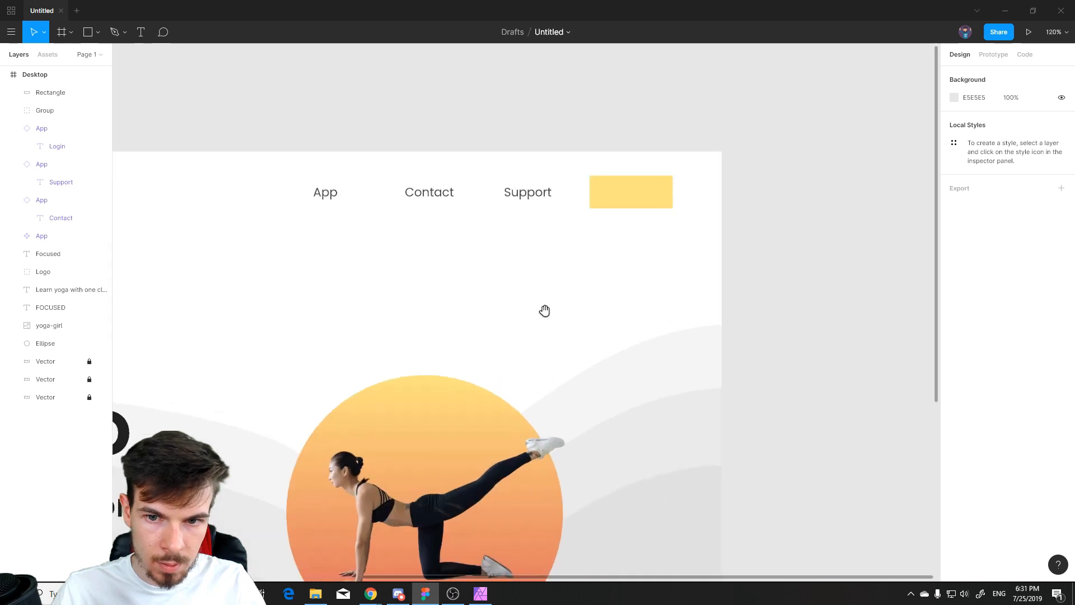
Step: Send the yellow rectangle behind the Login text by placing its layer below the Ellipse layer
{"action": "left_click", "coordinate": [456, 293]}
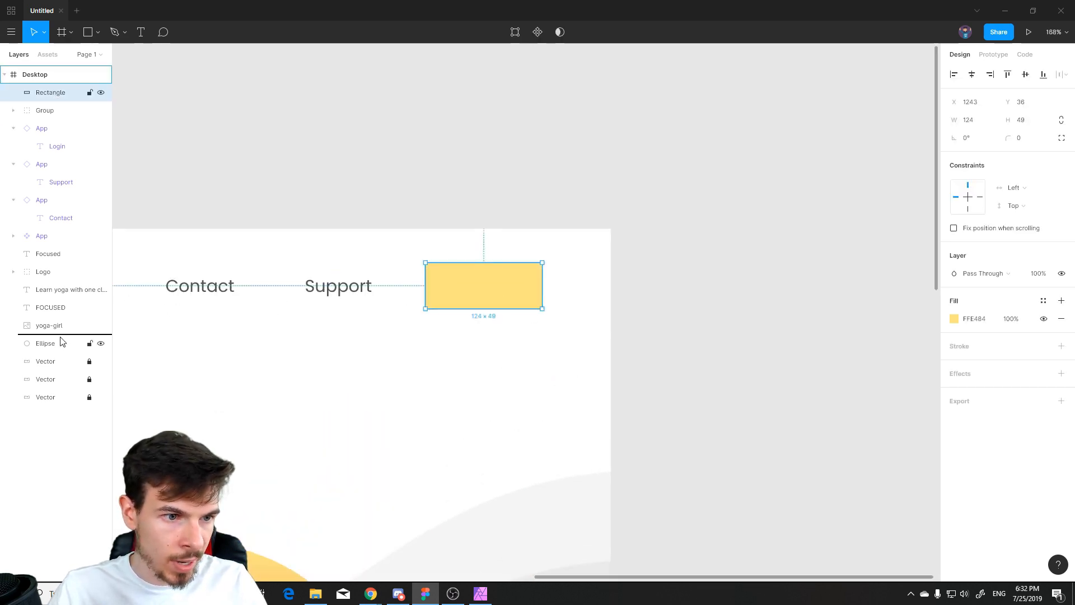
{"action": "left_click_drag", "start_coordinate": [62, 343], "coordinate": [60, 353]}
{"action": "left_click", "coordinate": [493, 386]}
{"action": "scroll", "coordinate": [476, 317], "scroll_direction": "up", "scroll_amount": 3}
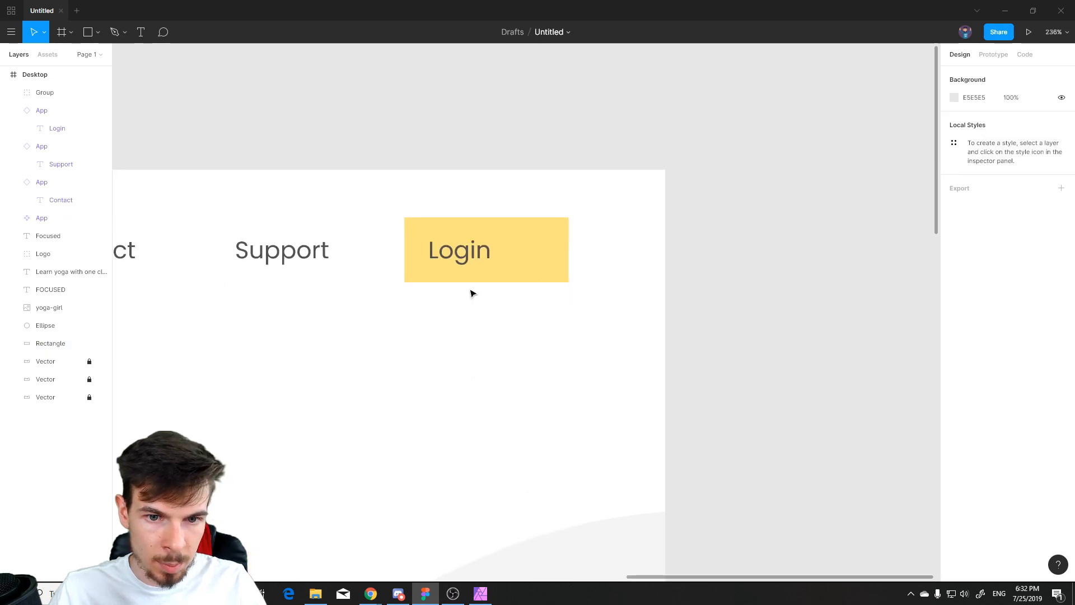
Step: Center the Login text horizontally on the yellow rectangle
{"action": "left_click", "coordinate": [481, 264]}
{"action": "left_click_drag", "start_coordinate": [482, 264], "coordinate": [502, 271]}
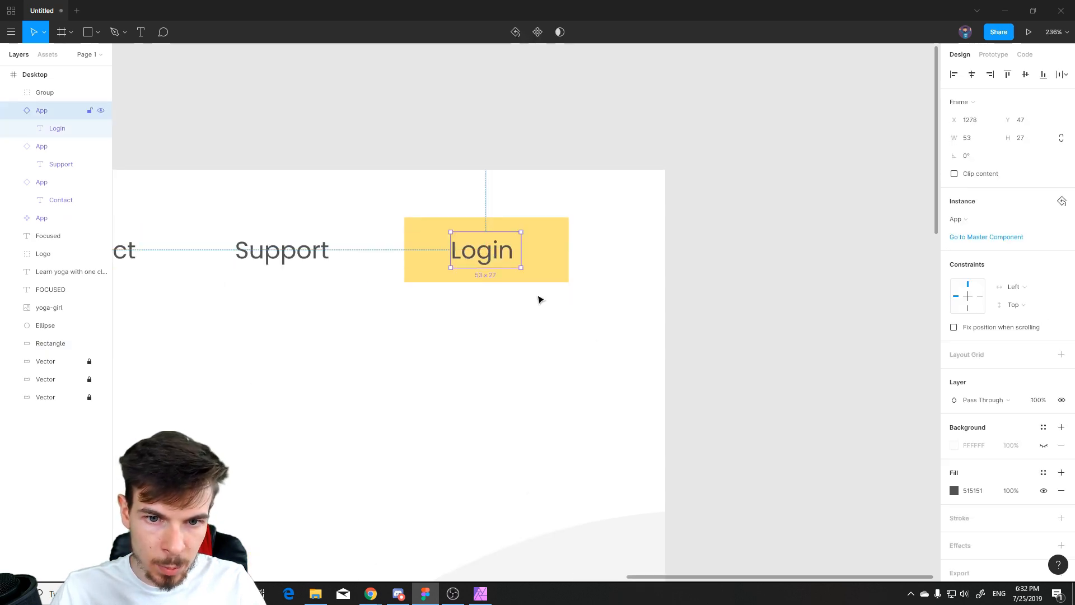
{"action": "key", "text": "Escape"}
{"action": "scroll", "coordinate": [559, 272], "scroll_direction": "down", "scroll_amount": 10}
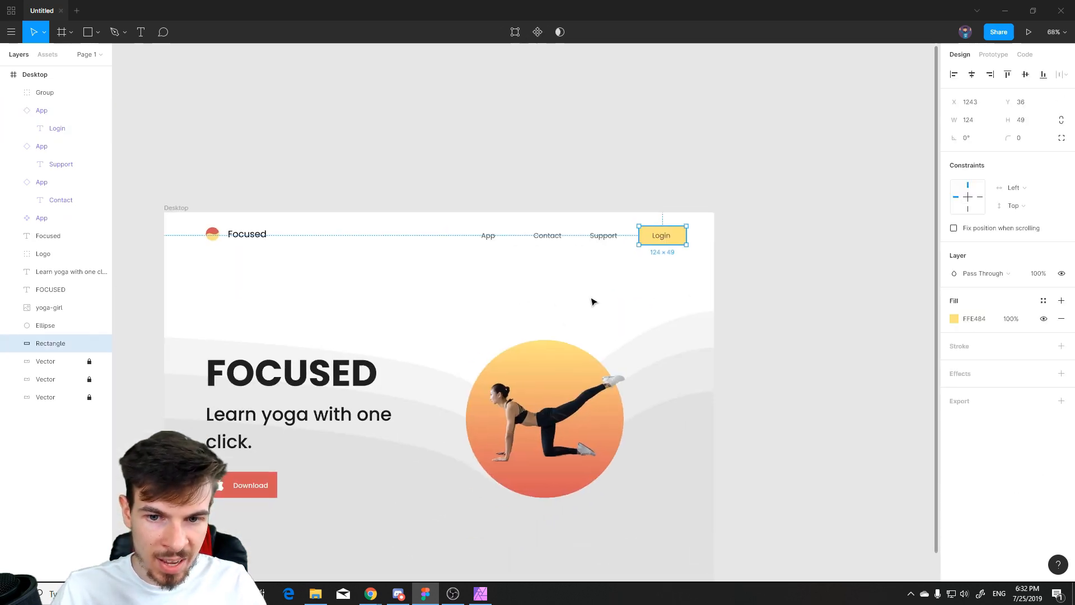
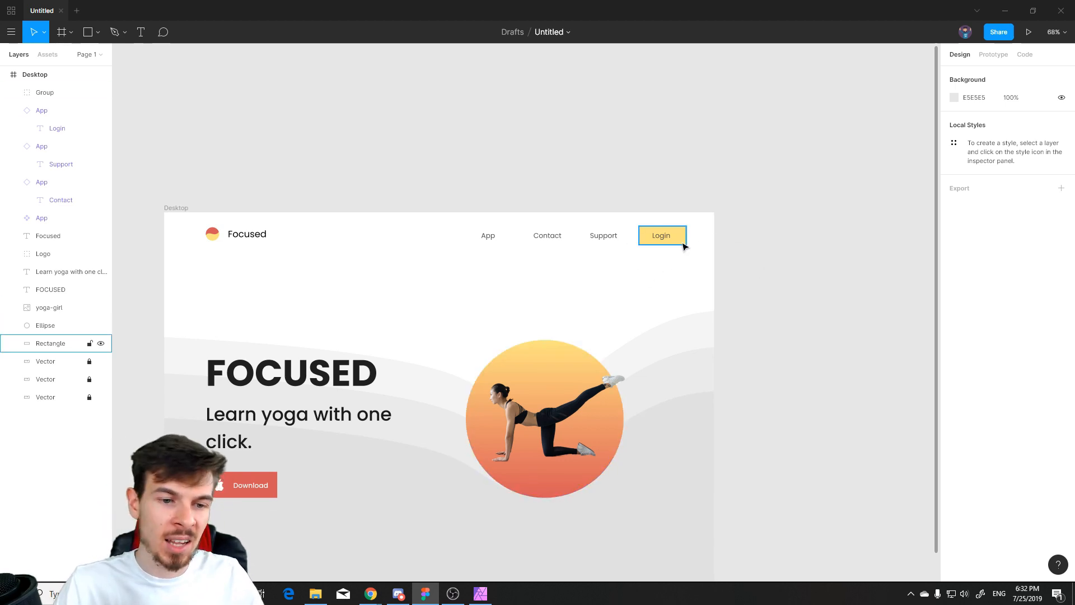
Step: Lighten the fill of the rectangle behind the Login text to FFF3C9
{"action": "scroll", "coordinate": [639, 394], "scroll_direction": "down", "scroll_amount": 2}
{"action": "scroll", "coordinate": [568, 427], "scroll_direction": "down", "scroll_amount": 2}
{"action": "scroll", "coordinate": [582, 409], "scroll_direction": "up", "scroll_amount": 2}
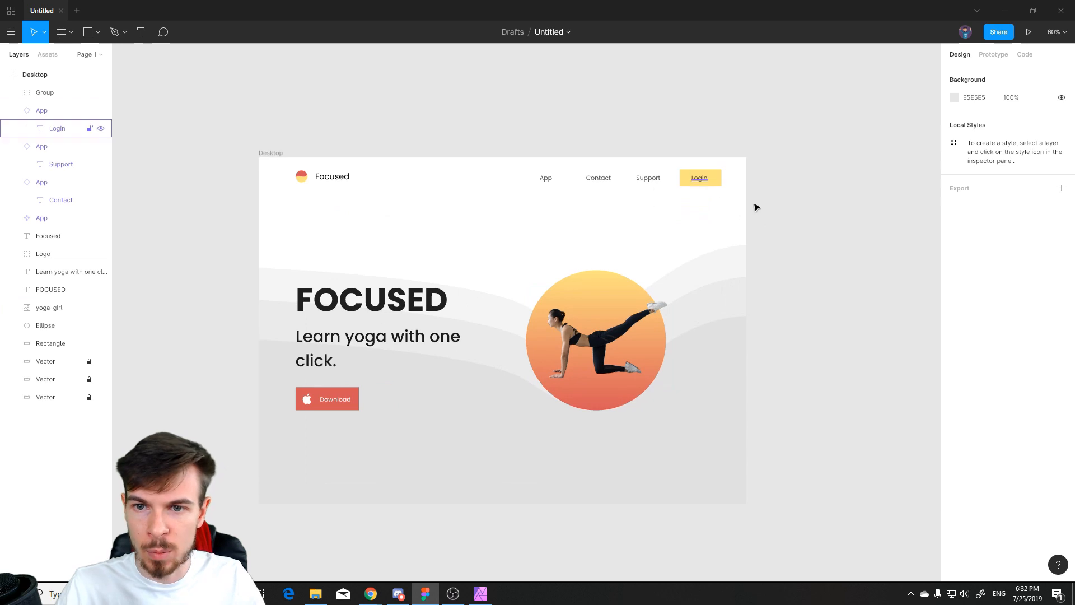
{"action": "scroll", "coordinate": [722, 190], "scroll_direction": "up", "scroll_amount": 10}
{"action": "left_click", "coordinate": [580, 227]}
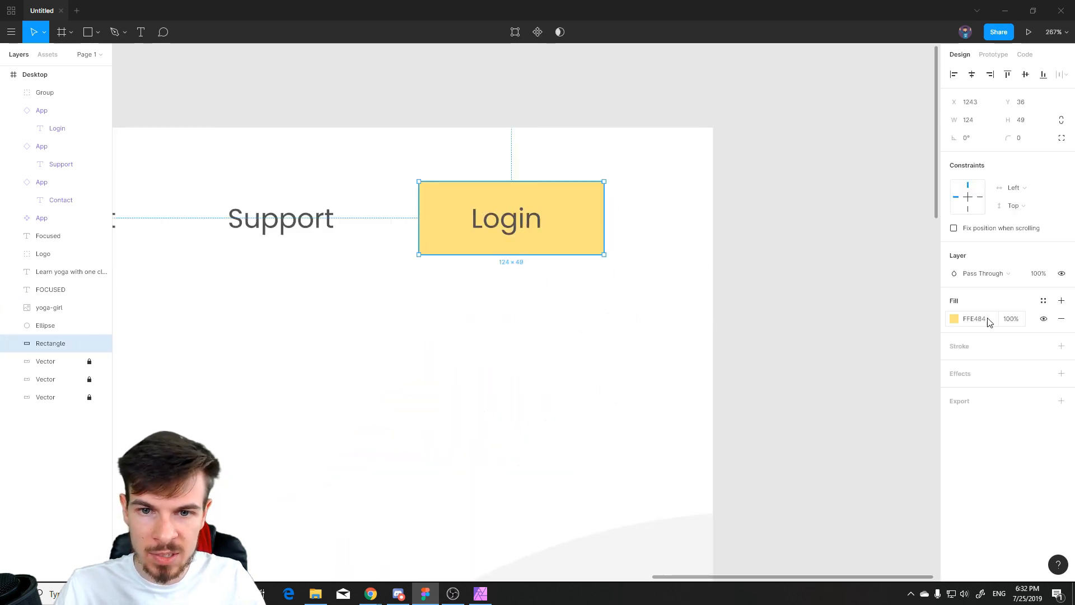
{"action": "left_click", "coordinate": [955, 319]}
{"action": "left_click_drag", "start_coordinate": [870, 304], "coordinate": [808, 304]}
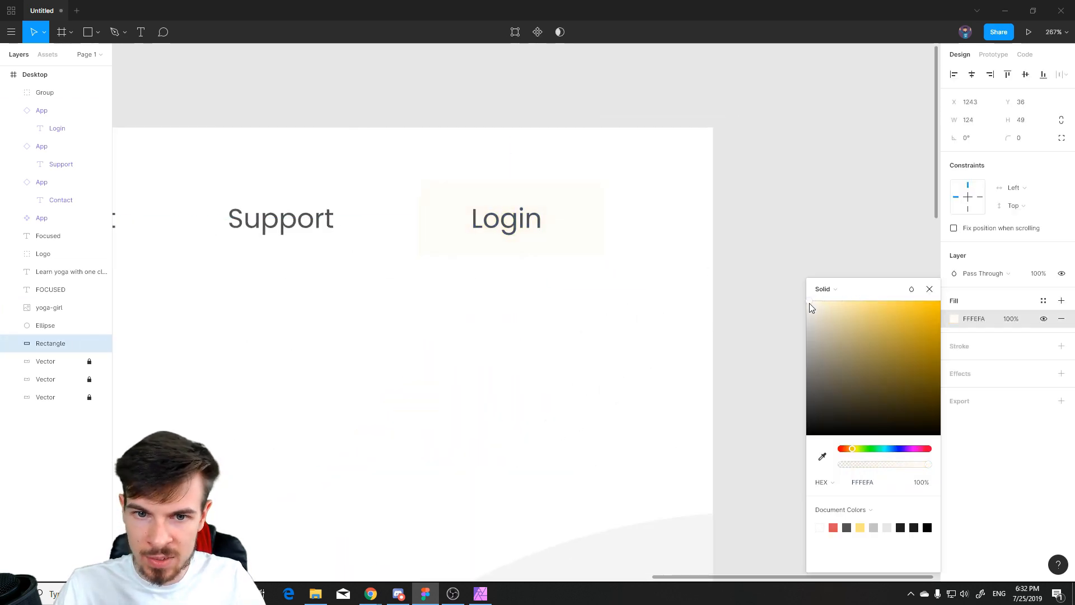
{"action": "left_click", "coordinate": [768, 267]}
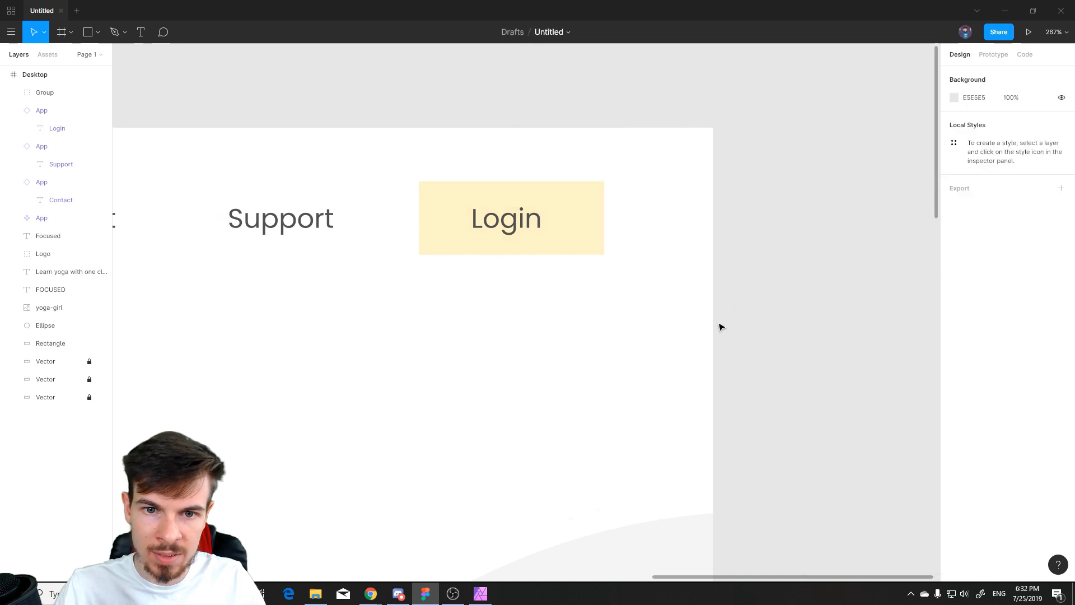
{"action": "scroll", "coordinate": [694, 377], "scroll_direction": "down", "scroll_amount": 10}
{"action": "scroll", "coordinate": [644, 404], "scroll_direction": "down", "scroll_amount": 3}
Step: Shrink the Login rectangle to about 104 × 41 and position it around the Login text at X 1253, Y 40
{"action": "scroll", "coordinate": [595, 377], "scroll_direction": "up", "scroll_amount": 12}
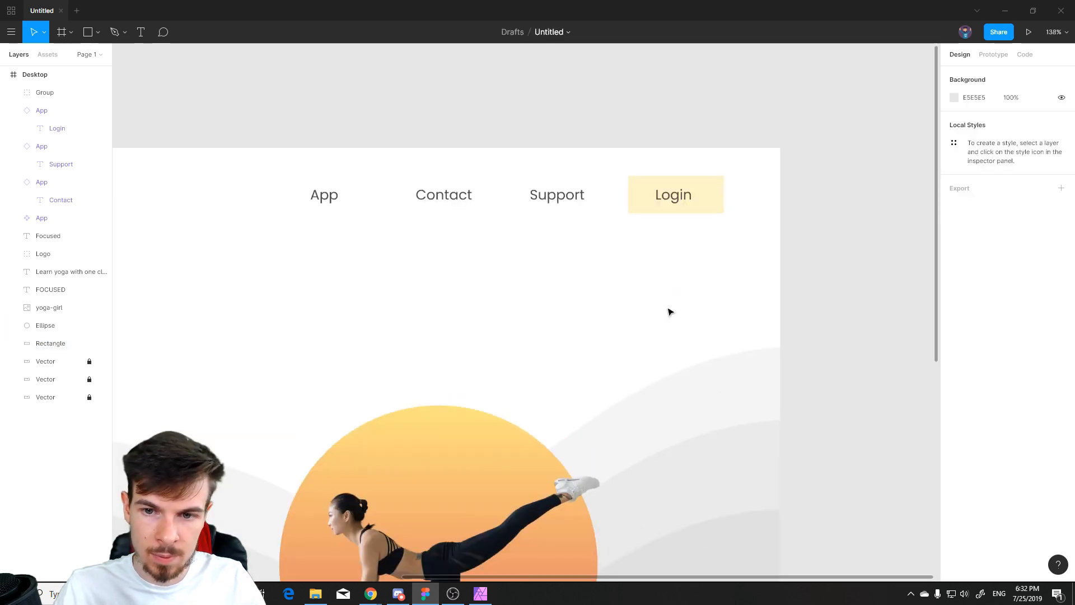
{"action": "left_click", "coordinate": [649, 294]}
{"action": "left_click_drag", "start_coordinate": [655, 293], "coordinate": [626, 283]}
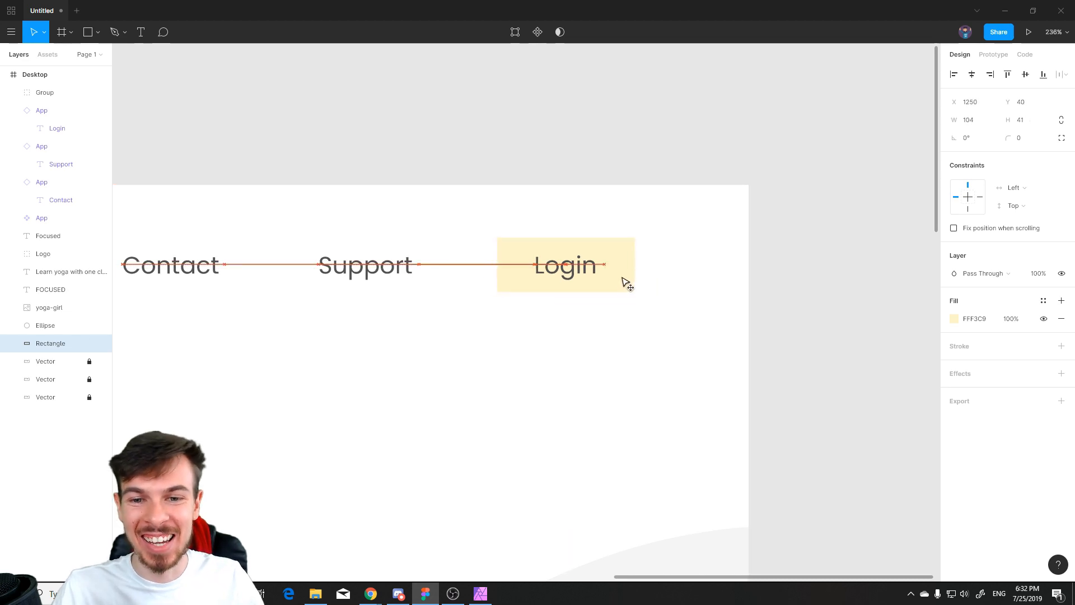
{"action": "key", "text": "Escape"}
{"action": "scroll", "coordinate": [627, 281], "scroll_direction": "down", "scroll_amount": 15}
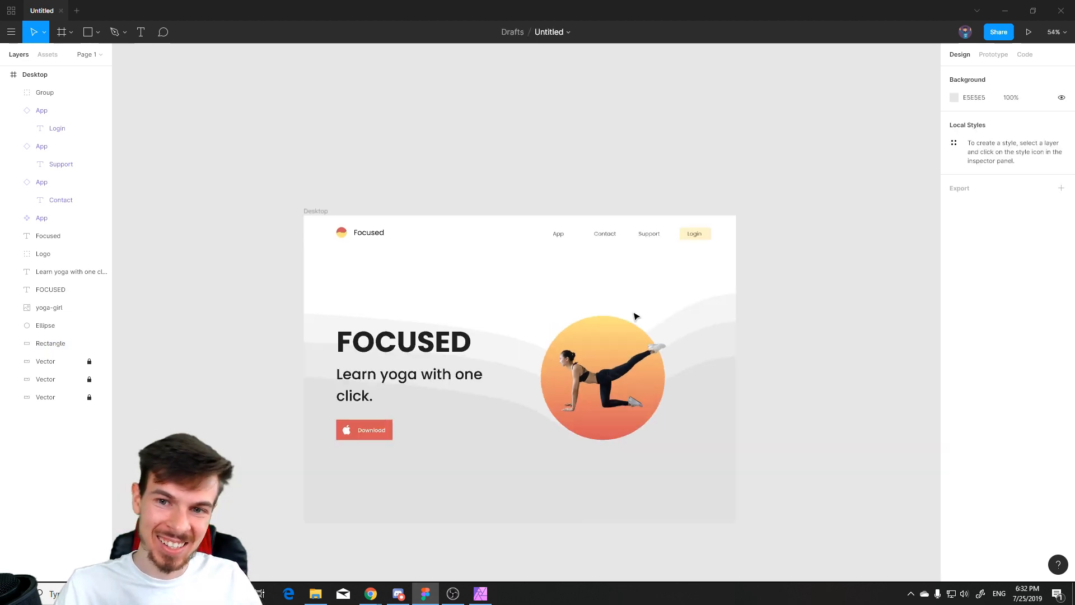
{"action": "scroll", "coordinate": [639, 269], "scroll_direction": "up", "scroll_amount": 2}
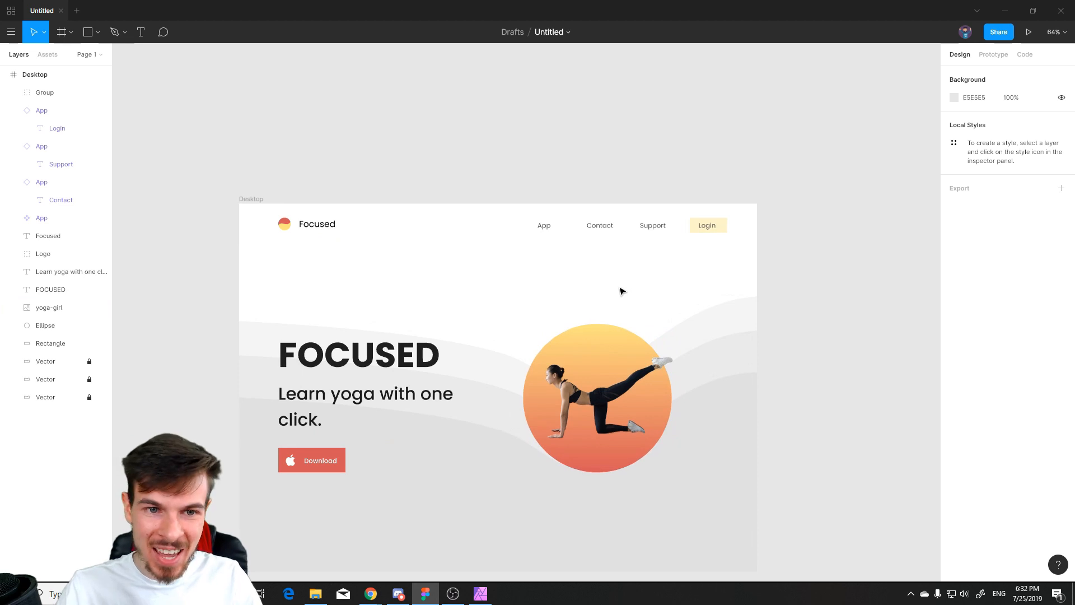
Step: Change the Login rectangle's fill to the slightly deeper yellow F9E8AF
{"action": "scroll", "coordinate": [622, 289], "scroll_direction": "up", "scroll_amount": 6}
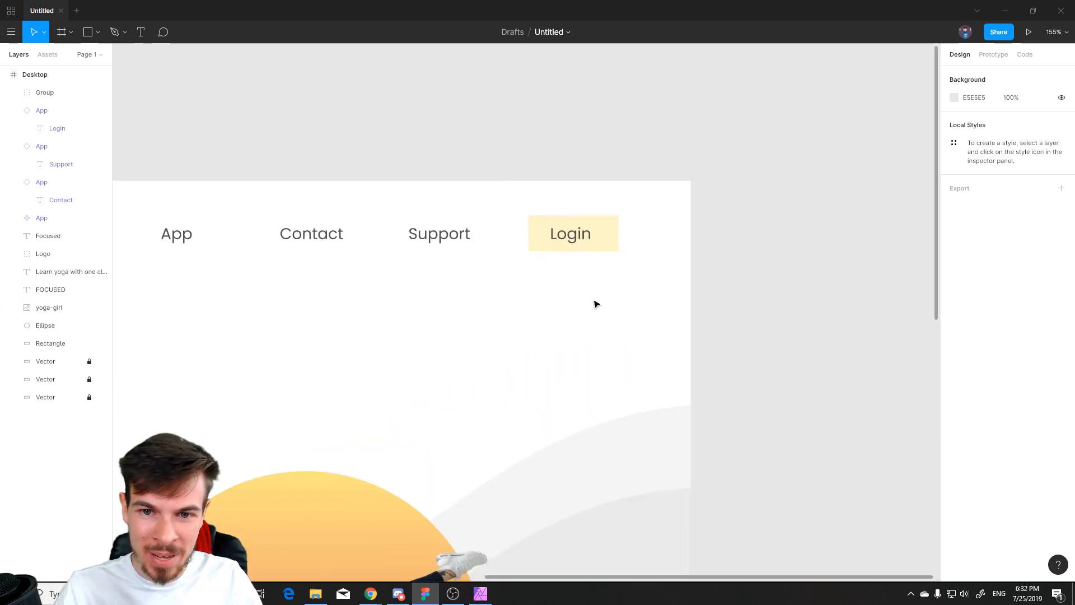
{"action": "scroll", "coordinate": [595, 306], "scroll_direction": "down", "scroll_amount": 1}
{"action": "left_click", "coordinate": [607, 253]}
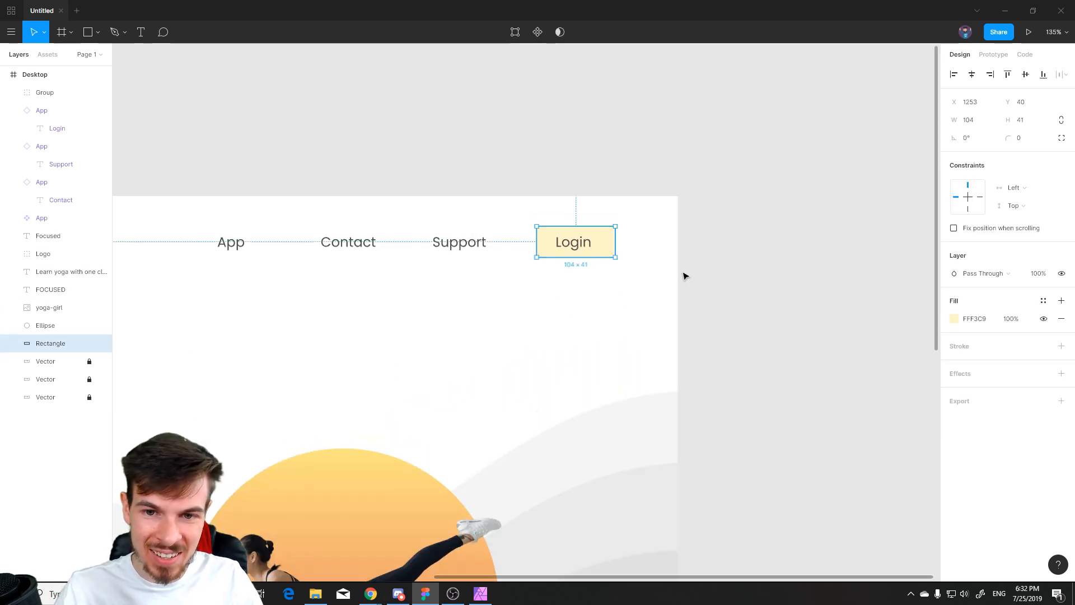
{"action": "left_click", "coordinate": [952, 317]}
{"action": "left_click_drag", "start_coordinate": [839, 300], "coordinate": [854, 304]}
{"action": "left_click_drag", "start_coordinate": [849, 311], "coordinate": [851, 308]}
{"action": "left_click", "coordinate": [929, 289]}
Step: Replace the Login rectangle's fill with a stroke in the yellow document color FFE484
{"action": "left_click", "coordinate": [1061, 346]}
{"action": "scroll", "coordinate": [908, 324], "scroll_direction": "up", "scroll_amount": 3}
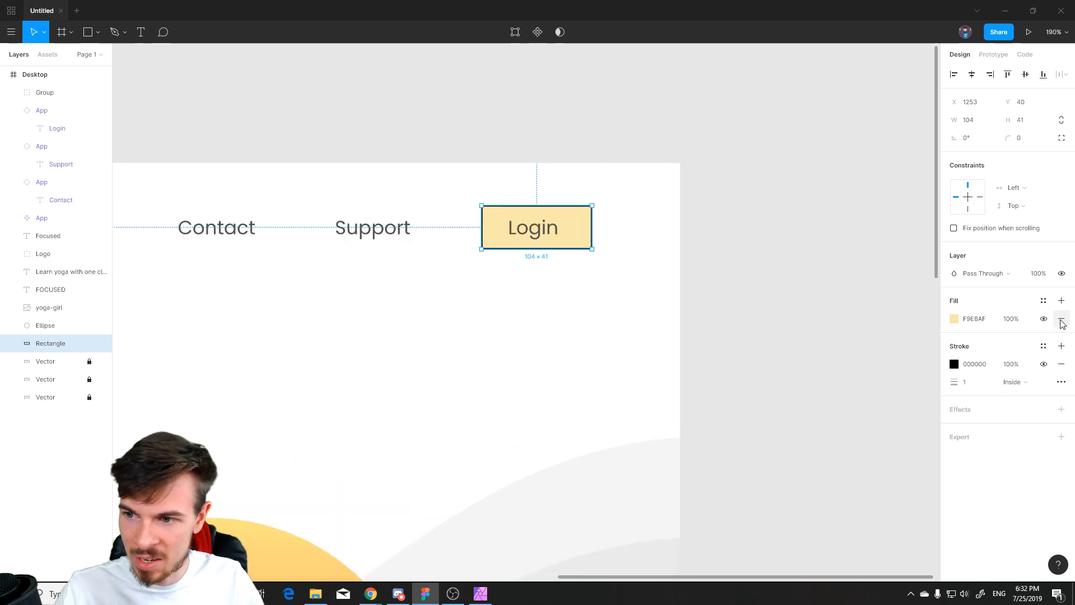
{"action": "left_click", "coordinate": [1061, 319]}
{"action": "left_click", "coordinate": [954, 346]}
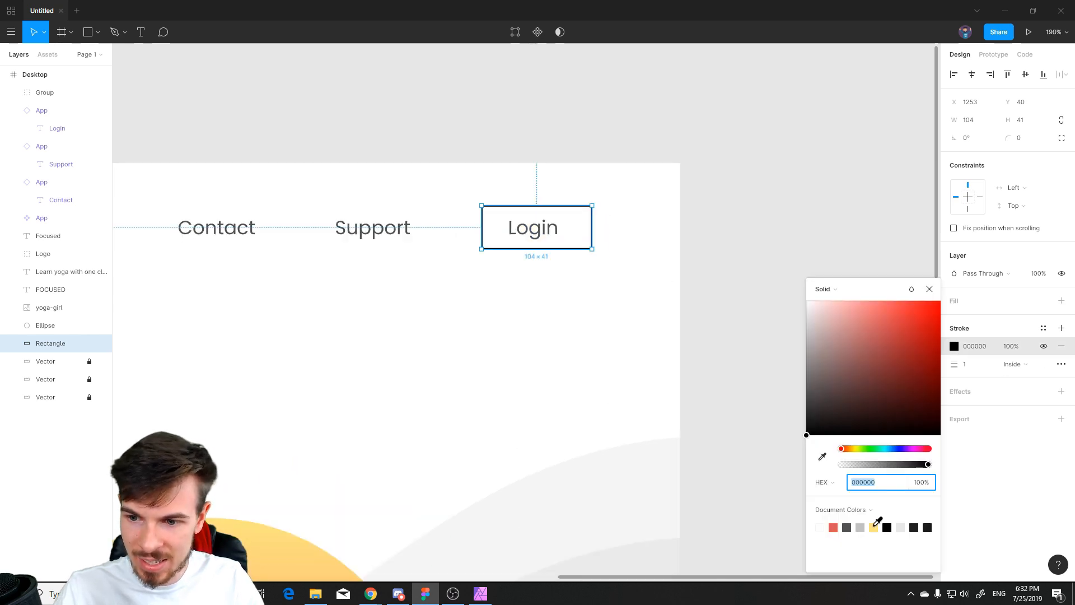
{"action": "left_click", "coordinate": [873, 527]}
{"action": "left_click", "coordinate": [756, 336]}
{"action": "scroll", "coordinate": [724, 368], "scroll_direction": "down", "scroll_amount": 5}
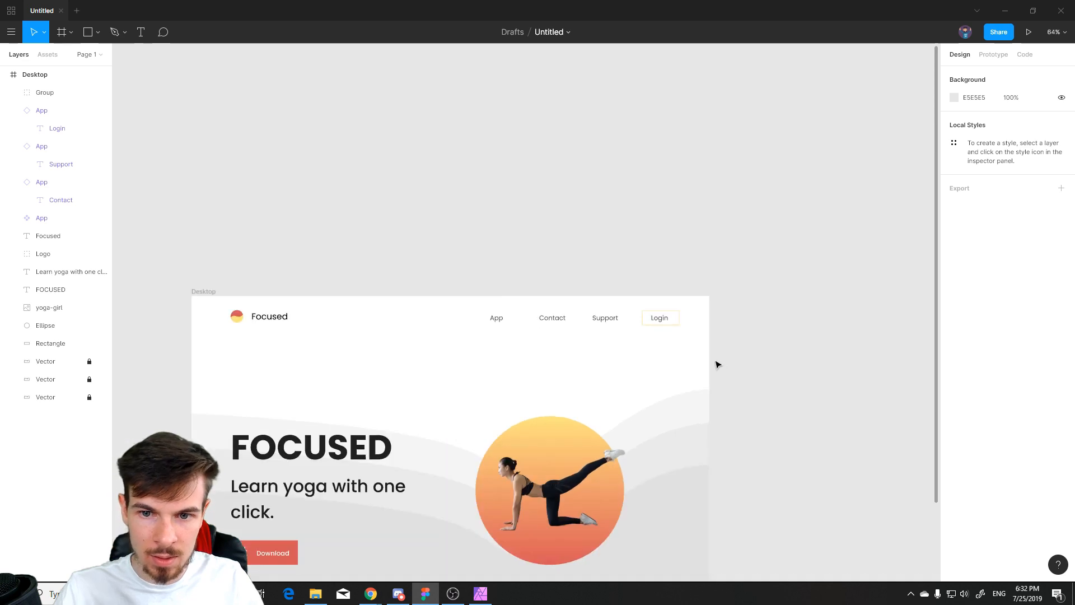
Step: Set the Login rectangle's stroke thickness to 3
{"action": "scroll", "coordinate": [721, 367], "scroll_direction": "up", "scroll_amount": 5}
{"action": "left_click", "coordinate": [618, 253]}
{"action": "left_click", "coordinate": [627, 266]}
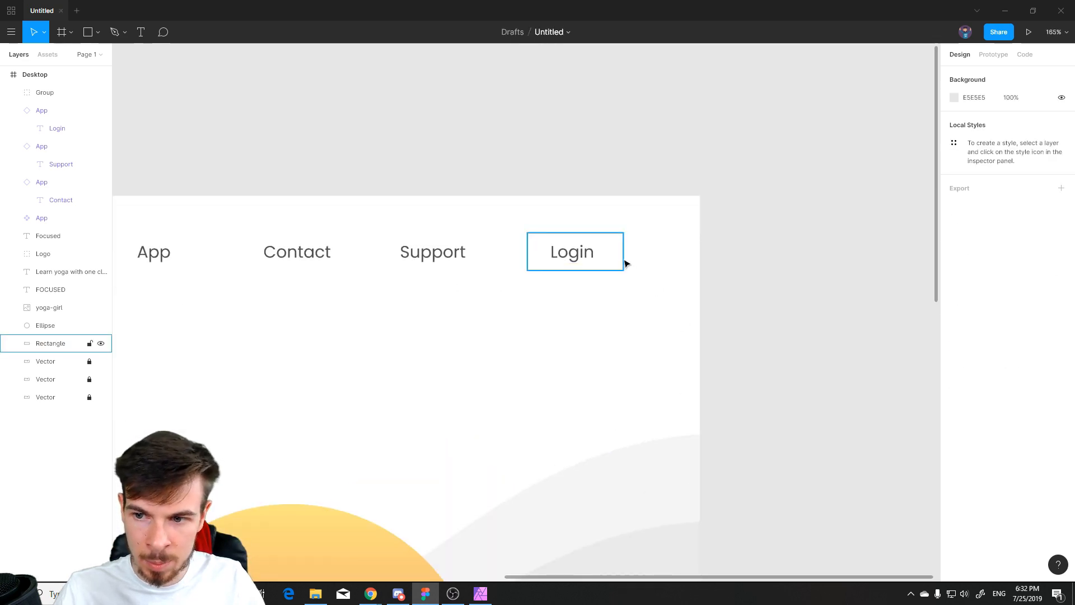
{"action": "left_click", "coordinate": [626, 264]}
{"action": "left_click_drag", "start_coordinate": [954, 363], "coordinate": [957, 364]}
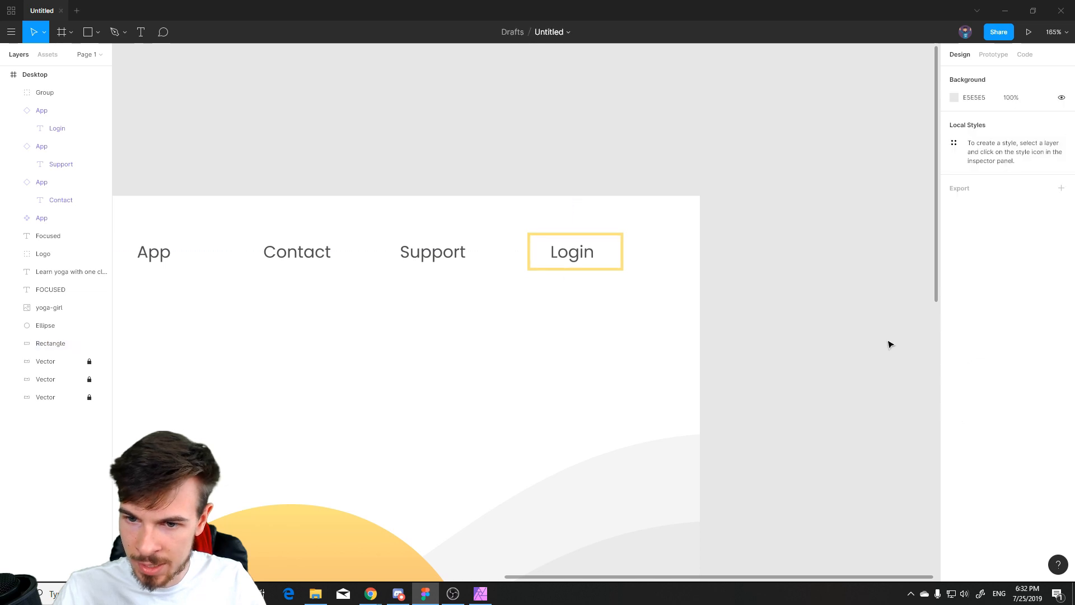
{"action": "left_click", "coordinate": [888, 344]}
{"action": "scroll", "coordinate": [718, 407], "scroll_direction": "down", "scroll_amount": 5}
{"action": "scroll", "coordinate": [682, 411], "scroll_direction": "up", "scroll_amount": 3}
Step: Round the Login rectangle's corners with a radius of 10
{"action": "left_click", "coordinate": [653, 315]}
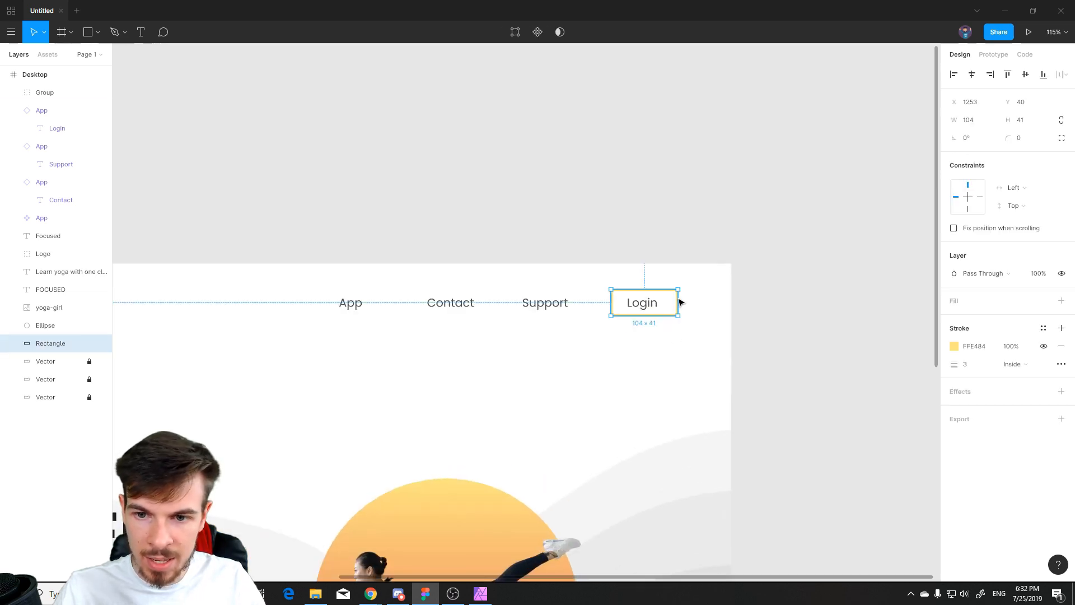
{"action": "scroll", "coordinate": [725, 311], "scroll_direction": "up", "scroll_amount": 5}
{"action": "scroll", "coordinate": [758, 226], "scroll_direction": "down", "scroll_amount": 7}
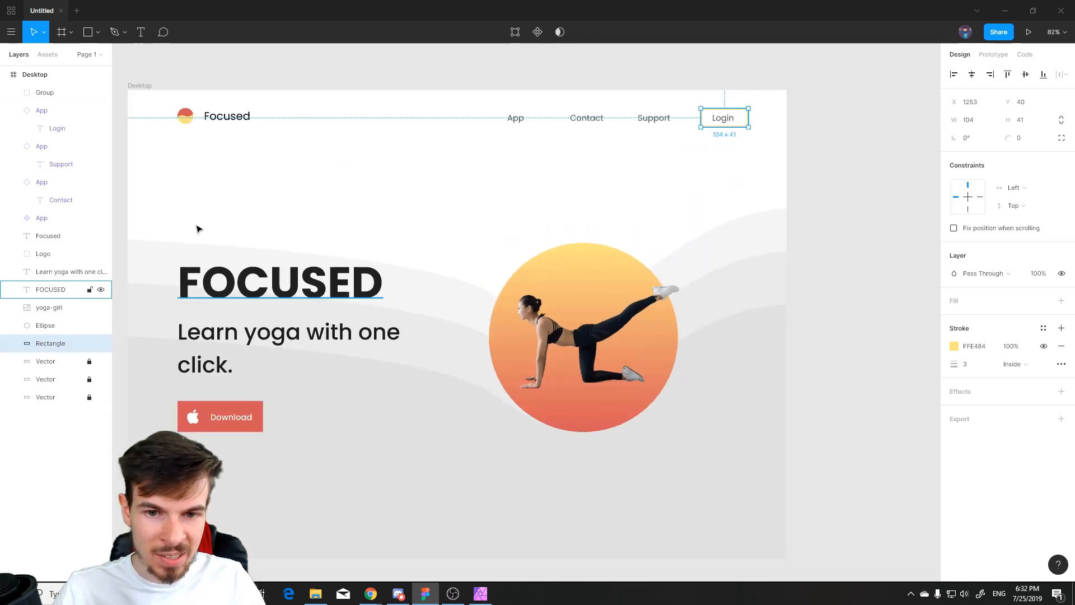
{"action": "scroll", "coordinate": [749, 258], "scroll_direction": "up", "scroll_amount": 3}
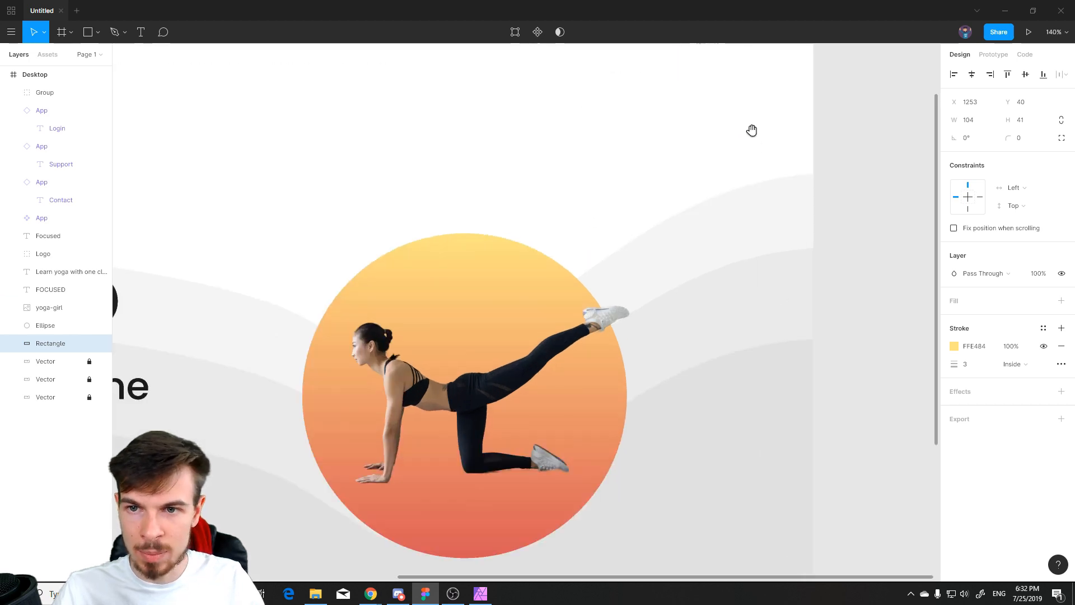
{"action": "left_click_drag", "start_coordinate": [755, 147], "coordinate": [637, 353]}
{"action": "left_click", "coordinate": [717, 256]}
{"action": "scroll", "coordinate": [678, 270], "scroll_direction": "up", "scroll_amount": 1}
{"action": "scroll", "coordinate": [632, 223], "scroll_direction": "up", "scroll_amount": 2}
{"action": "left_click", "coordinate": [611, 227]}
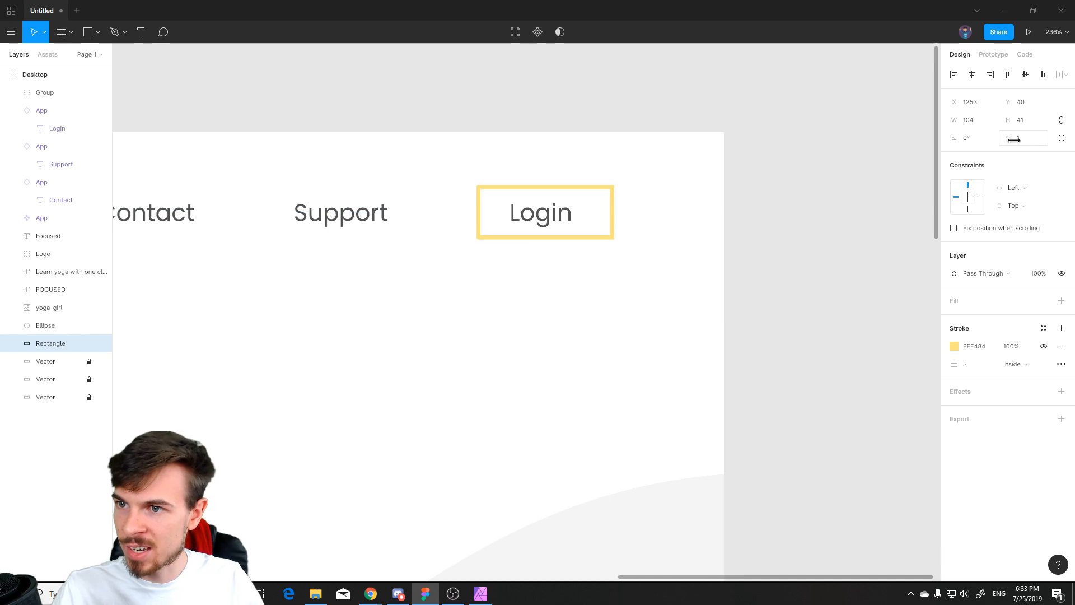
{"action": "left_click_drag", "start_coordinate": [1010, 139], "coordinate": [1048, 155]}
{"action": "left_click_drag", "start_coordinate": [46, 162], "coordinate": [820, 312]}
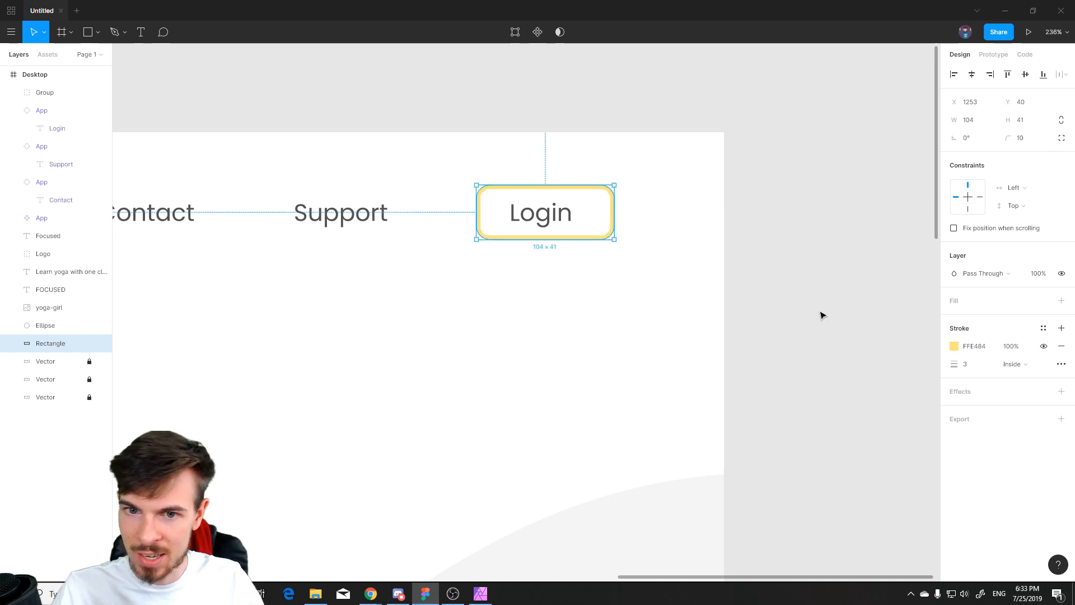
{"action": "left_click", "coordinate": [648, 240]}
Step: Set the Login rectangle's corner radius to 5
{"action": "left_click", "coordinate": [610, 216]}
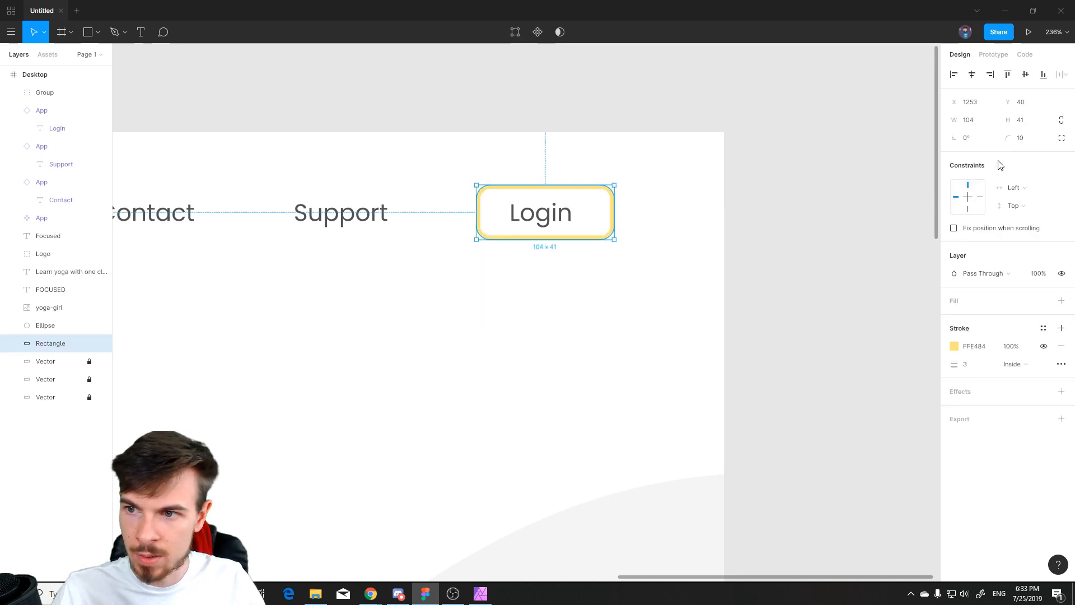
{"action": "left_click_drag", "start_coordinate": [1008, 138], "coordinate": [953, 146]}
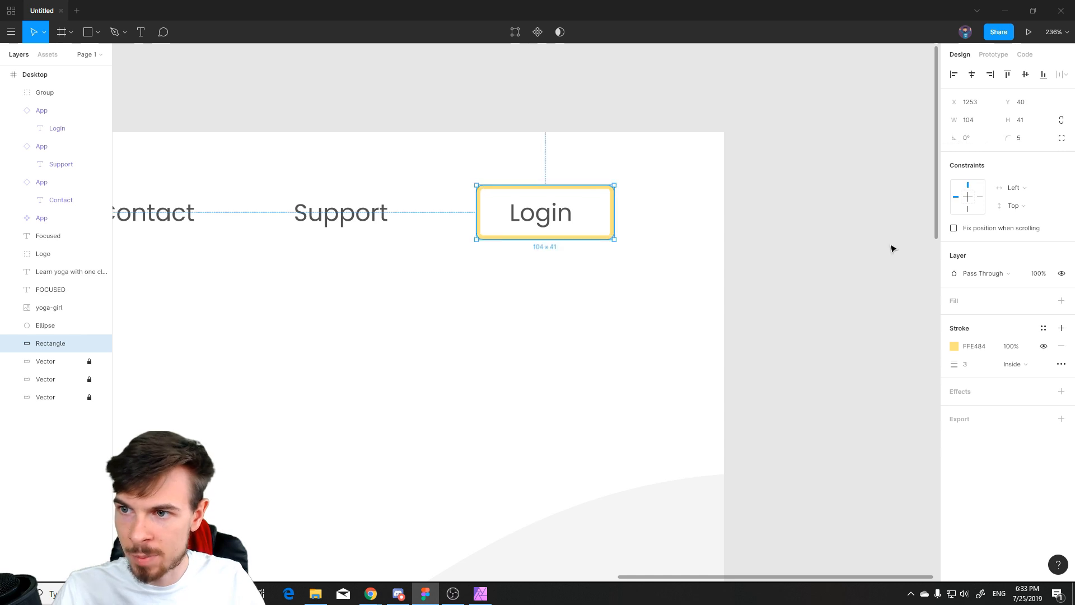
{"action": "left_click", "coordinate": [890, 252]}
{"action": "scroll", "coordinate": [607, 454], "scroll_direction": "down", "scroll_amount": 4}
{"action": "left_click_drag", "start_coordinate": [532, 430], "coordinate": [801, 99]}
{"action": "scroll", "coordinate": [779, 221], "scroll_direction": "down", "scroll_amount": 3}
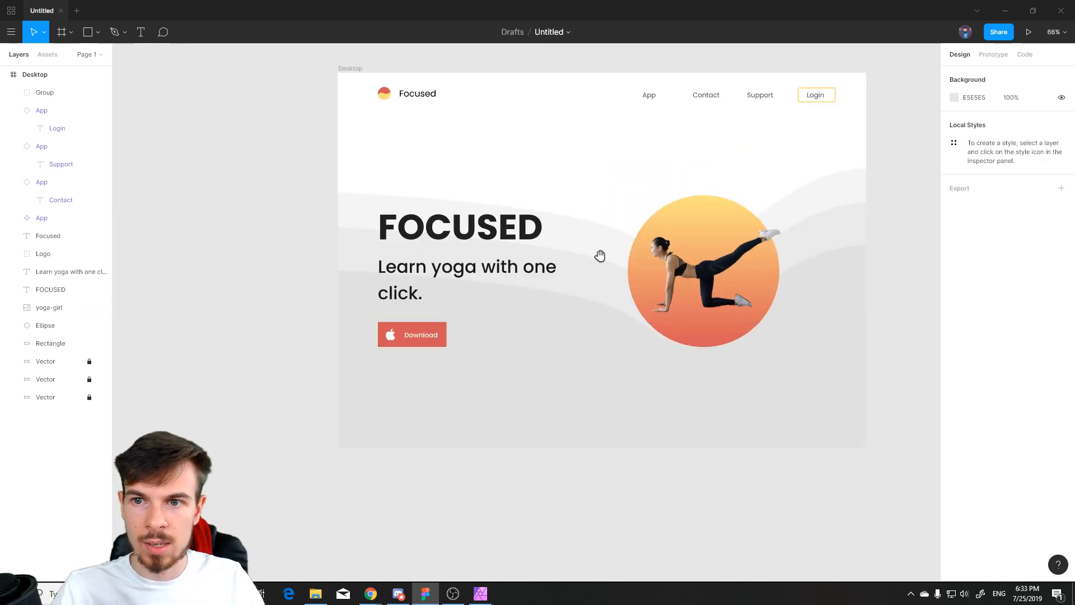
Step: Set the corner radius of the red rectangle inside the Download button group to 5
{"action": "scroll", "coordinate": [458, 360], "scroll_direction": "up", "scroll_amount": 4}
{"action": "left_click", "coordinate": [395, 357]}
{"action": "scroll", "coordinate": [400, 365], "scroll_direction": "up", "scroll_amount": 5}
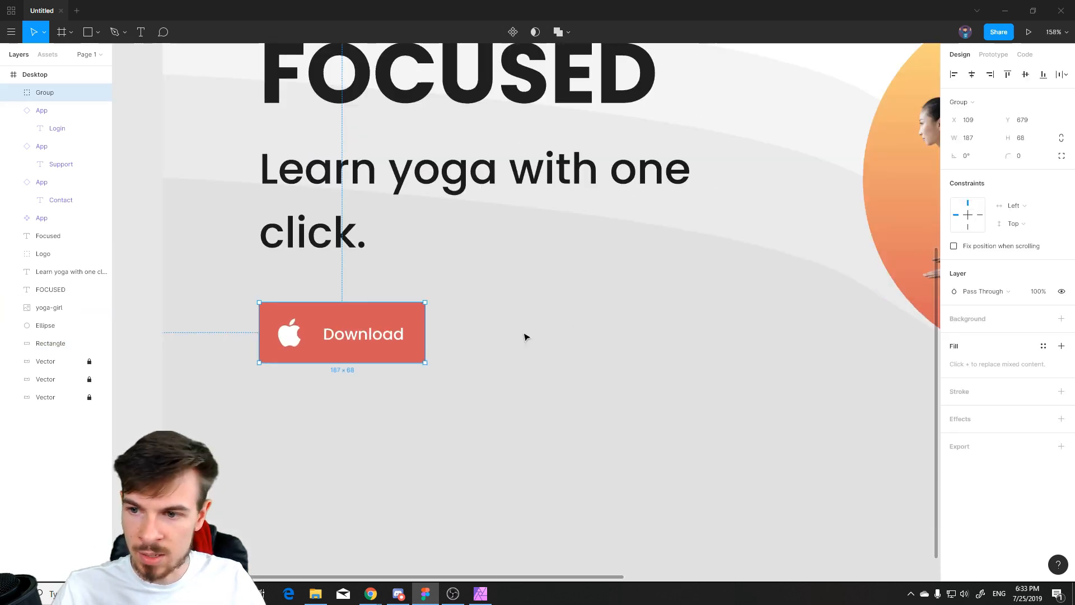
{"action": "double_click", "coordinate": [419, 395]}
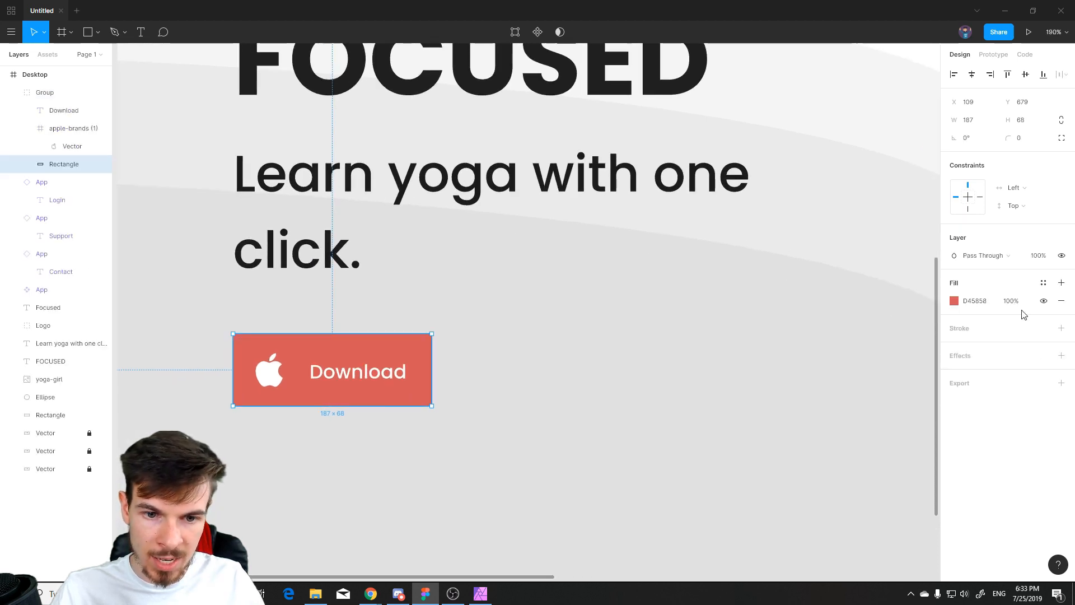
{"action": "type", "text": "3"}
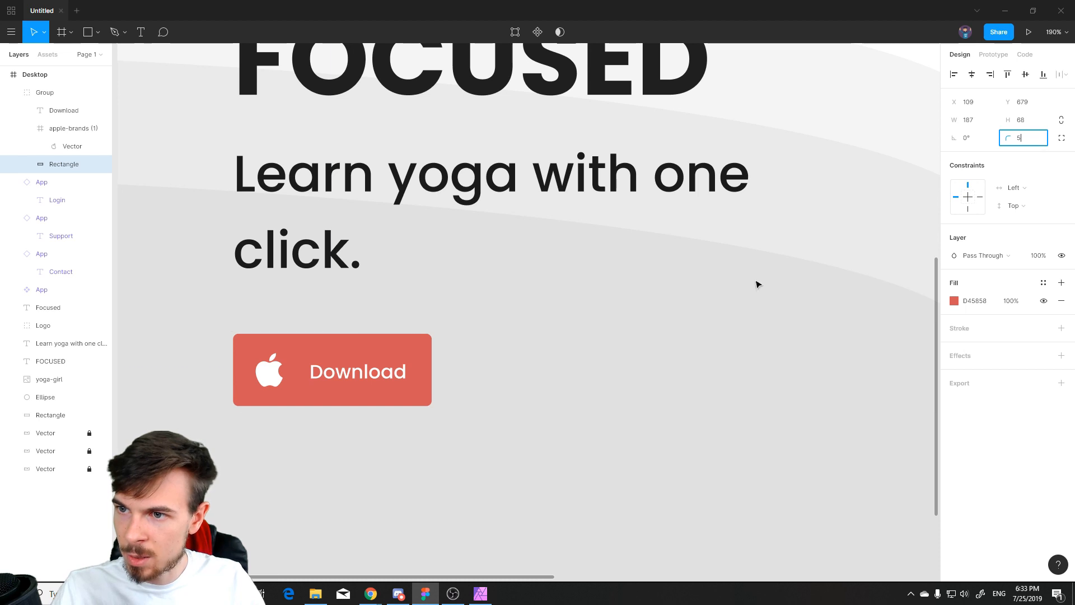
{"action": "left_click", "coordinate": [523, 334]}
{"action": "scroll", "coordinate": [583, 369], "scroll_direction": "down", "scroll_amount": 5}
{"action": "left_click_drag", "start_coordinate": [733, 379], "coordinate": [529, 335]}
{"action": "scroll", "coordinate": [530, 336], "scroll_direction": "up", "scroll_amount": 3}
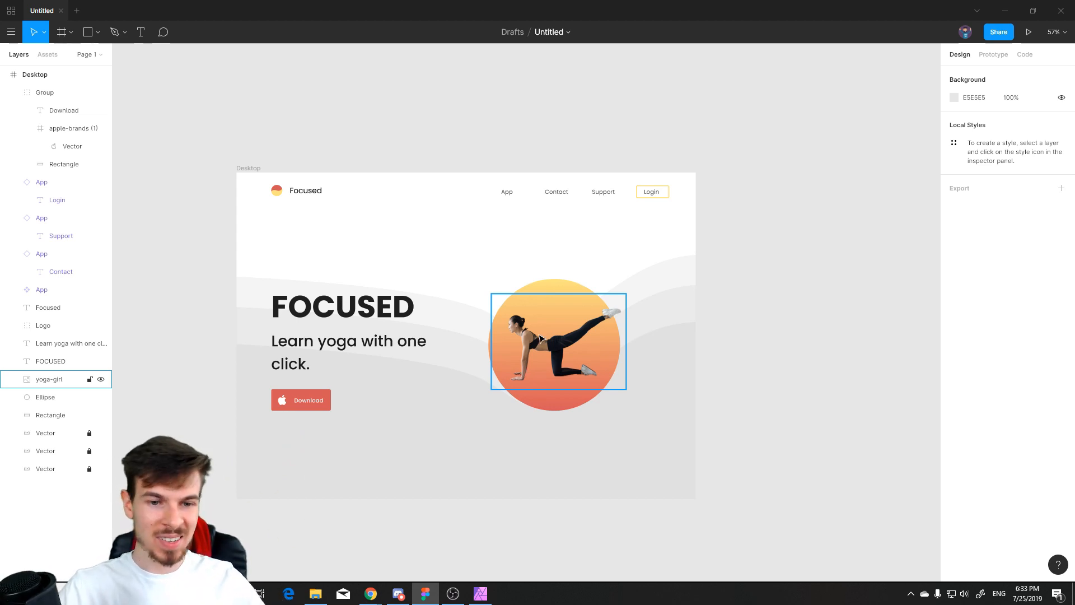
{"action": "scroll", "coordinate": [714, 451], "scroll_direction": "up", "scroll_amount": 2}
{"action": "left_click_drag", "start_coordinate": [573, 435], "coordinate": [668, 402]}
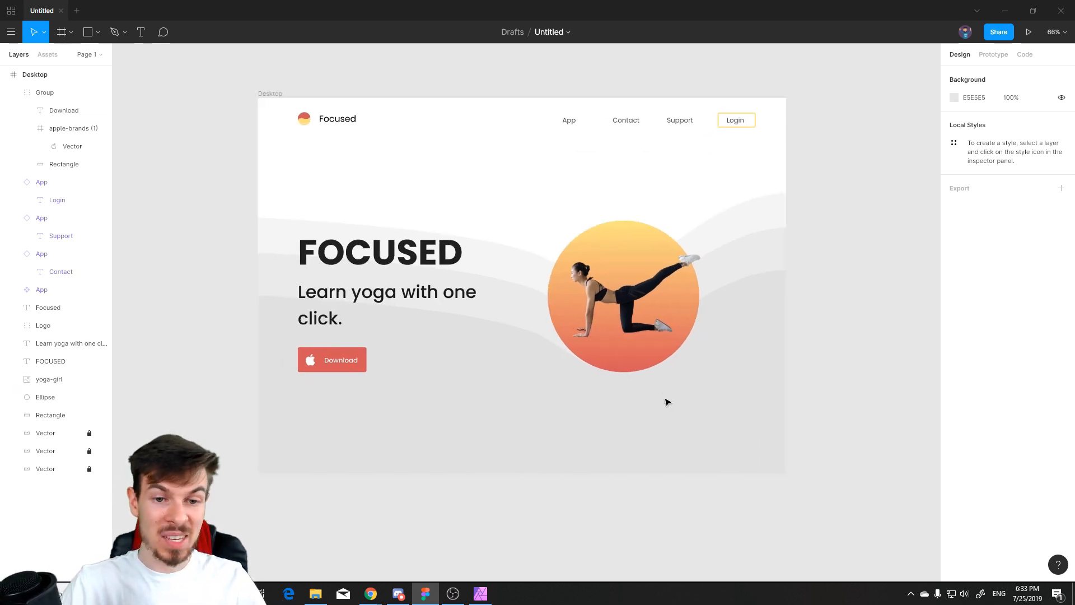